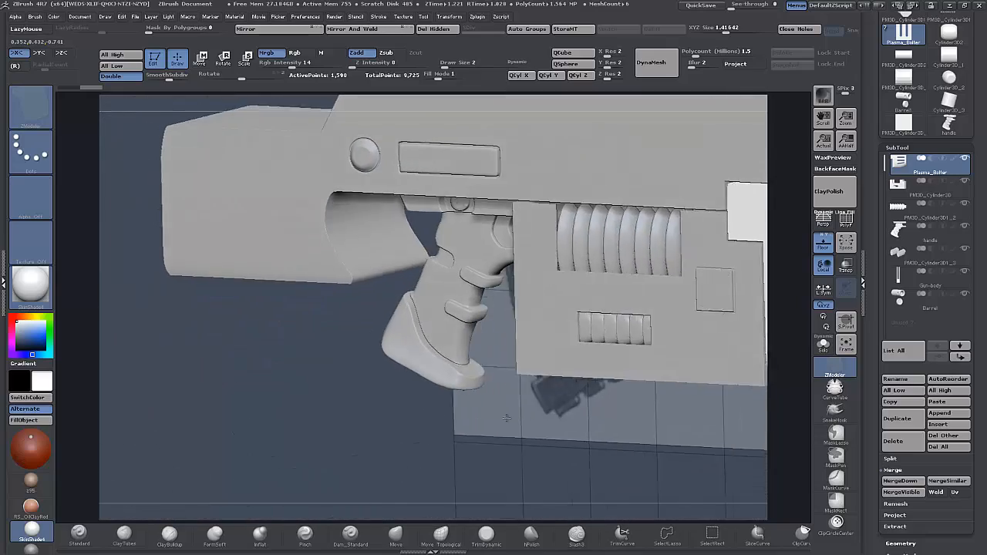
- Isolate the slotted front guard subtool of the gun and duplicate it
drag(365, 400, 465, 277)
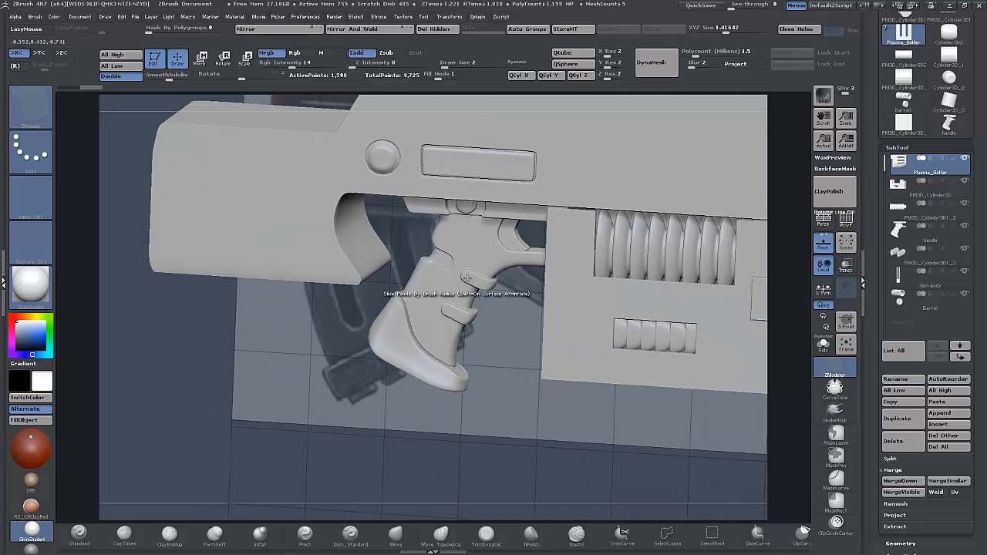
drag(428, 446, 451, 408)
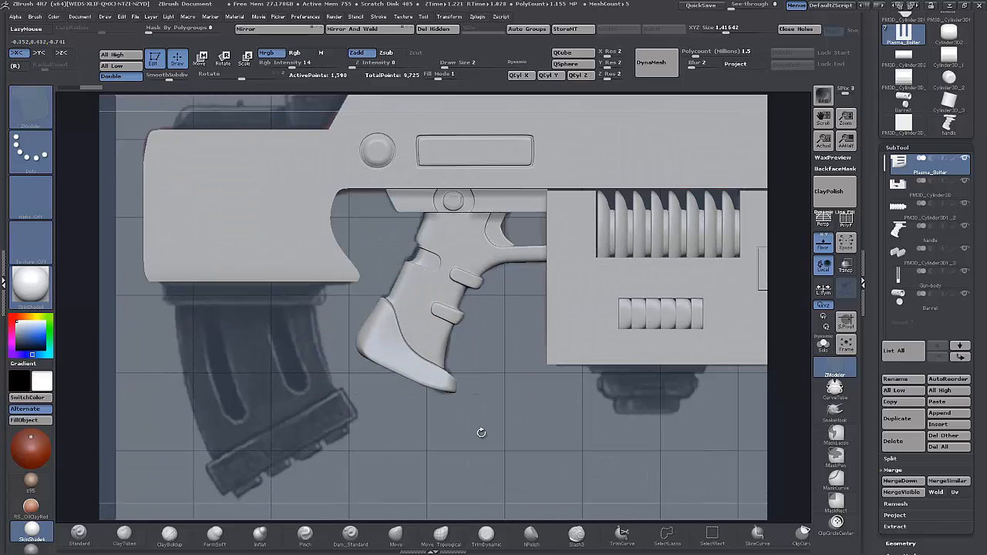
alt+drag(536, 427, 411, 422)
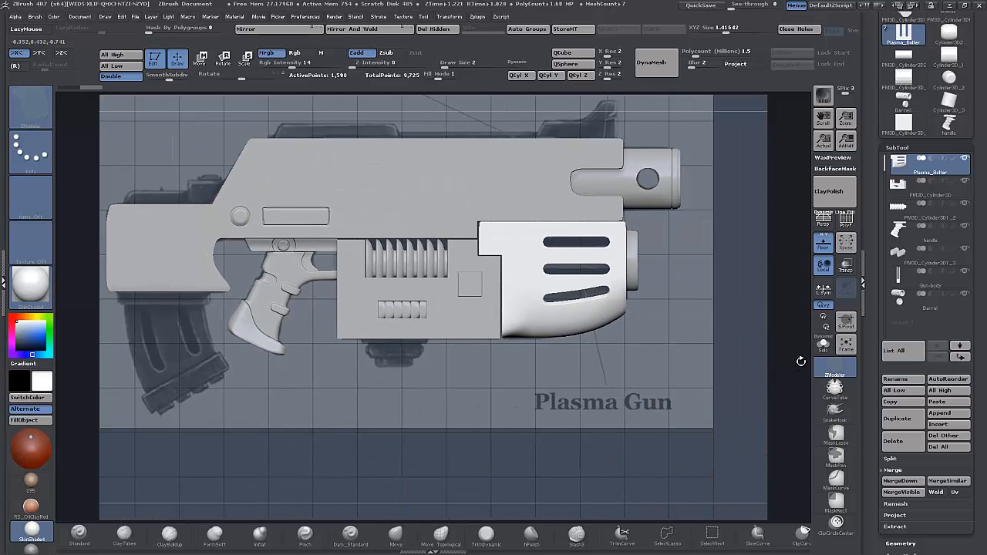
click(824, 344)
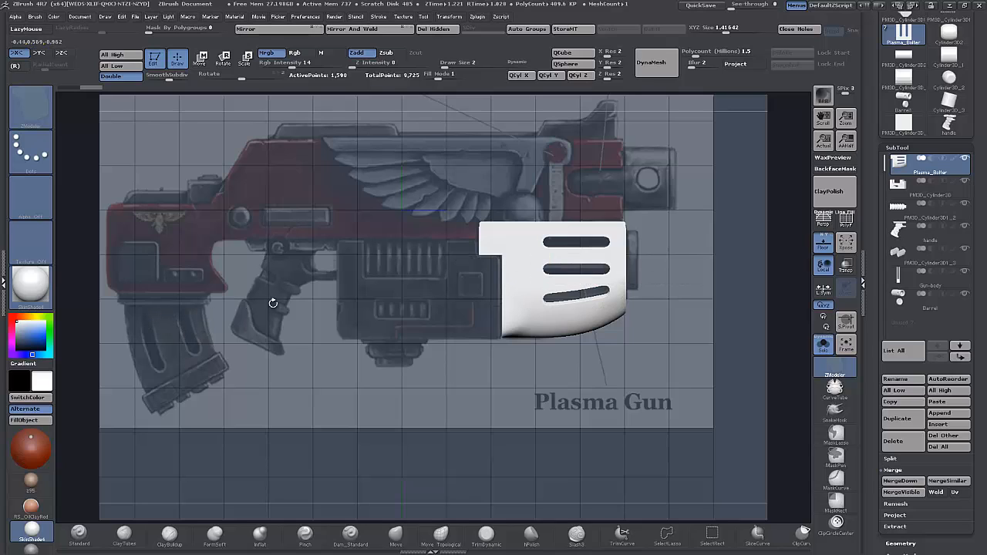
click(904, 423)
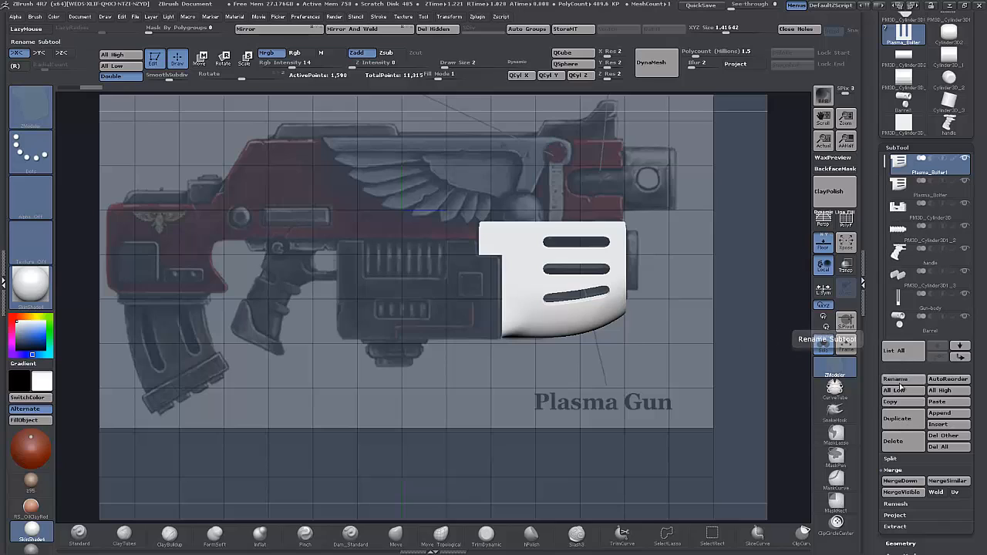
- Rename the duplicated front guard subtool as Magazine
click(896, 379)
text(Hagazine)
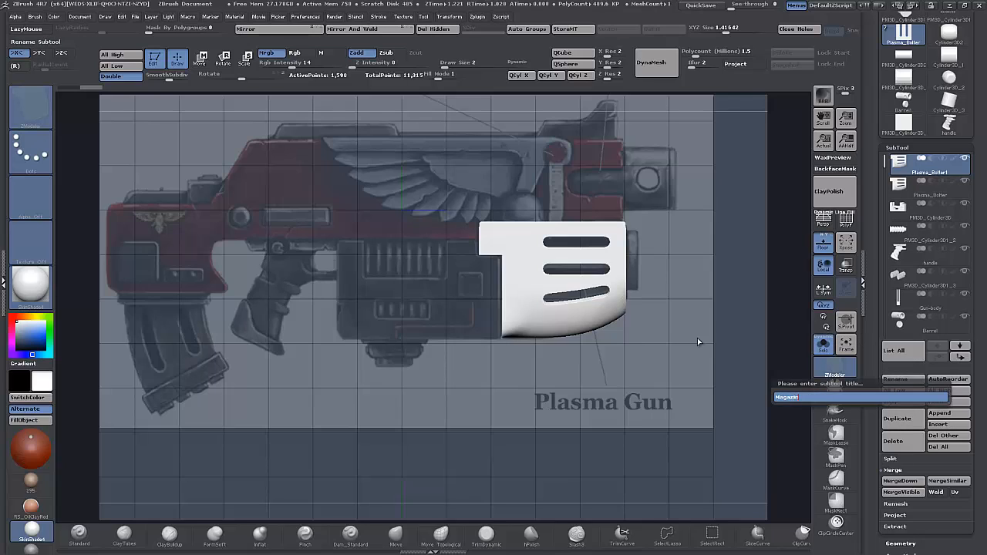
key(Return)
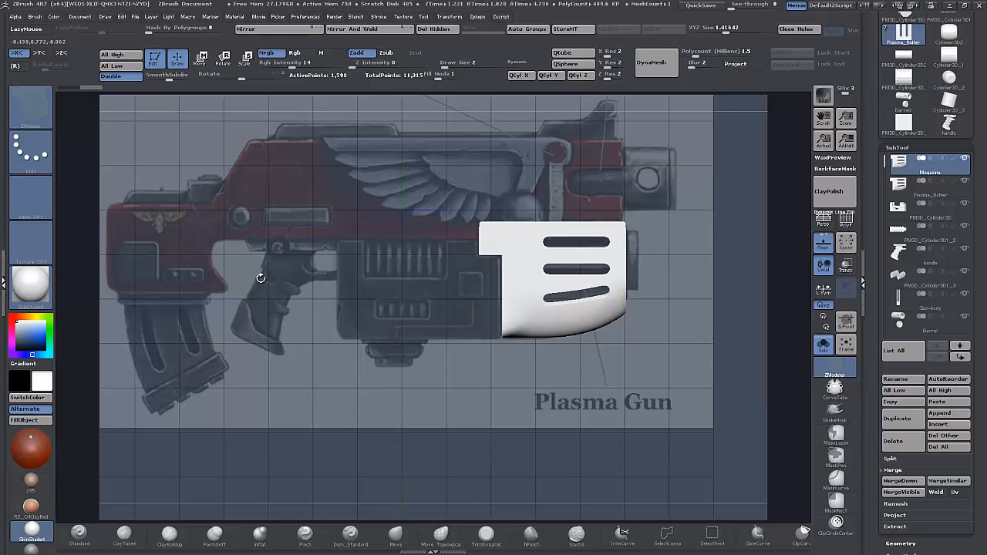
- Move the Magazine copy back and down from the front of the gun and rotate it so its slots run vertically
click(198, 65)
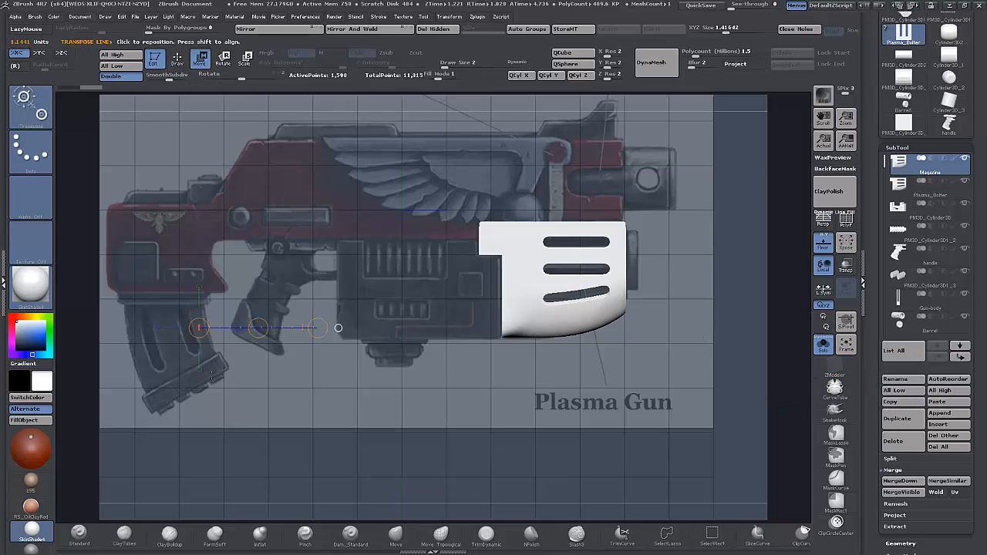
drag(258, 328, 88, 396)
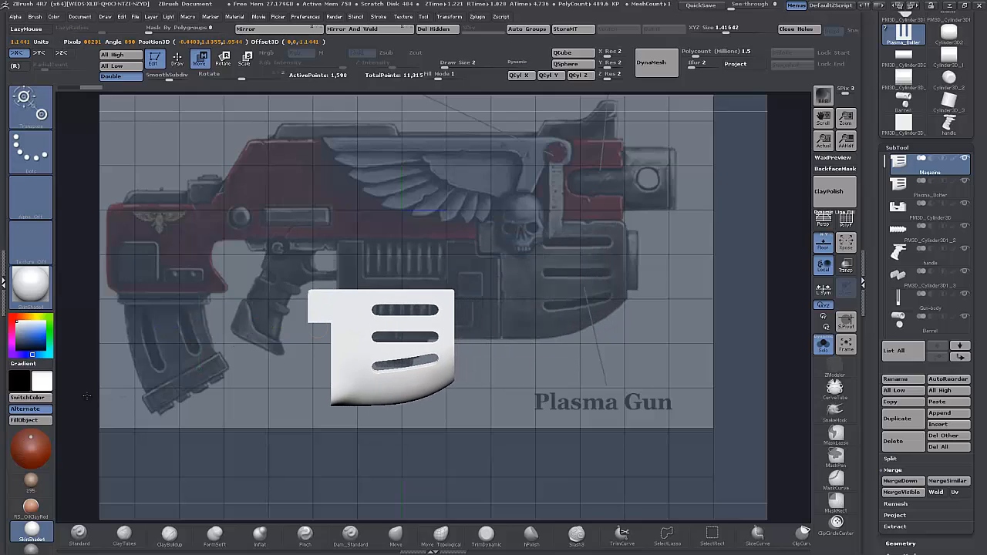
drag(330, 357, 475, 357)
click(225, 60)
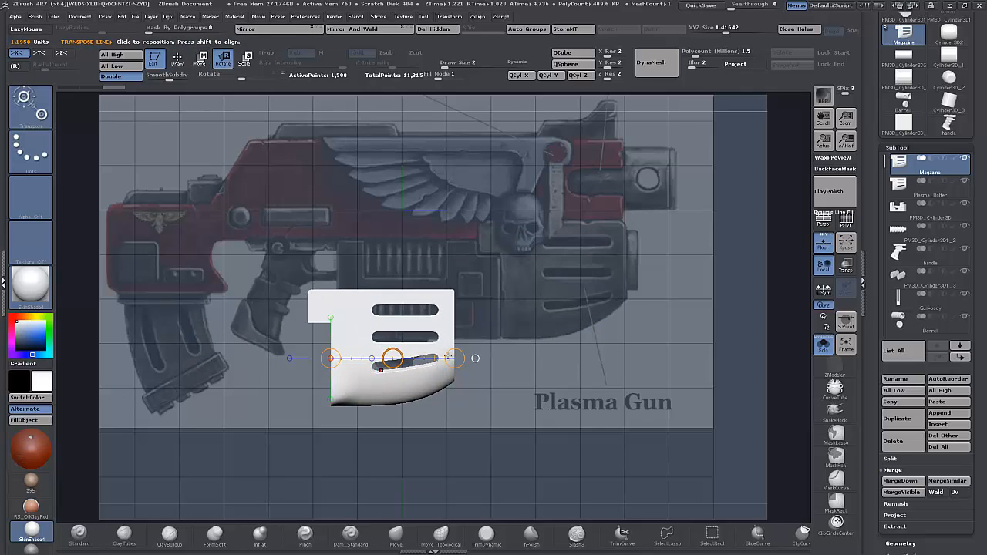
drag(455, 357, 336, 414)
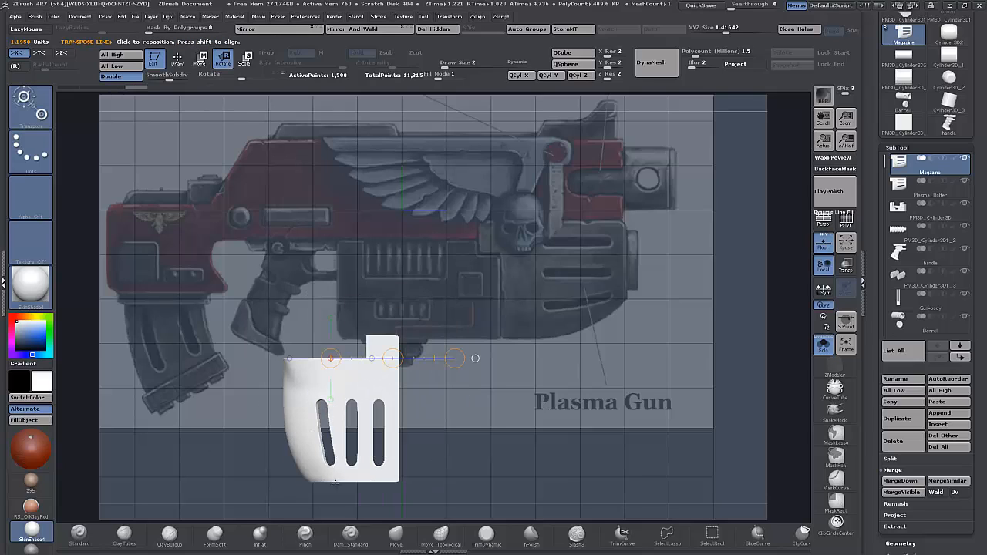
- Show the polyframe and hide the Magazine's upper polygons down to the straight part of the slots
alt+drag(423, 433, 424, 406)
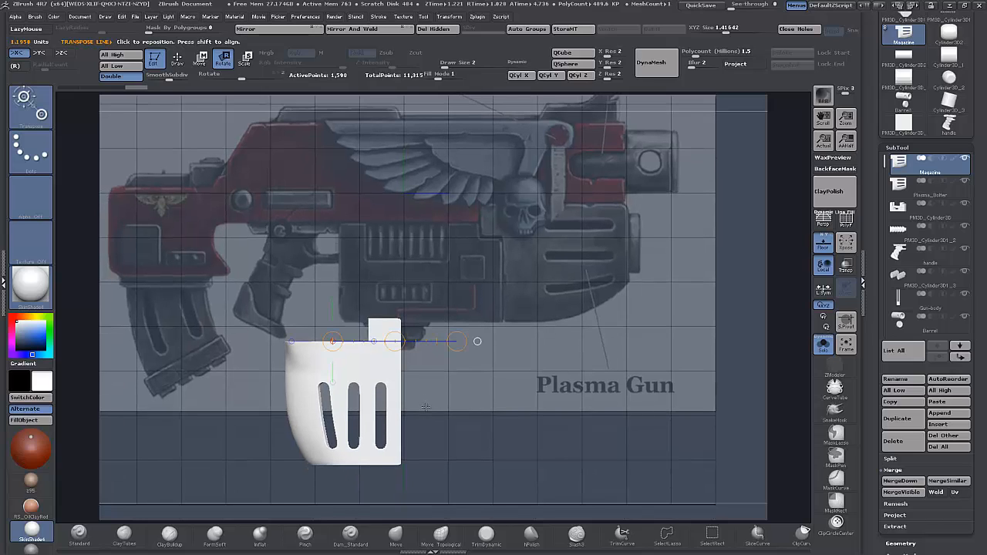
click(842, 221)
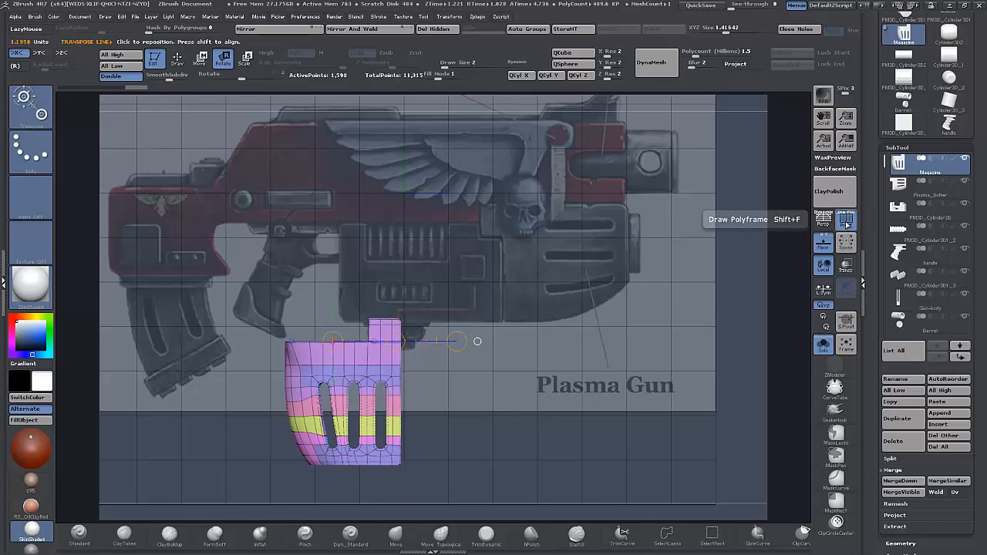
alt+drag(417, 416, 434, 367)
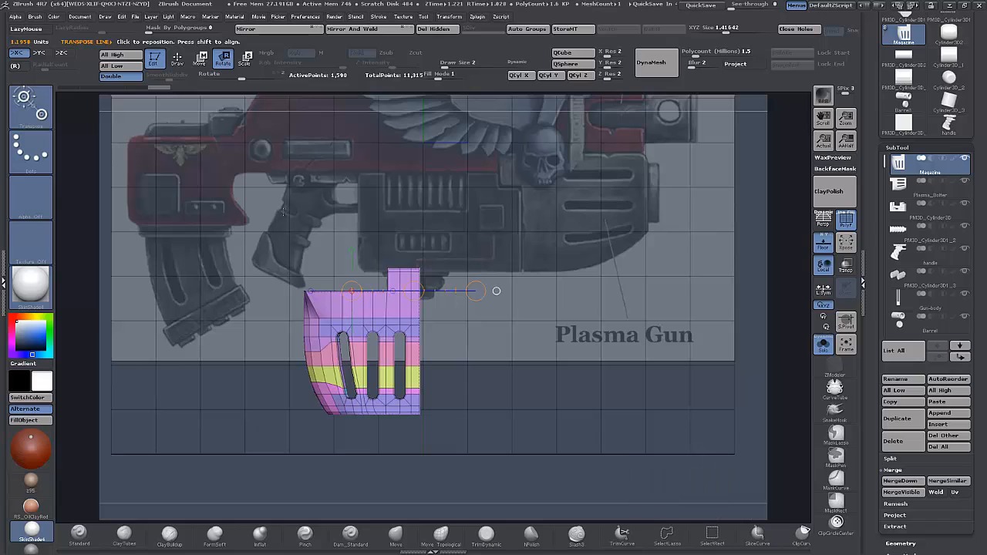
ctrl+shift+drag(257, 209, 453, 312)
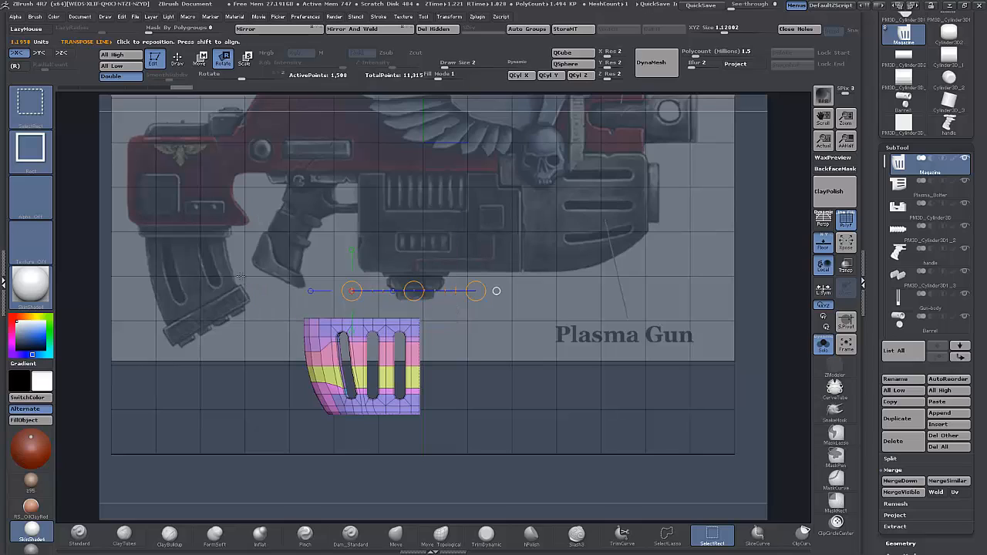
ctrl+shift+drag(238, 255, 490, 334)
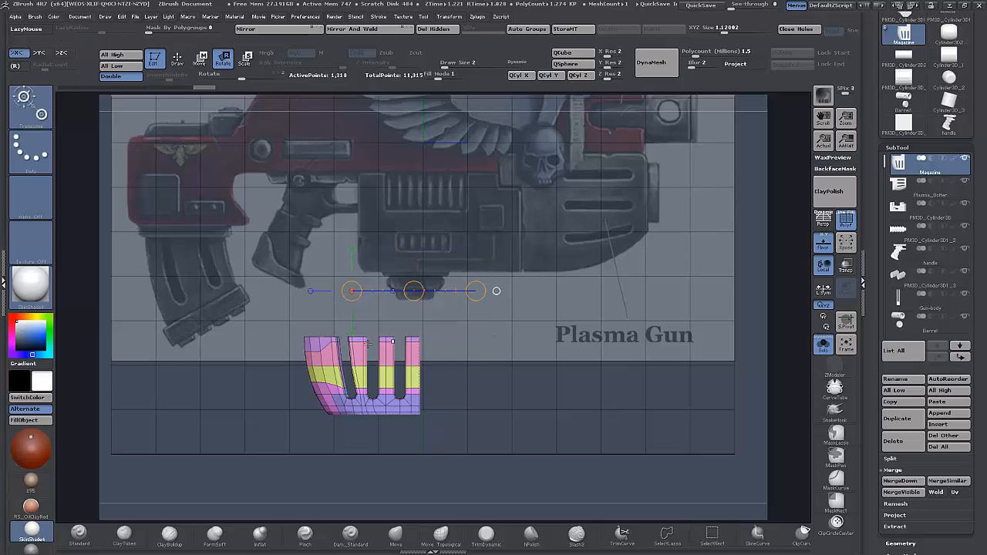
- With symmetry off, isolate the U-shaped section around a single slot on one side wall and delete all hidden geometry
ctrl+shift+drag(269, 314, 290, 412)
key(w)
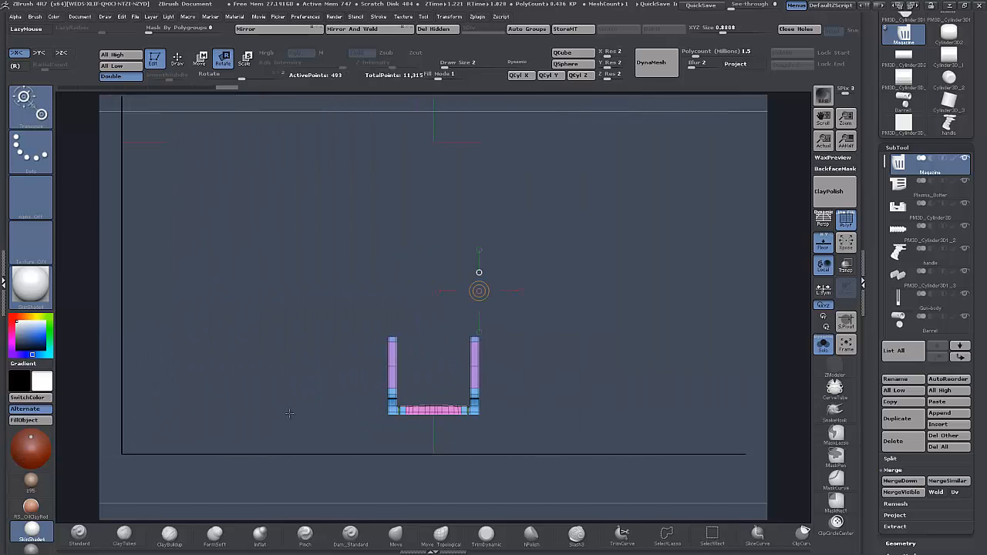
key(x)
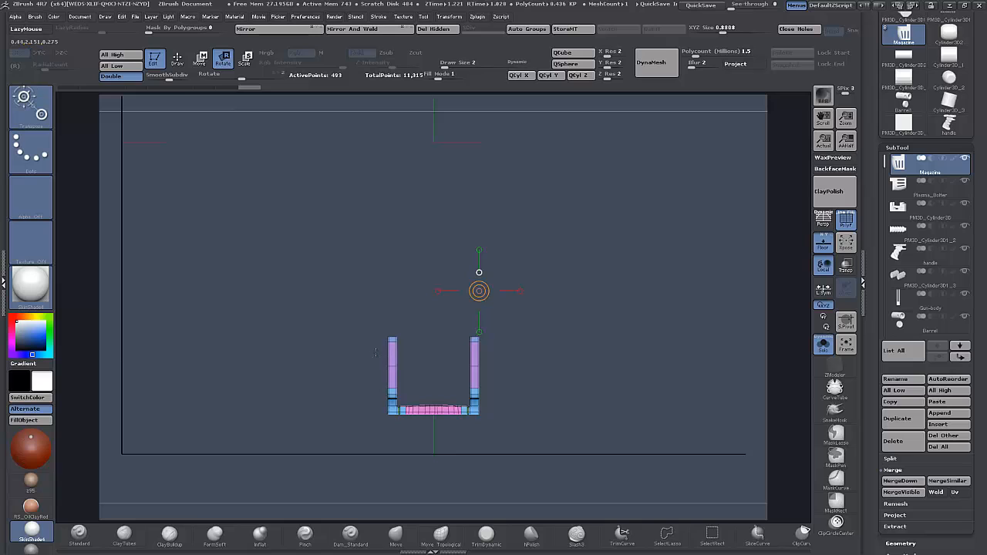
ctrl+shift+drag(356, 305, 475, 439)
drag(568, 415, 371, 361)
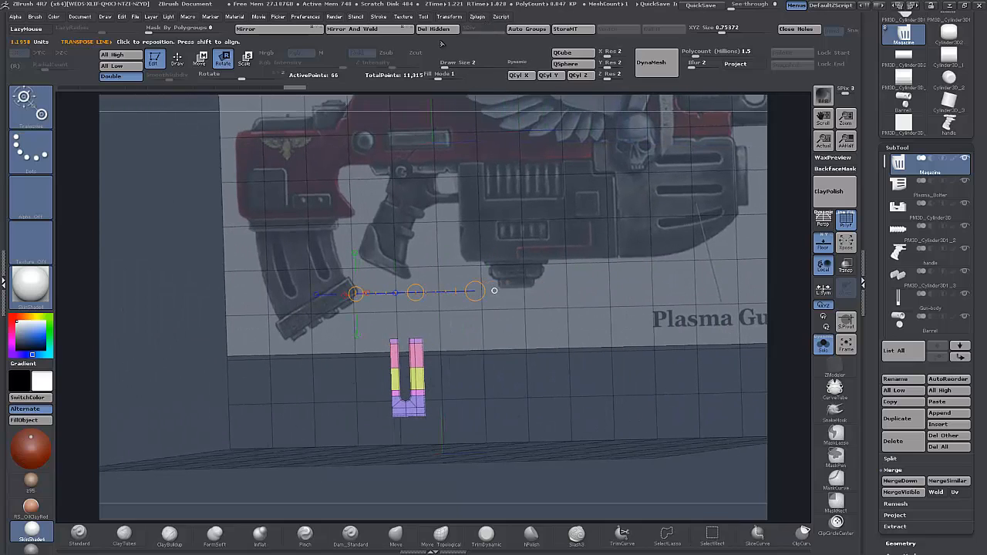
click(437, 30)
- Move the U-shaped piece over the rear slot of the magazine in the reference image
shift+drag(529, 370, 193, 185)
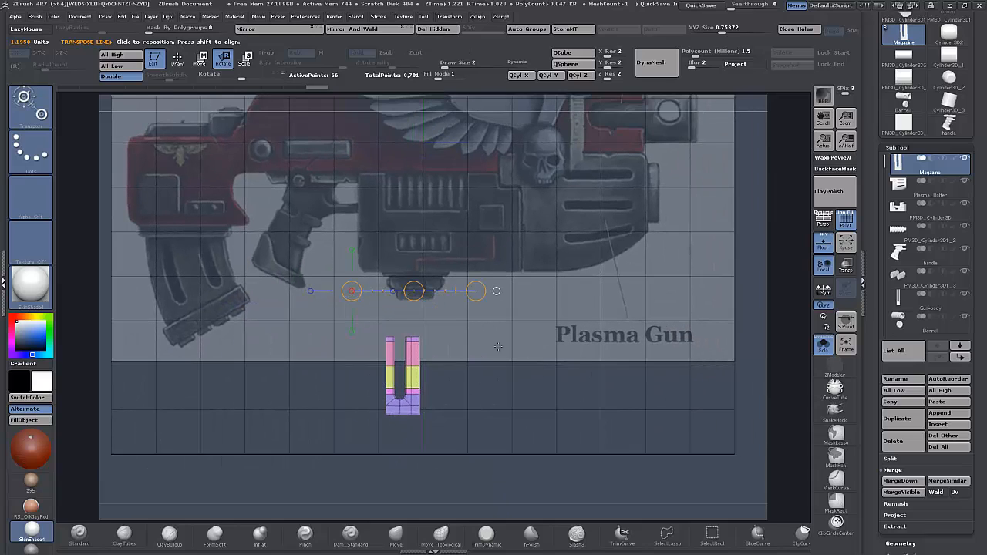
click(200, 58)
drag(414, 291, 177, 175)
mouse_move(272, 330)
alt+mouse_down()
mouse_move(381, 330)
mouse_move(311, 320)
mouse_move(493, 336)
alt+mouse_up()
mouse_move(374, 287)
mouse_down()
mouse_move(488, 286)
mouse_move(444, 307)
mouse_move(449, 292)
mouse_move(412, 299)
mouse_move(400, 291)
mouse_up()
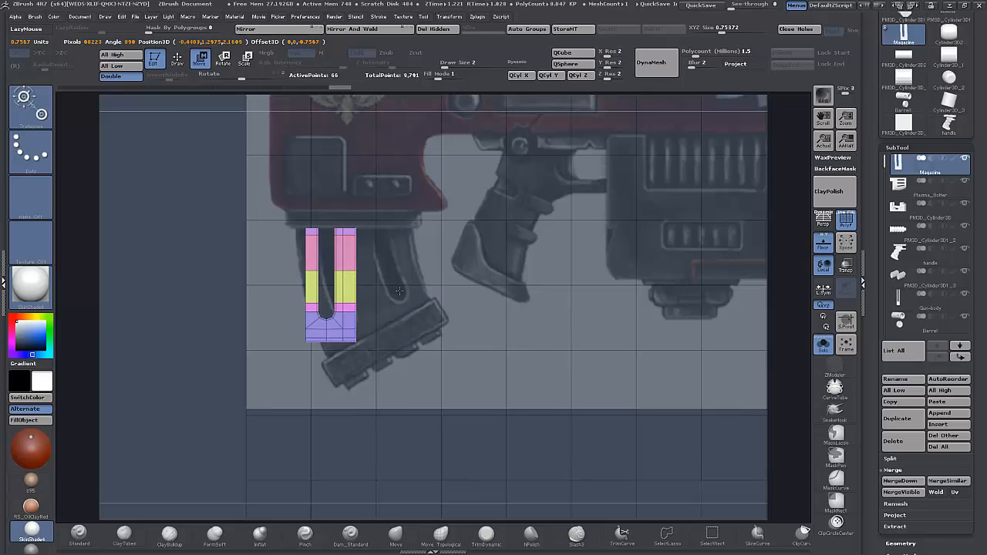
mouse_move(399, 291)
mouse_down()
mouse_move(465, 314)
mouse_move(419, 288)
mouse_move(386, 292)
mouse_move(443, 291)
mouse_move(396, 291)
mouse_up()
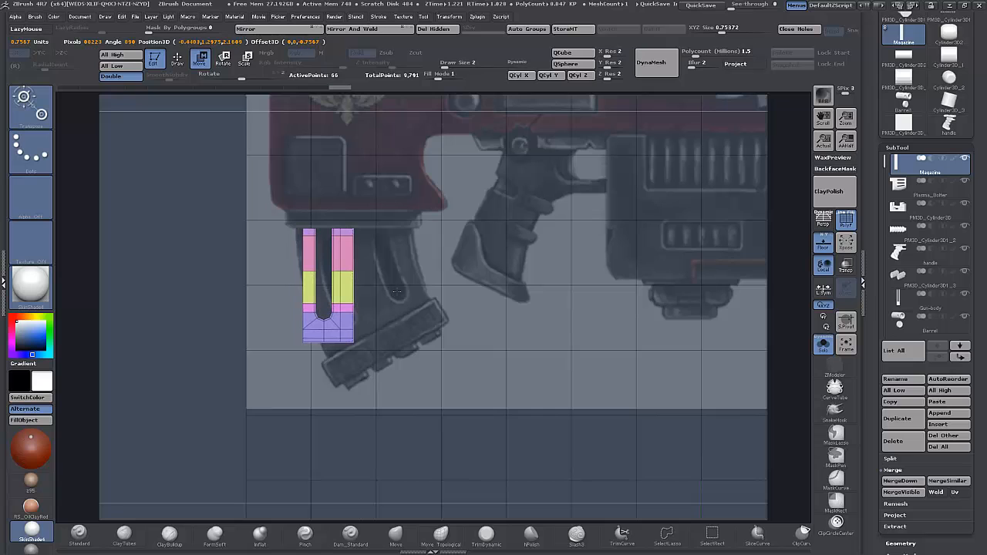
mouse_move(396, 291)
mouse_down()
mouse_move(376, 263)
mouse_move(394, 286)
mouse_up()
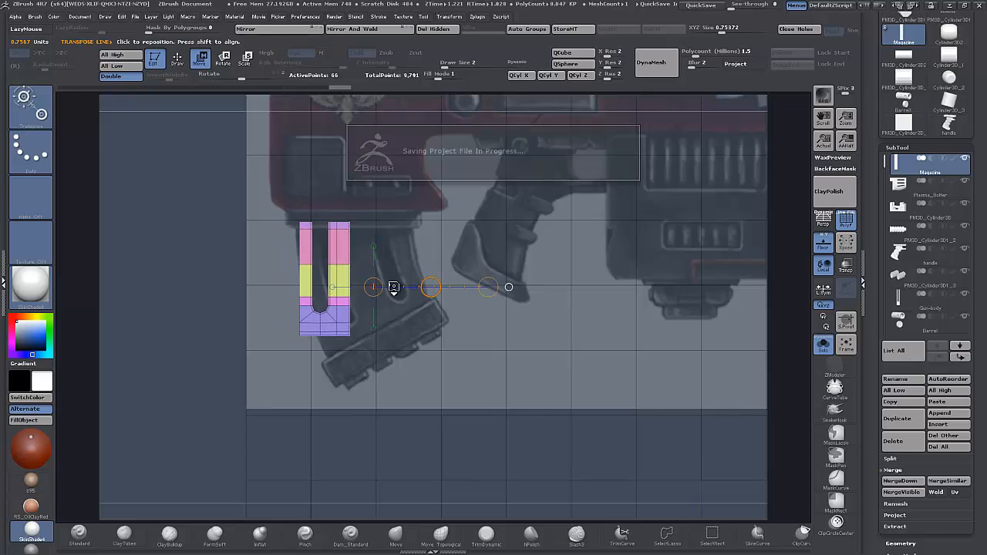
- Shift the U-shaped piece sideways to the model's centre axis and apply Mirror And Weld to form two slots
ctrl+right_drag(480, 366, 397, 347)
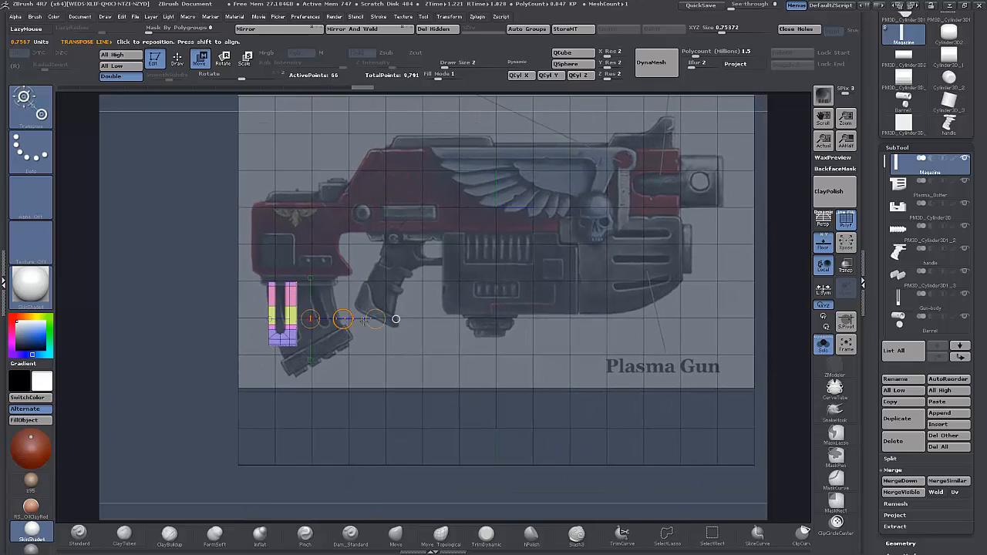
drag(343, 318, 568, 307)
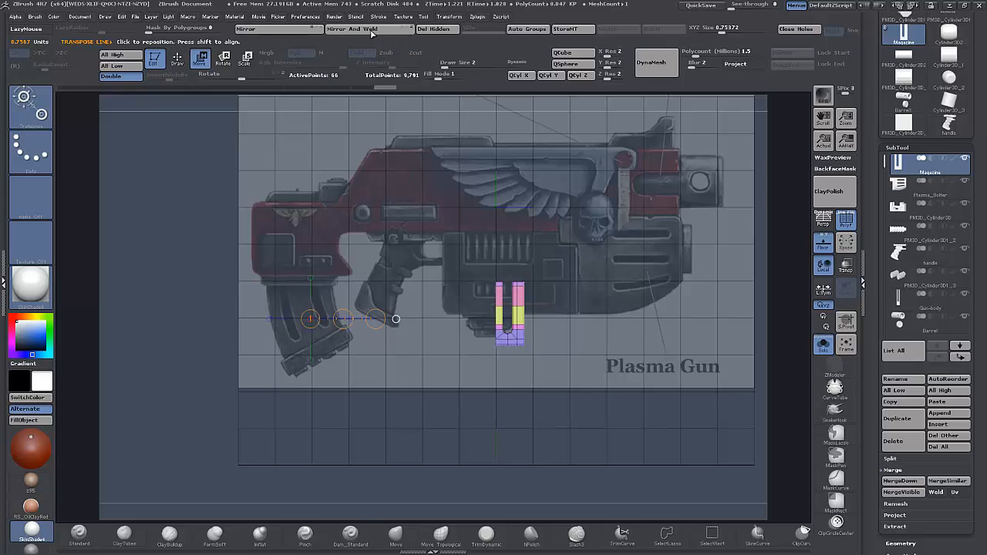
click(372, 31)
- Move the mirrored two-slot piece back over the magazine in the reference image
alt+drag(590, 351, 595, 399)
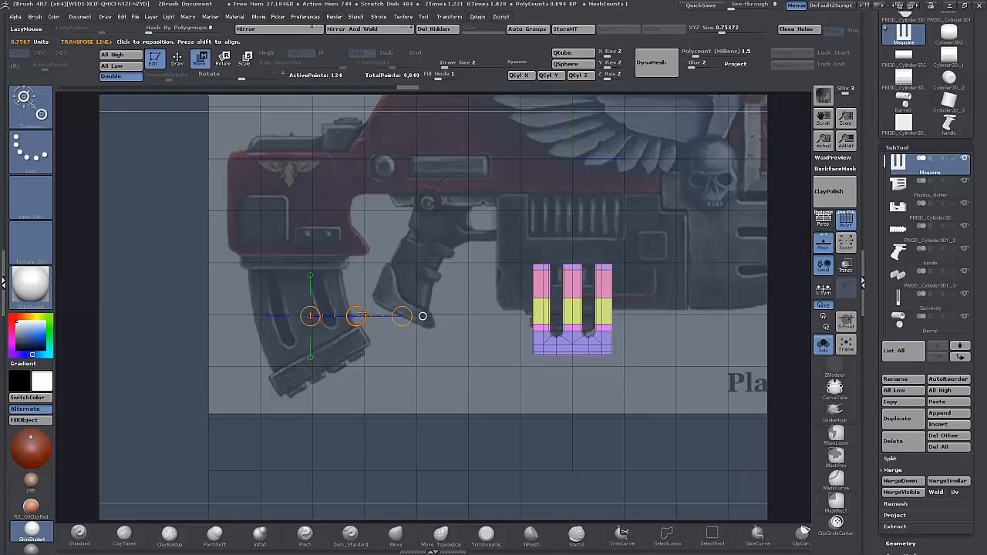
drag(354, 316, 315, 314)
mouse_move(381, 374)
alt+mouse_down()
mouse_move(381, 403)
mouse_move(458, 430)
alt+mouse_up()
- Set the ZModeler edge action to Move
key(q)
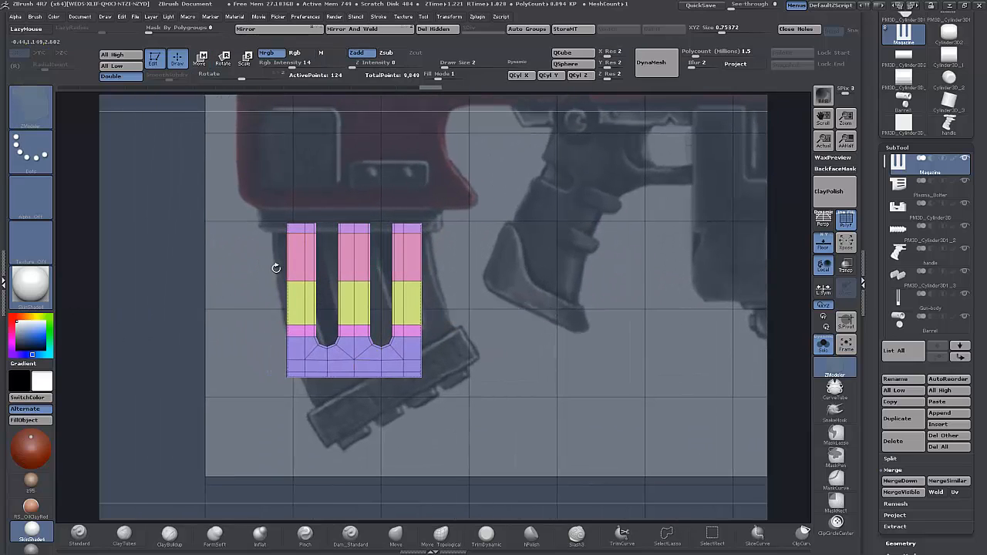
key(space)
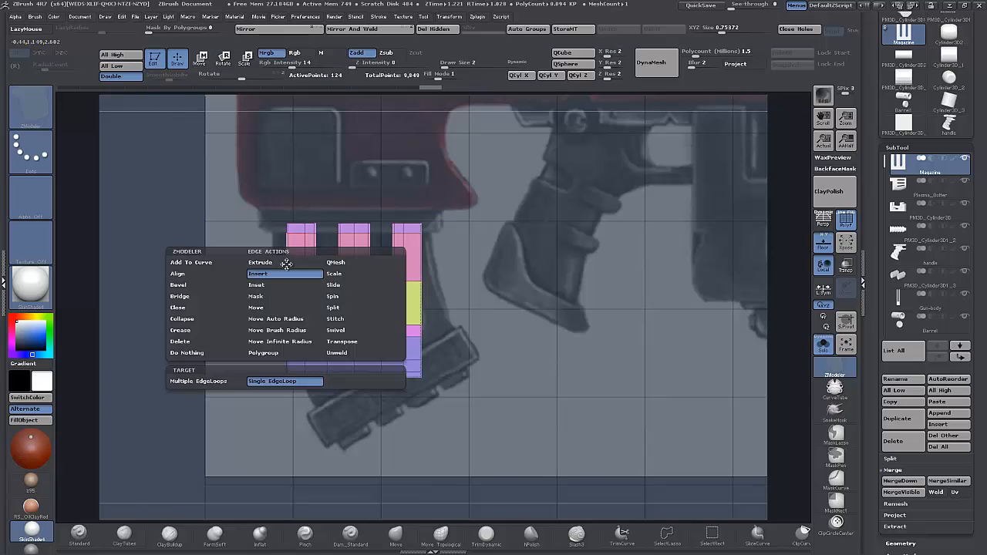
click(264, 309)
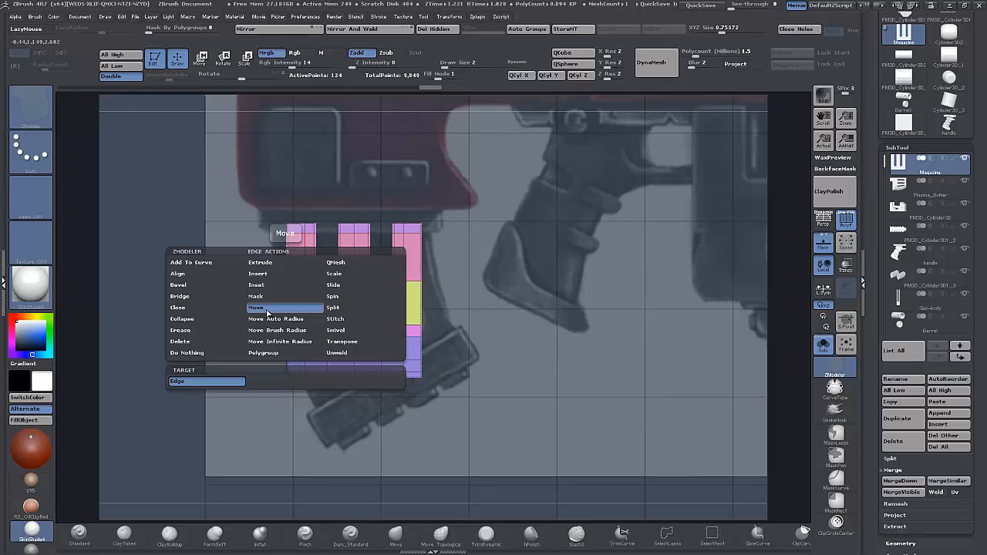
- Nudge the whole two-slot piece slightly back and down over the reference magazine
mouse_move(243, 182)
ctrl+mouse_down()
mouse_move(273, 198)
mouse_move(306, 418)
mouse_move(300, 414)
ctrl+mouse_up()
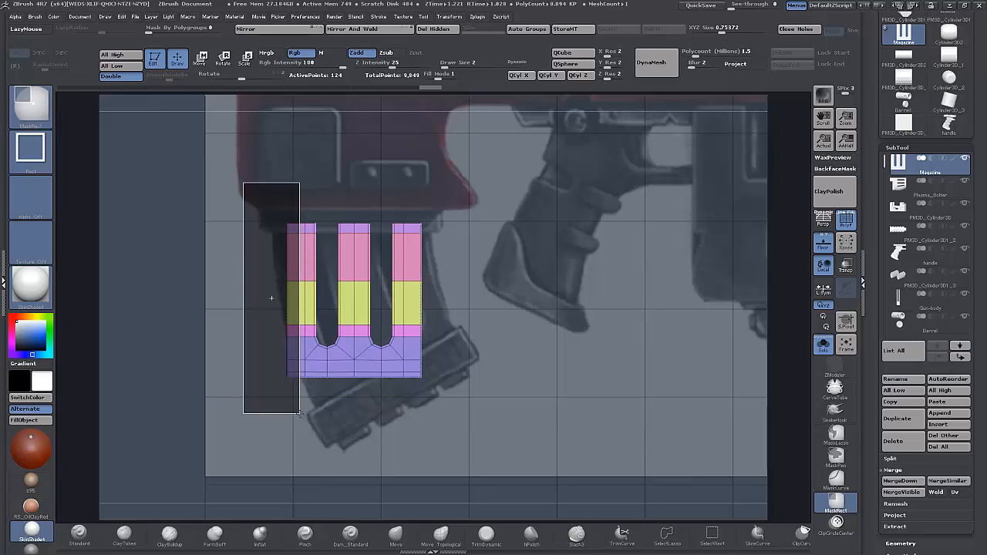
mouse_move(300, 413)
ctrl+mouse_down()
mouse_move(244, 396)
mouse_move(271, 397)
ctrl+mouse_up()
click(198, 59)
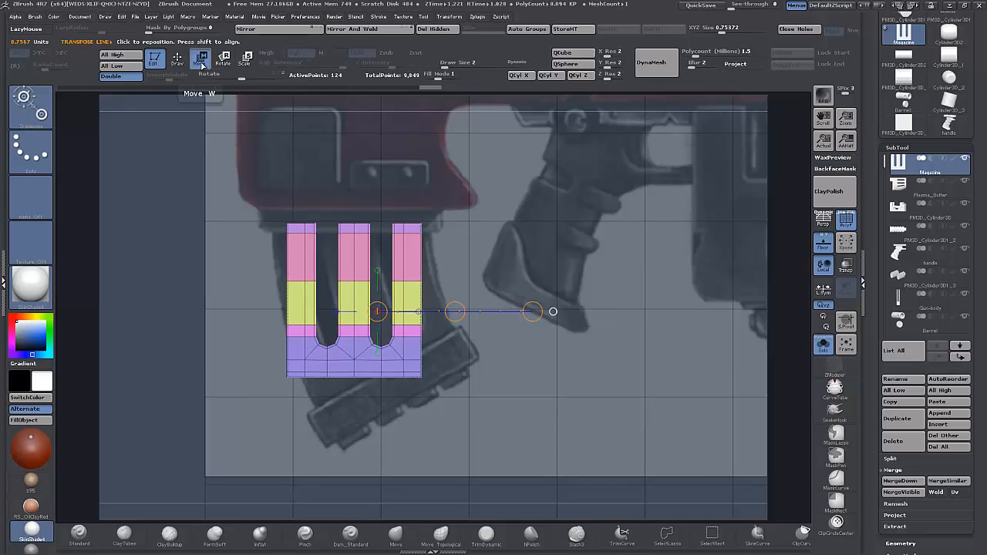
drag(454, 315, 453, 313)
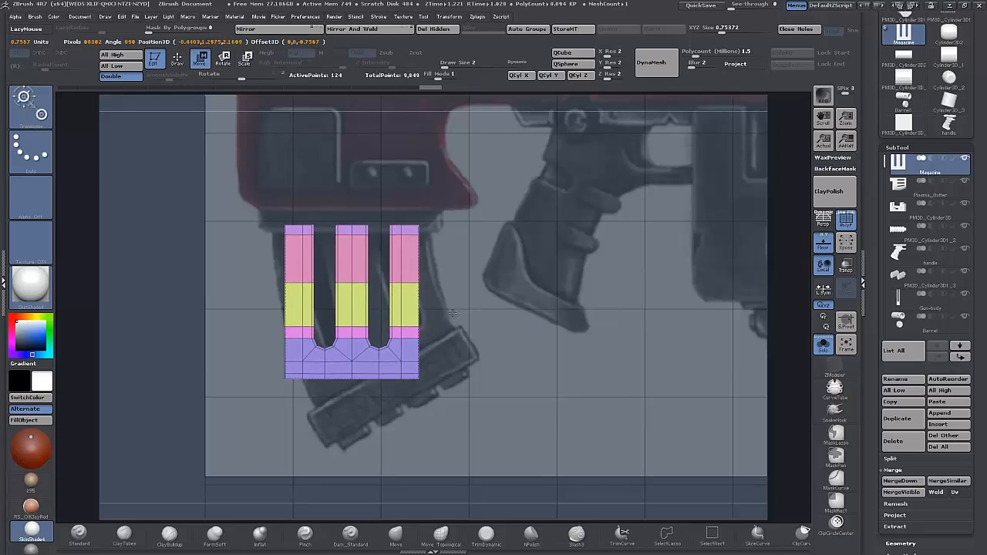
- Mask all but the piece's rear edge, move that edge outward to the reference magazine's outline, and clear the mask
ctrl+shift+drag(223, 179, 273, 290)
ctrl+drag(211, 166, 293, 425)
ctrl+click(294, 424)
drag(455, 311, 443, 312)
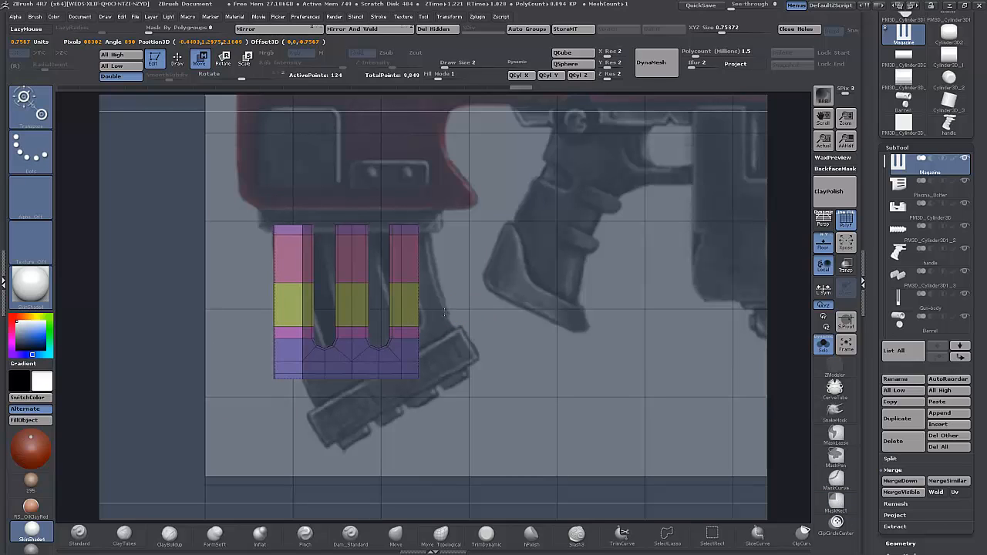
ctrl+click(464, 204)
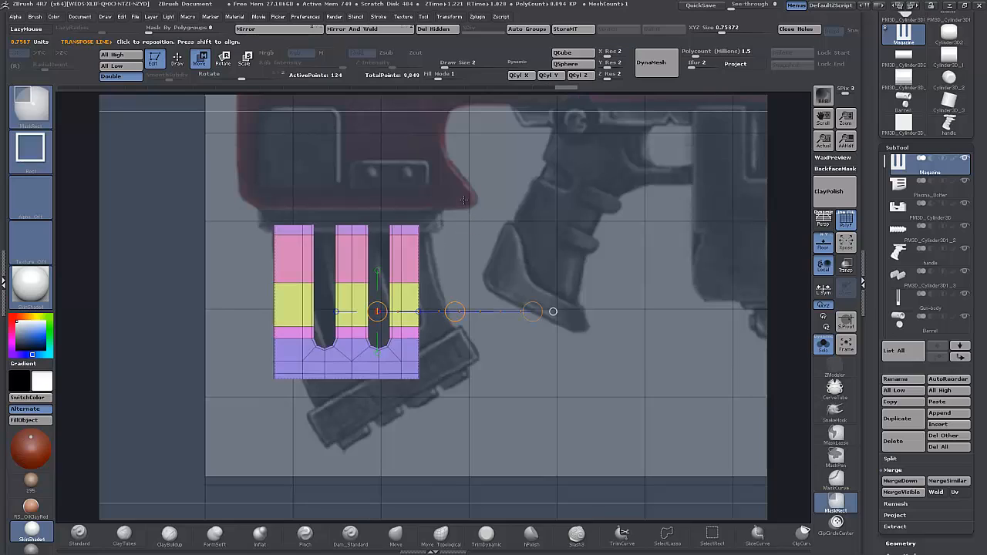
- Mask all but the piece's front edge, move that edge outward toward the reference magazine's outline, and clear the mask
ctrl+drag(465, 189, 402, 420)
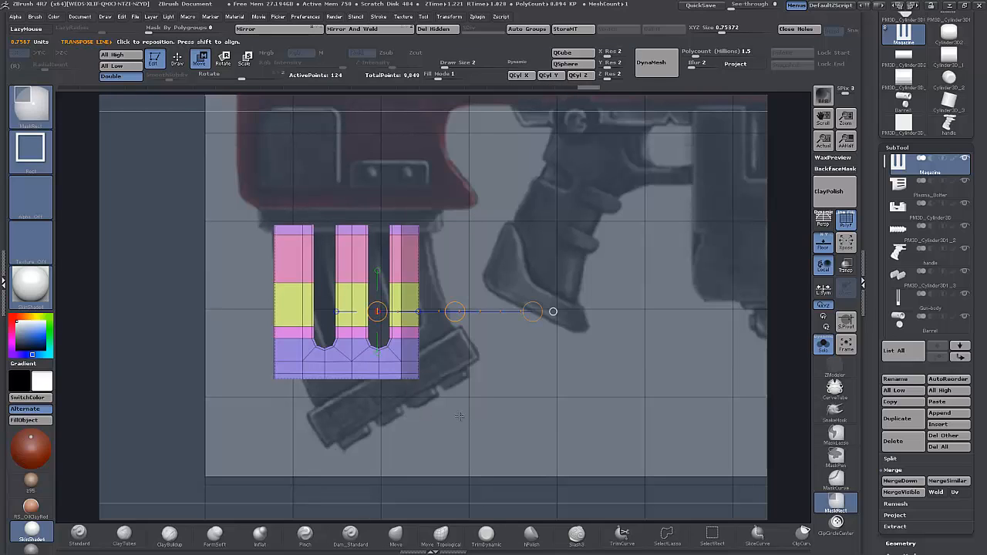
ctrl+click(449, 318)
drag(453, 312, 467, 308)
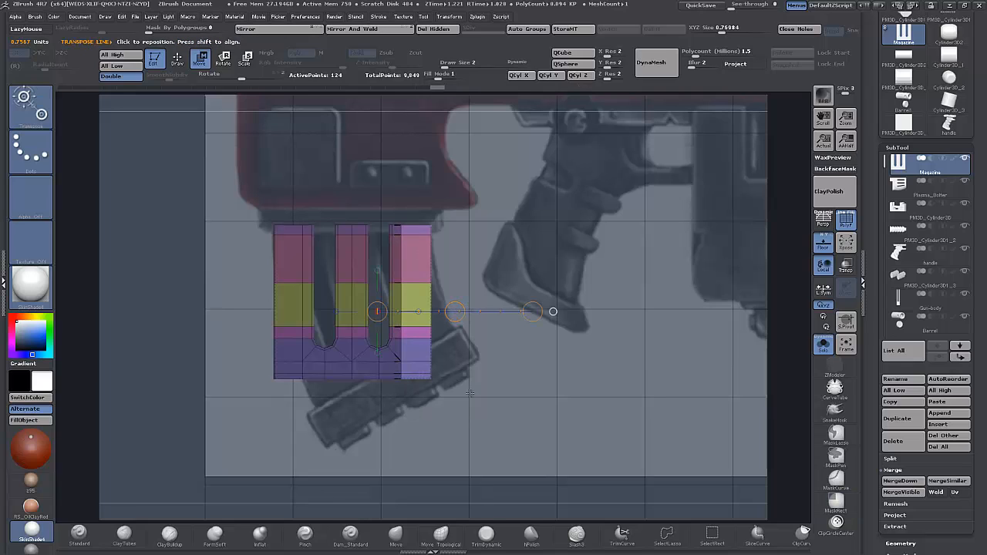
ctrl+click(485, 403)
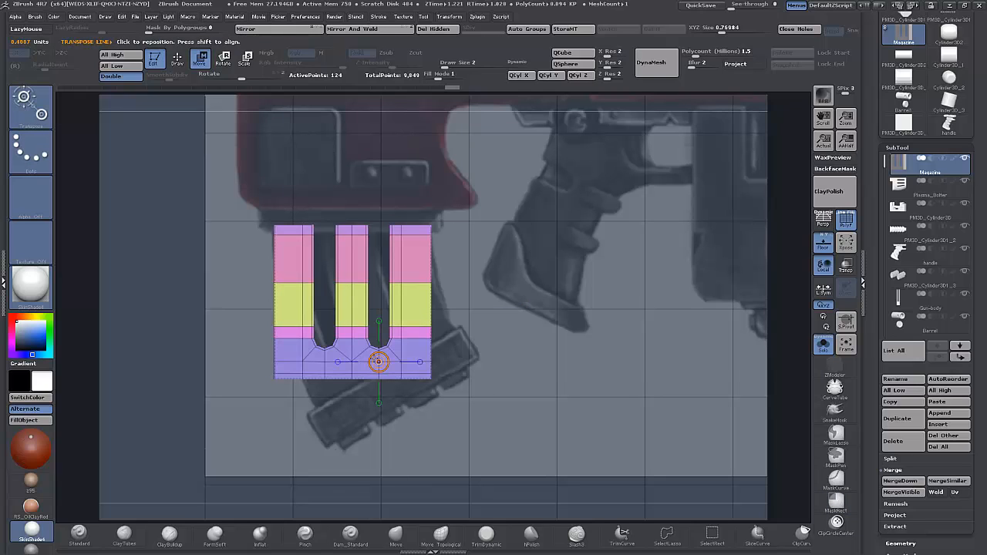
- Lower the whole piece slightly, extend its bottom edge down past the reference magazine's base using a mask, and clear the mask
drag(423, 298, 413, 429)
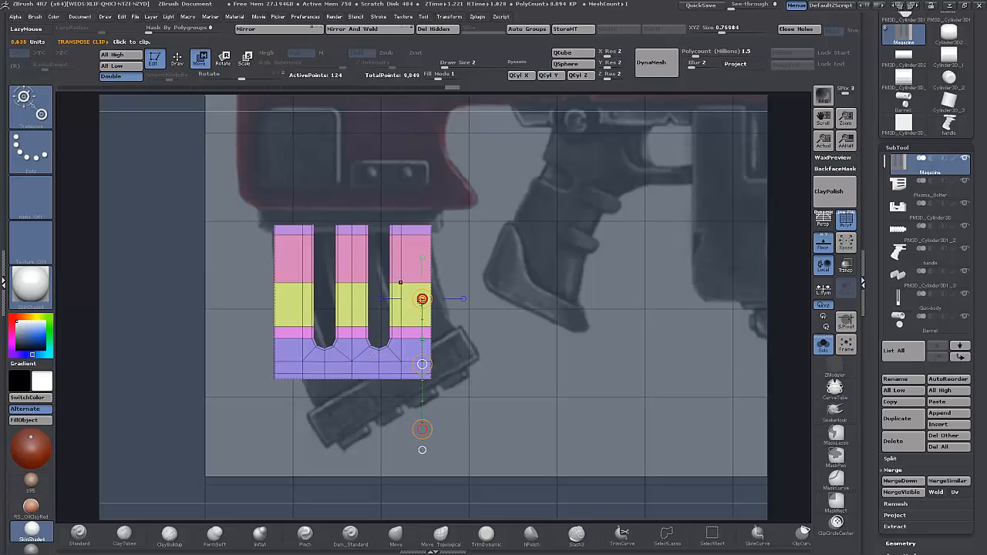
drag(421, 364, 423, 369)
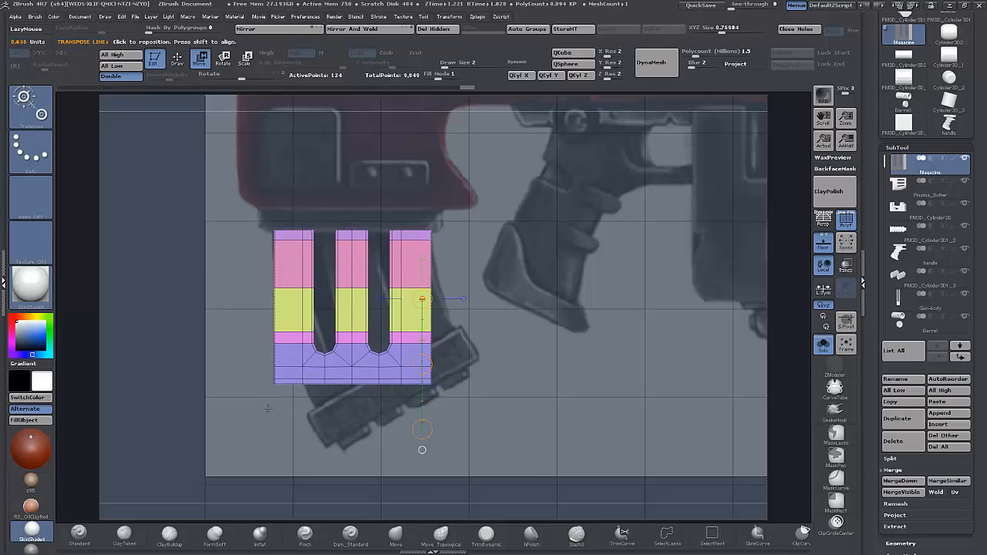
mouse_move(235, 415)
ctrl+mouse_down()
mouse_move(433, 407)
mouse_move(492, 374)
ctrl+mouse_up()
drag(422, 364, 407, 437)
key(ctrl)
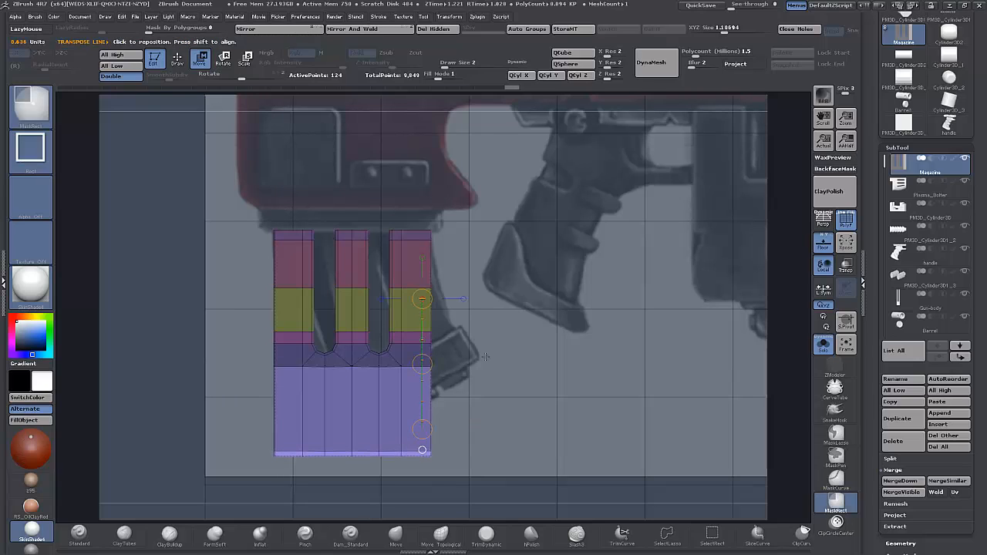
ctrl+drag(484, 357, 534, 387)
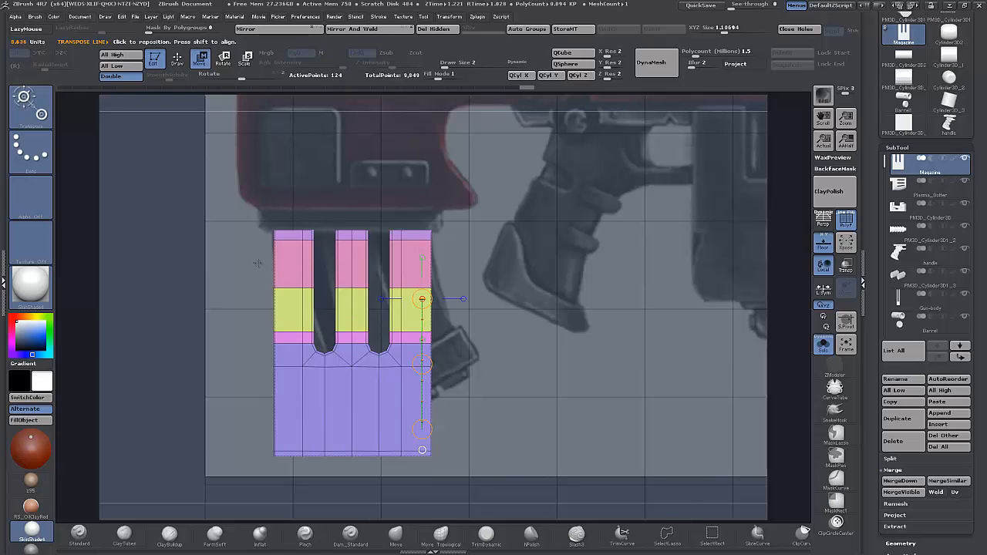
- Slice the piece horizontally with SliceCurve, twice across the upper prongs and twice across the solid lower body
mouse_move(231, 262)
ctrl+shift+mouse_down()
mouse_move(425, 279)
mouse_move(540, 262)
mouse_move(539, 250)
ctrl+shift+mouse_up()
ctrl+shift+drag(216, 306, 591, 306)
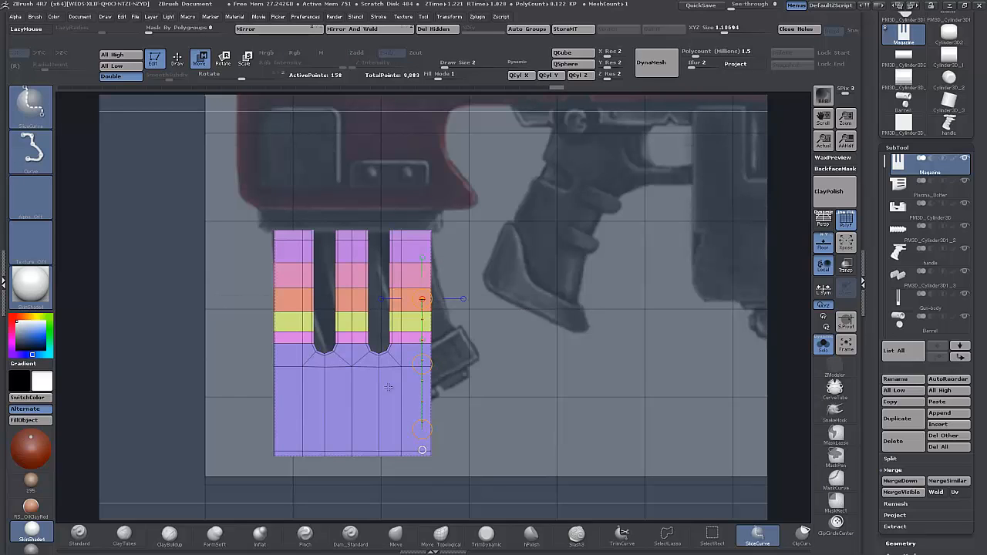
ctrl+shift+drag(244, 388, 555, 393)
ctrl+shift+drag(231, 414, 568, 376)
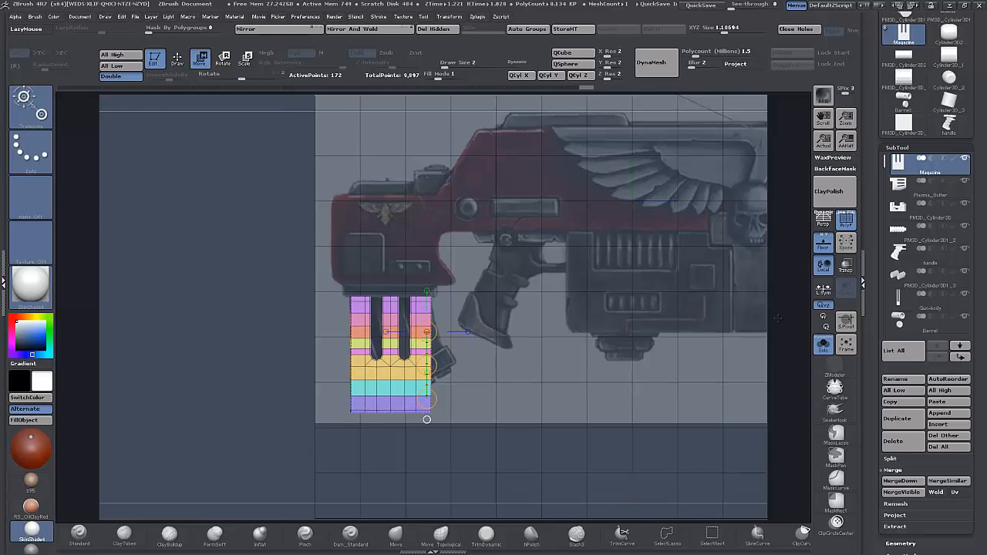
- Unify the piece and apply a Smooth Bend deformation until it curves like the reference magazine
drag(870, 409, 878, 327)
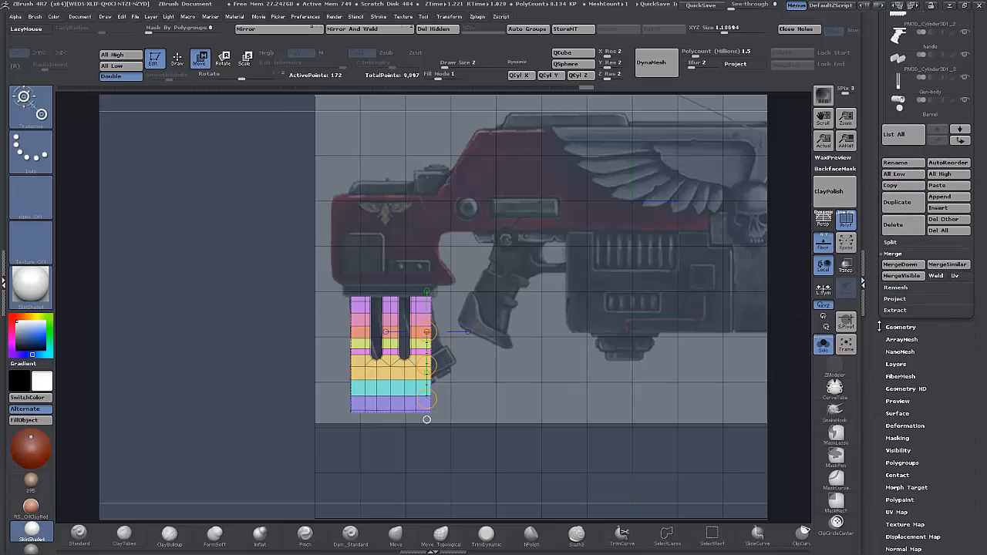
click(902, 426)
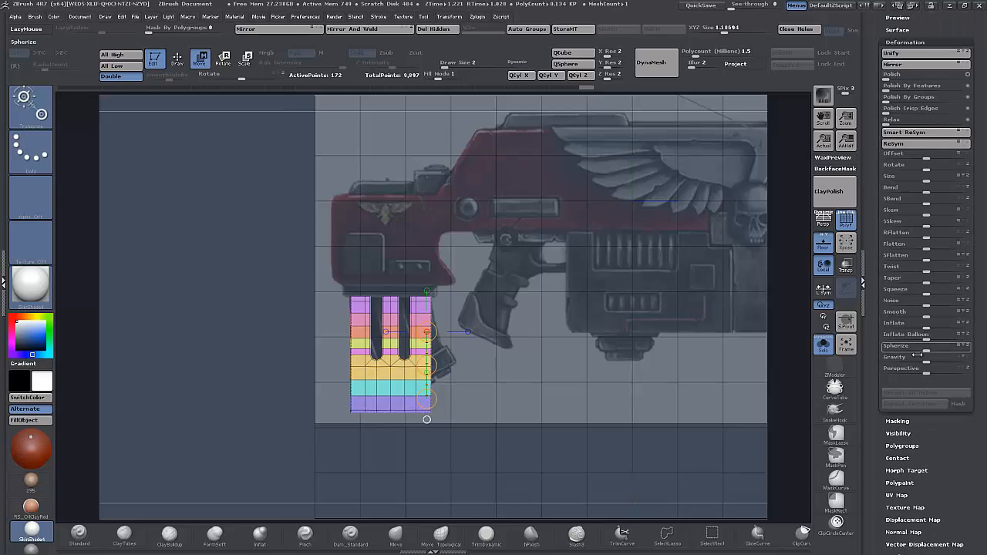
click(892, 54)
key(f)
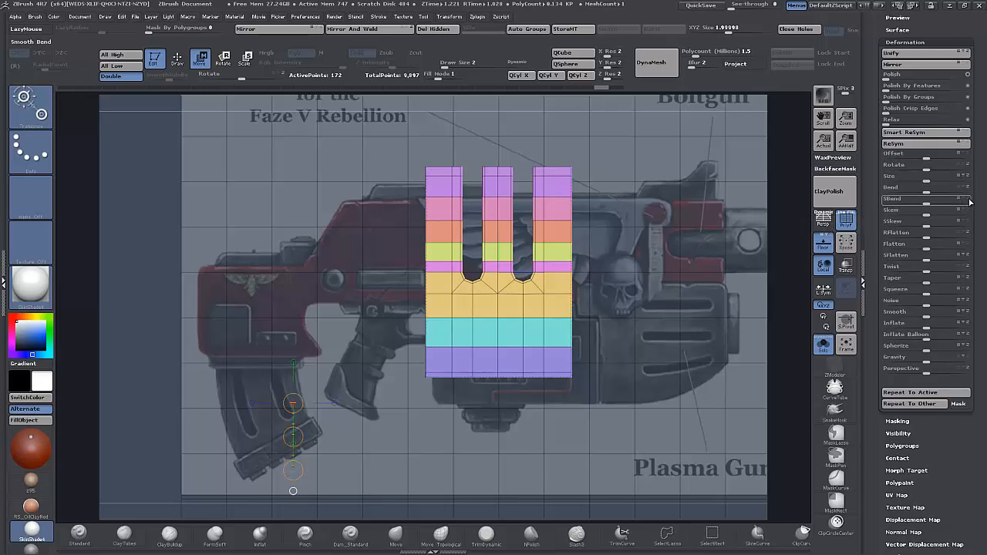
drag(929, 201, 922, 202)
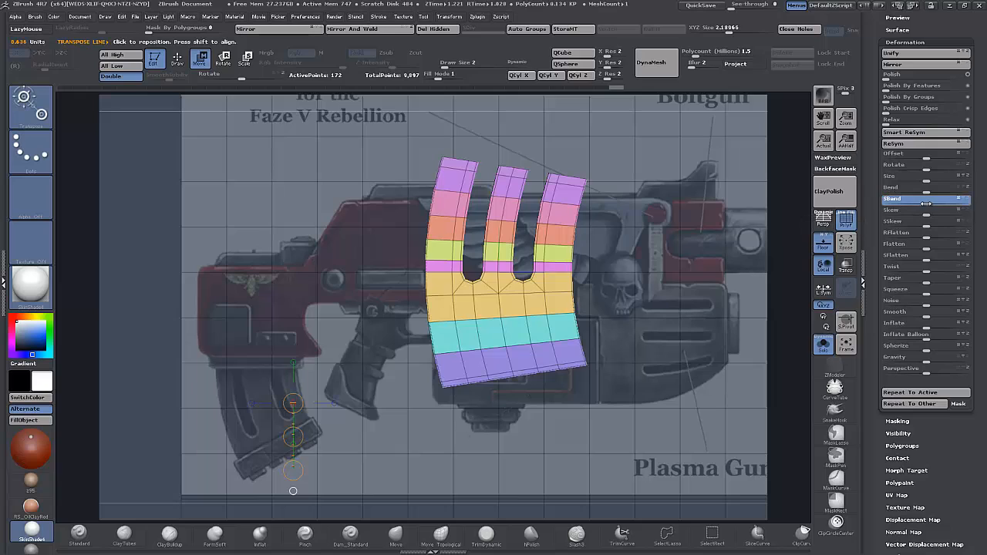
drag(925, 202, 925, 203)
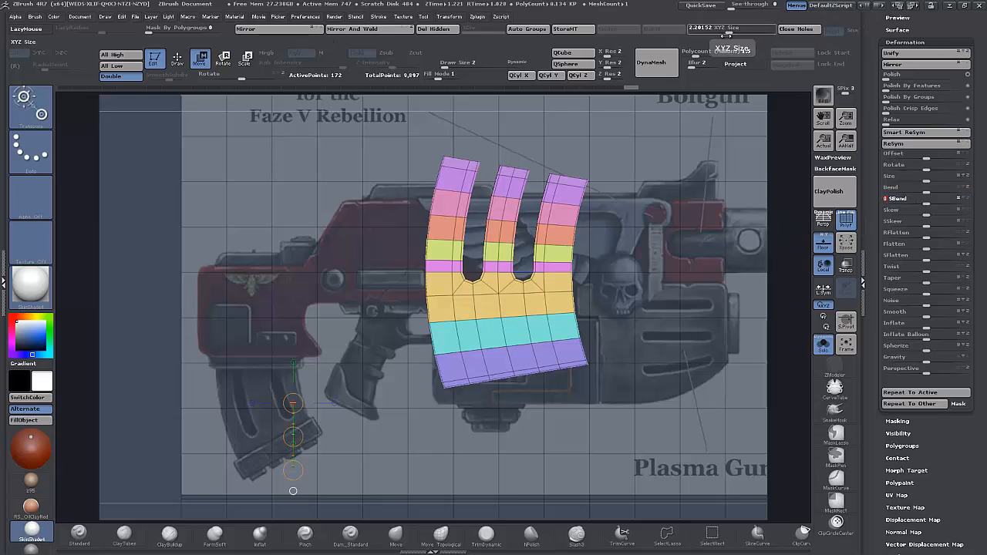
- Reduce the bent piece's XYZ size to about 1.18 and move it over the magazine in the reference image
drag(731, 32, 726, 33)
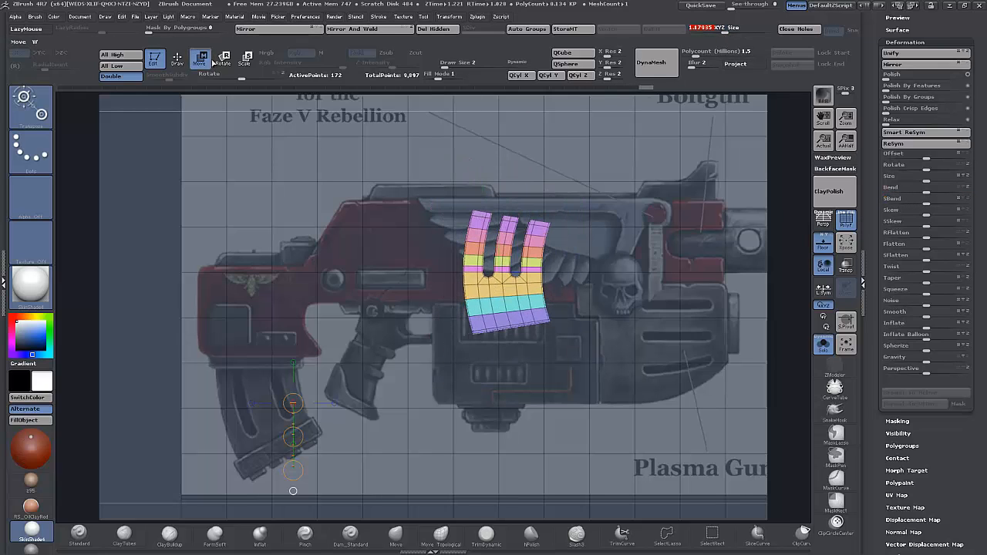
shift+drag(507, 309, 346, 376)
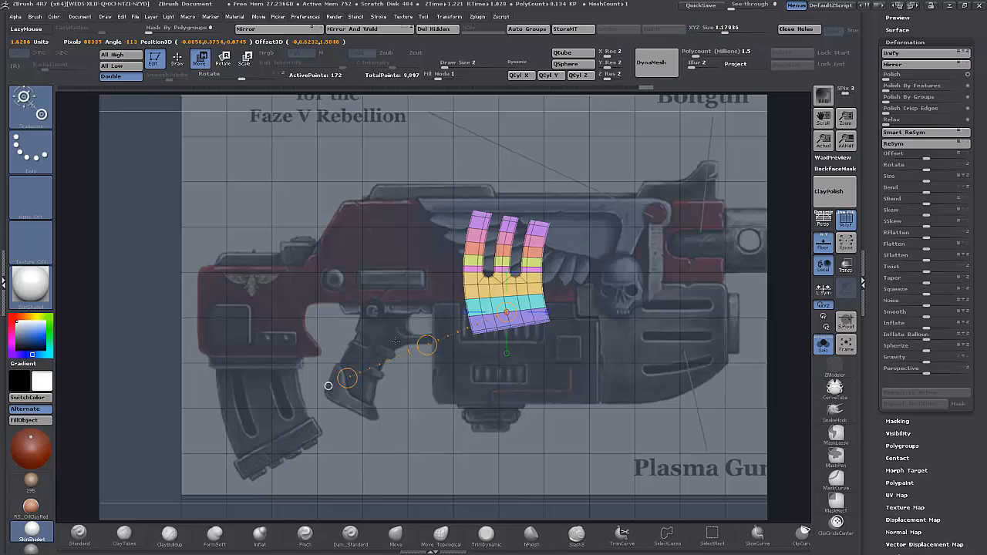
drag(426, 345, 180, 479)
alt+drag(450, 430, 468, 387)
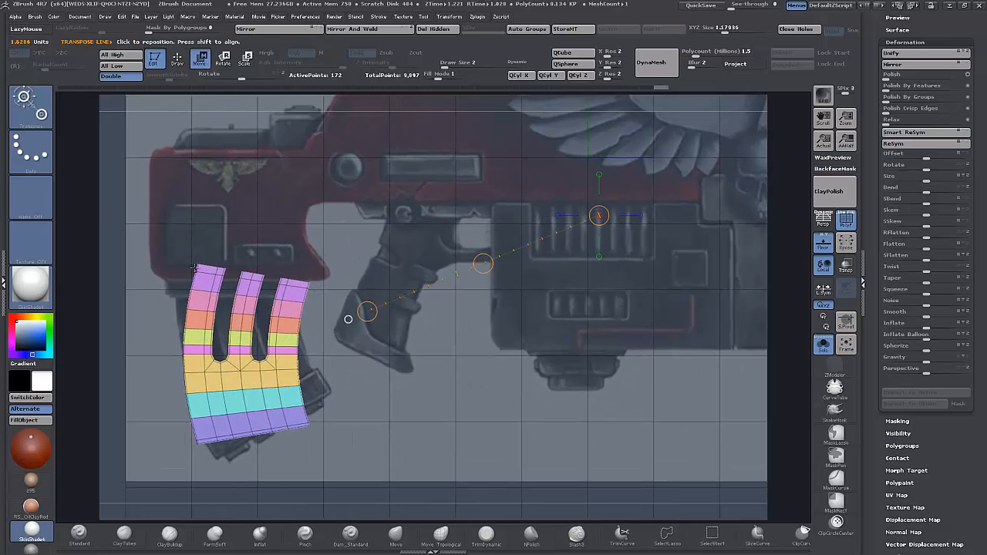
- Rotate the bent piece to follow the reference magazine's slant and move it down and back beneath the red body
mouse_move(197, 263)
mouse_down()
mouse_move(251, 432)
mouse_move(280, 420)
mouse_up()
click(222, 58)
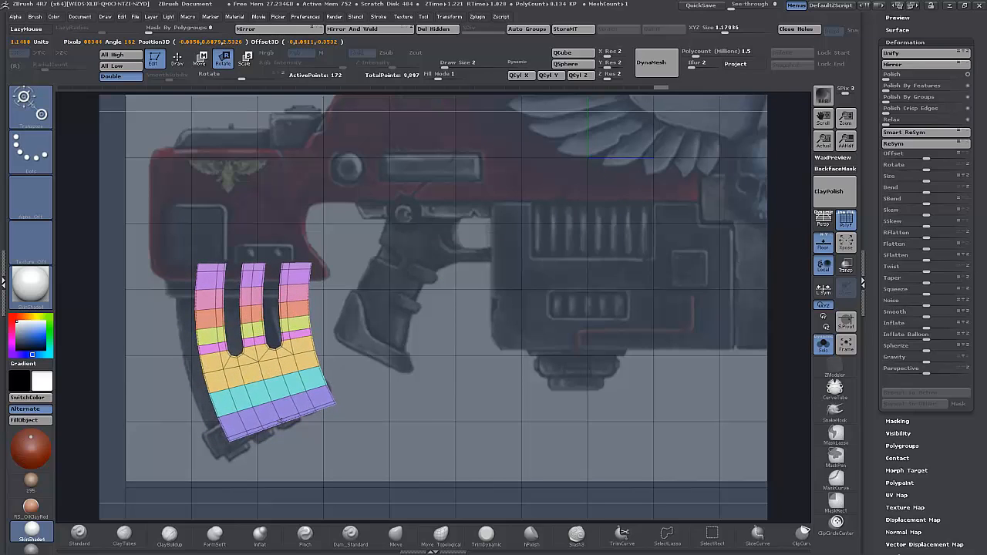
drag(197, 262, 258, 451)
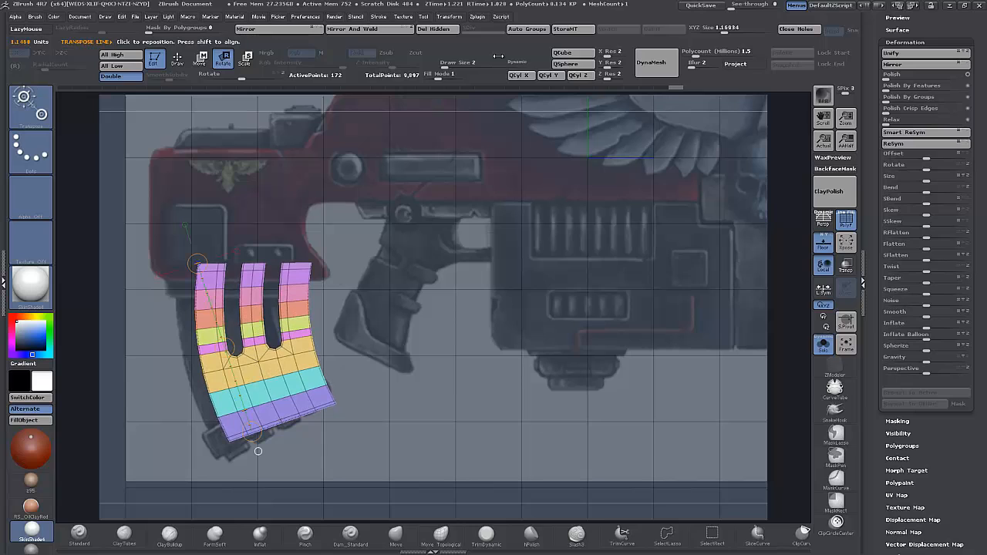
click(199, 58)
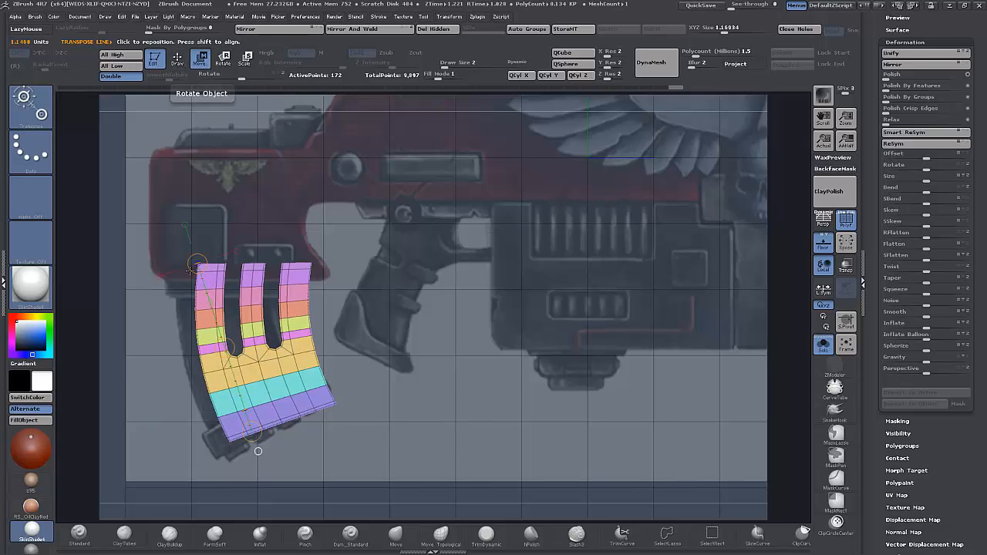
drag(227, 345, 213, 367)
- Rotate the piece slightly further to match the angle of the magazine's base and nudge it back onto the outline
key(r)
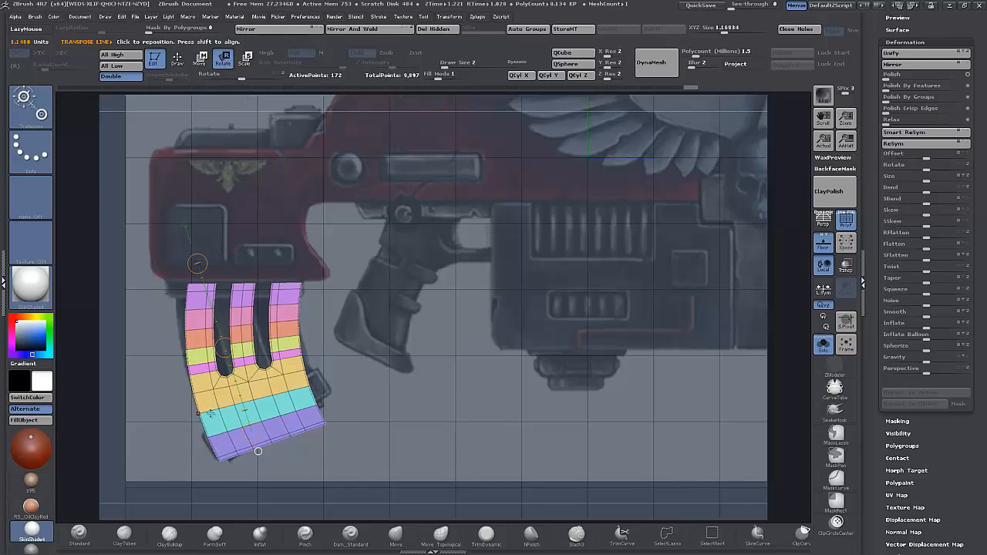
drag(251, 431, 267, 426)
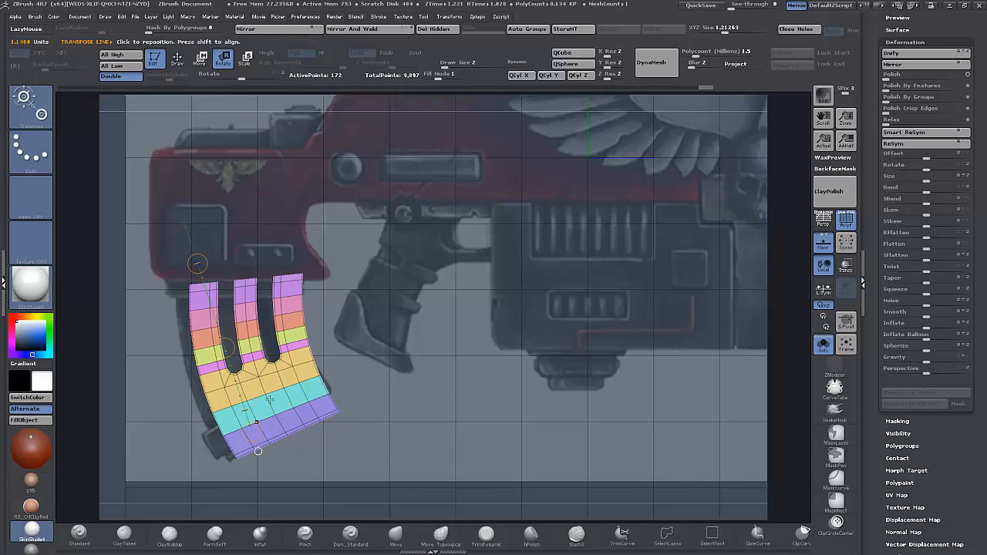
click(200, 58)
drag(224, 351, 216, 351)
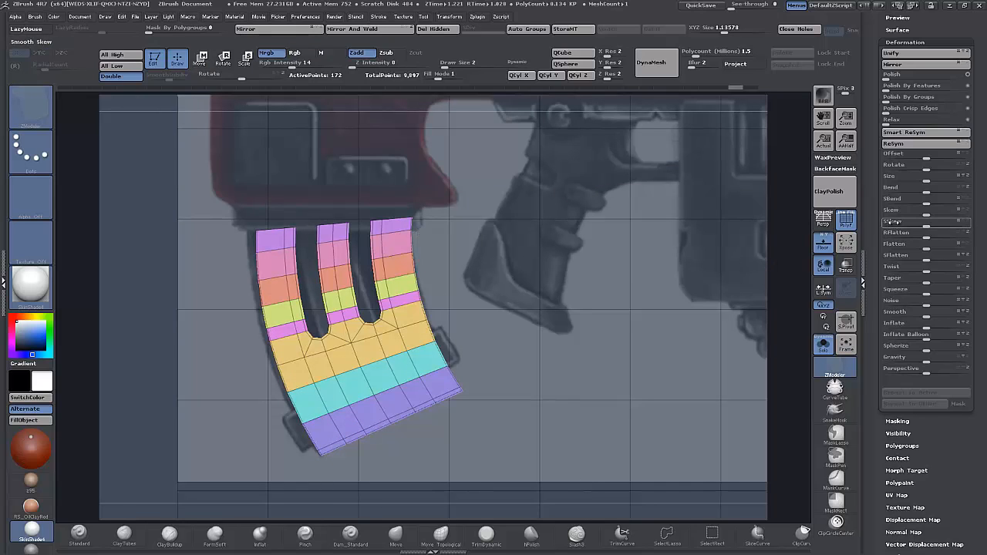
- Remove all creases from the magazine piece
scroll(894, 148, up, 5)
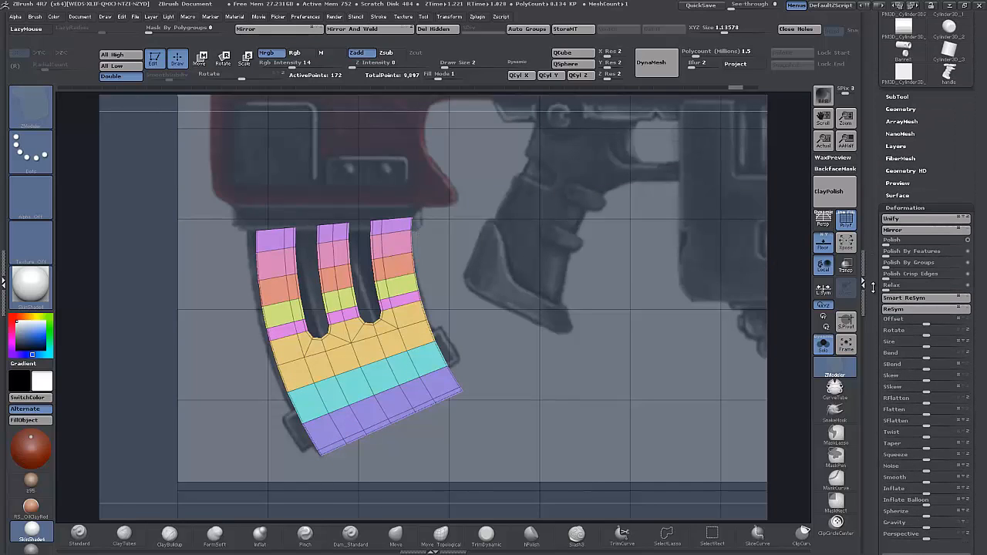
click(894, 111)
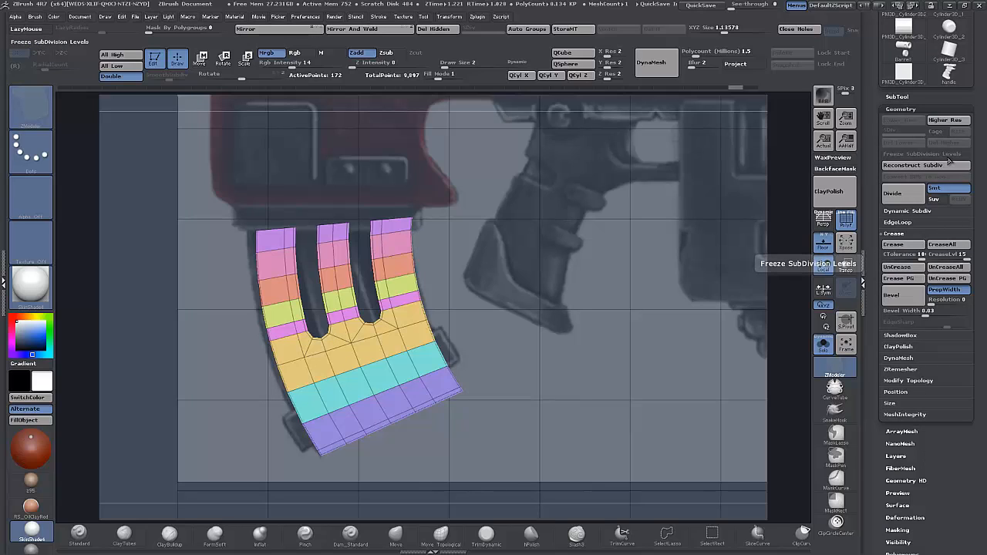
click(950, 267)
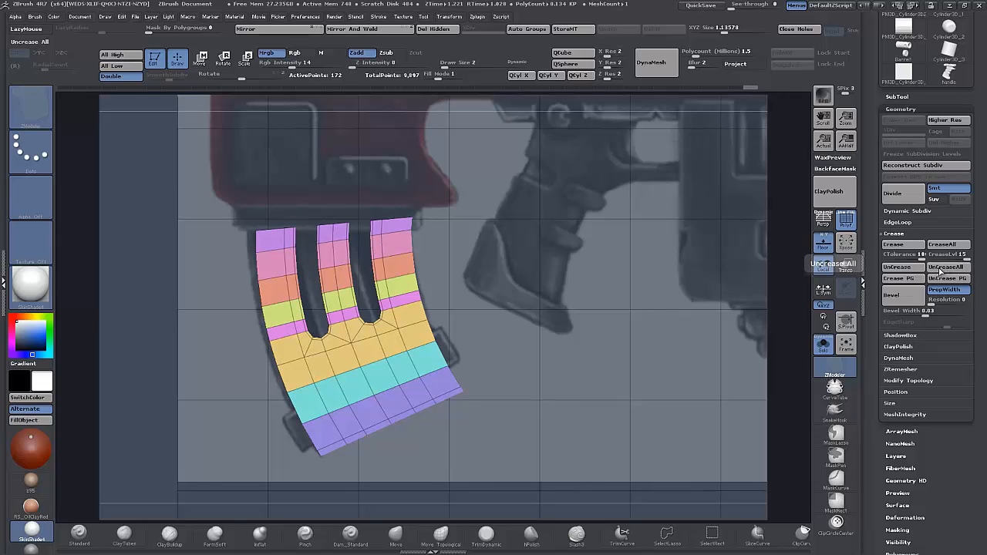
- Hide the lowest band, set Fill Mode to 3, and slide the lower corner points with ZModeler toward the reference magazine's base
mouse_move(478, 343)
ctrl+shift+mouse_down()
mouse_move(370, 371)
mouse_move(389, 378)
mouse_move(286, 436)
mouse_move(223, 459)
mouse_move(218, 444)
ctrl+shift+mouse_up()
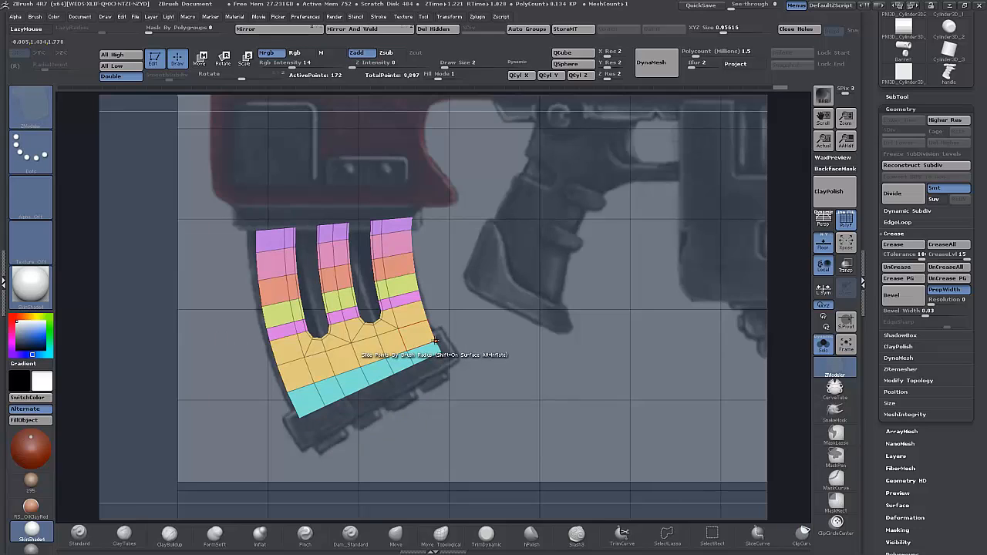
key(space)
drag(463, 334, 468, 334)
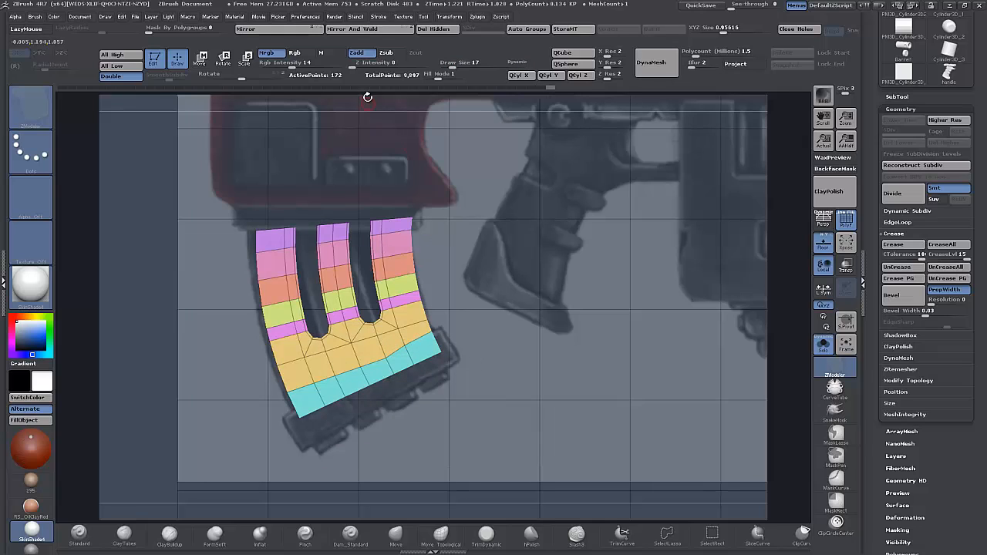
click(461, 77)
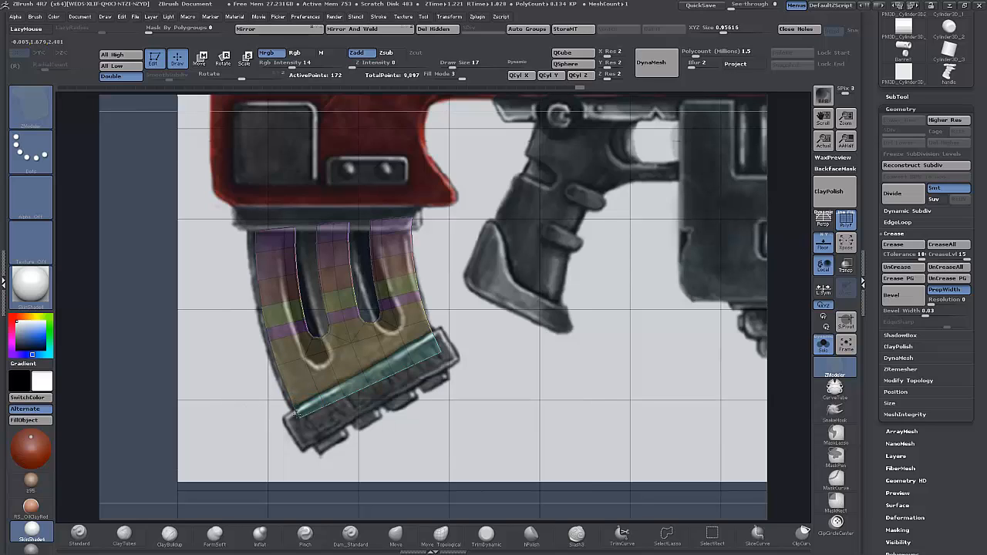
drag(296, 414, 315, 441)
- Use SelectLasso to hide the band below the seam, leaving only the body above the reference magazine's base
mouse_move(476, 323)
ctrl+shift+mouse_down()
mouse_move(449, 338)
mouse_move(505, 330)
ctrl+shift+mouse_up()
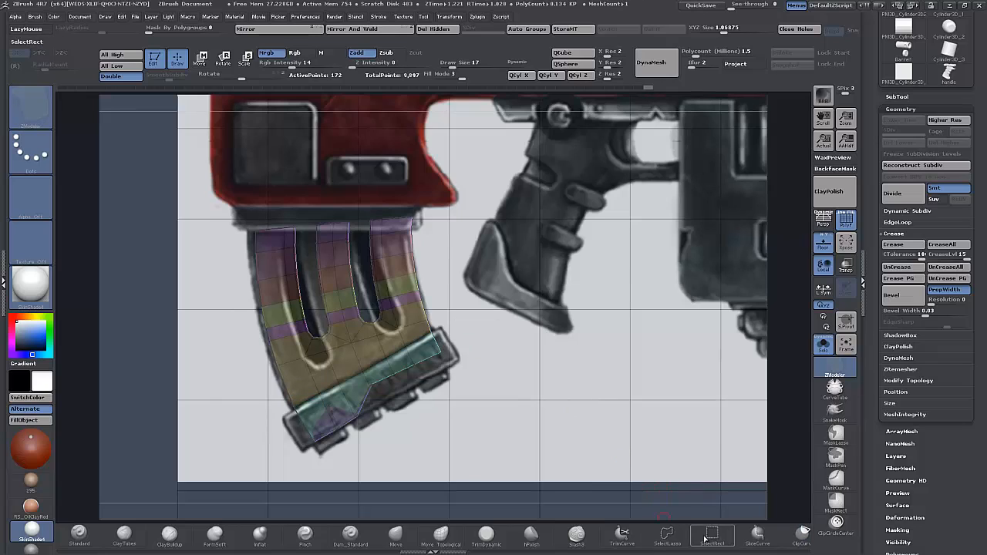
click(668, 533)
mouse_move(399, 357)
ctrl+shift+mouse_down()
mouse_move(312, 410)
mouse_move(277, 470)
mouse_move(557, 383)
ctrl+shift+mouse_up()
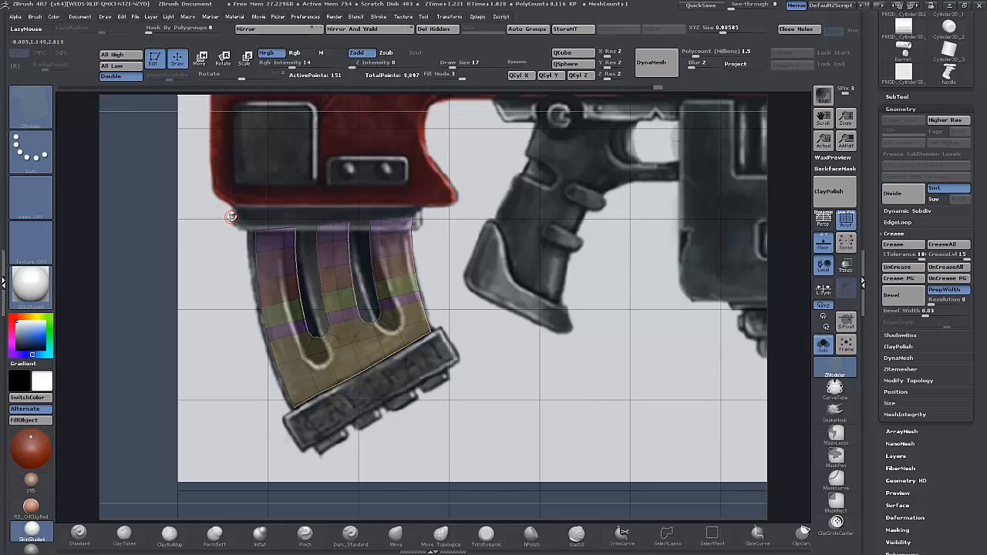
- Switch the masking brush to MaskLasso and try masking areas of the magazine body with freehand outlines
mouse_move(231, 216)
ctrl+shift+mouse_down()
mouse_move(262, 232)
mouse_move(244, 199)
mouse_move(270, 229)
mouse_move(282, 277)
mouse_move(241, 205)
ctrl+shift+mouse_up()
key(ctrl+z)
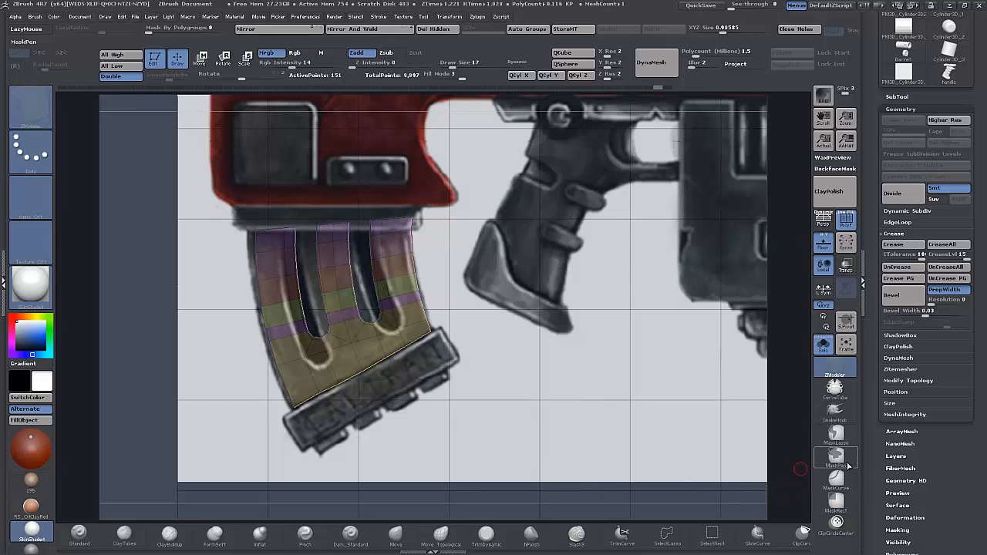
click(836, 433)
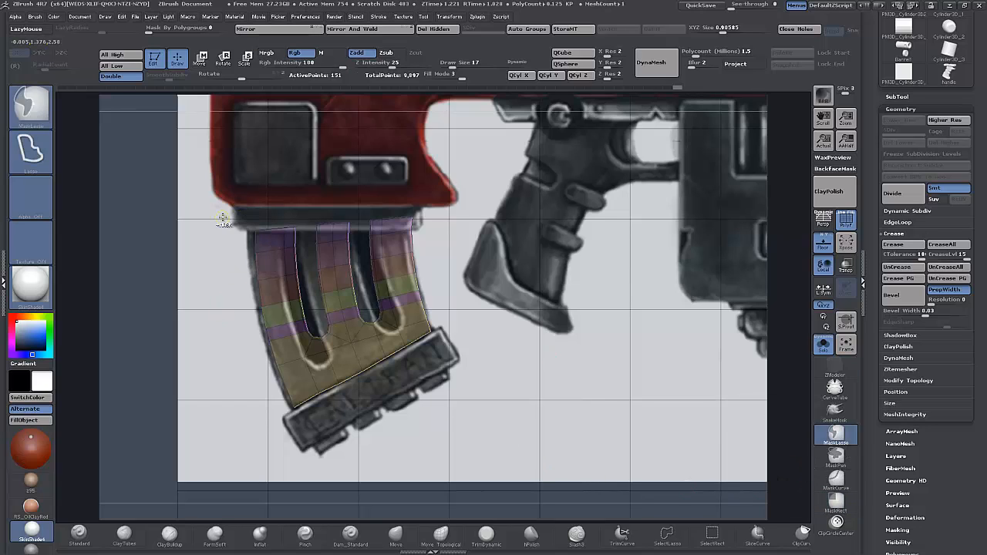
mouse_move(224, 218)
ctrl+mouse_down()
mouse_move(273, 259)
mouse_move(302, 376)
mouse_move(245, 430)
mouse_move(243, 423)
ctrl+mouse_up()
mouse_move(473, 179)
ctrl+mouse_down()
mouse_move(412, 184)
mouse_move(402, 269)
mouse_move(427, 355)
mouse_move(493, 358)
ctrl+mouse_up()
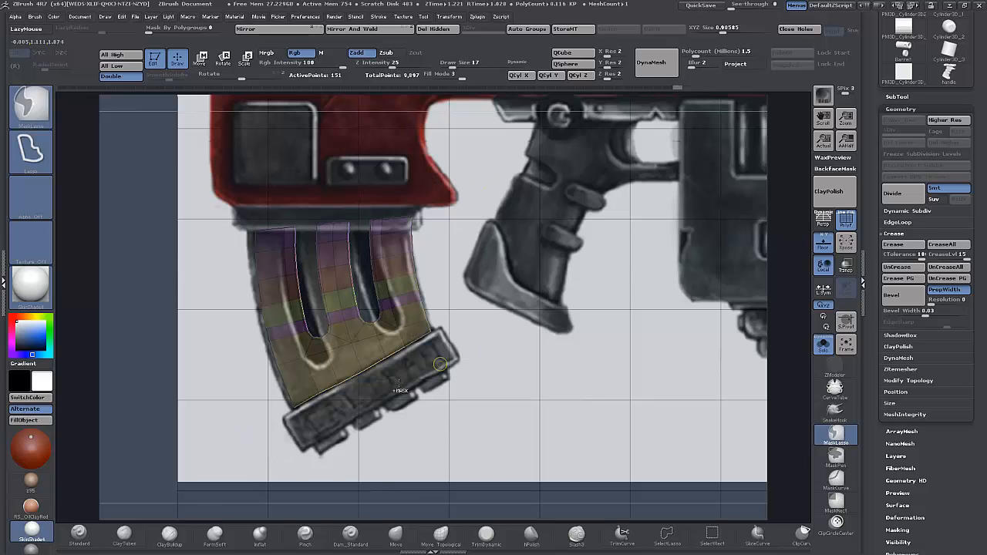
mouse_move(323, 395)
ctrl+mouse_down()
mouse_move(260, 401)
mouse_move(446, 325)
mouse_move(471, 338)
mouse_move(474, 351)
ctrl+mouse_up()
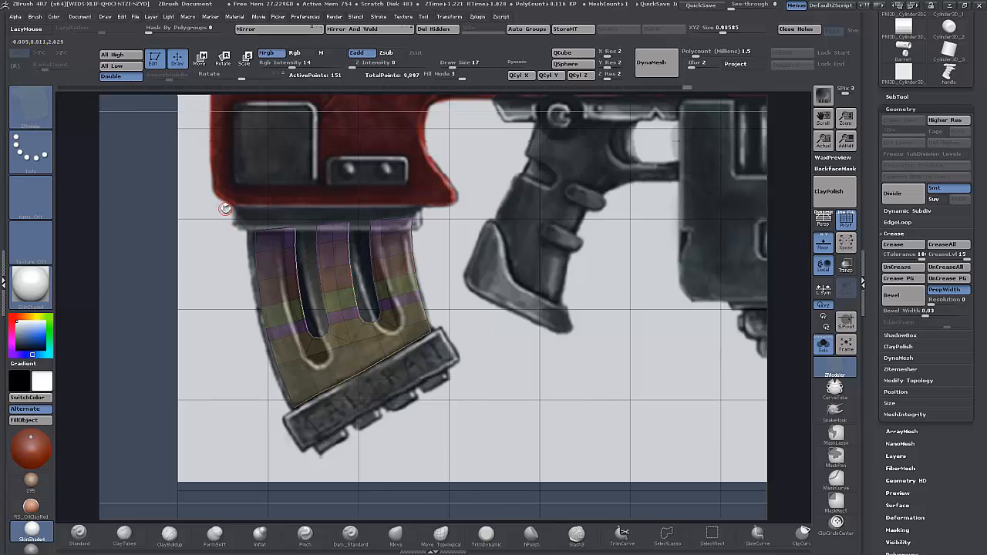
- Shift both slots of the magazine sideways with Transpose Move so the left slot lies over the reference's left groove
key(w)
drag(276, 183, 350, 413)
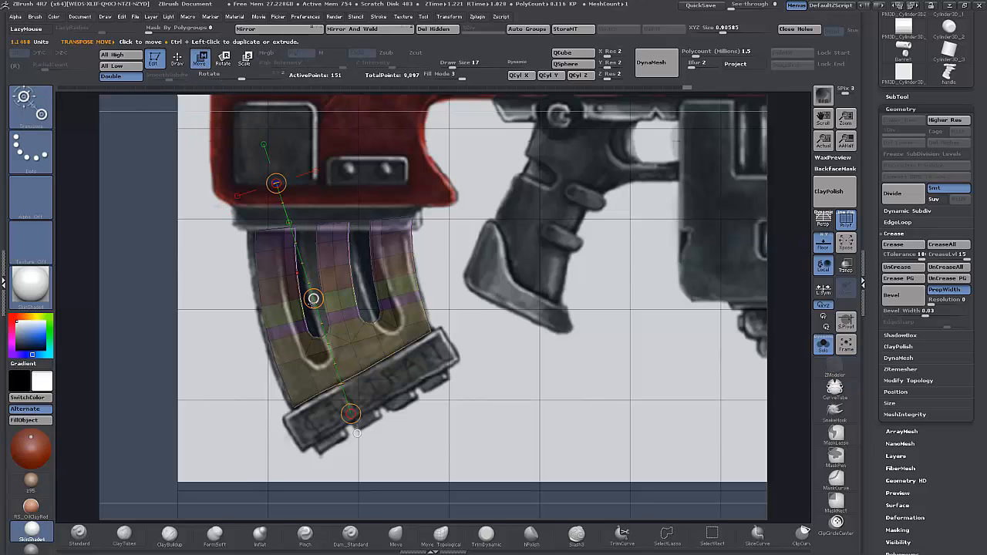
mouse_move(313, 298)
mouse_down()
mouse_move(314, 307)
mouse_move(302, 306)
mouse_up()
drag(302, 306, 302, 302)
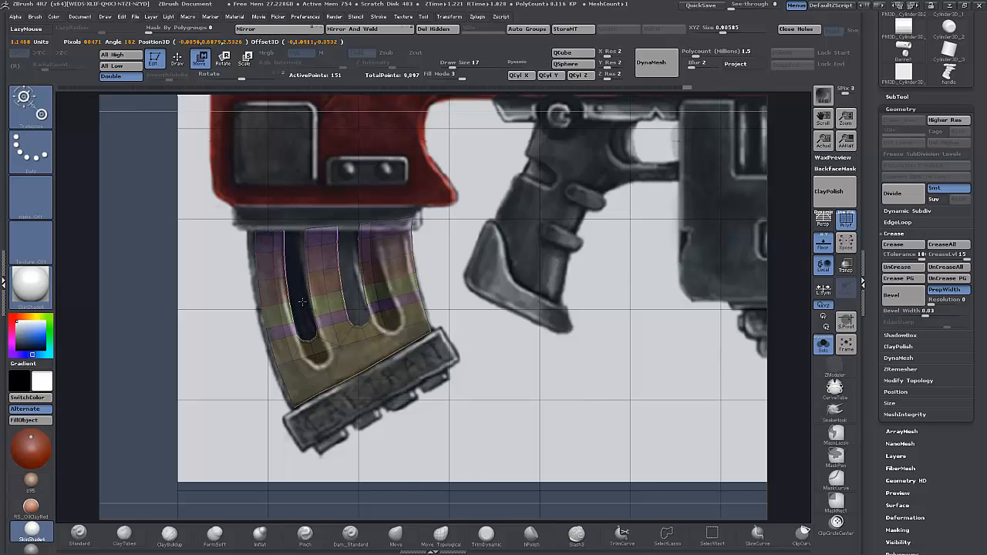
click(302, 302)
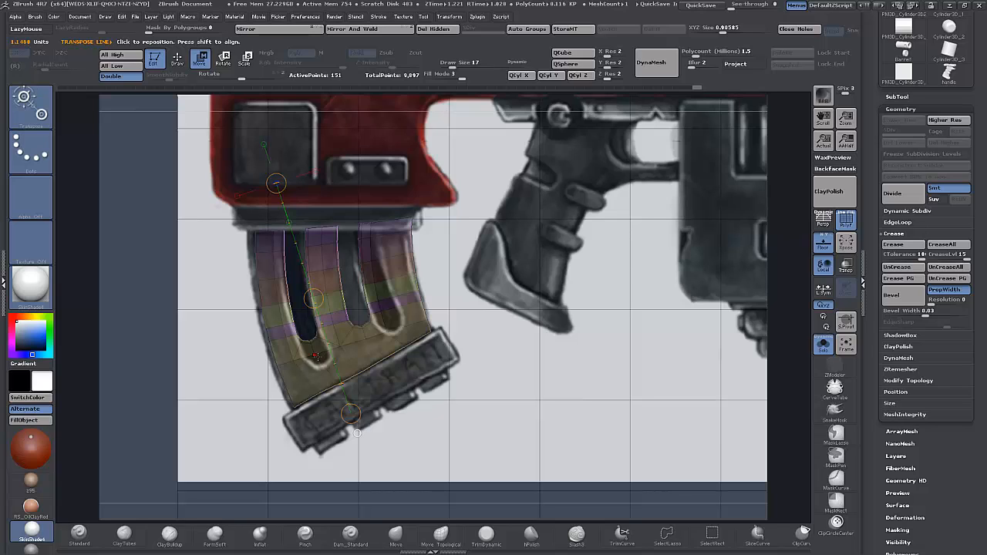
- With the left slot masked, move and rotate the right slot with Transpose to follow the reference's right groove
mouse_move(213, 209)
ctrl+mouse_down()
mouse_move(322, 227)
mouse_move(331, 300)
mouse_move(270, 401)
ctrl+mouse_up()
drag(313, 299, 333, 298)
click(223, 65)
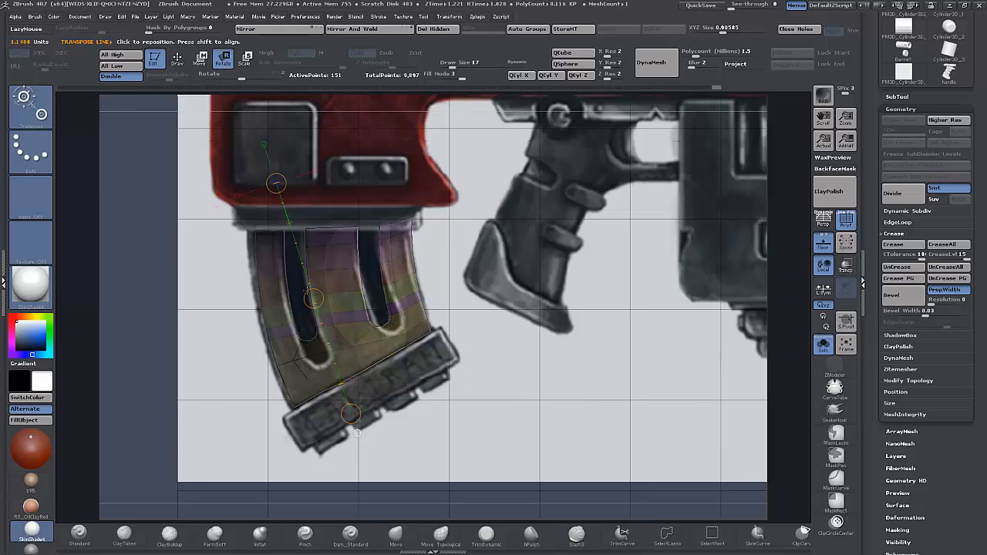
mouse_move(360, 224)
mouse_down()
mouse_move(391, 323)
mouse_move(419, 327)
mouse_up()
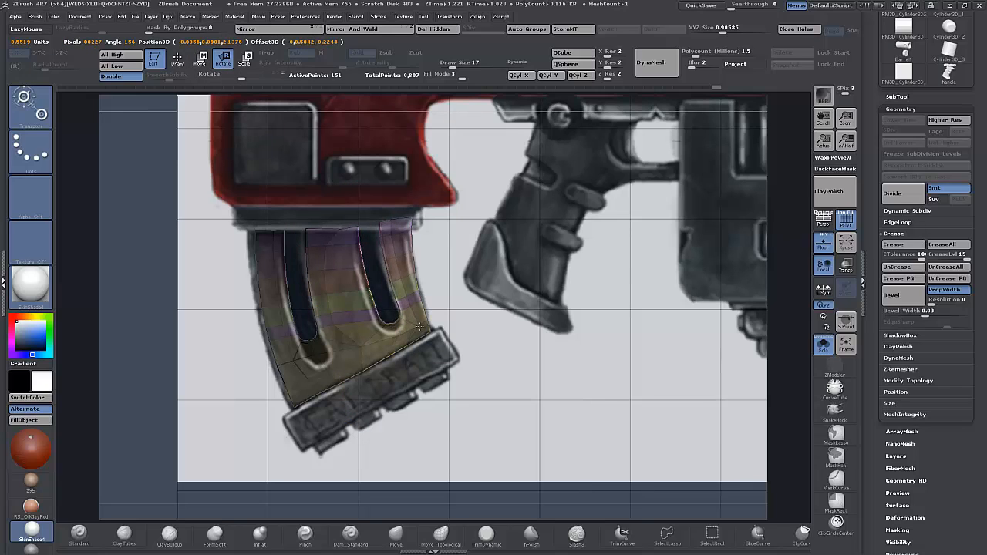
click(202, 60)
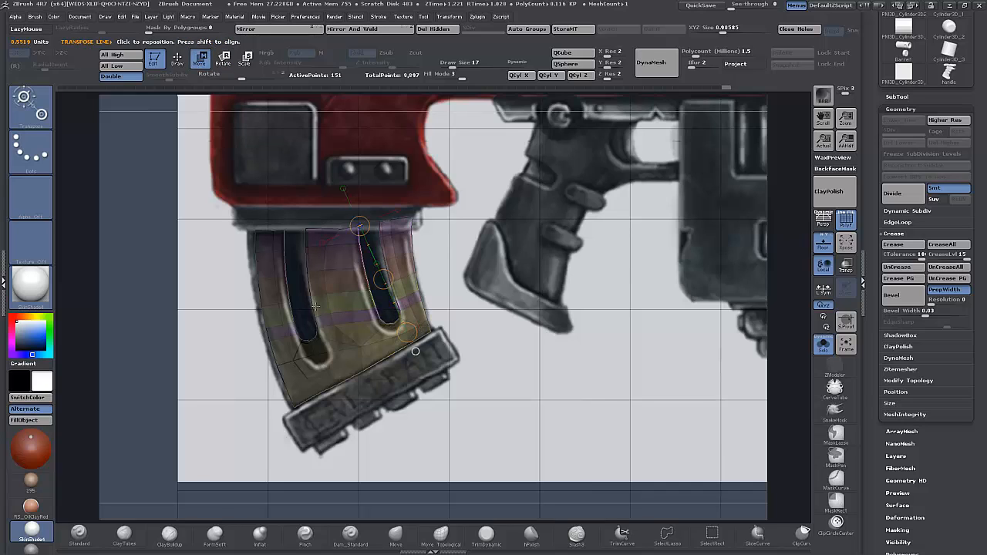
drag(382, 280, 380, 283)
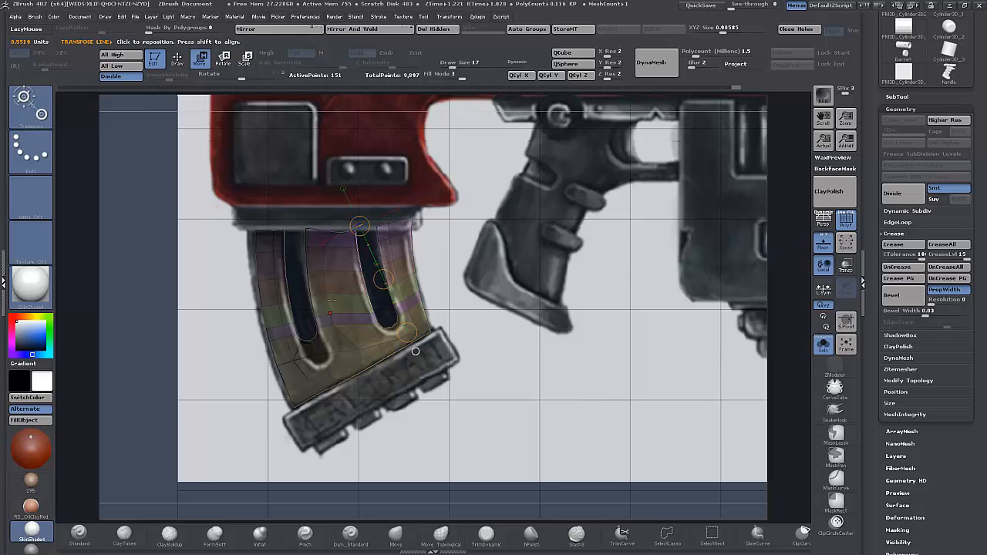
- Isolate the left slot's lower end with an inverted mask, move it down along the reference groove, and clear the mask
mouse_move(197, 339)
ctrl+mouse_down()
mouse_move(214, 356)
mouse_move(197, 376)
mouse_move(153, 327)
mouse_move(236, 302)
mouse_move(239, 309)
ctrl+mouse_up()
ctrl+click(189, 309)
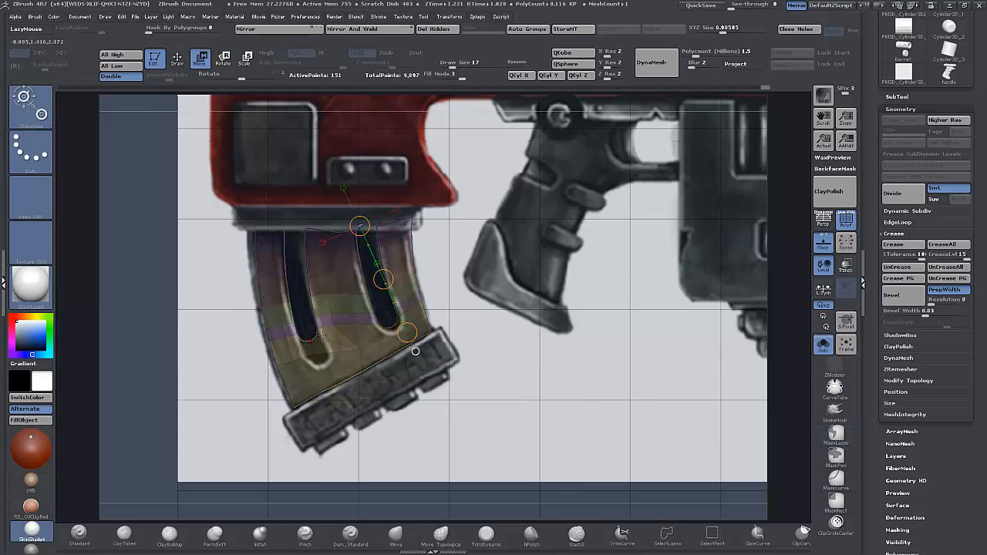
drag(383, 279, 389, 295)
ctrl+drag(185, 341, 219, 367)
drag(365, 364, 364, 361)
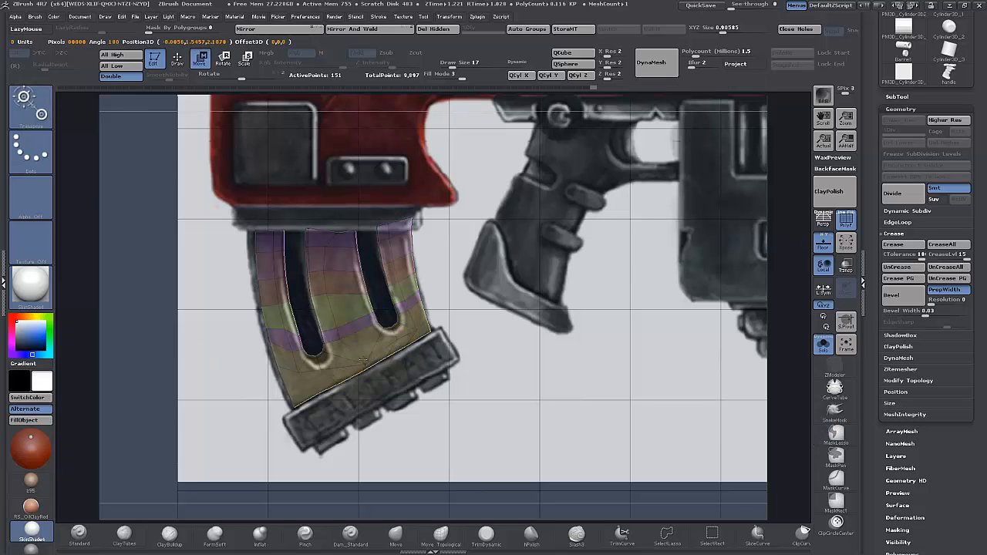
click(178, 66)
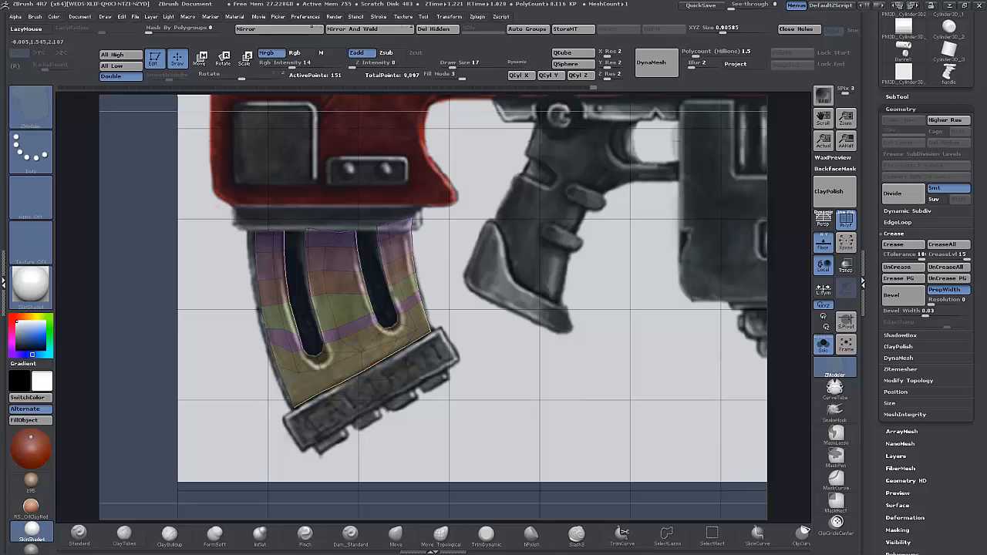
click(351, 347)
- Mask around the left slot's rounded end again, nudge it onto the tip of the reference groove, and clear the mask
ctrl+drag(221, 339, 239, 389)
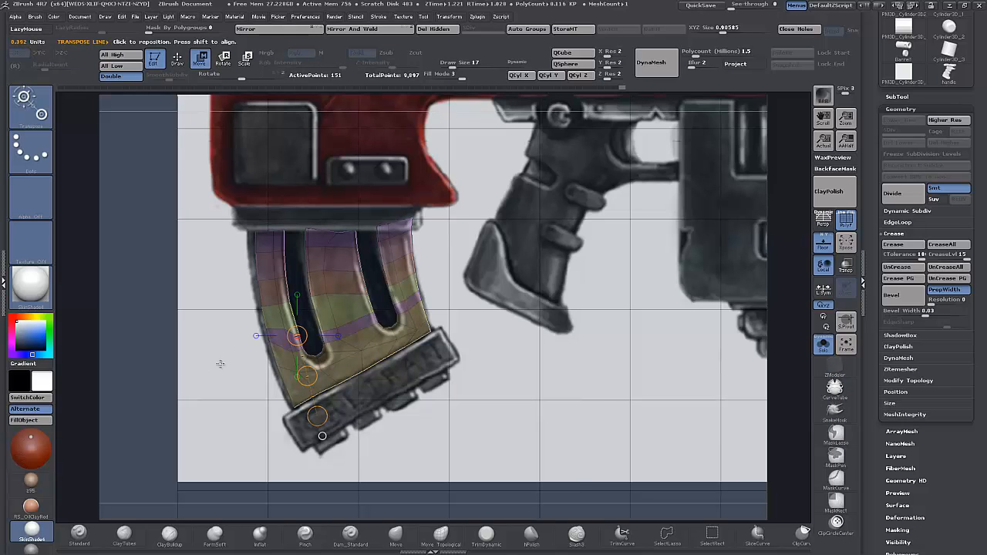
mouse_move(210, 349)
ctrl+mouse_down()
mouse_move(193, 389)
mouse_move(165, 346)
mouse_move(235, 339)
ctrl+mouse_up()
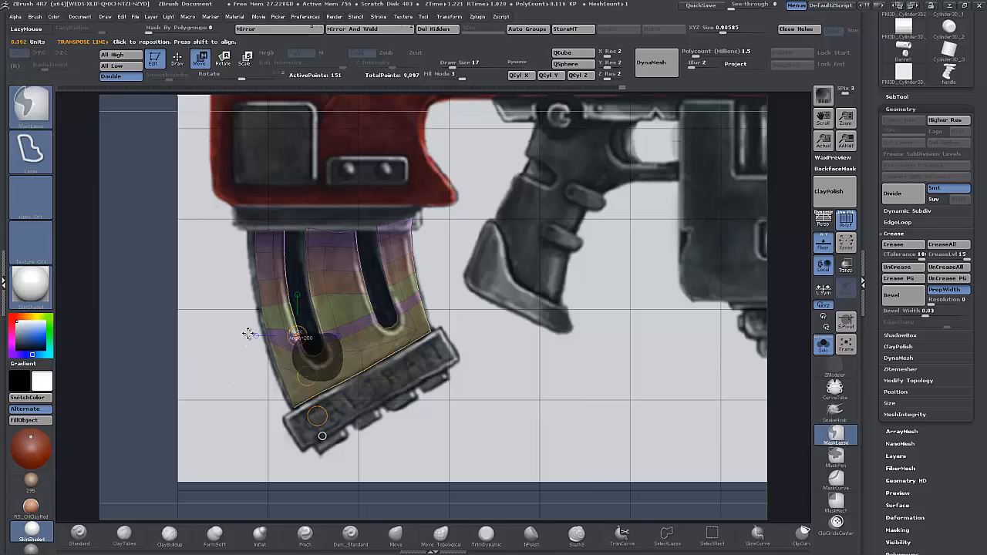
ctrl+click(247, 332)
alt+drag(310, 377, 309, 382)
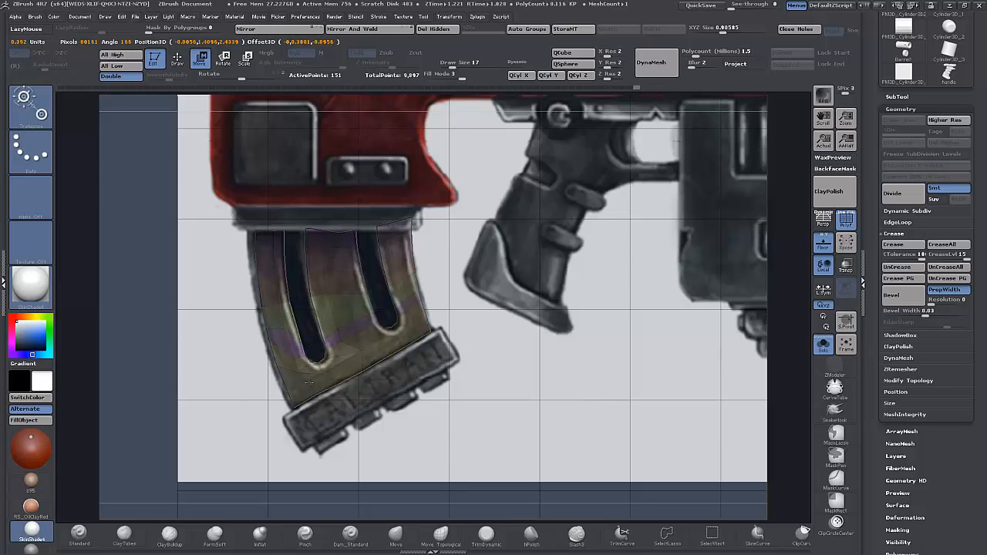
drag(297, 336, 317, 416)
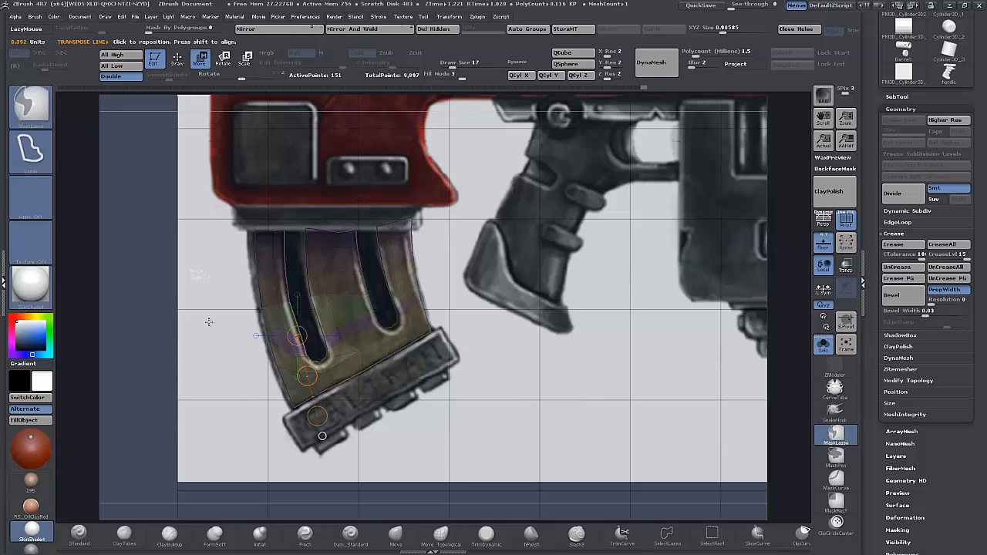
ctrl+drag(207, 321, 208, 321)
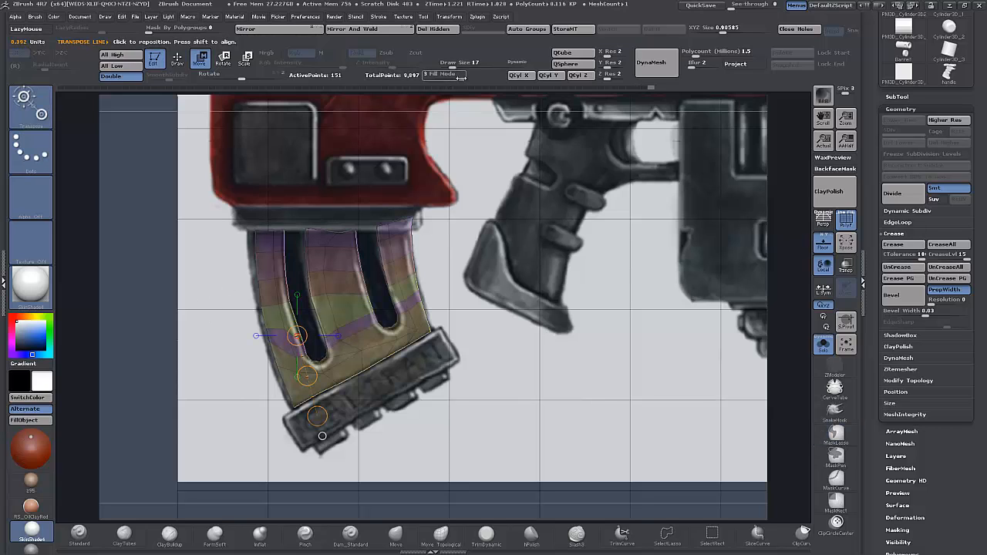
- Set Fill Mode to 1 and adjust the middle strip and left border points with ZModeler to fit the reference magazine's curved outline
click(435, 74)
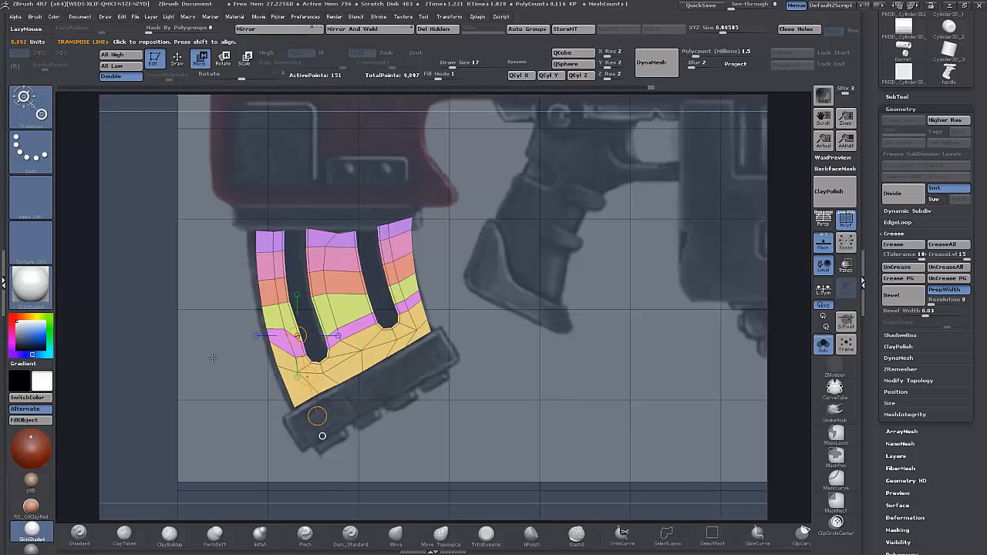
click(177, 59)
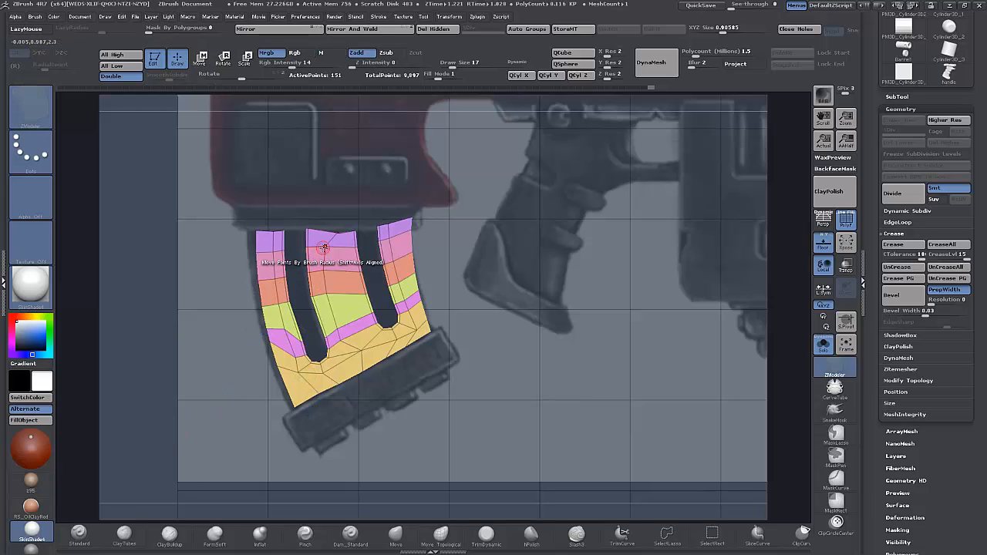
key(space)
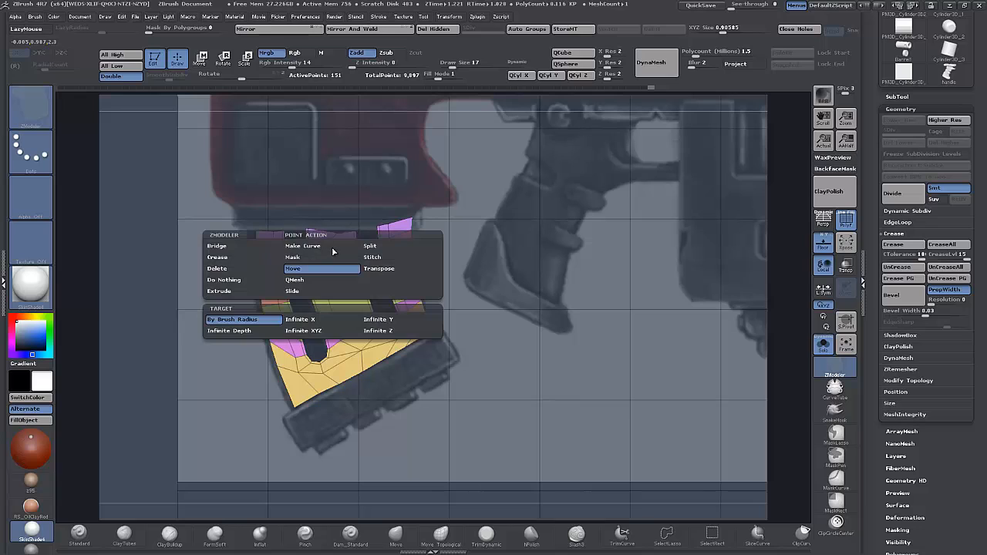
click(321, 247)
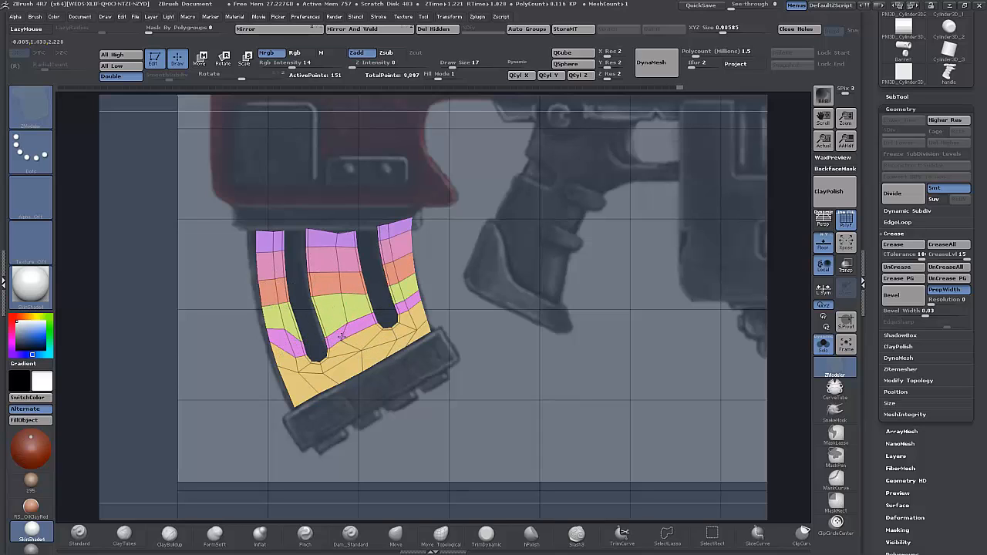
drag(361, 328, 359, 355)
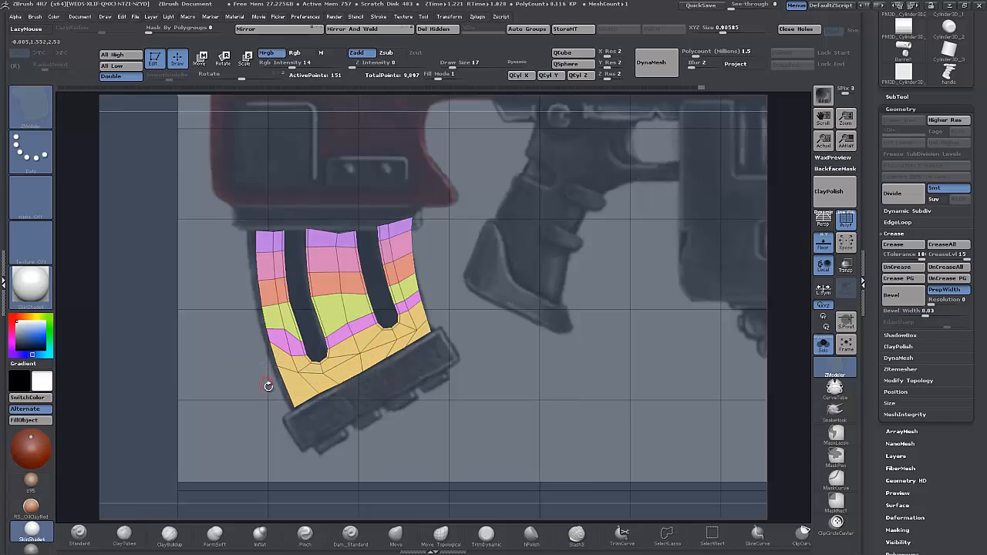
drag(273, 362, 258, 328)
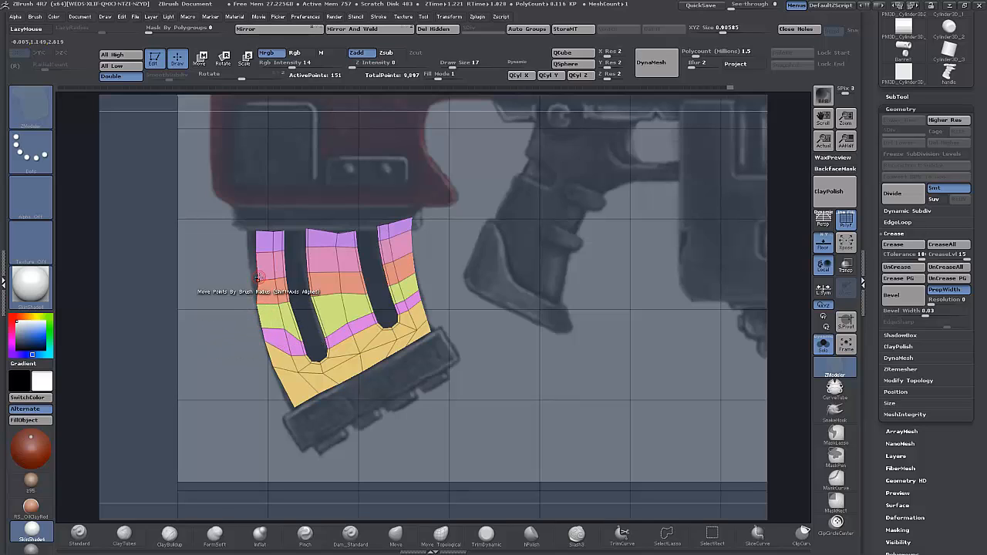
drag(253, 252, 247, 227)
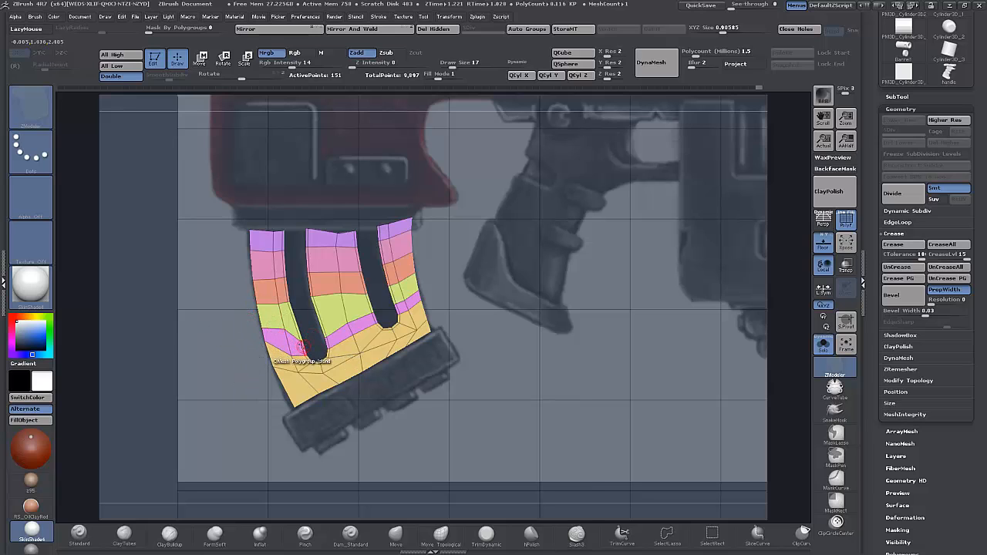
- Set the Draw Size to 50 and move the band seam points on both sides of the left slot to even out the bands
key(space)
drag(198, 344, 206, 343)
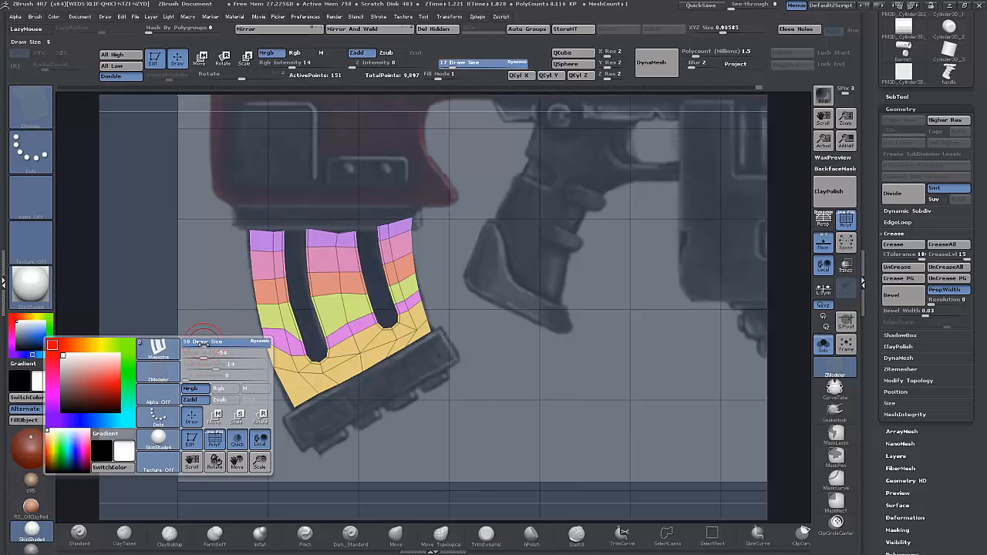
drag(301, 340, 295, 330)
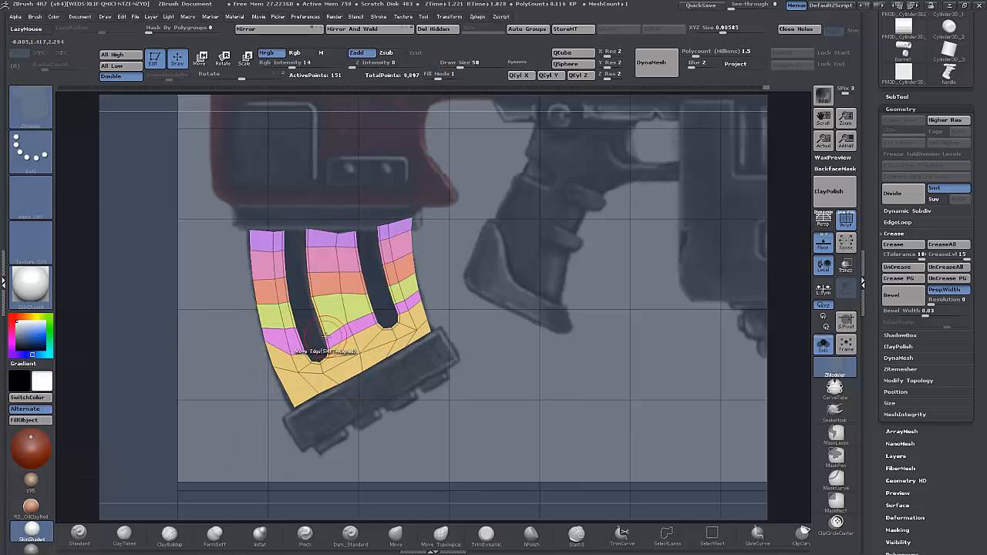
drag(325, 336, 321, 326)
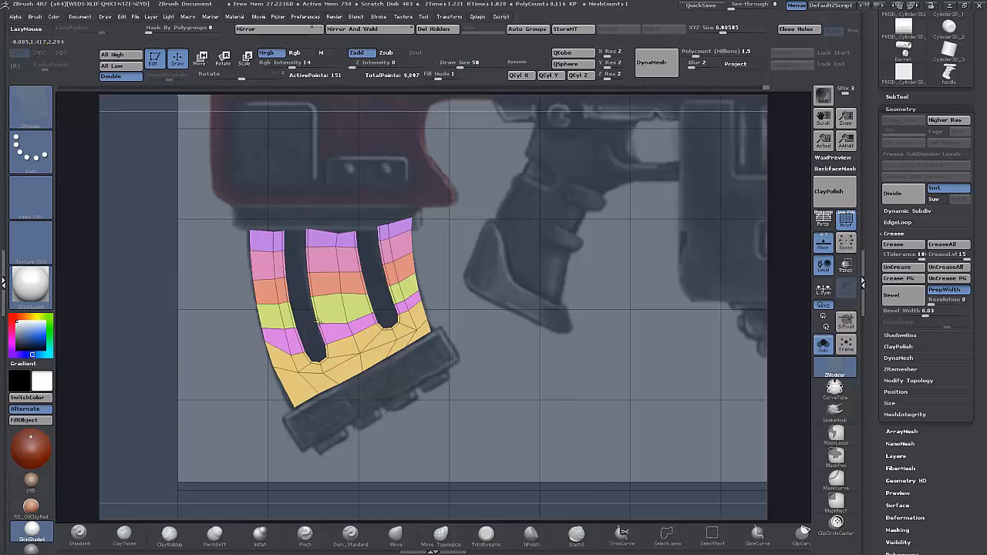
drag(310, 298, 315, 299)
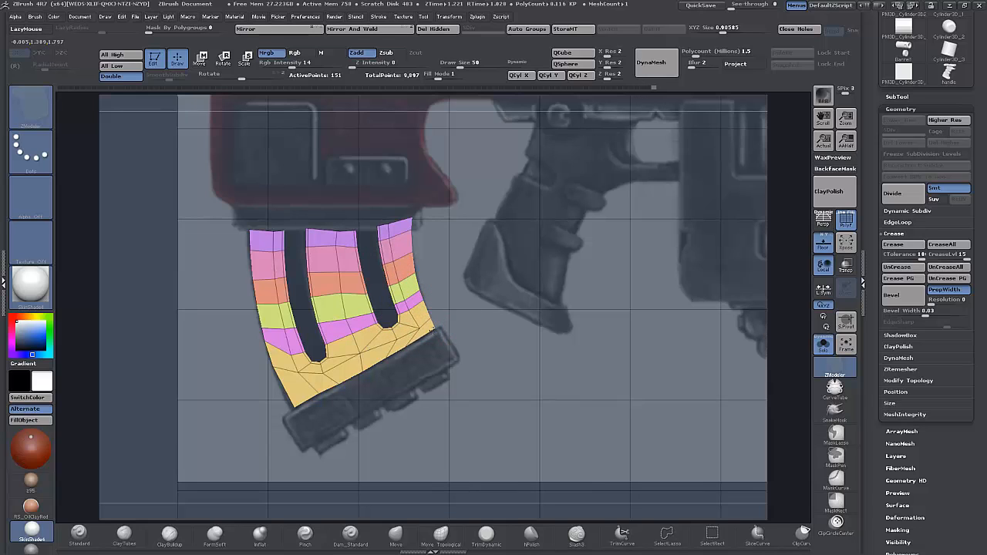
- Set the Draw Size to 17 and raise the top-edge points of the left and middle strips to straighten the magazine's upper edge
key(space)
drag(419, 383, 412, 383)
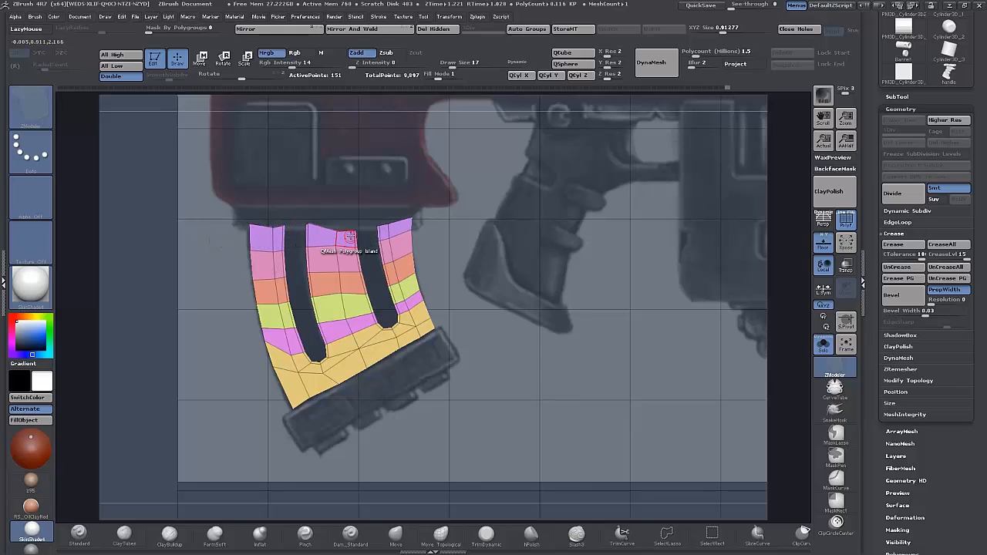
drag(354, 230, 357, 222)
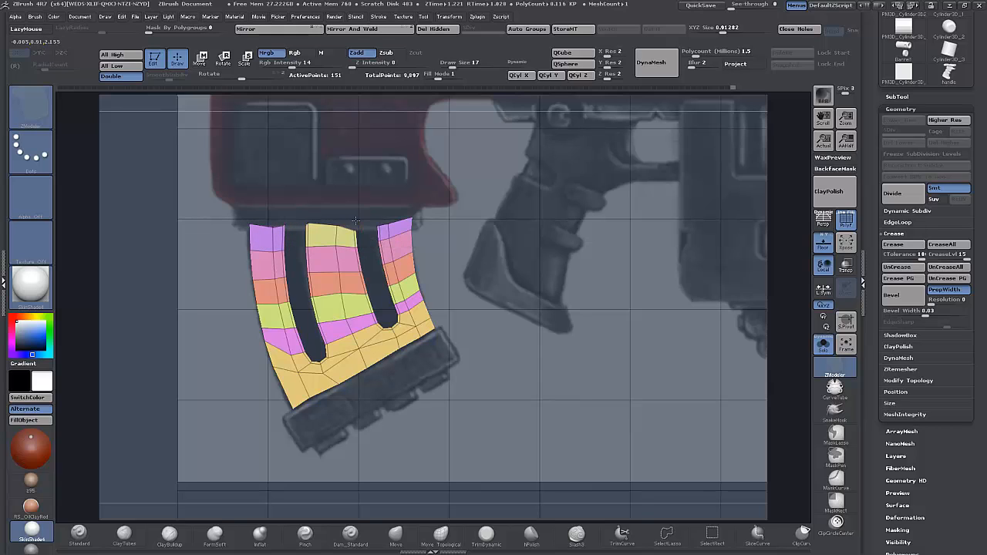
key(ctrl+z)
key(ctrl+a)
key(ctrl+shift+a)
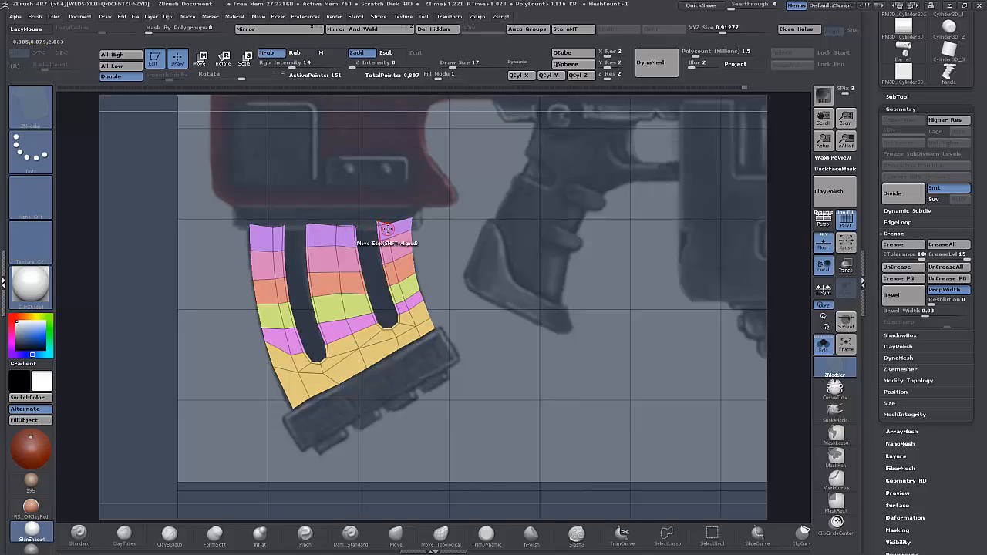
alt+drag(452, 239, 511, 370)
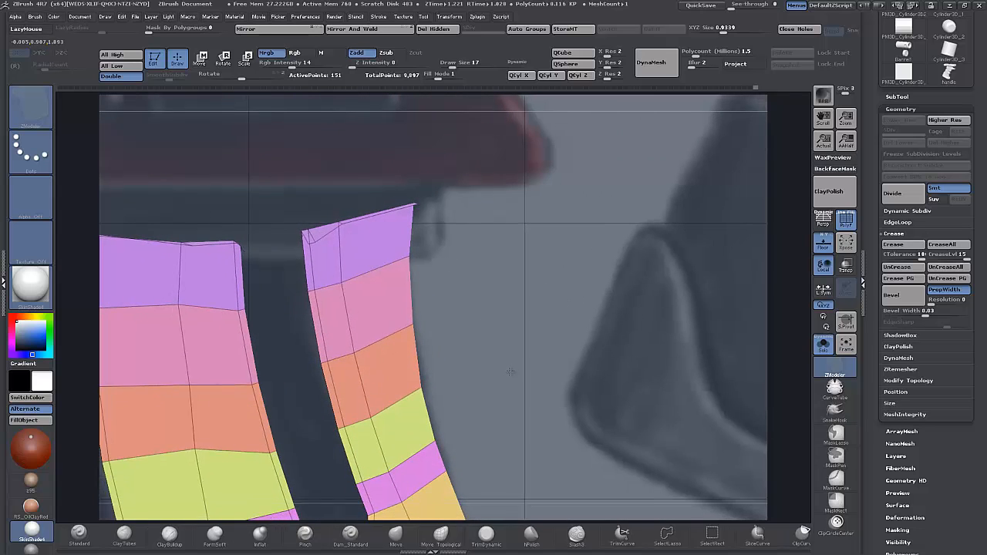
click(319, 243)
key(ctrl+z)
click(318, 244)
key(ctrl+z)
- Apply ZModeler's Polygroup Polyloop action to the inner side walls of the left and middle strips, giving the slot walls a single polygroup
drag(448, 317, 604, 298)
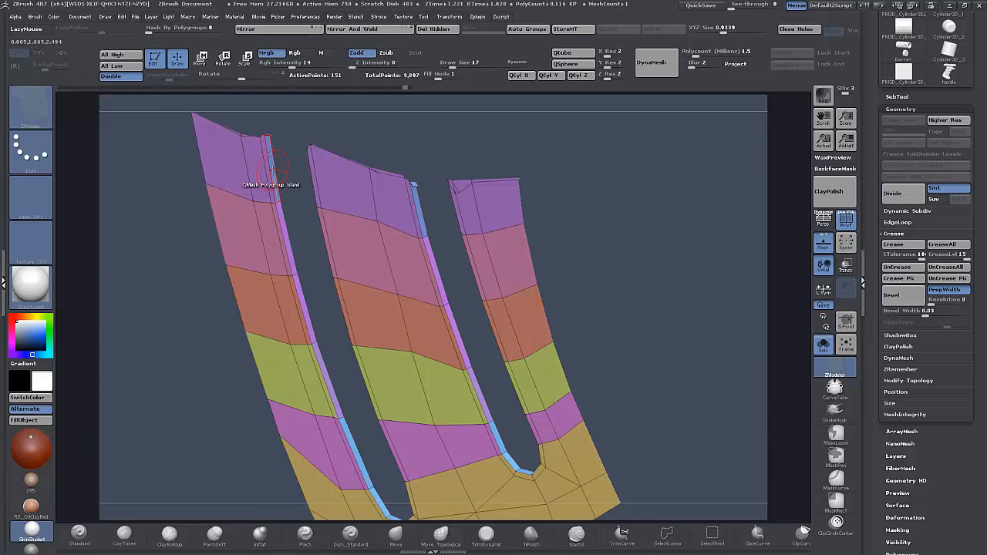
key(space)
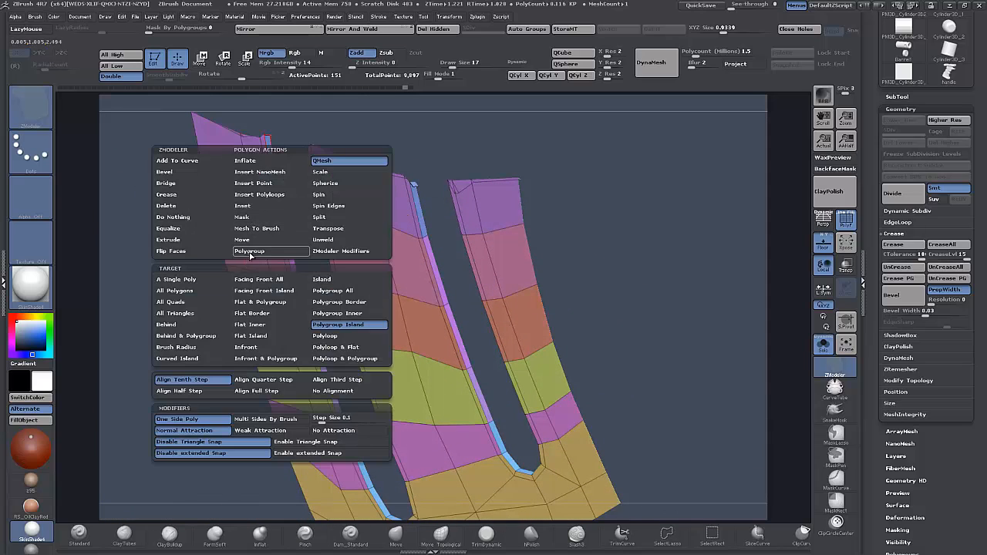
click(349, 336)
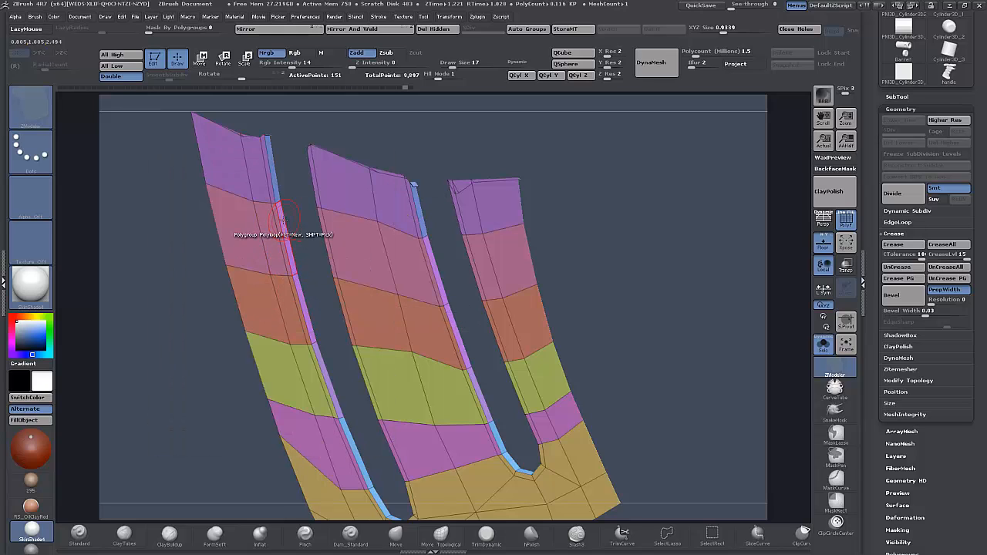
click(283, 217)
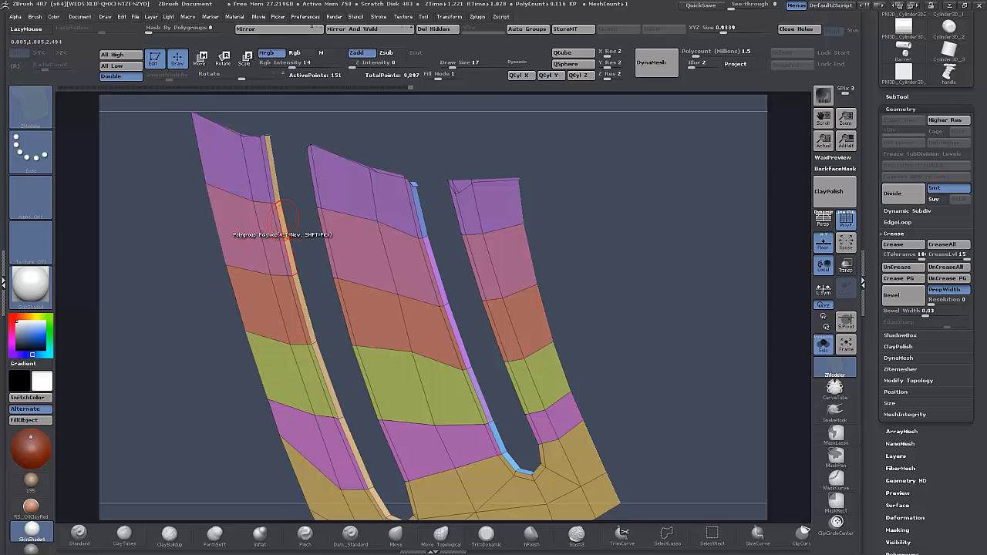
click(428, 250)
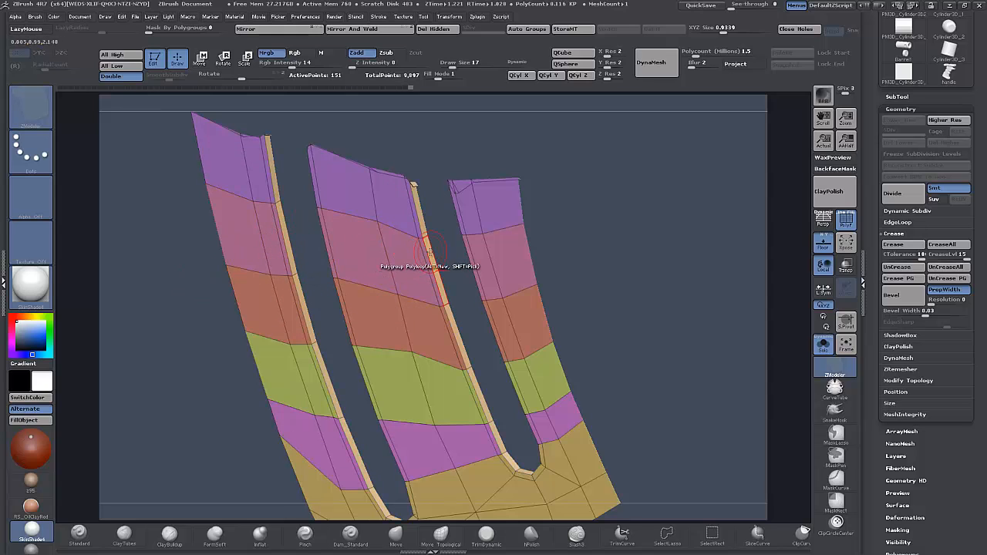
- Isolate the slot wall polygroup, hide it, and delete the hidden faces so only the magazine's flat face remains
key(ctrl+shift)
ctrl+shift+click(284, 236)
key(ctrl+z)
mouse_move(155, 347)
mouse_down()
mouse_move(266, 312)
mouse_move(258, 332)
mouse_up()
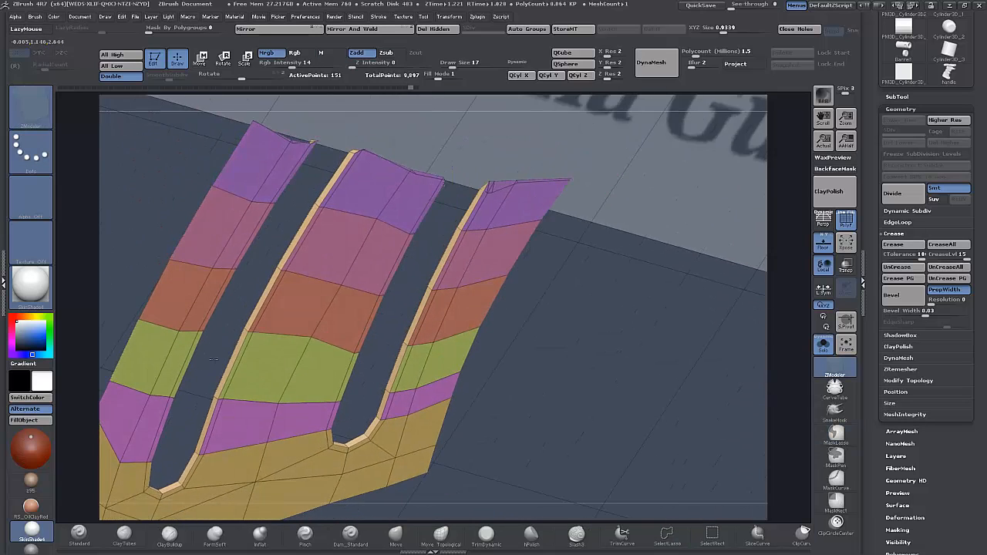
key(ctrl+shift)
ctrl+shift+click(271, 284)
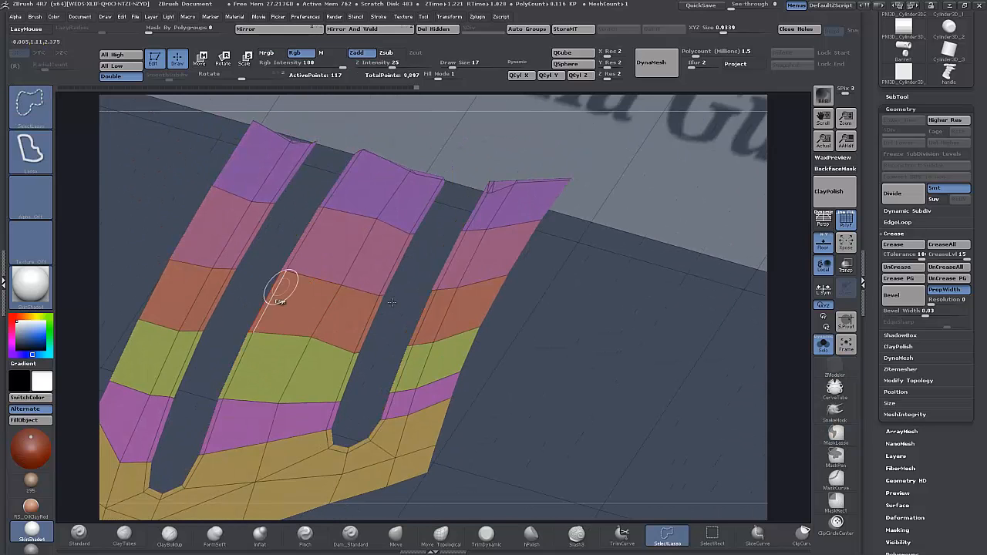
drag(586, 348, 578, 338)
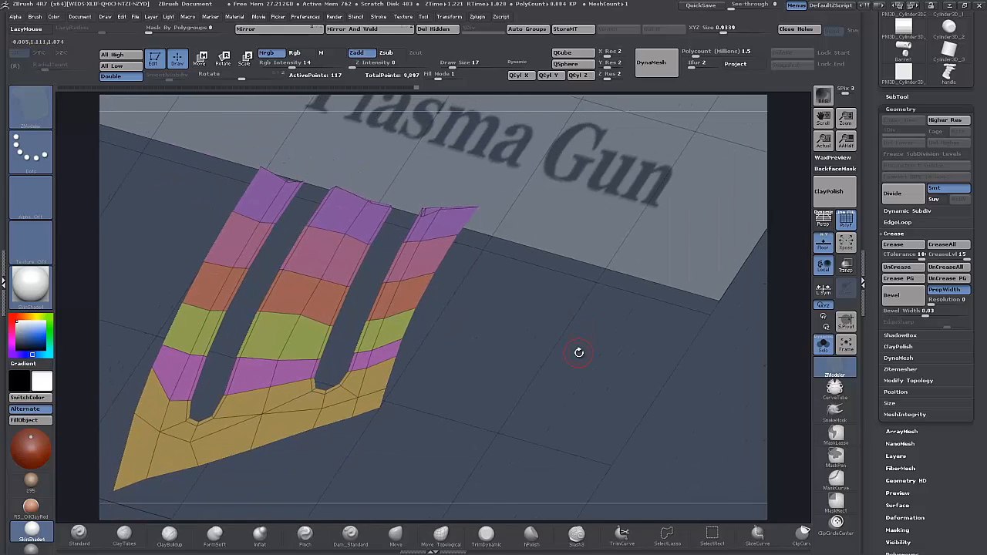
click(438, 29)
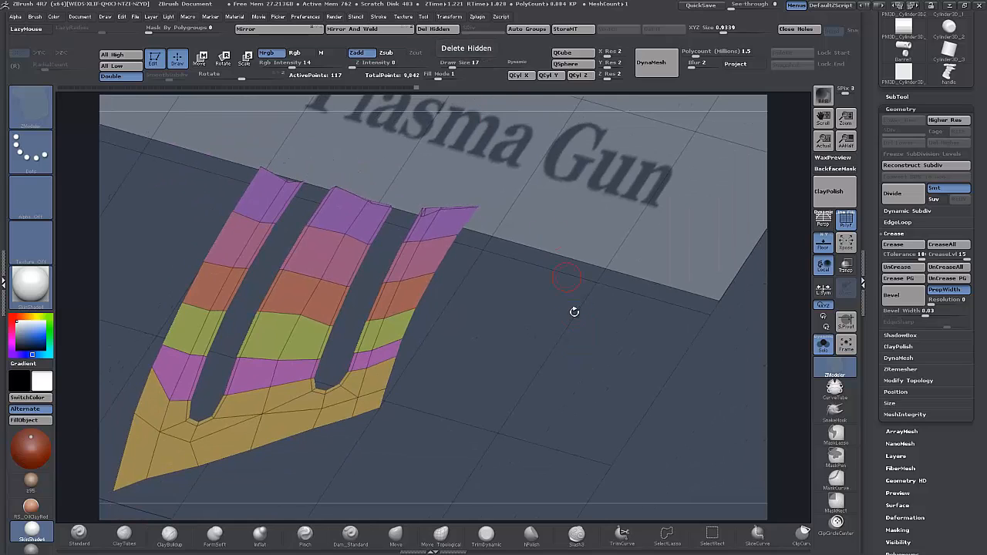
- Undo the uneven top-edge edits and clip the tops of all three strips to one straight horizontal line in front view
shift+drag(571, 294, 557, 295)
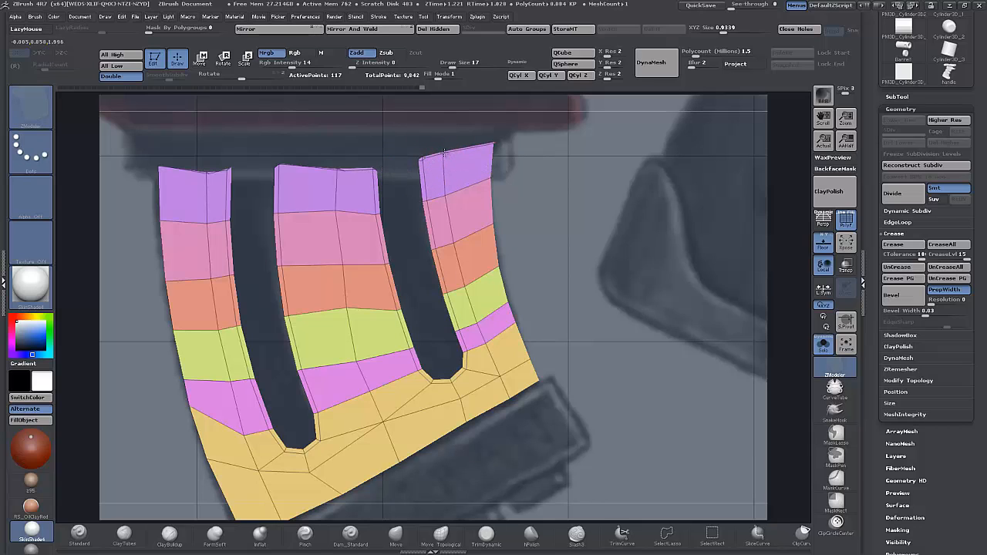
key(ctrl+z)
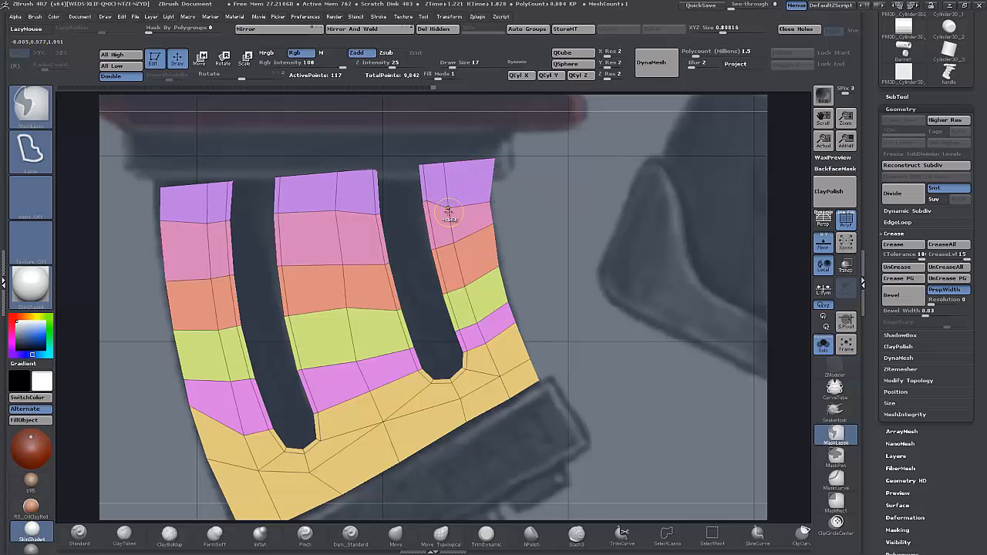
key(ctrl+z)
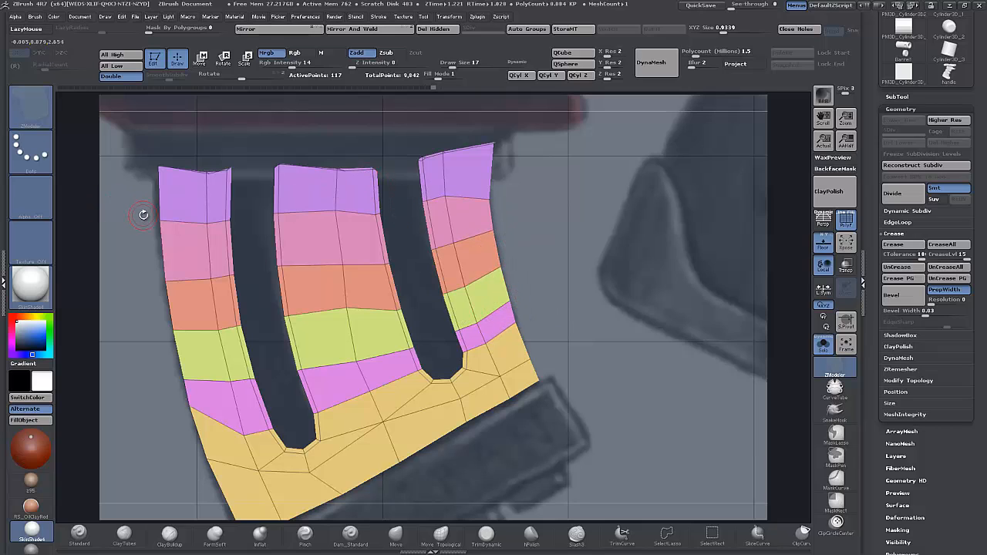
mouse_move(133, 221)
ctrl+shift+mouse_down()
mouse_move(724, 215)
mouse_move(689, 206)
mouse_move(659, 163)
ctrl+shift+mouse_up()
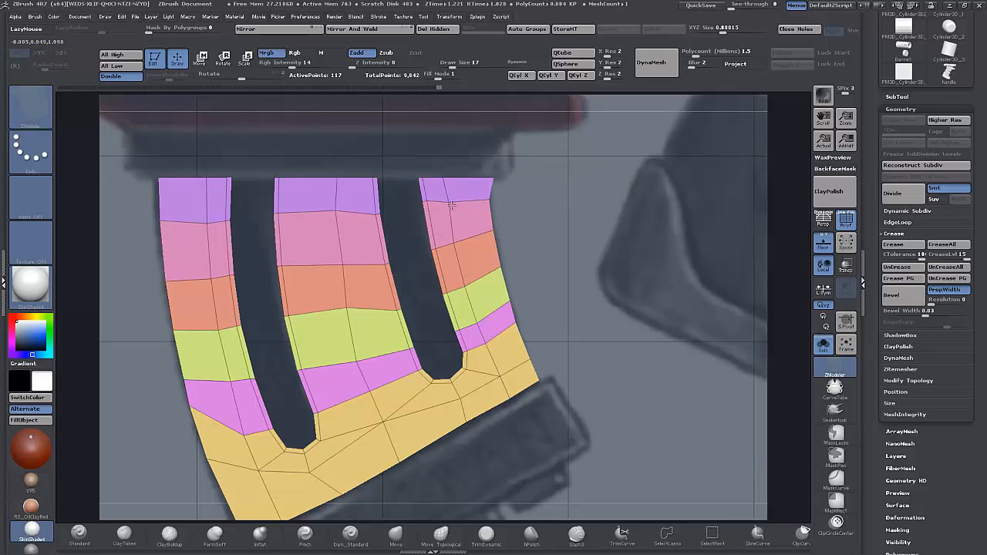
- Adjust the bottom-edge points and clip the lower edge to a straight slanted line along the reference magazine's base
drag(592, 291, 609, 221)
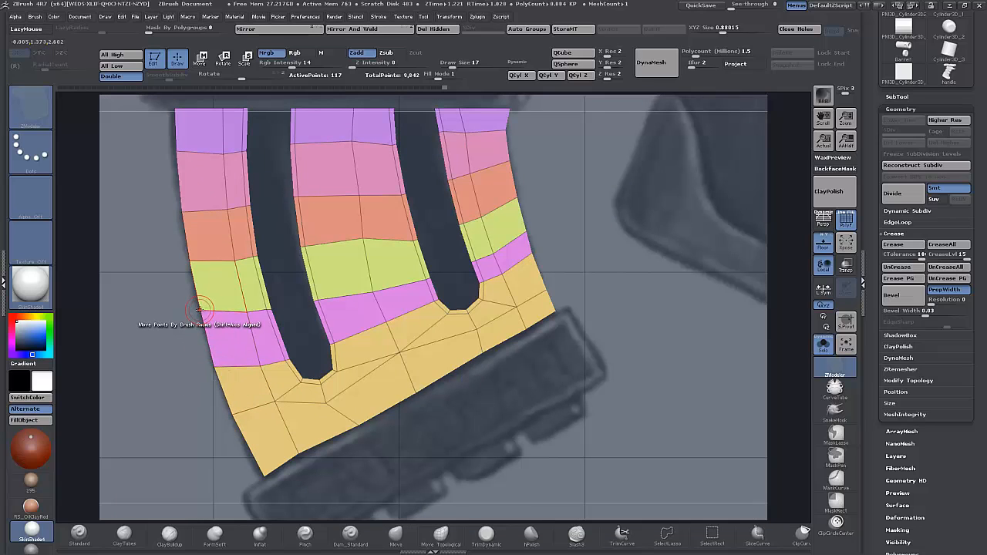
alt+drag(652, 275, 632, 242)
alt+drag(582, 283, 622, 273)
mouse_move(542, 258)
ctrl+shift+mouse_down()
mouse_move(279, 436)
mouse_move(212, 467)
mouse_move(193, 451)
mouse_move(195, 435)
mouse_move(340, 429)
ctrl+shift+mouse_up()
drag(308, 387, 293, 409)
drag(343, 370, 352, 378)
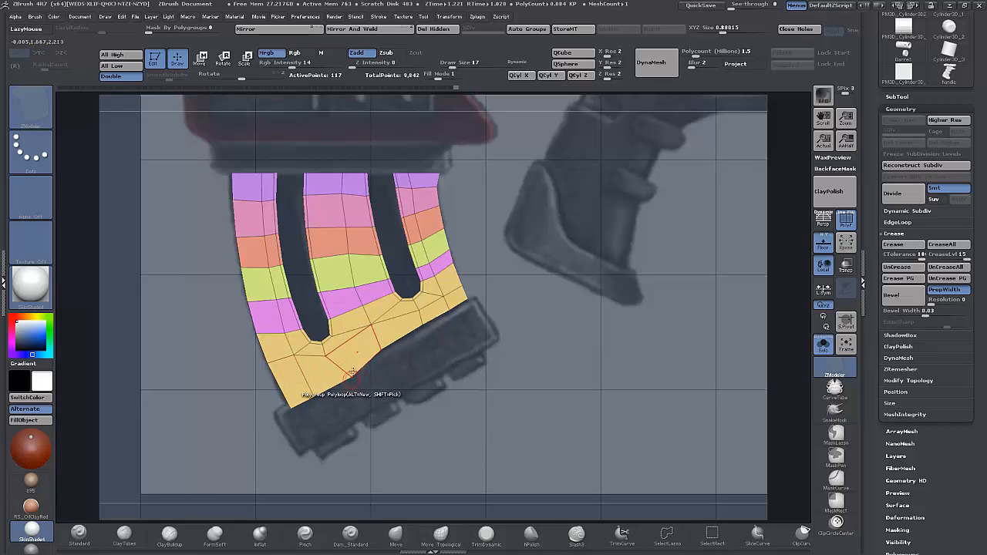
drag(382, 348, 386, 359)
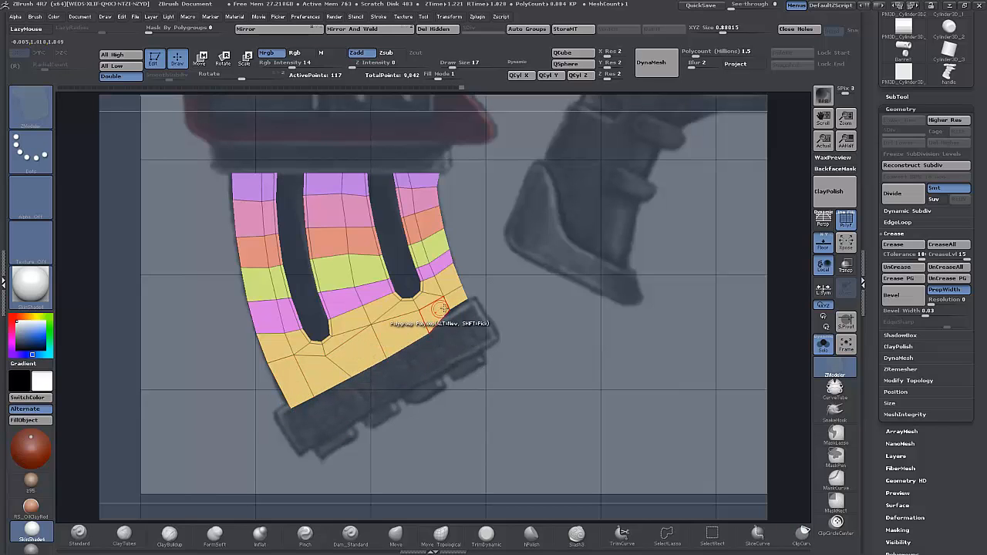
ctrl+shift+drag(532, 261, 205, 441)
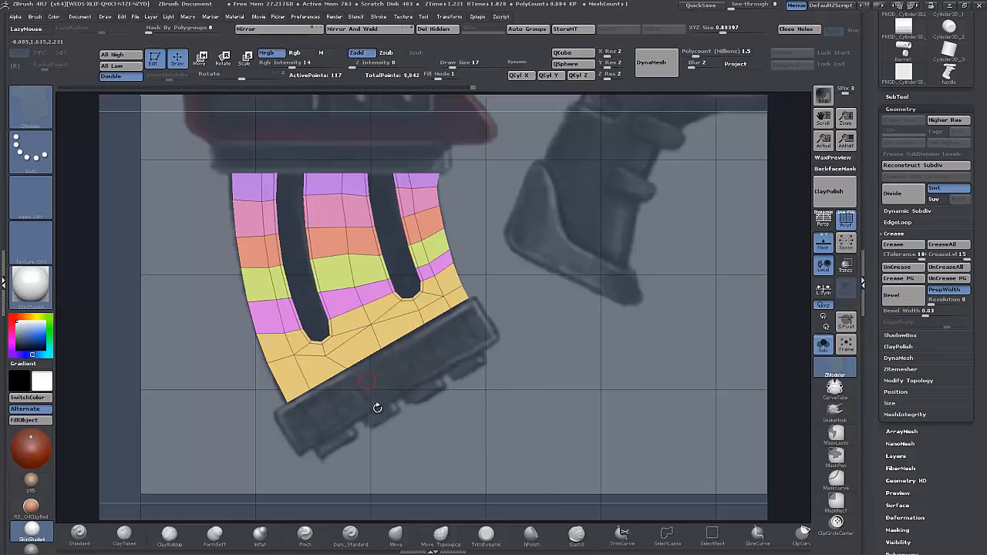
- Insert edge loops around both slots and through the strips with ZModeler, and check the rounding with Dynamic Subdiv
key(space)
click(337, 282)
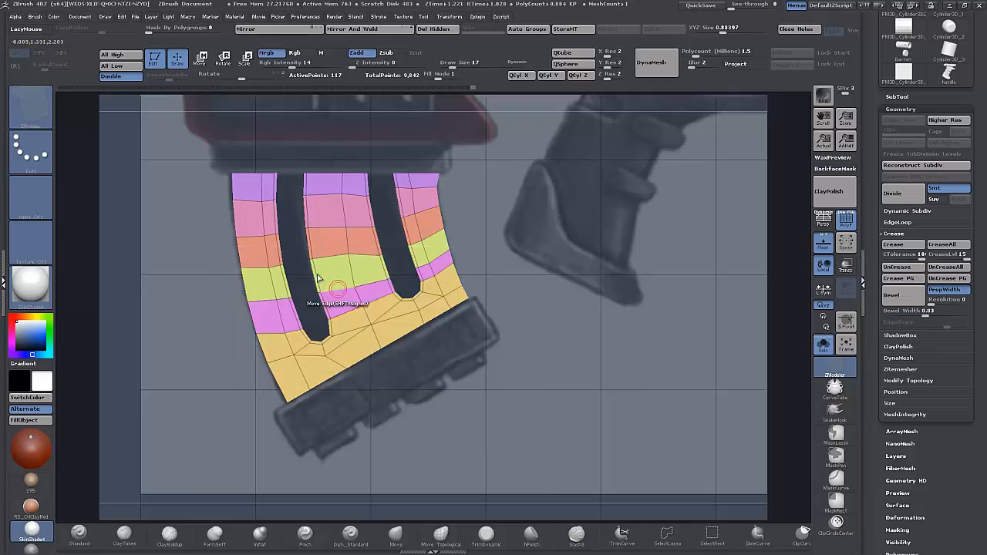
click(336, 290)
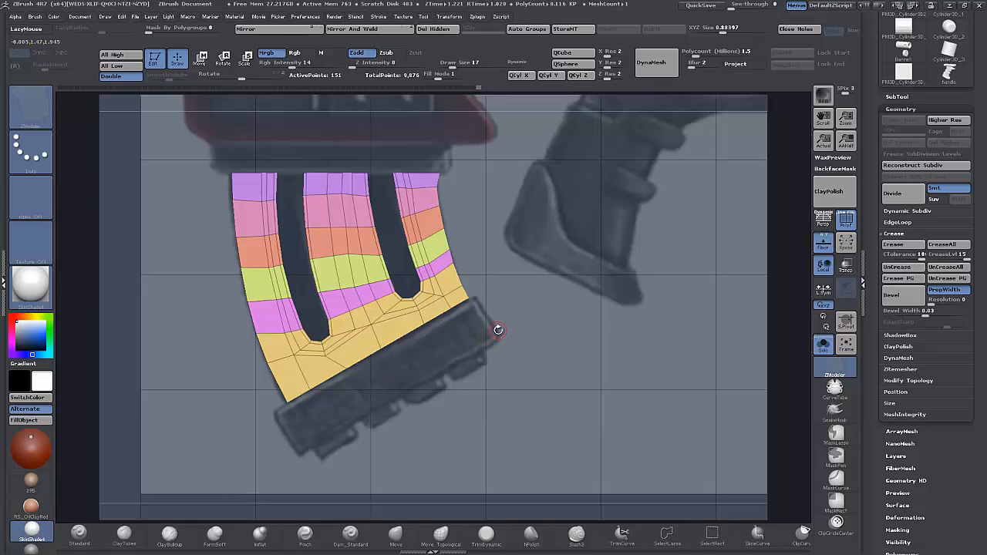
key(d)
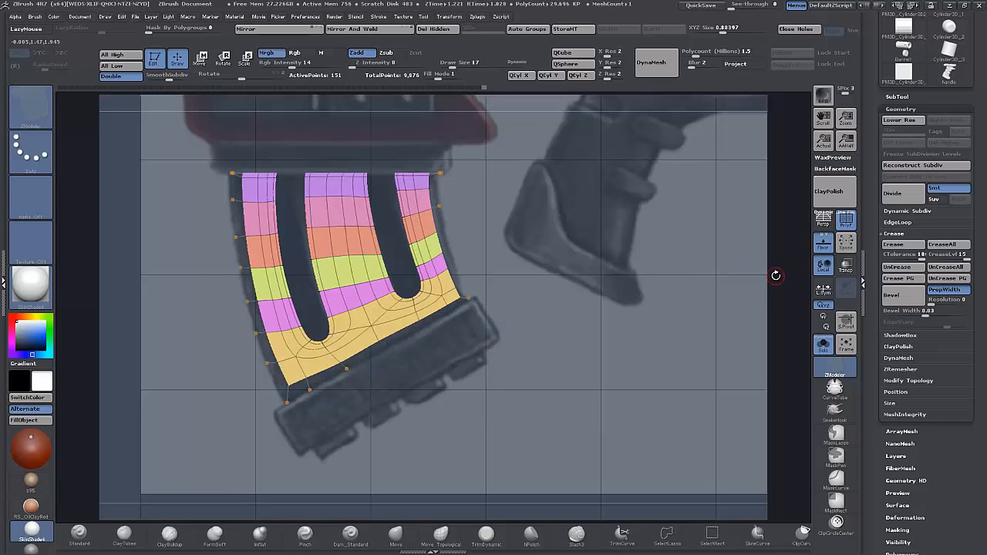
key(shift+d)
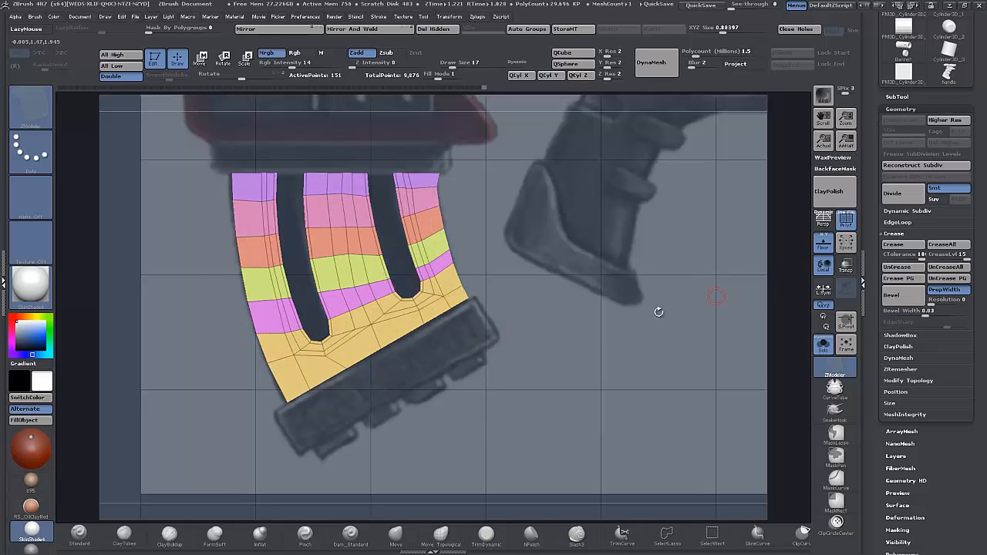
- Insert a supporting edge loop close to the slanted bottom edge, refine its corner point with ZModeler's Slide action, and preview the smoothing
click(304, 378)
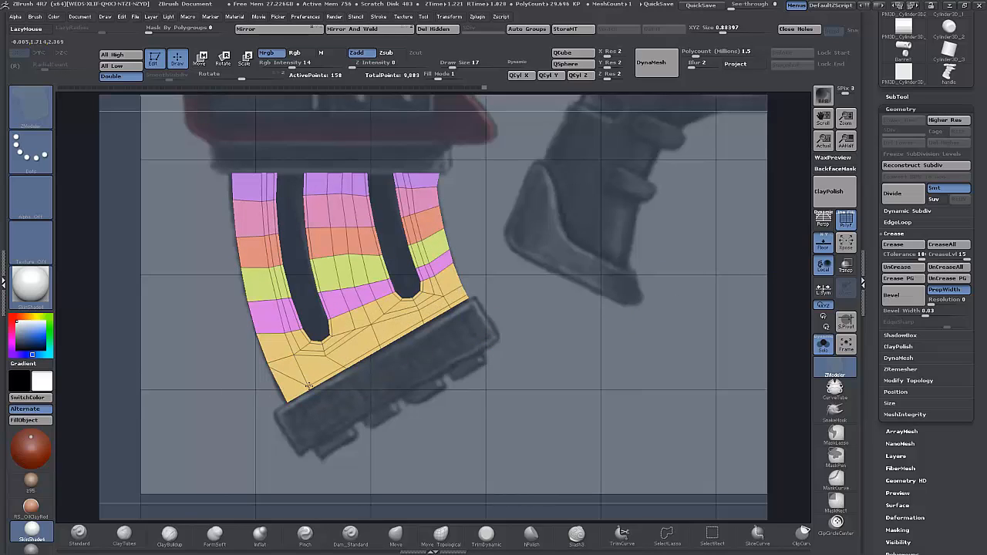
key(ctrl+z)
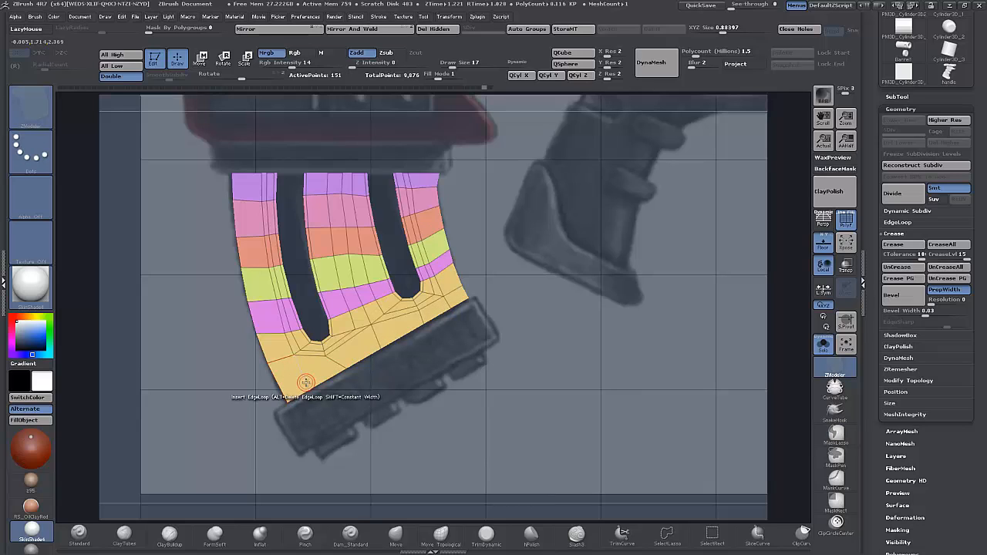
click(304, 384)
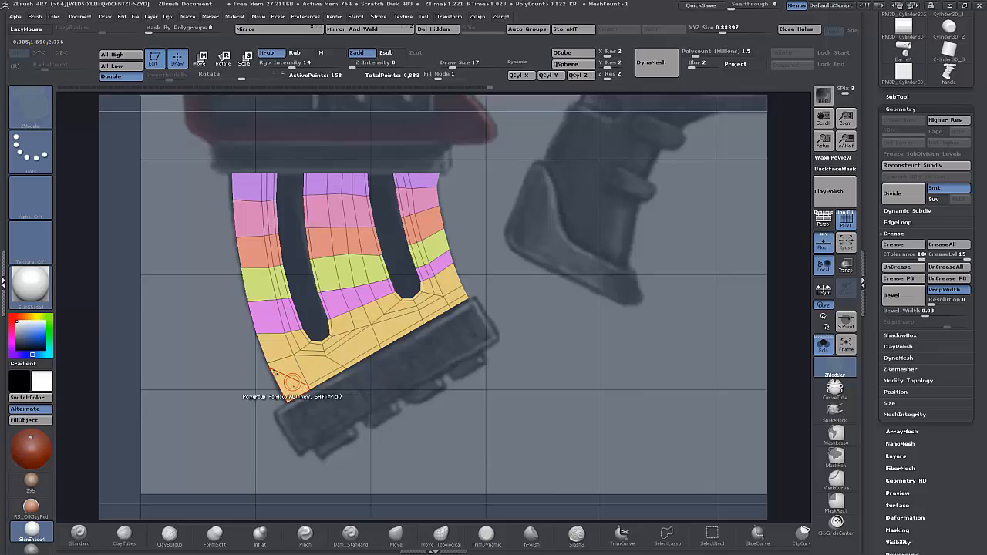
key(space)
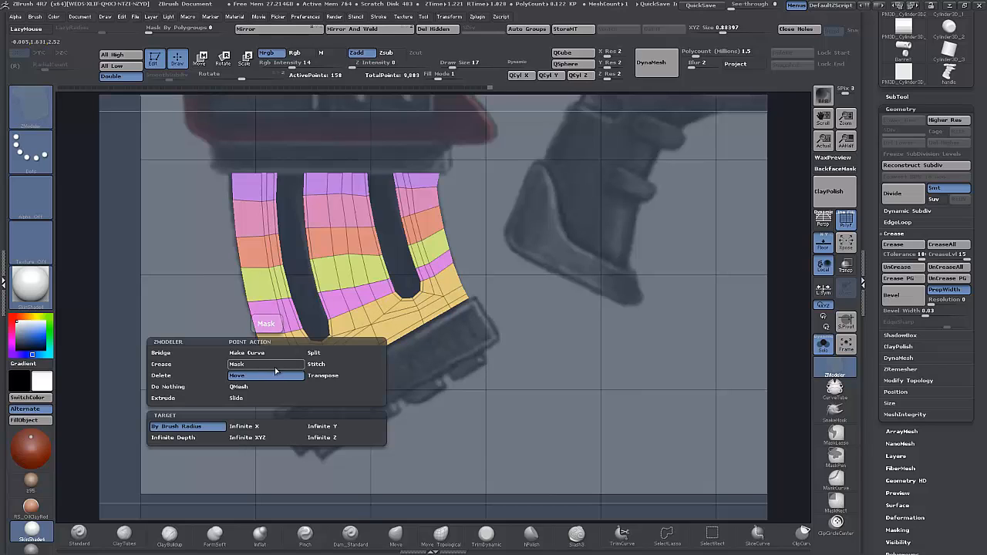
click(249, 398)
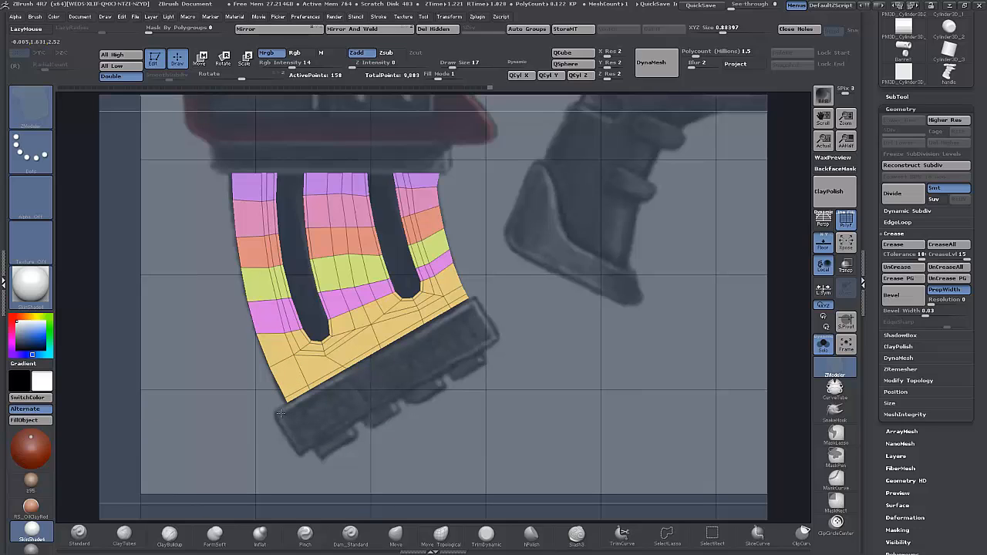
key(d)
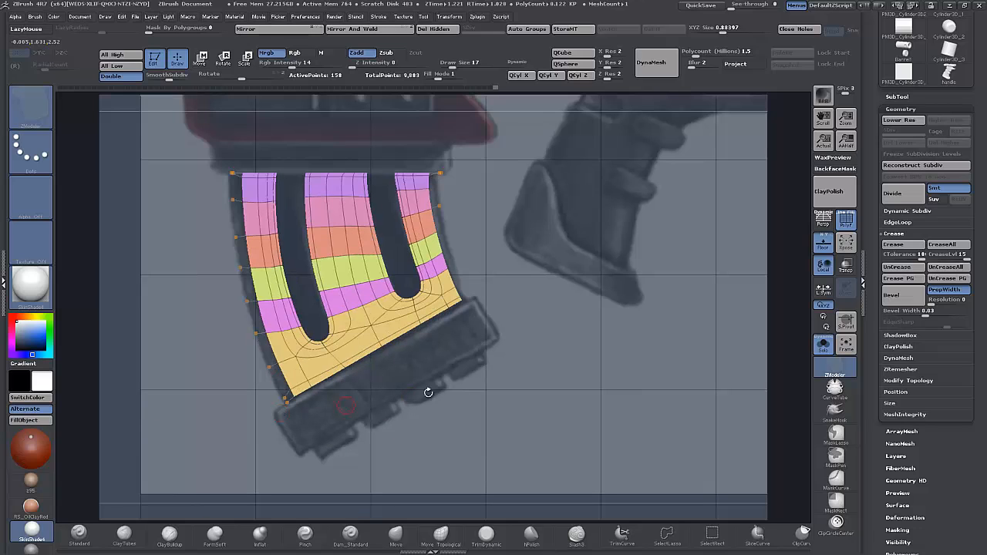
key(shift+d)
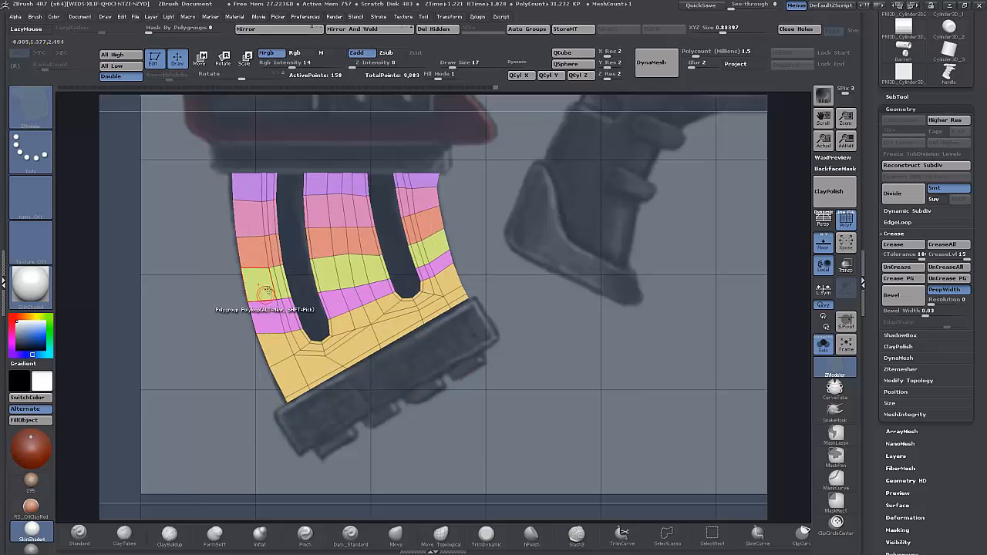
- Insert edge loops along the magazine's left and right outer borders and check the smoothed outline with the polyframe hidden
click(248, 268)
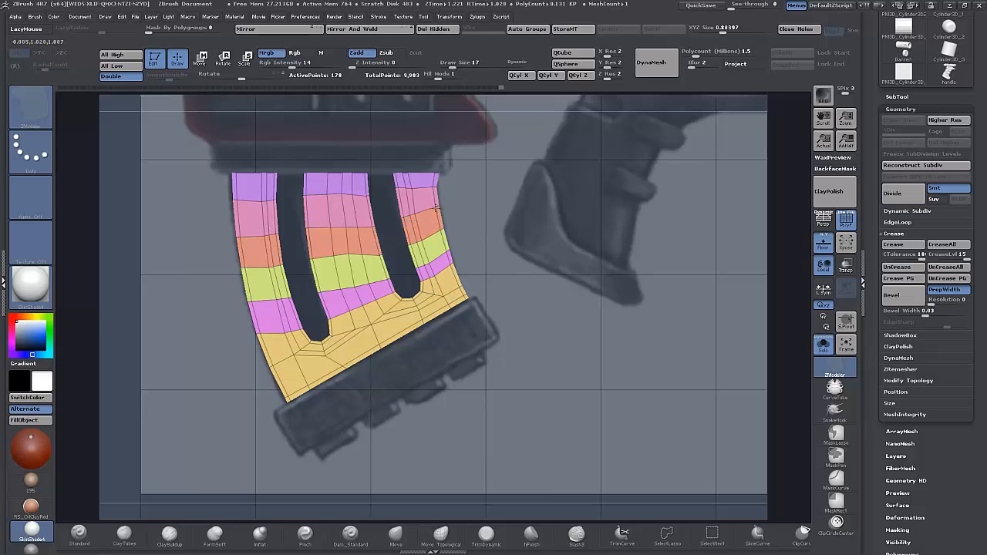
key(d)
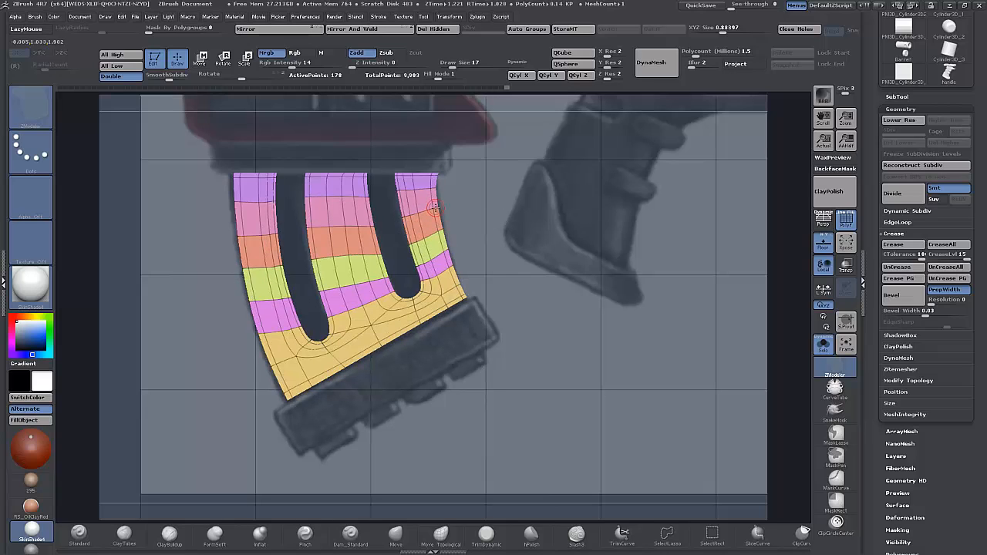
click(846, 219)
mouse_move(561, 348)
alt+mouse_down()
mouse_move(554, 297)
mouse_move(544, 297)
mouse_move(561, 300)
mouse_move(545, 303)
mouse_move(554, 281)
mouse_move(667, 245)
alt+mouse_up()
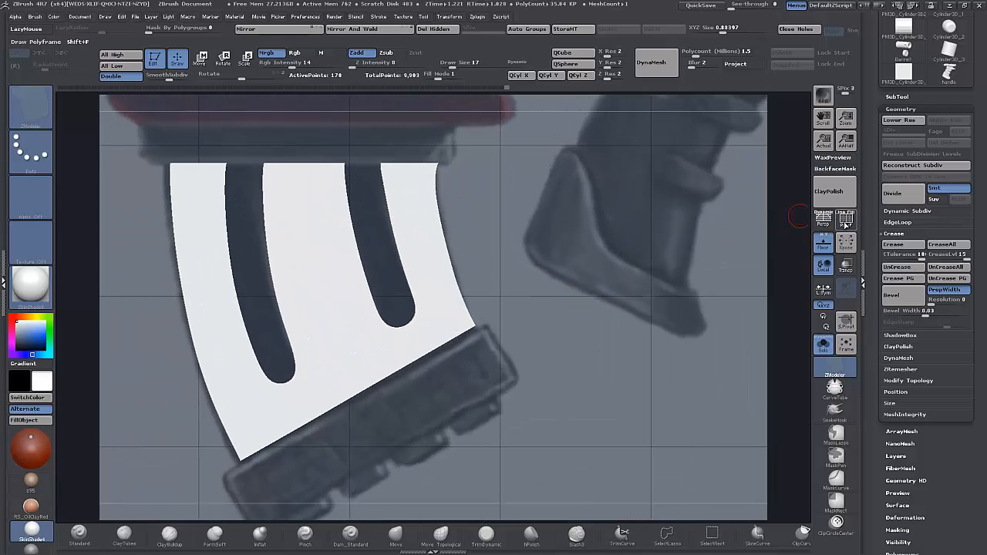
click(845, 219)
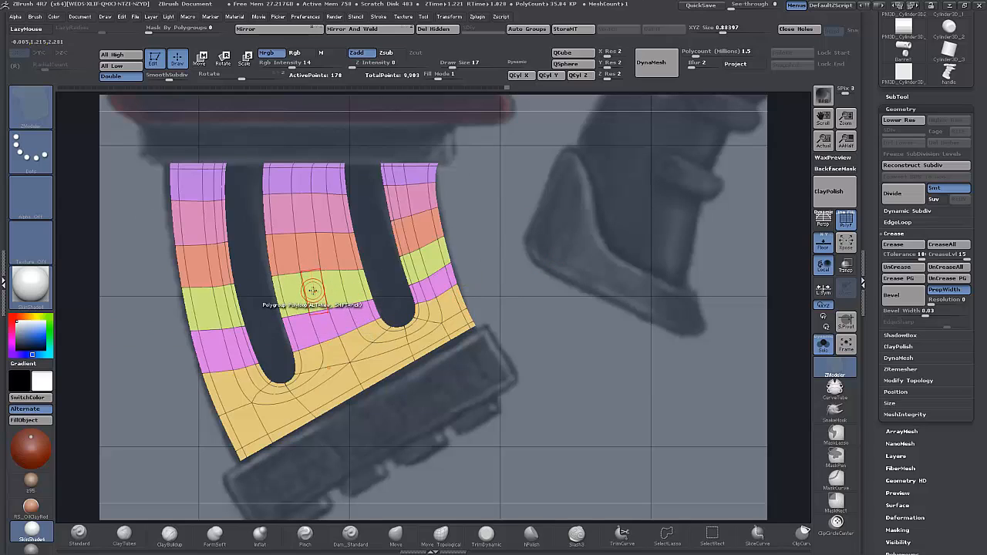
- Set ZModeler's QMesh target to Flat Island and, with Dynamic Subdiv off, extrude the flat magazine face into a thick solid
key(space)
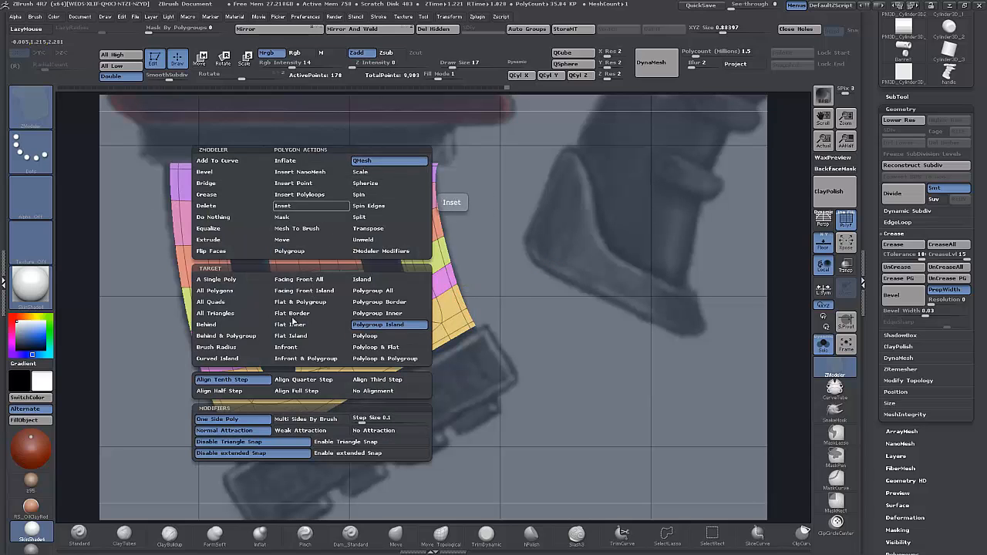
click(297, 335)
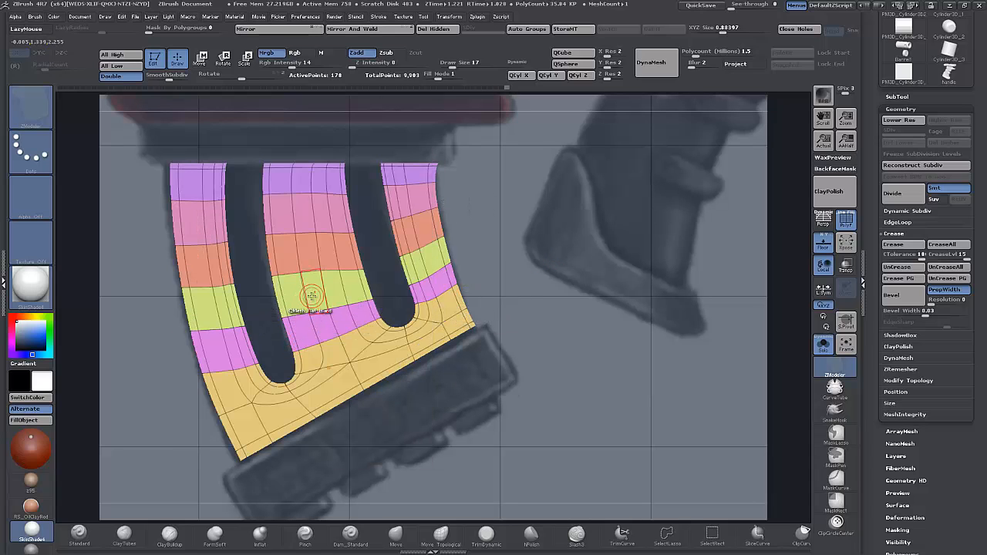
drag(311, 295, 312, 299)
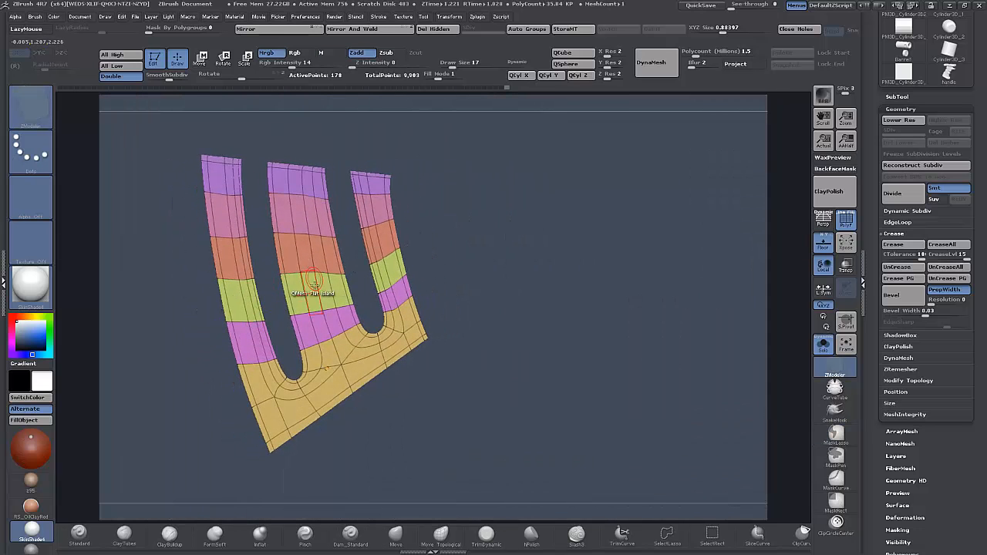
drag(326, 289, 314, 299)
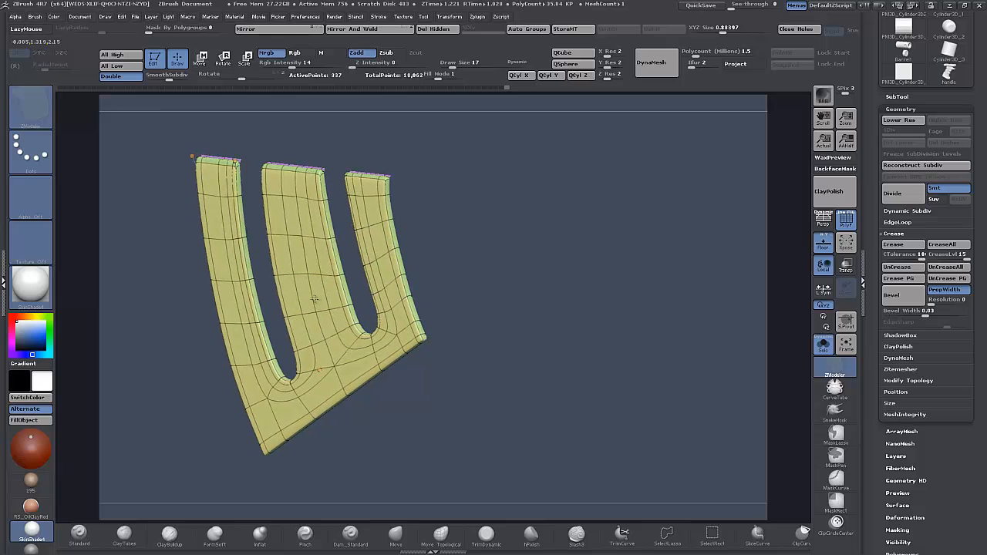
key(ctrl+z)
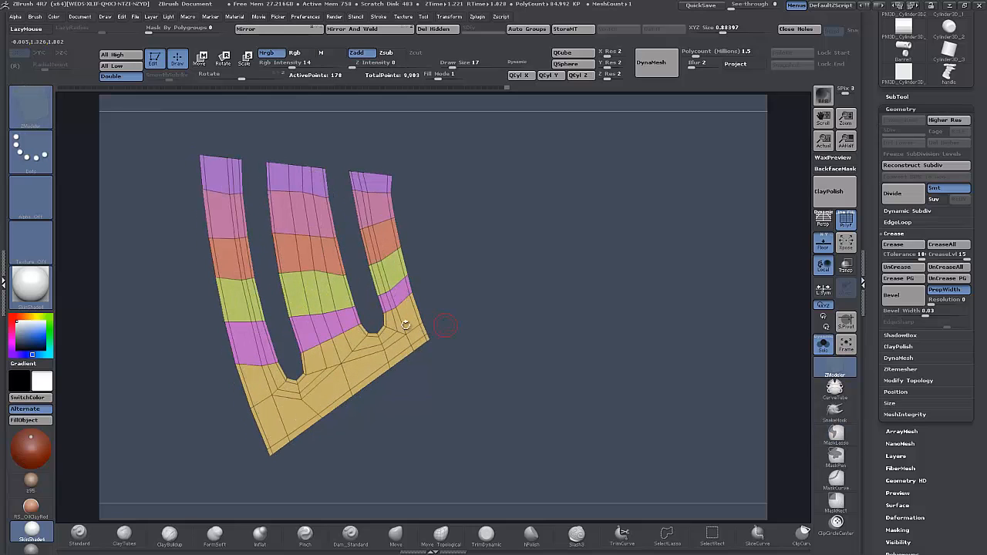
drag(319, 285, 265, 311)
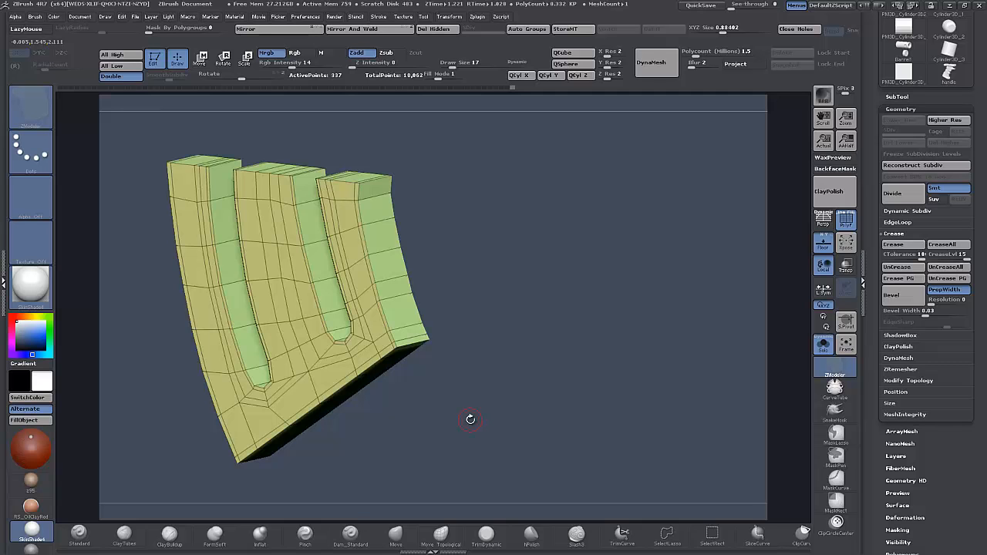
- Extrude the magazine's slanted underside downward with QMesh Flat Island to form a base band over the reference
drag(477, 419, 423, 335)
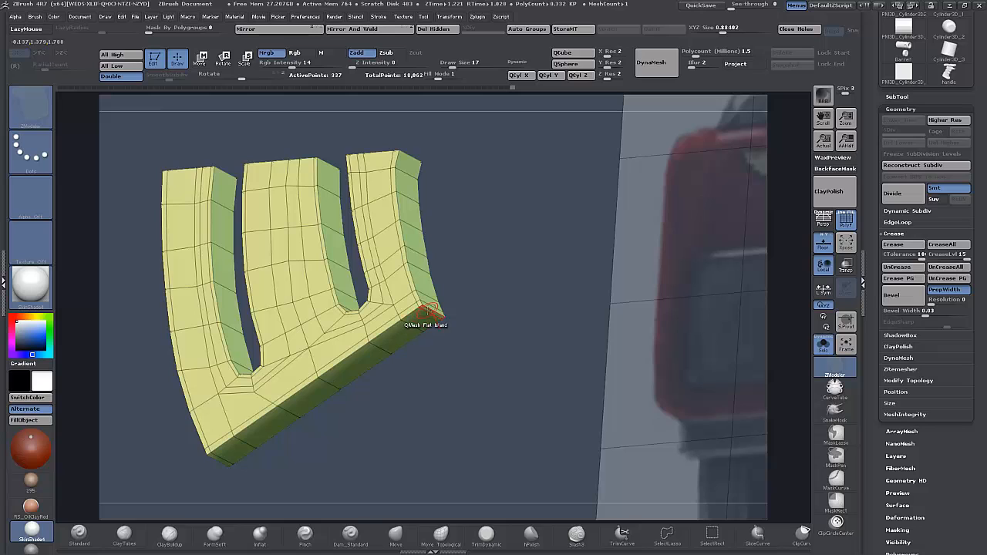
key(space)
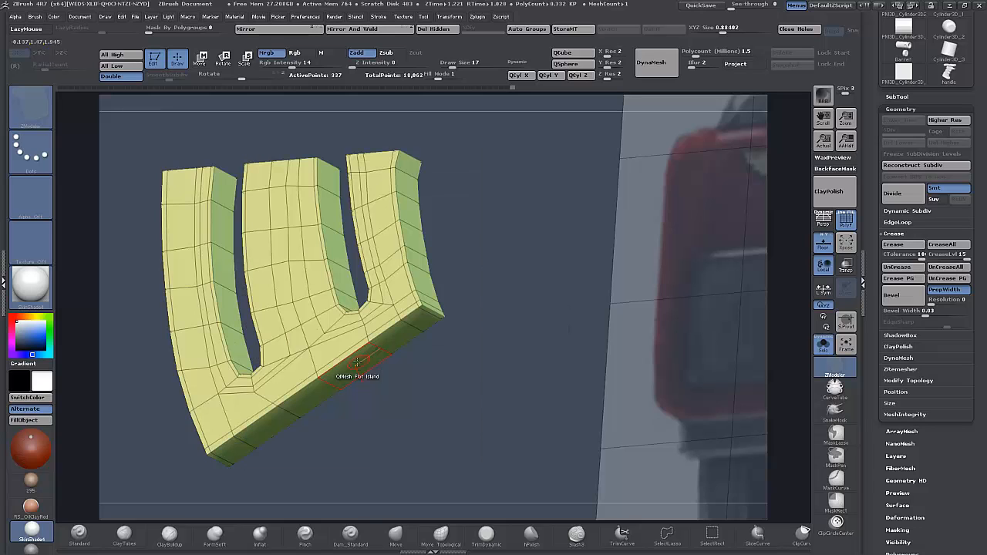
drag(358, 363, 382, 400)
drag(503, 349, 531, 368)
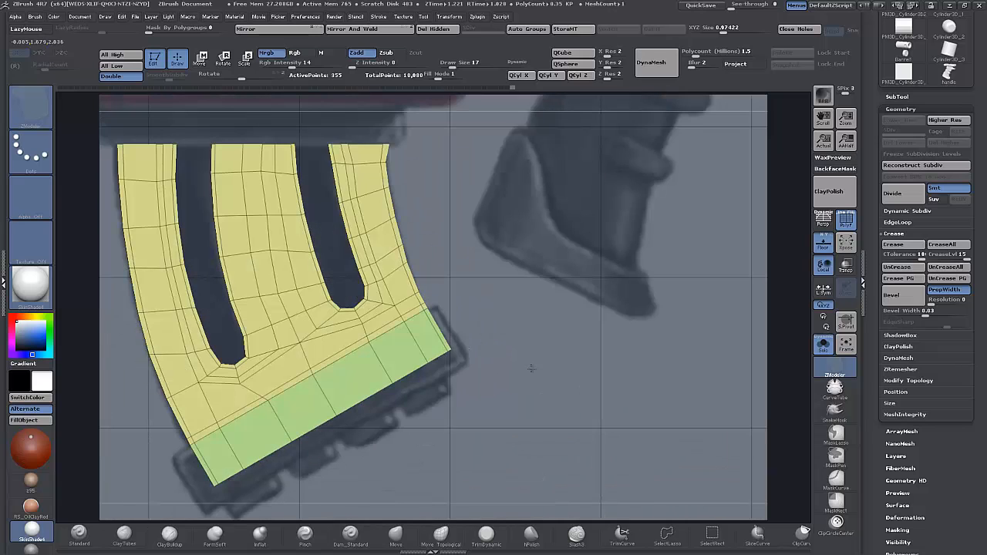
- Mask everything except the band's lower edge and move that edge outward with Transpose to match the reference
mouse_move(482, 317)
ctrl+shift+mouse_down()
mouse_move(260, 418)
mouse_move(609, 326)
ctrl+shift+mouse_up()
mouse_move(535, 311)
ctrl+mouse_down()
mouse_move(341, 375)
mouse_move(170, 484)
mouse_move(666, 338)
ctrl+mouse_up()
ctrl+click(621, 361)
click(200, 62)
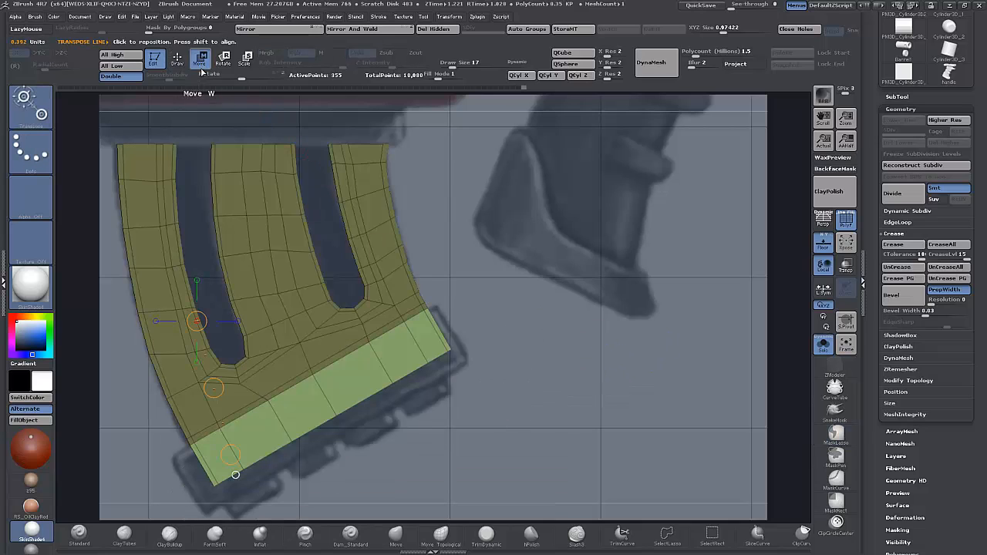
drag(406, 354, 456, 475)
drag(430, 415, 437, 430)
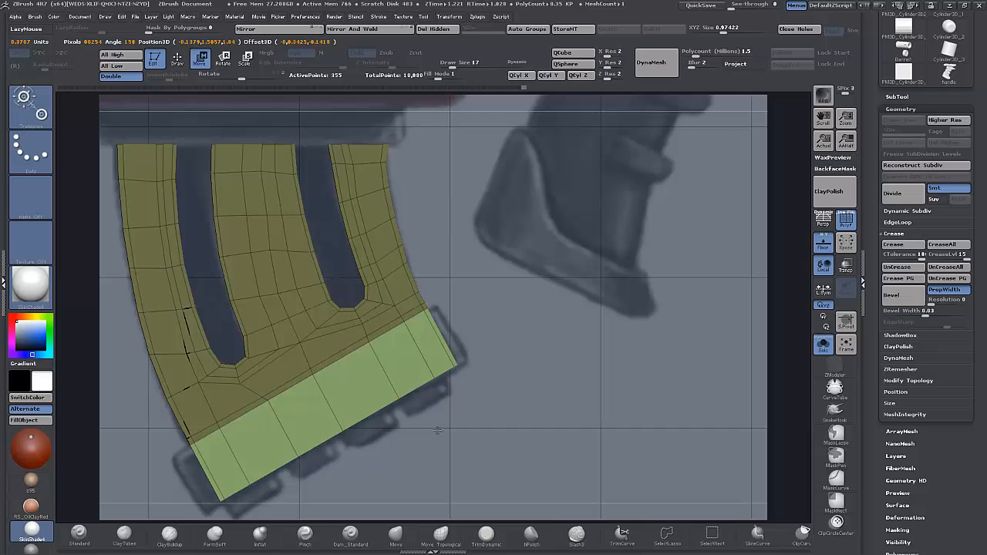
drag(462, 493, 449, 485)
- Shift the magazine solid sideways onto the centre plane and apply Mirror And Weld to make one symmetrical body
alt+drag(525, 405, 593, 320)
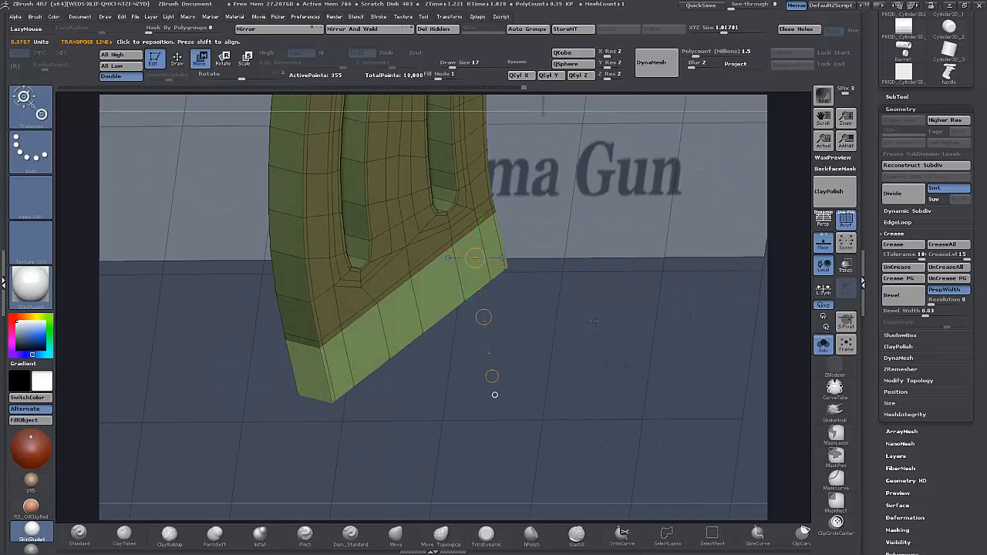
alt+drag(621, 274, 608, 341)
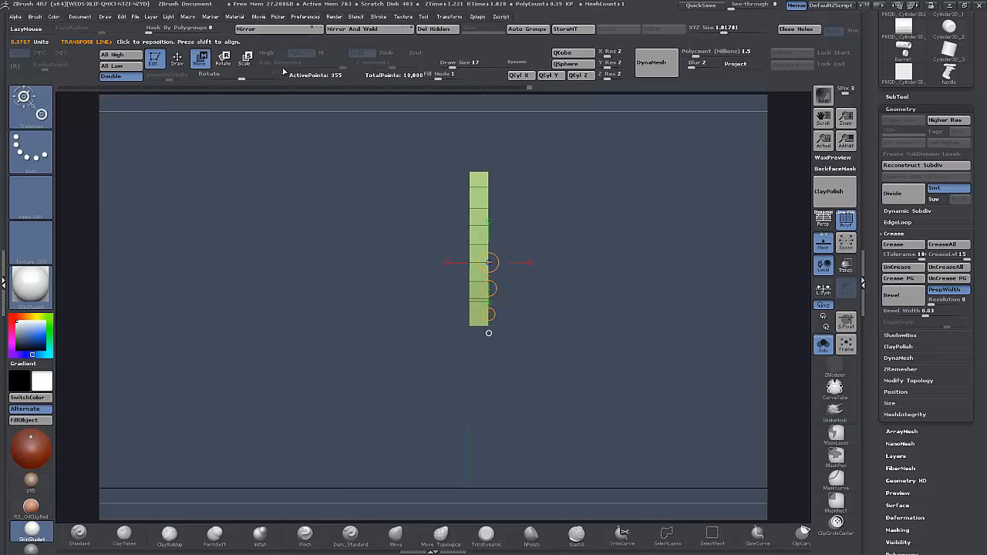
click(366, 32)
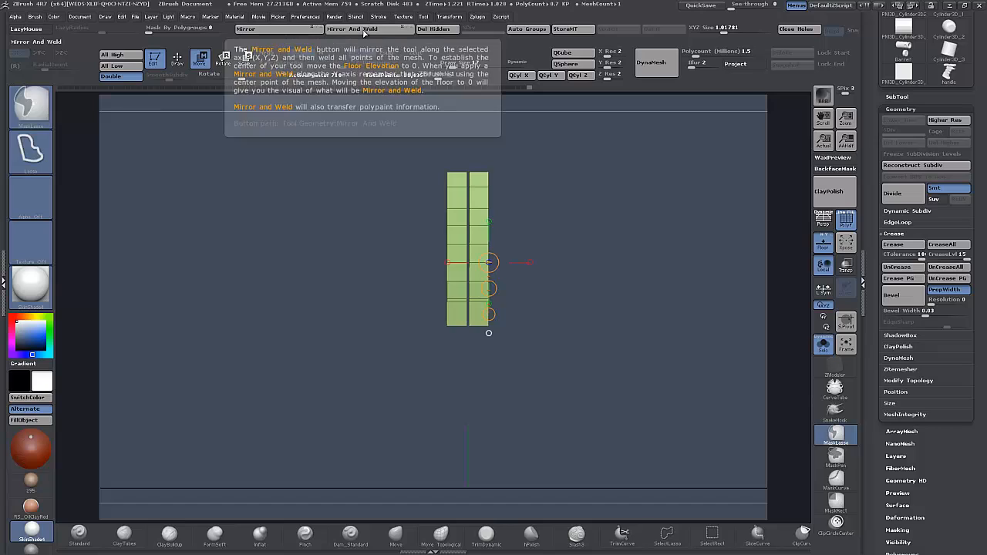
key(ctrl+z)
drag(488, 208, 639, 208)
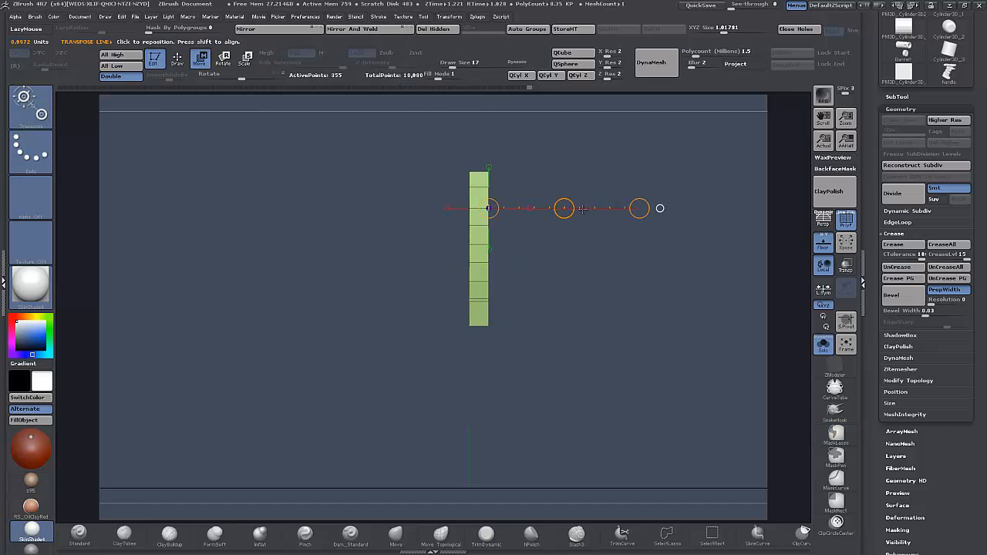
drag(564, 208, 558, 212)
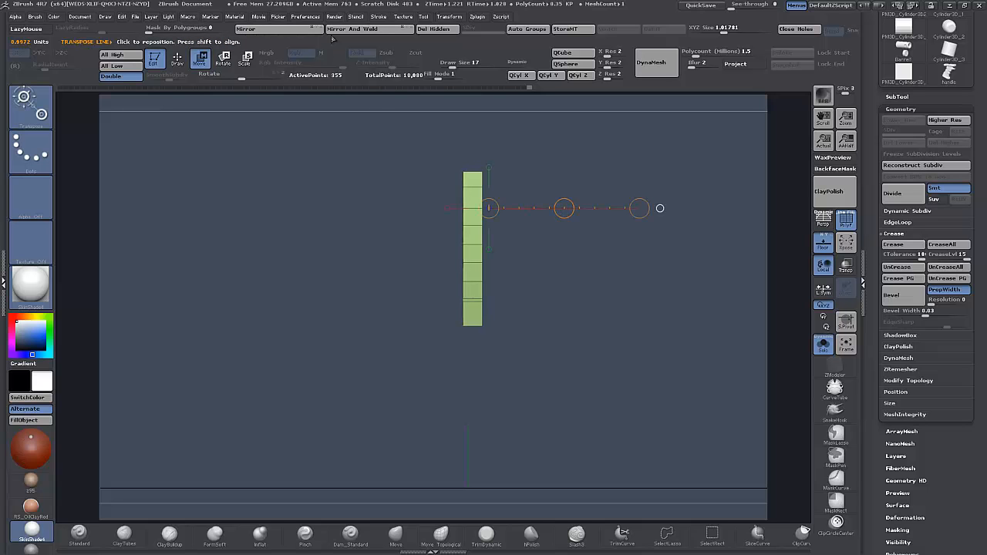
click(346, 29)
drag(430, 345, 401, 361)
shift+drag(468, 263, 794, 263)
drag(605, 371, 497, 397)
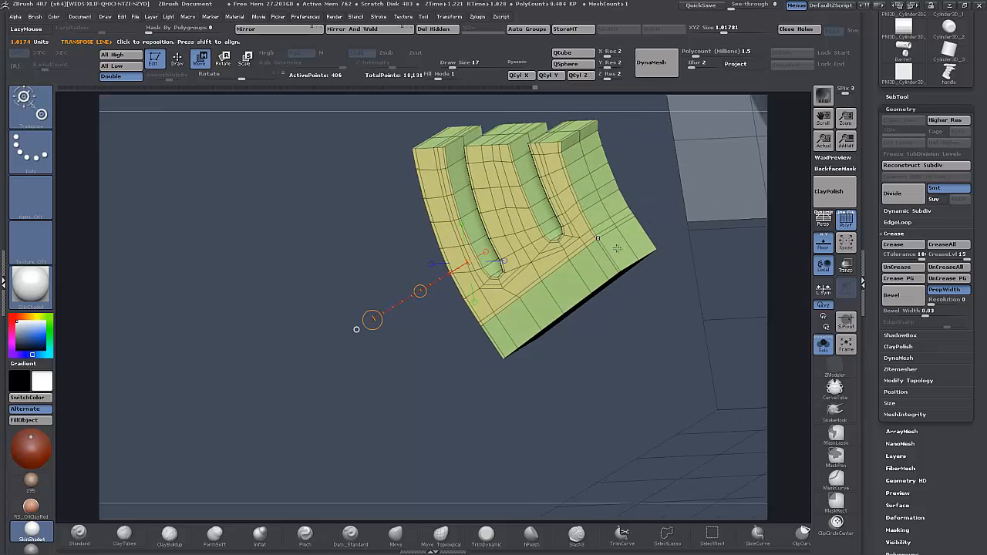
mouse_move(356, 329)
mouse_down()
mouse_move(340, 336)
mouse_move(351, 332)
mouse_up()
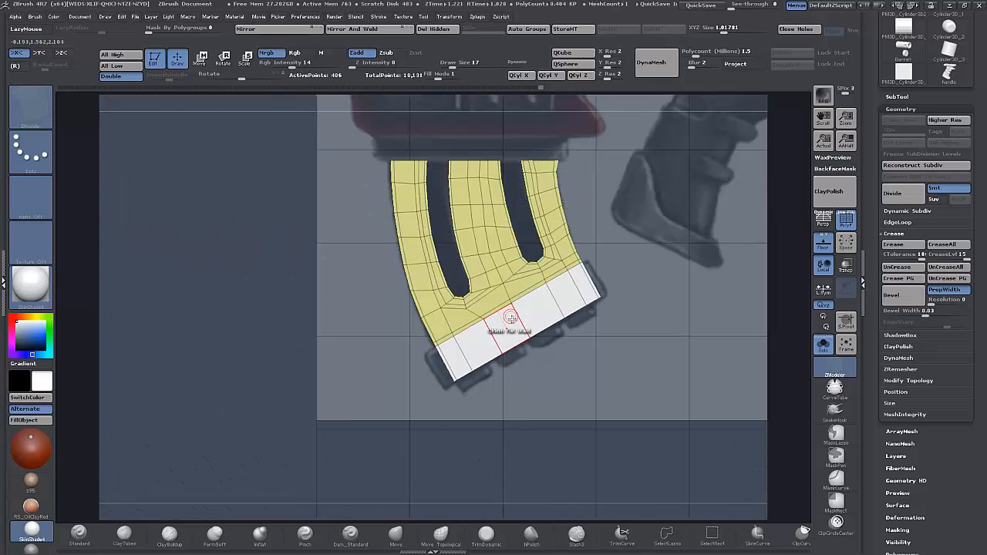
- Set the QMesh target to A Single Poly and extrude the grouped bottom band outward into a wider base
key(space)
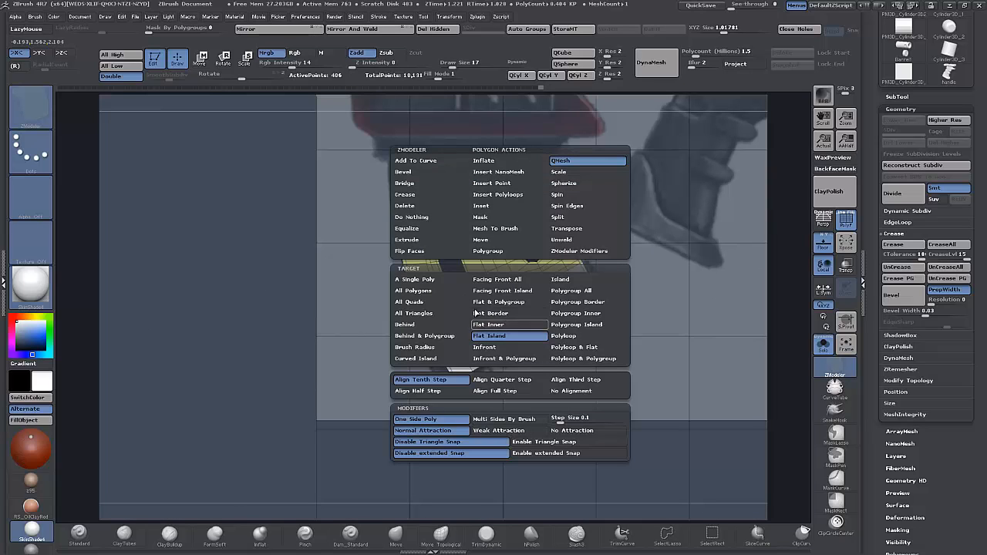
click(432, 280)
click(504, 330)
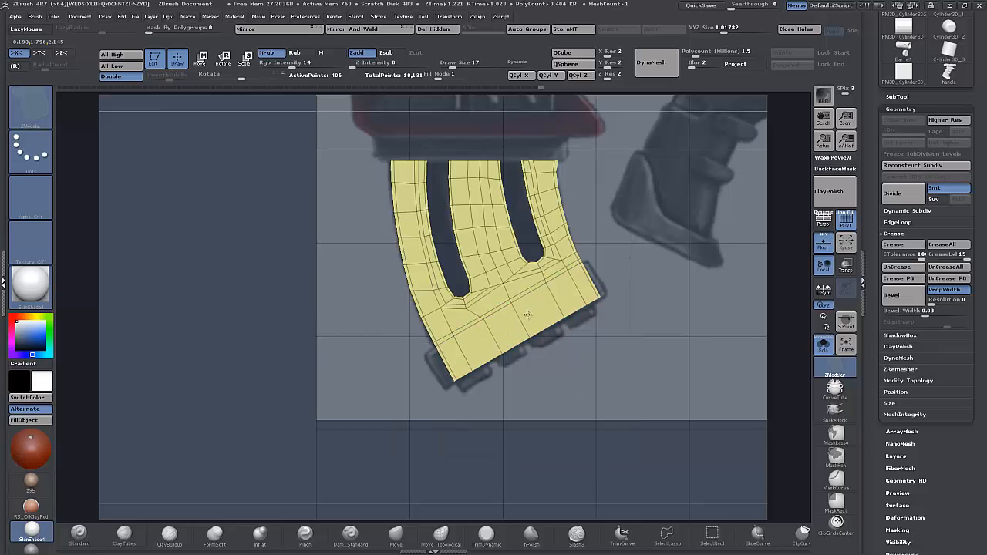
key(ctrl+z)
drag(545, 368, 507, 336)
drag(610, 397, 628, 386)
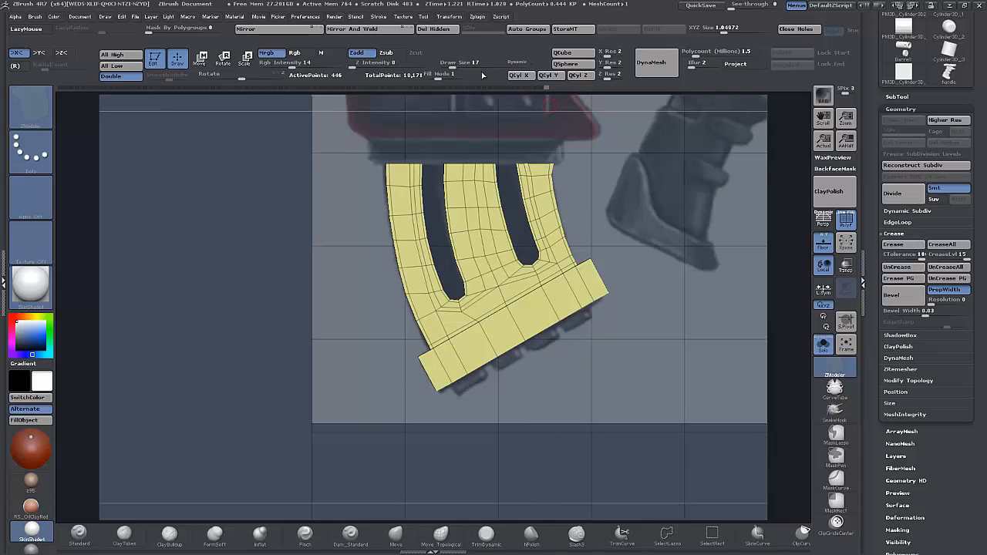
- Set Fill Mode to 3, mask all but the base's upper end and move that end to fit the reference, clearing the mask when done
drag(446, 81, 464, 80)
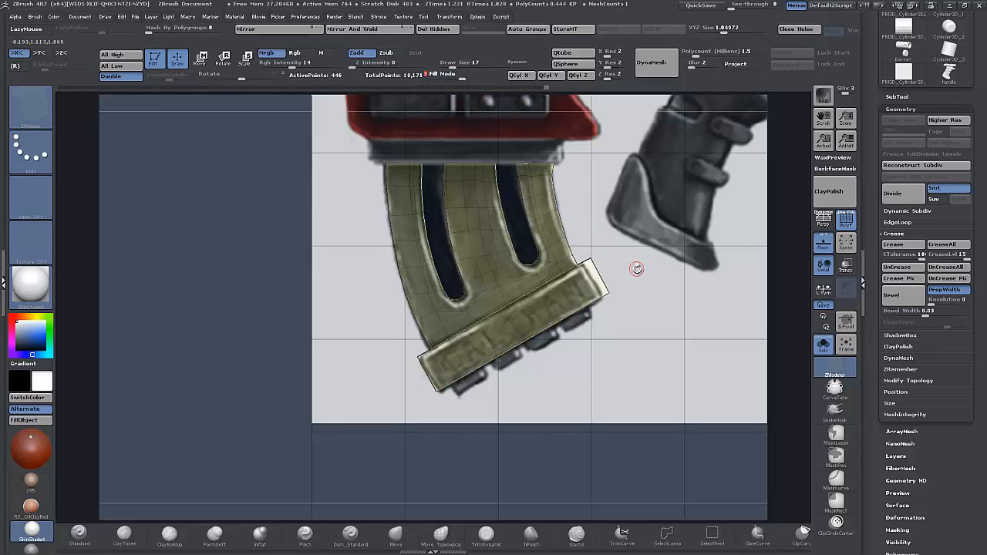
mouse_move(619, 230)
ctrl+mouse_down()
mouse_move(585, 249)
mouse_move(624, 322)
mouse_move(683, 310)
ctrl+mouse_up()
key(w)
drag(594, 280, 750, 217)
drag(672, 248, 669, 249)
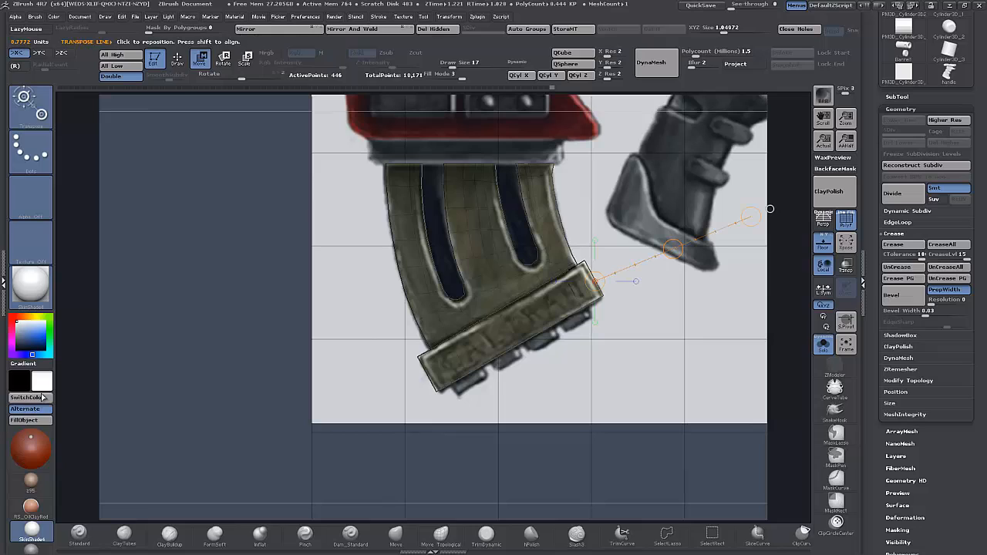
ctrl+click(149, 392)
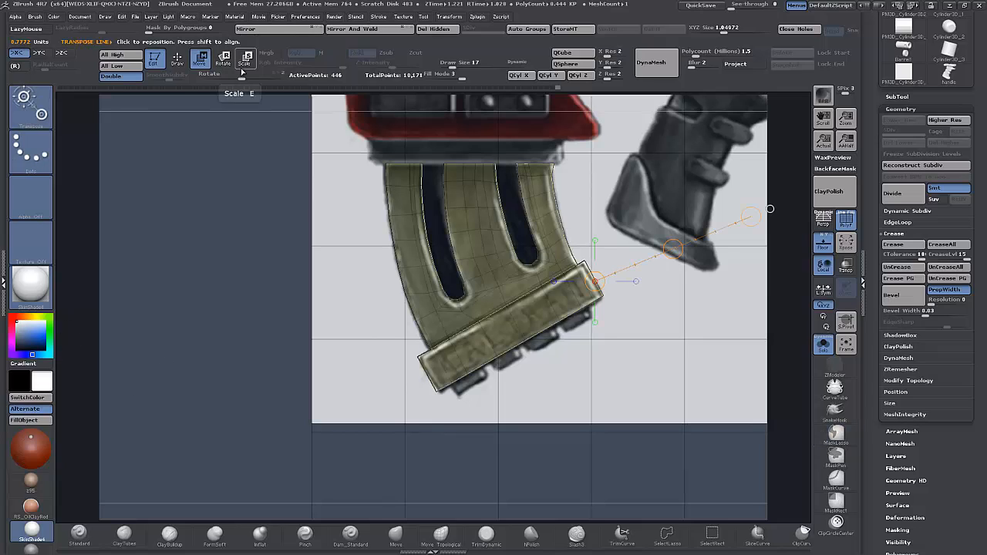
click(177, 58)
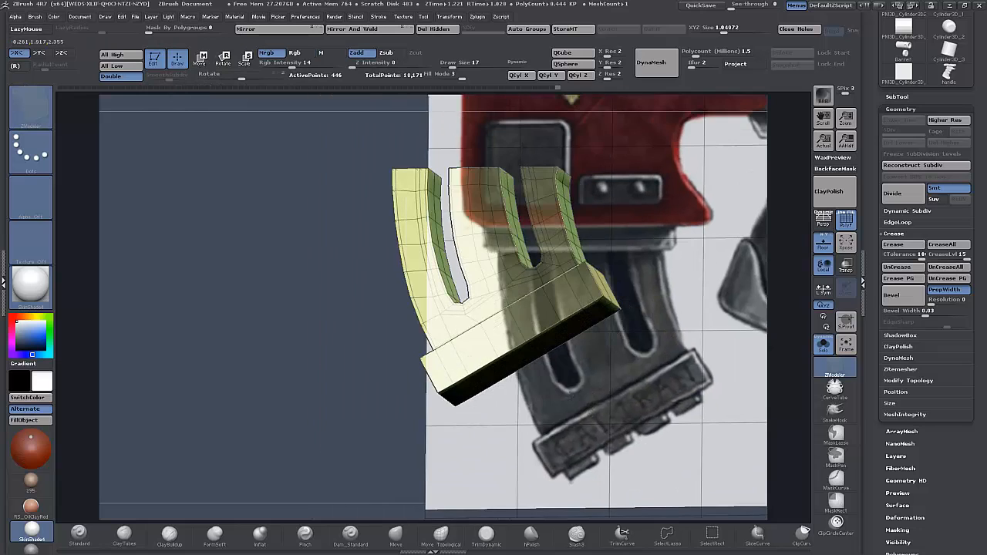
drag(572, 395, 536, 428)
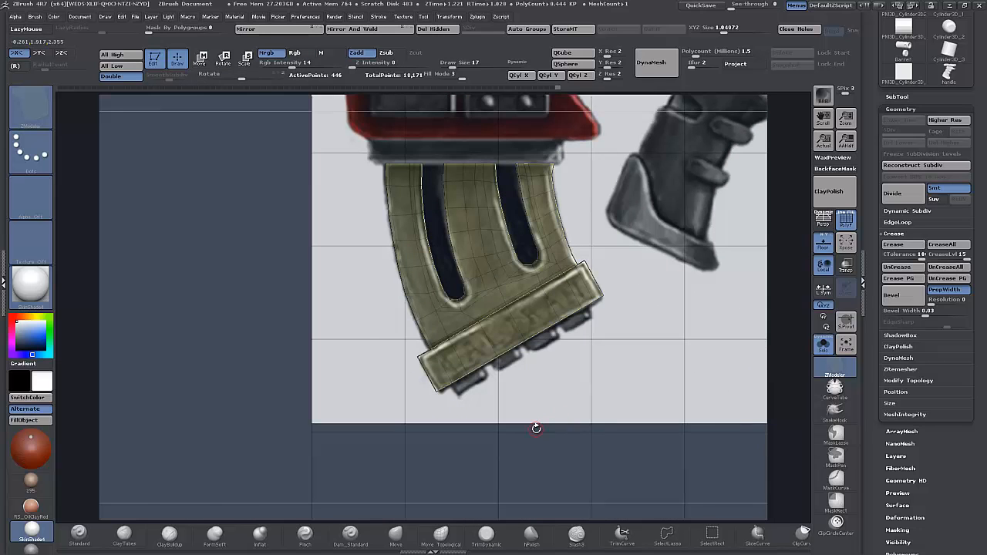
- Set Fill Mode to 1 and insert two edge loops running lengthwise along the magazine's base
click(436, 77)
alt+drag(370, 398, 304, 365)
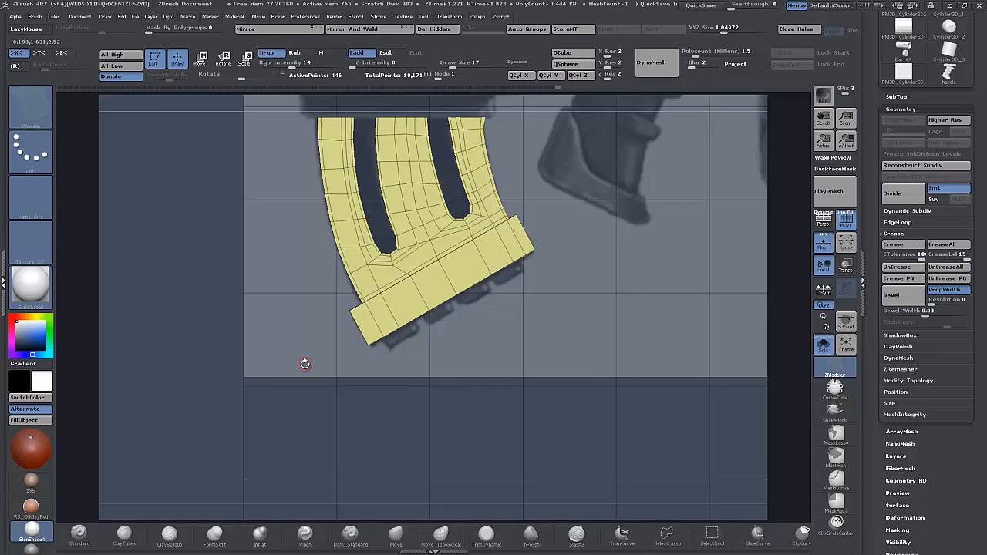
drag(304, 363, 313, 374)
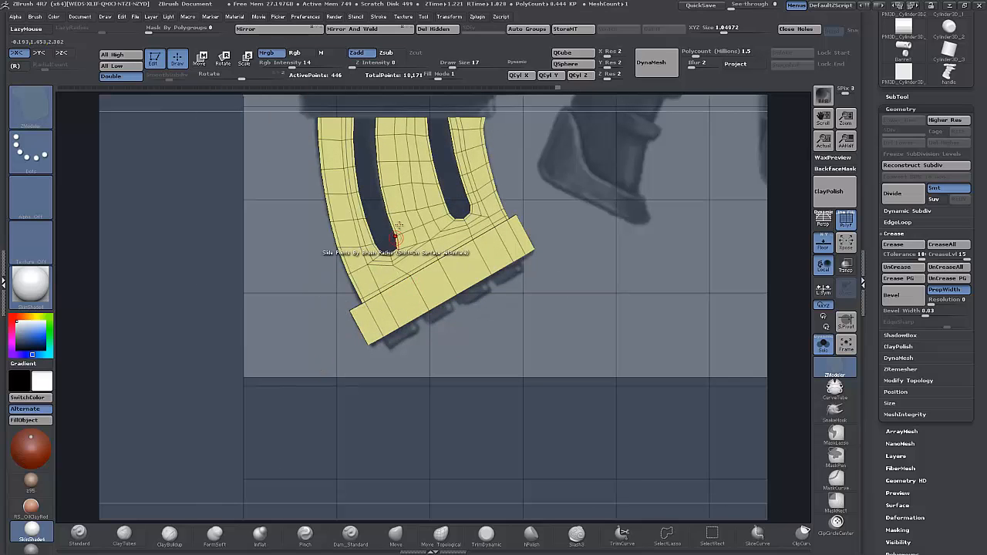
mouse_move(424, 366)
mouse_down()
mouse_move(455, 384)
mouse_move(433, 381)
mouse_up()
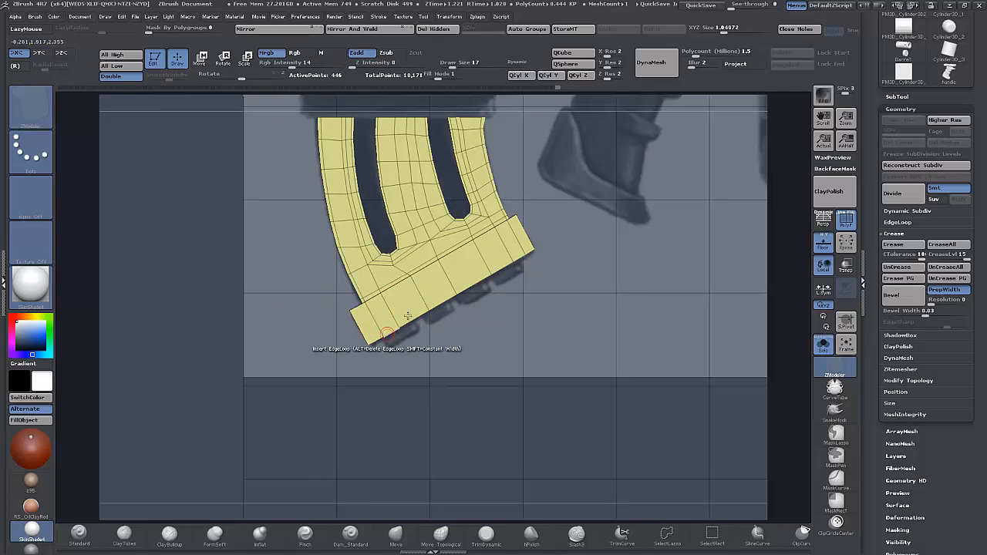
click(371, 317)
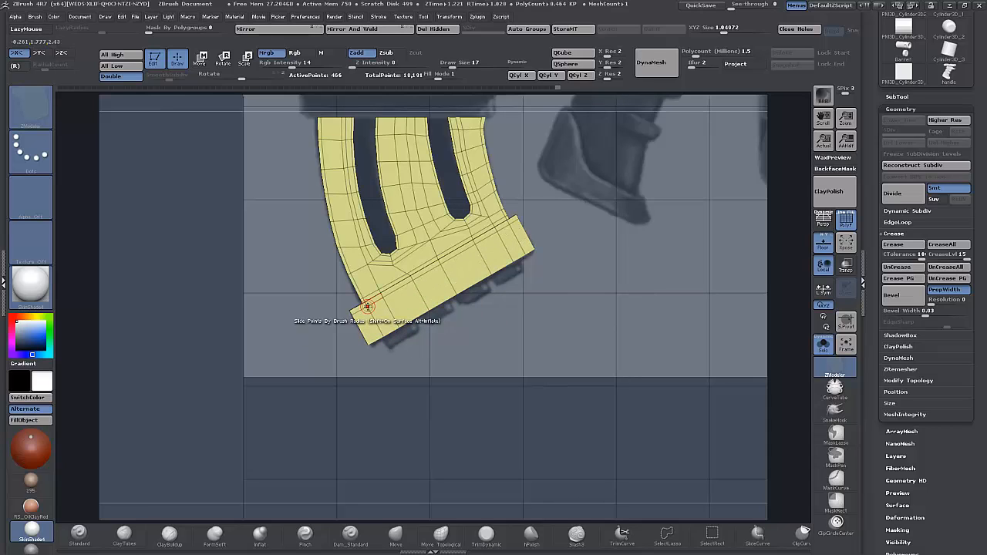
click(374, 322)
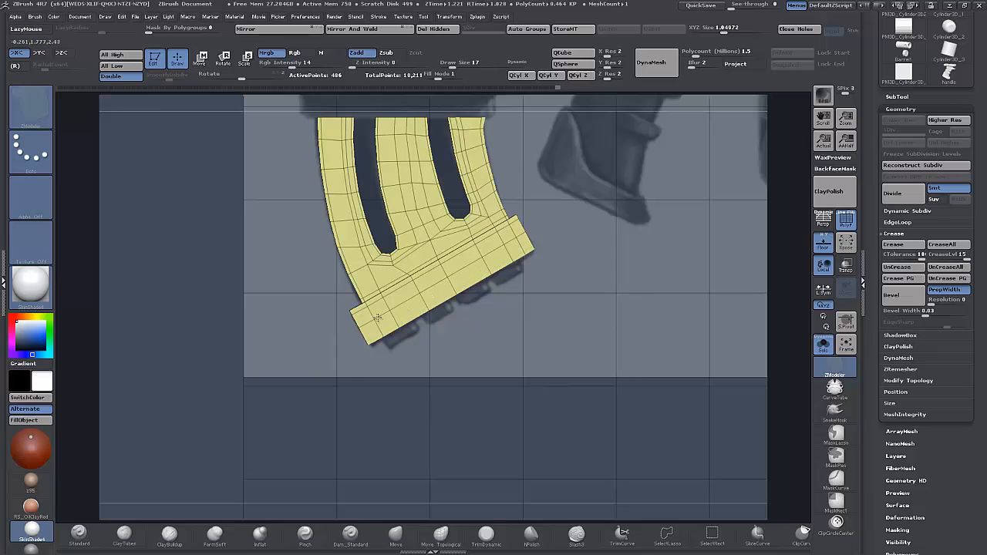
key(ctrl)
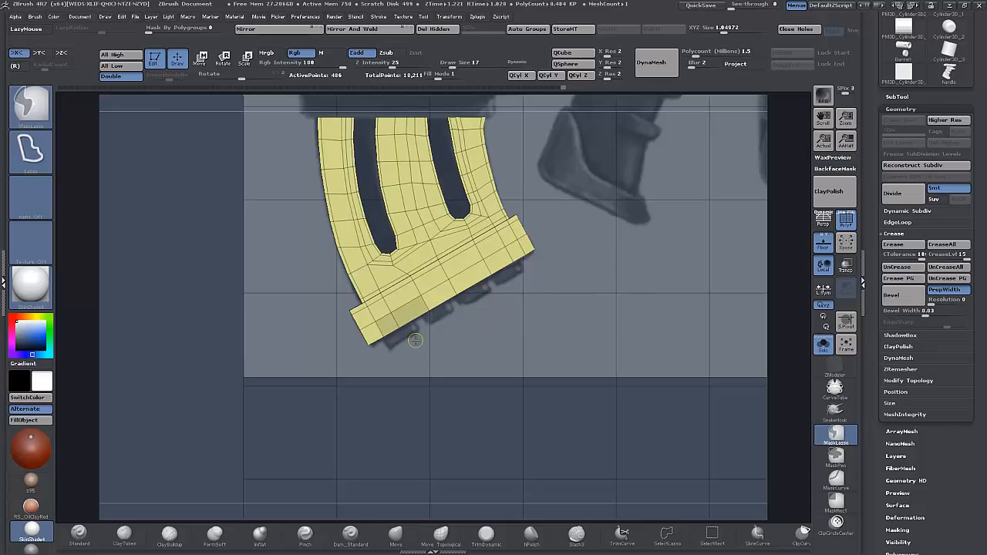
ctrl+click(415, 340)
click(200, 58)
drag(448, 279, 572, 280)
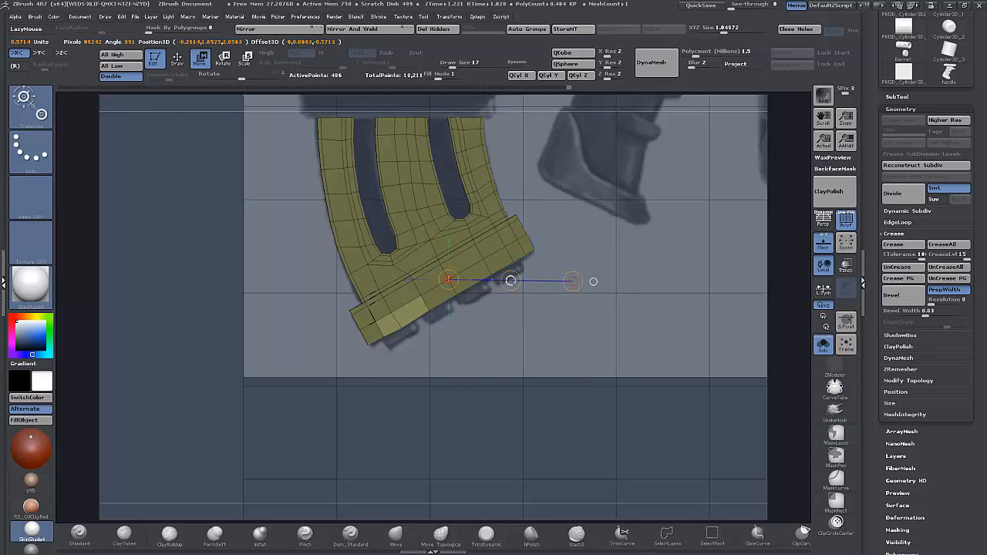
drag(511, 280, 510, 281)
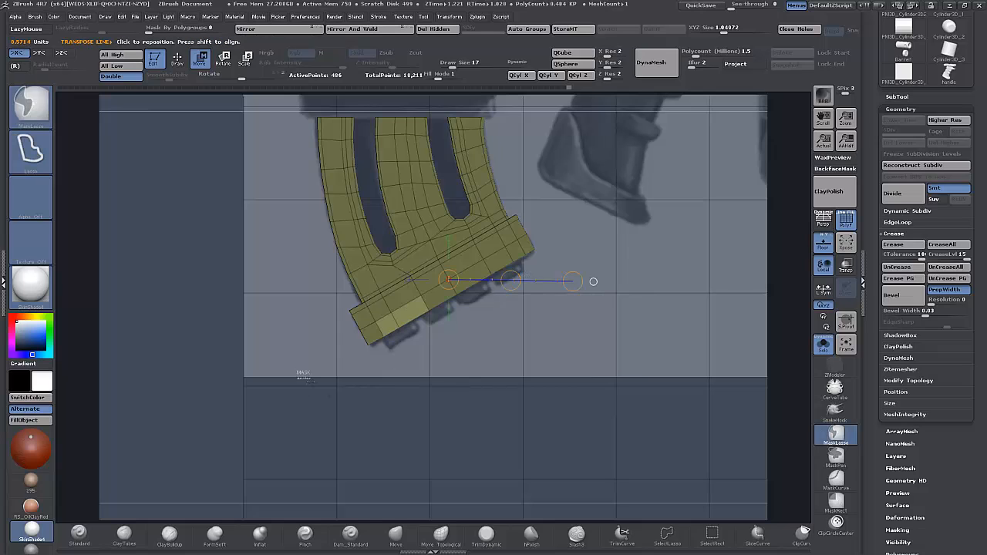
ctrl+drag(306, 390, 315, 352)
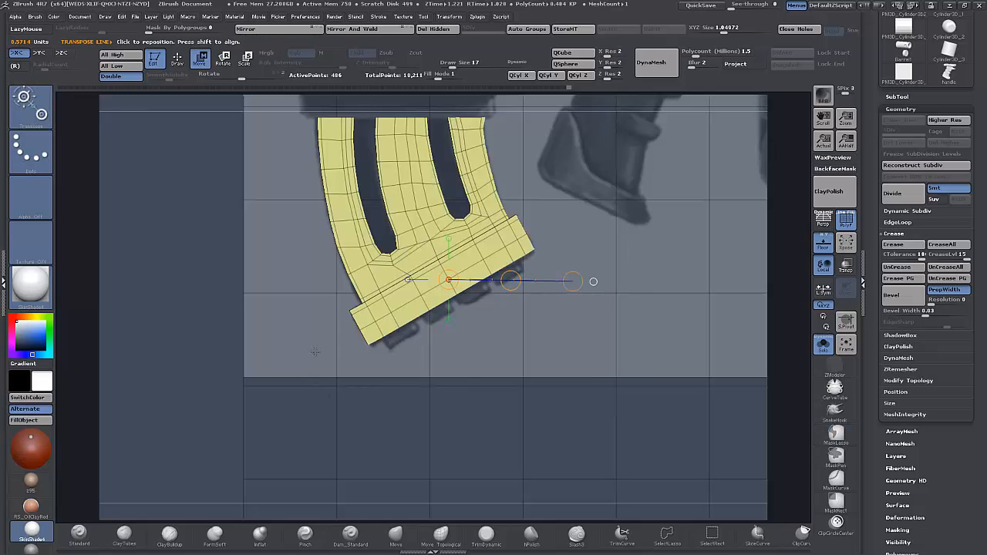
- Mask all but the lower-end cross loop on the base, lay a transpose line along the underside and slide the loop to the reference ridge
click(177, 58)
drag(430, 357, 412, 359)
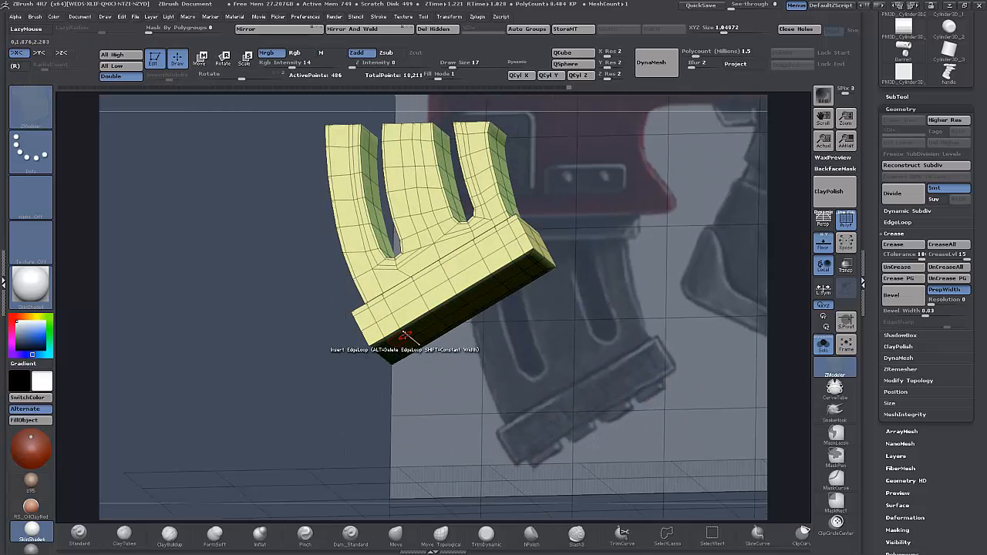
drag(334, 392, 349, 408)
mouse_move(419, 350)
ctrl+mouse_down()
mouse_move(404, 323)
mouse_move(385, 319)
ctrl+mouse_up()
ctrl+click(396, 371)
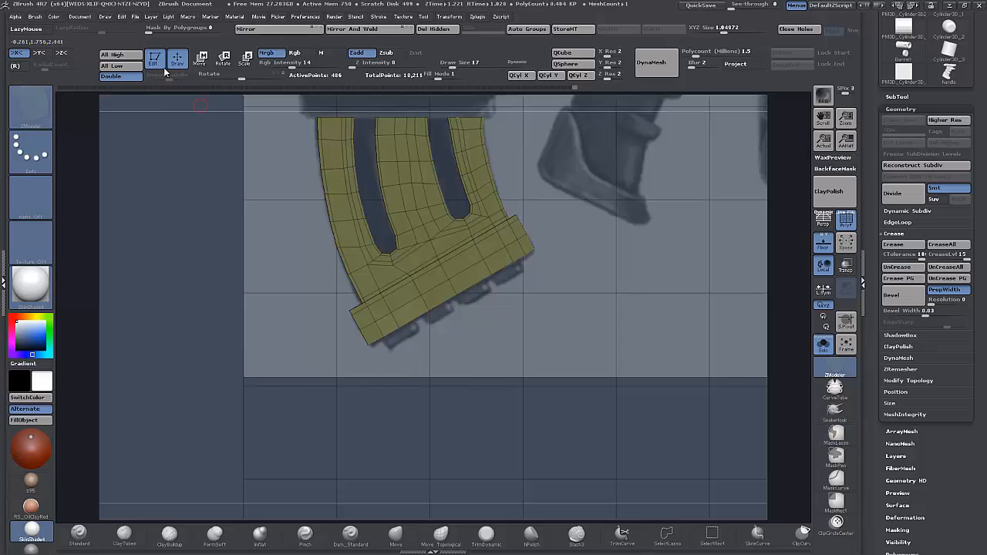
click(199, 59)
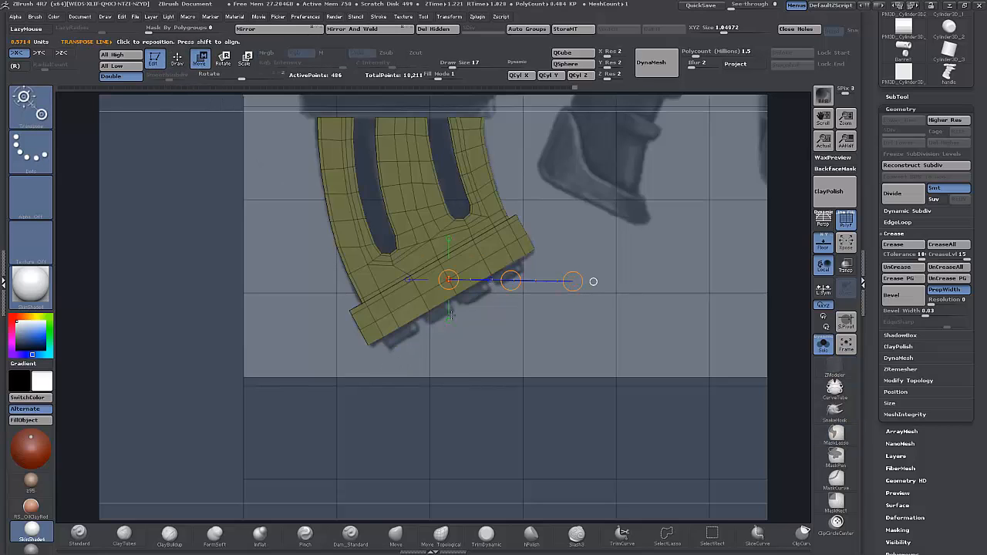
drag(400, 328, 533, 253)
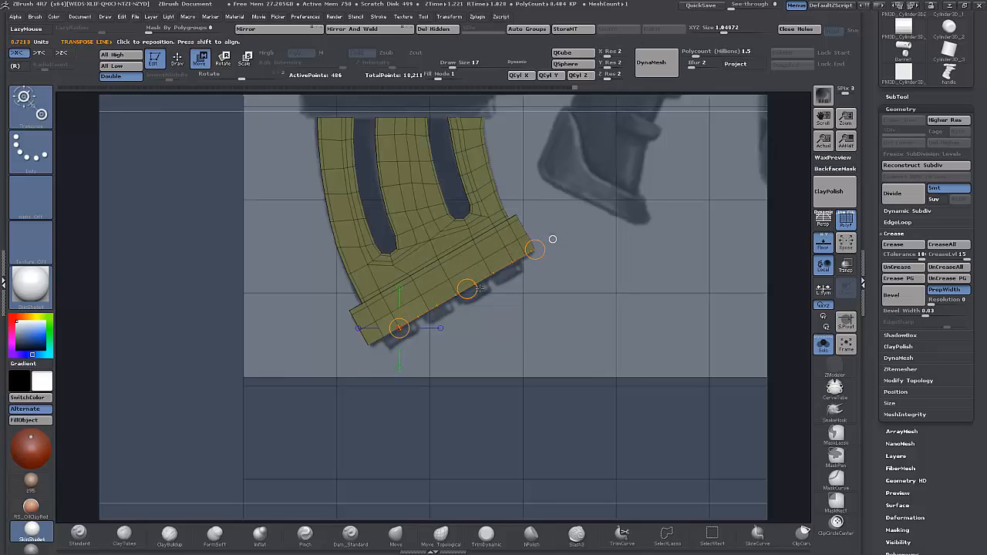
drag(467, 288, 468, 293)
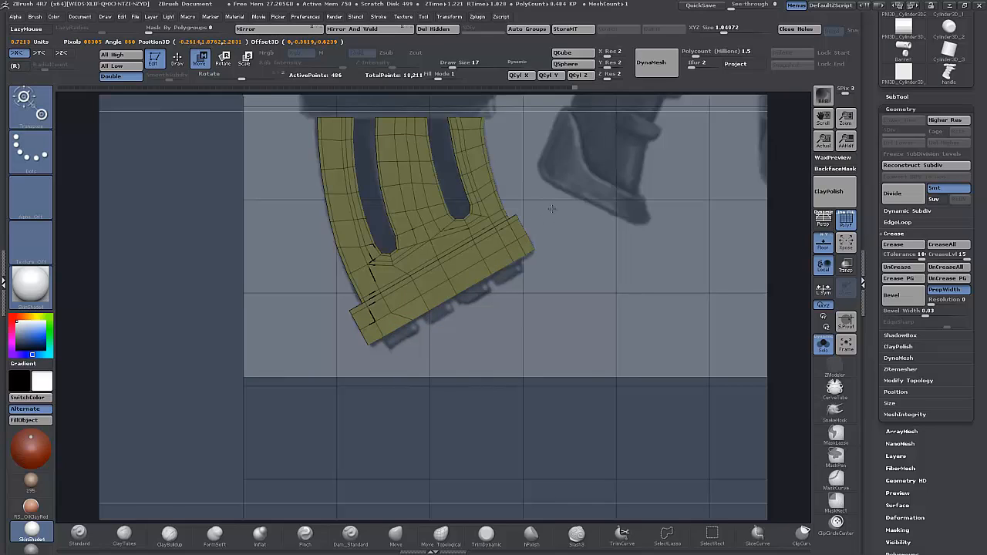
drag(545, 214, 545, 215)
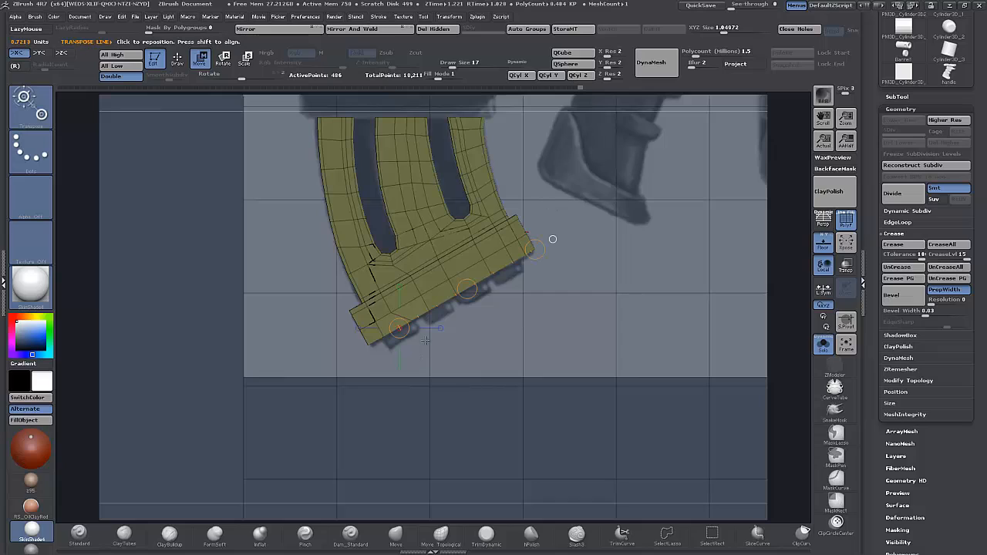
- Isolate the second cross loop on the base's underside with a mask, slide it to the ridge edge and clear the mask
ctrl+drag(450, 356, 448, 339)
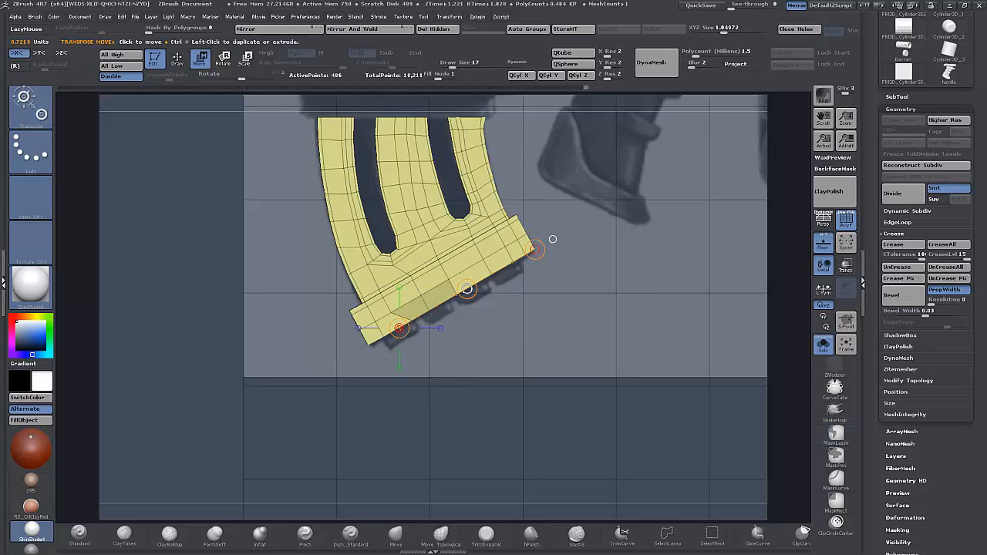
ctrl+click(552, 239)
drag(467, 288, 466, 288)
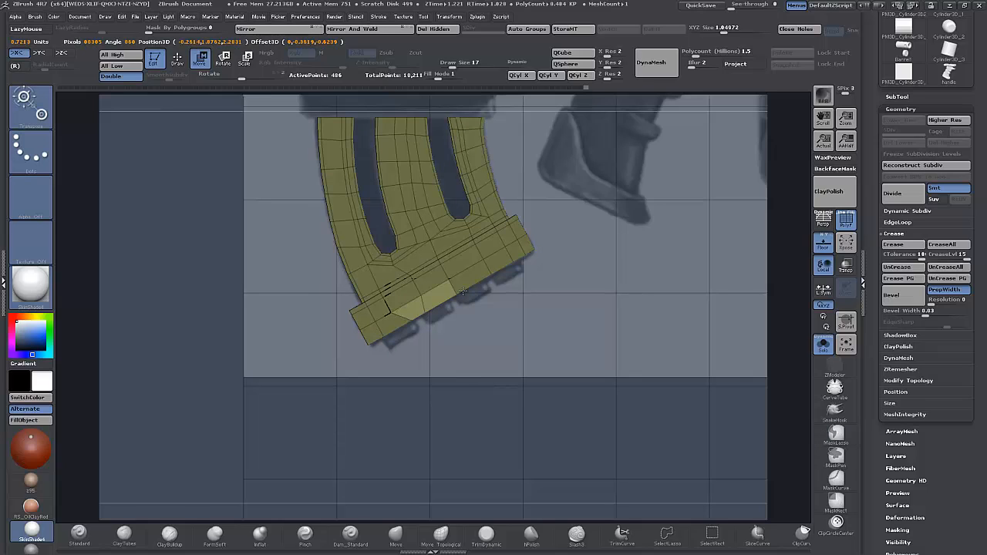
ctrl+click(552, 239)
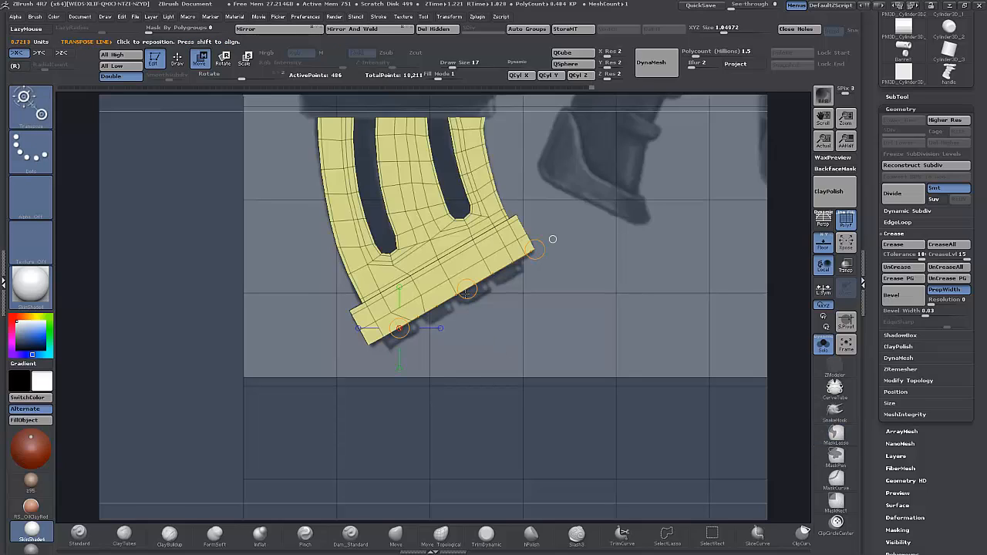
- Insert another edge loop across the middle of the base, slide its underside part to the reference ridge and clear the mask
key(q)
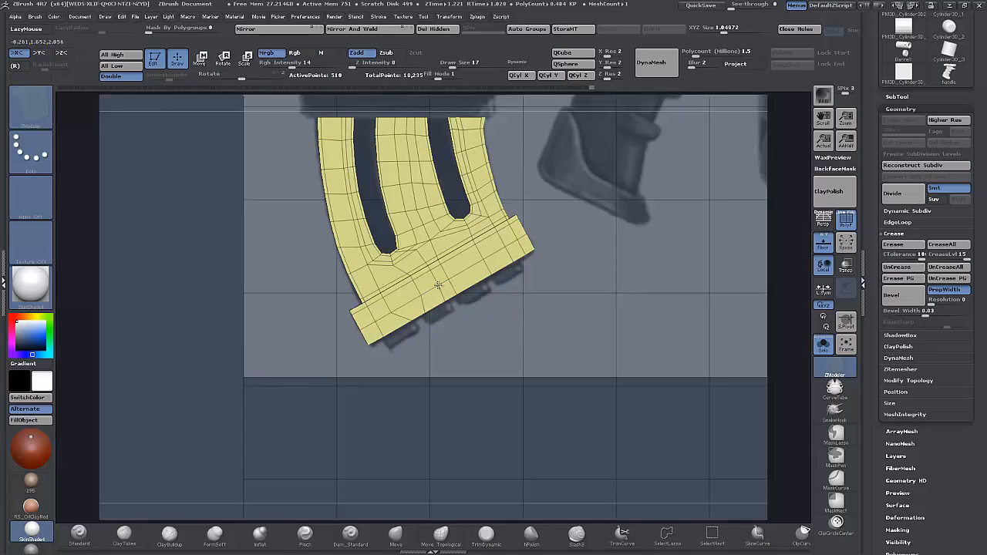
click(455, 275)
key(ctrl)
ctrl+drag(463, 304, 458, 311)
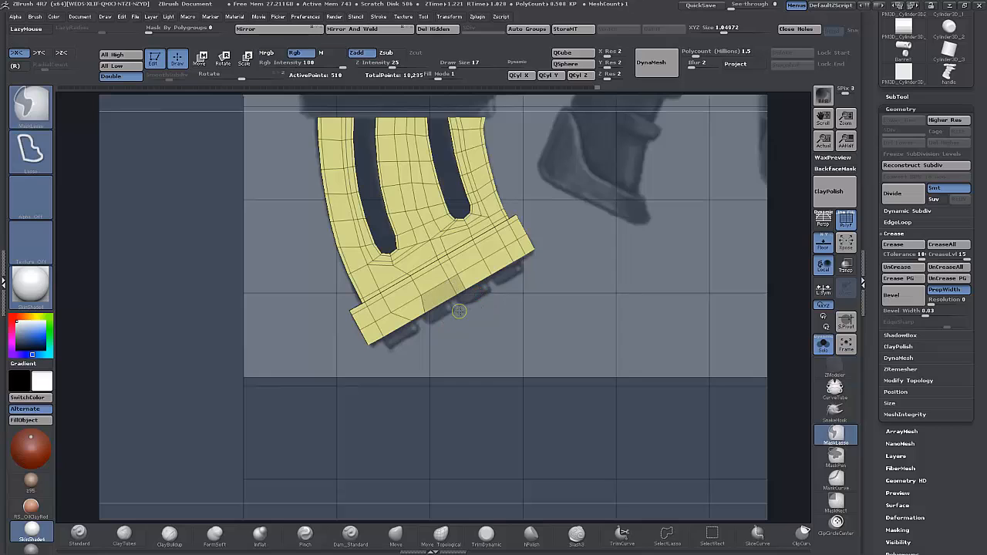
ctrl+click(459, 362)
click(200, 59)
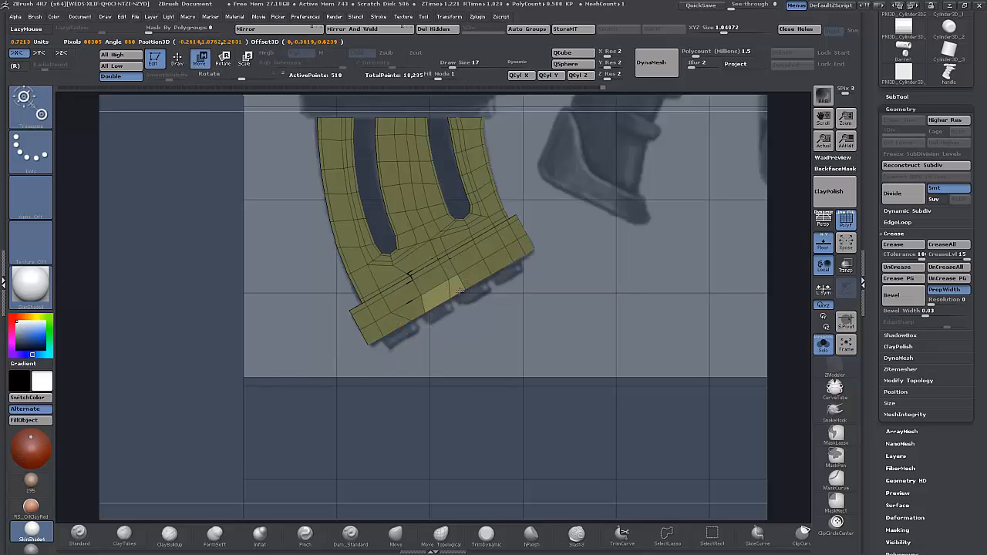
drag(455, 294, 457, 294)
ctrl+click(482, 315)
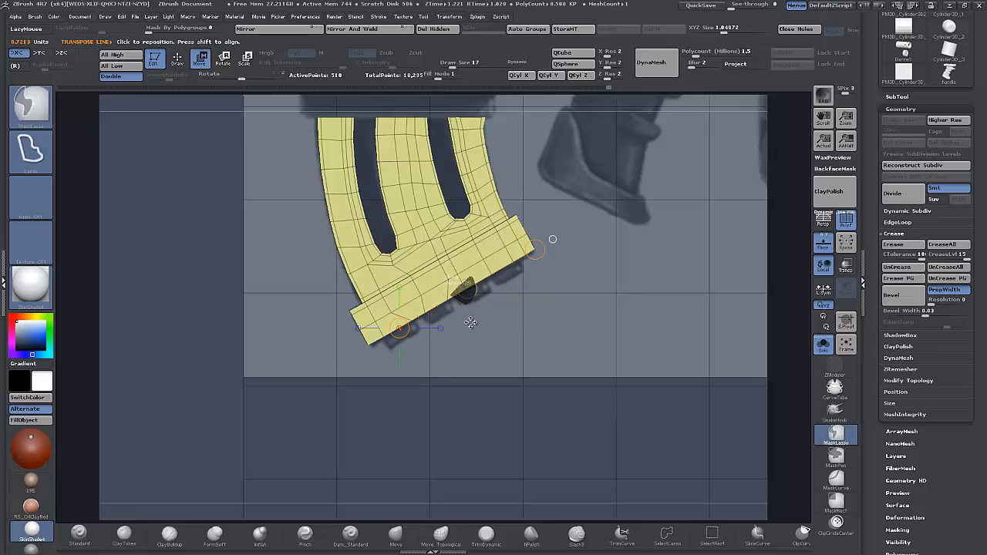
- Mask-isolate the next two cross loops in turn and slide each along the base's underside to match the reference ridge edges
ctrl+click(495, 332)
drag(467, 289, 459, 292)
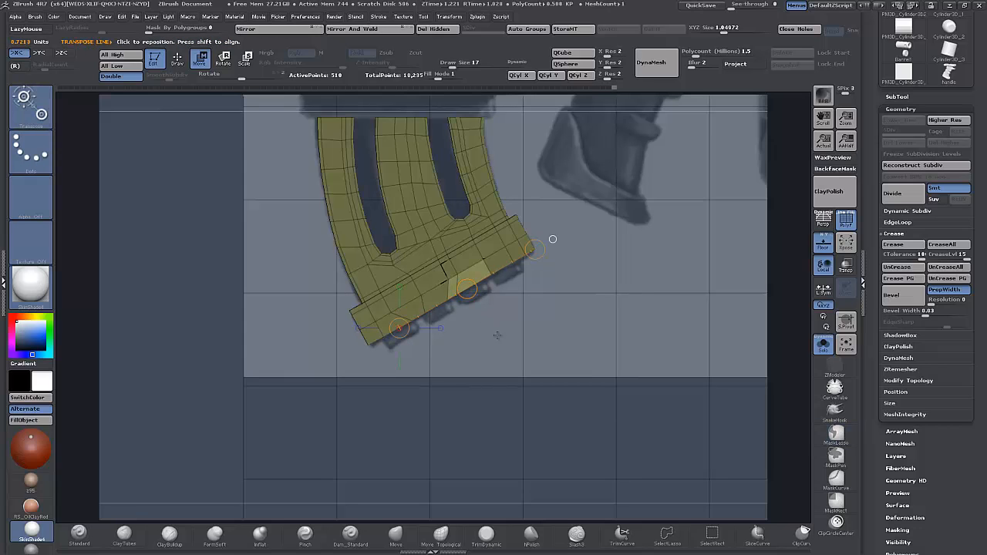
ctrl+click(506, 332)
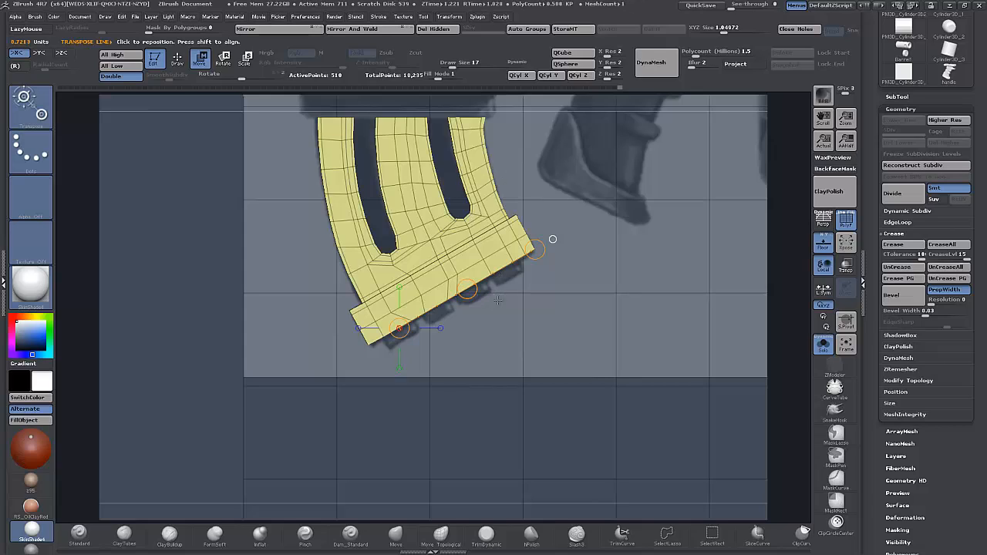
mouse_move(497, 298)
ctrl+mouse_down()
mouse_move(488, 280)
mouse_move(480, 295)
ctrl+mouse_up()
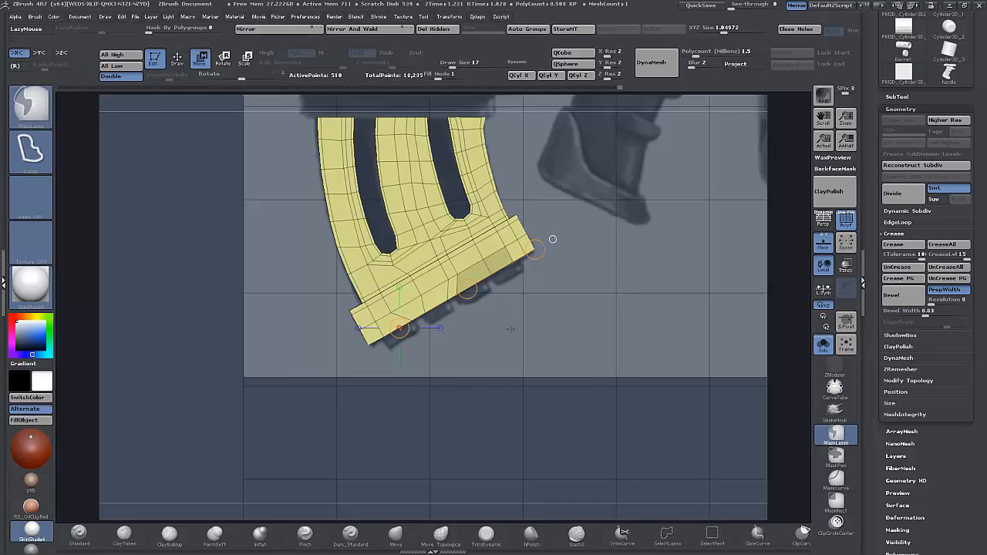
ctrl+click(480, 295)
click(465, 290)
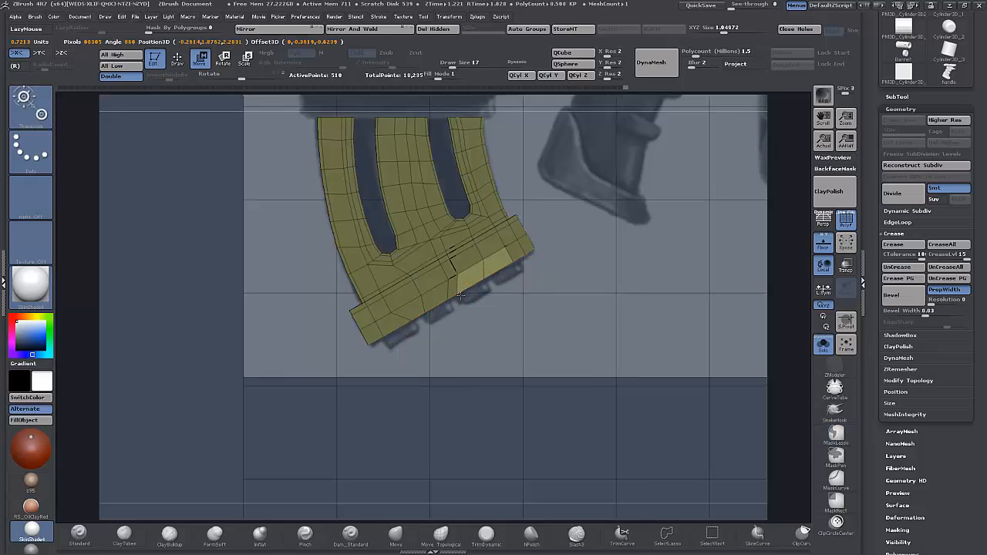
ctrl+click(521, 309)
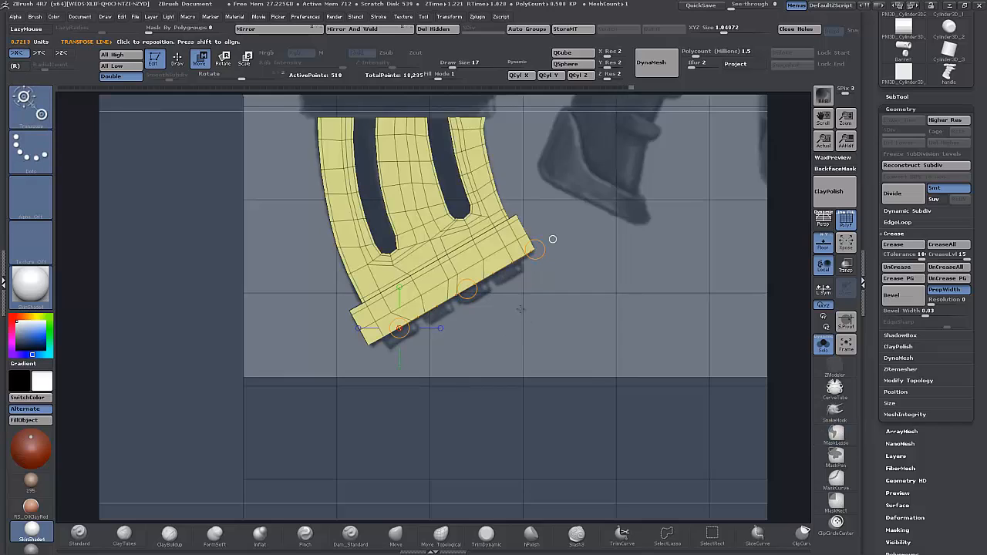
- Isolate the cross loop nearest the base's upper end, slide it along the underside to the last ridge and clear the mask
mouse_move(518, 310)
ctrl+mouse_down()
mouse_move(509, 256)
mouse_move(528, 258)
mouse_move(534, 291)
ctrl+mouse_up()
ctrl+click(534, 291)
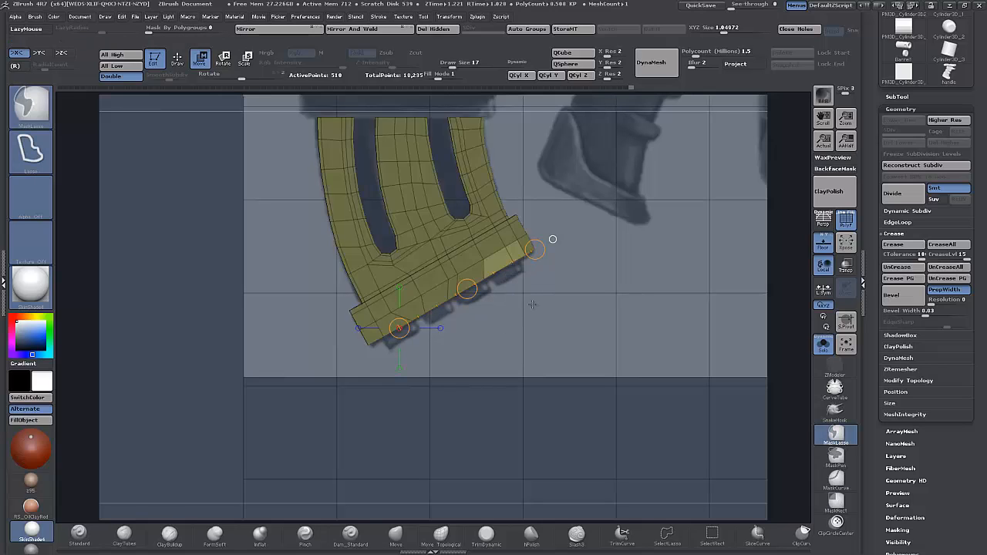
click(472, 287)
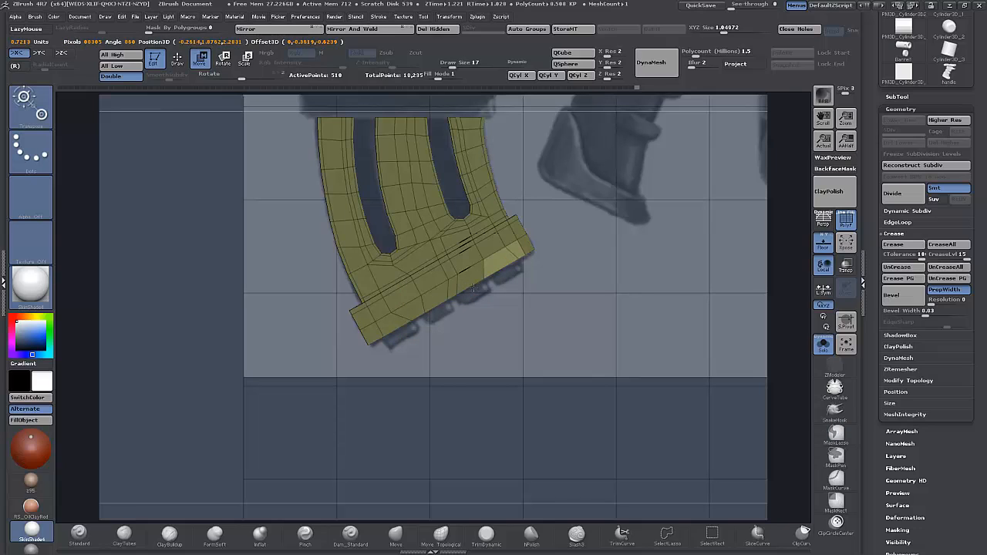
click(474, 289)
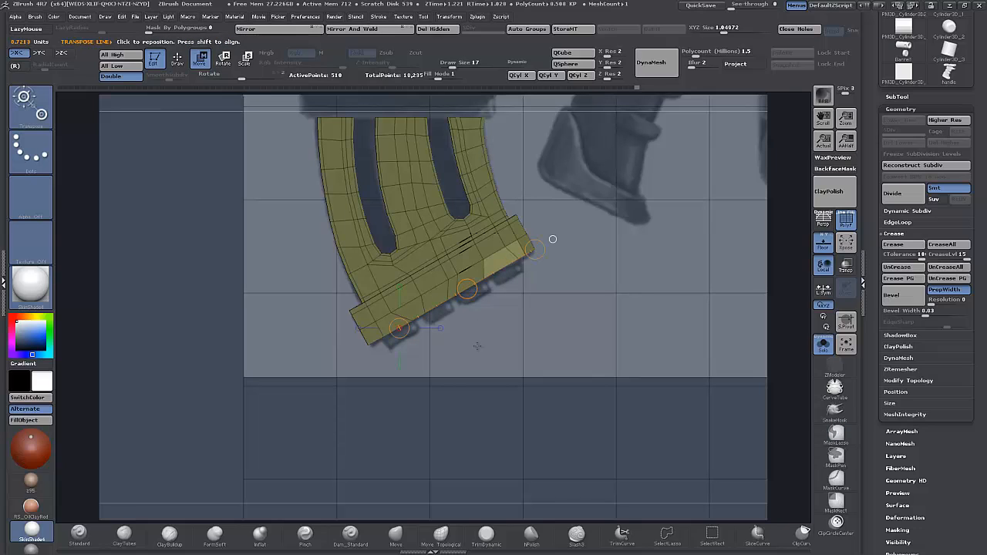
ctrl+click(552, 239)
- Insert an edge loop near the base's upper end and mark the four ridge polygons on the underside as a temporary selection
key(q)
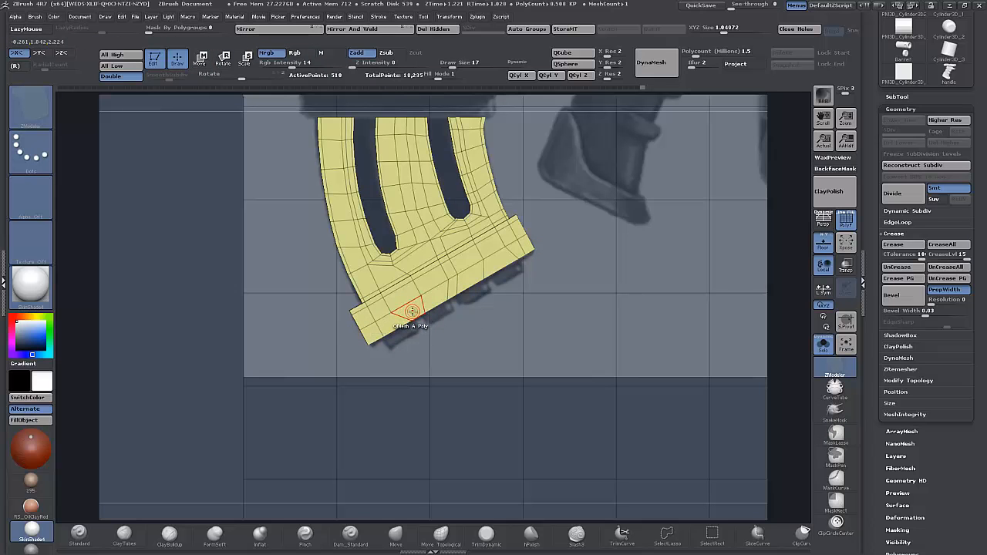
drag(440, 363, 433, 347)
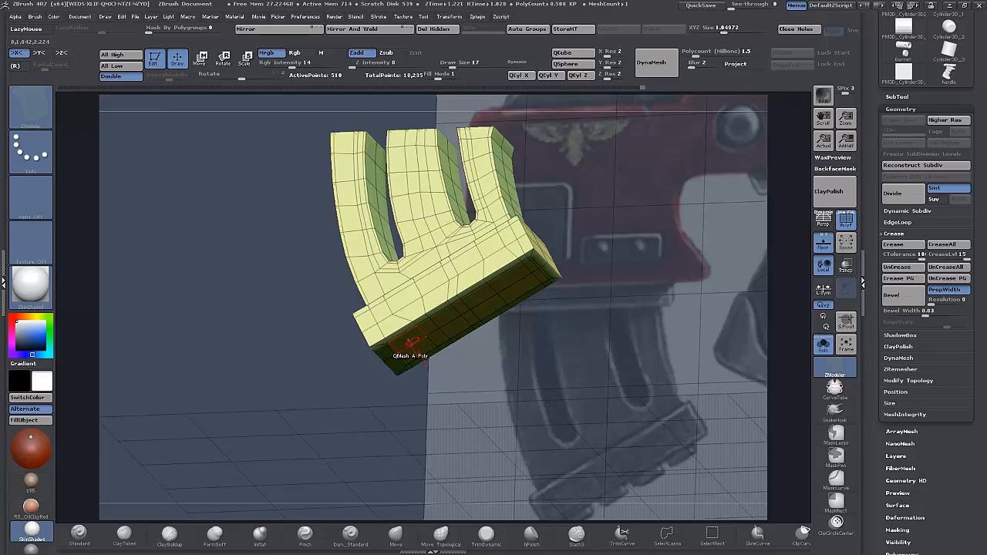
alt+click(445, 320)
alt+click(478, 298)
drag(472, 333, 535, 403)
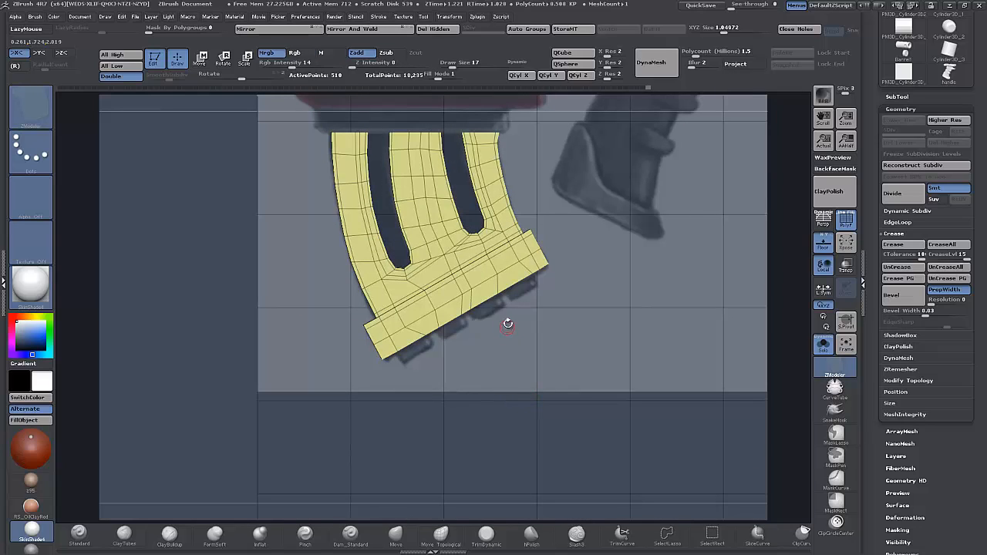
click(502, 269)
drag(550, 390, 409, 377)
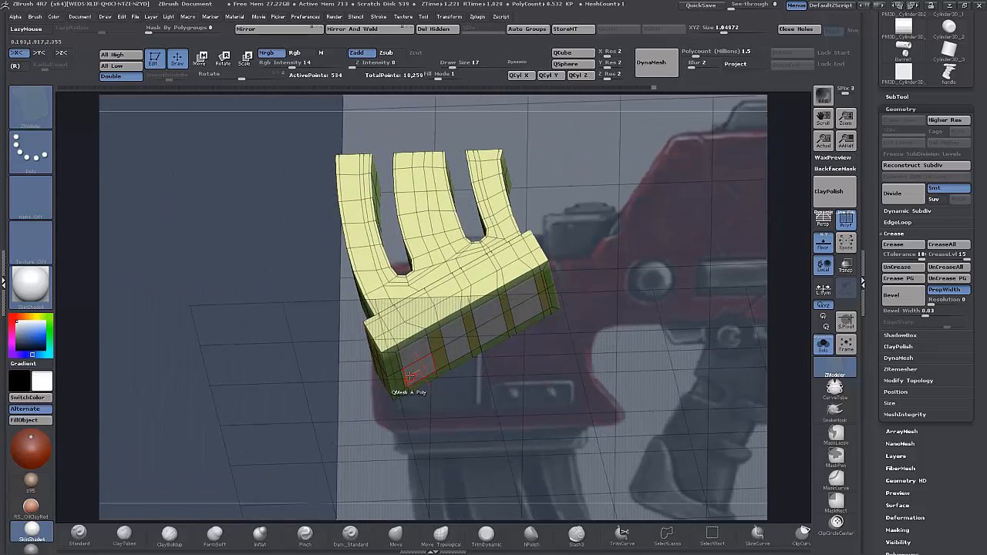
click(413, 352)
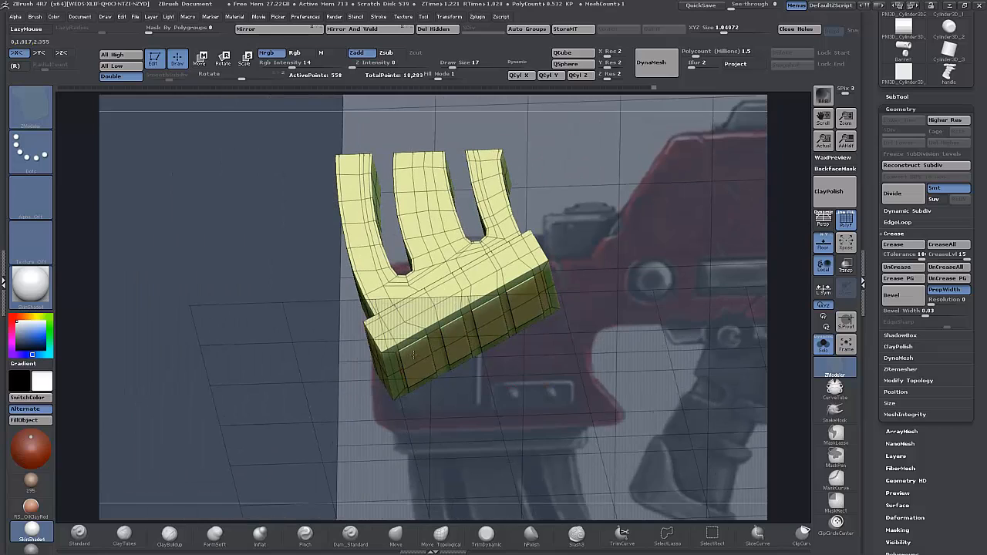
key(ctrl)
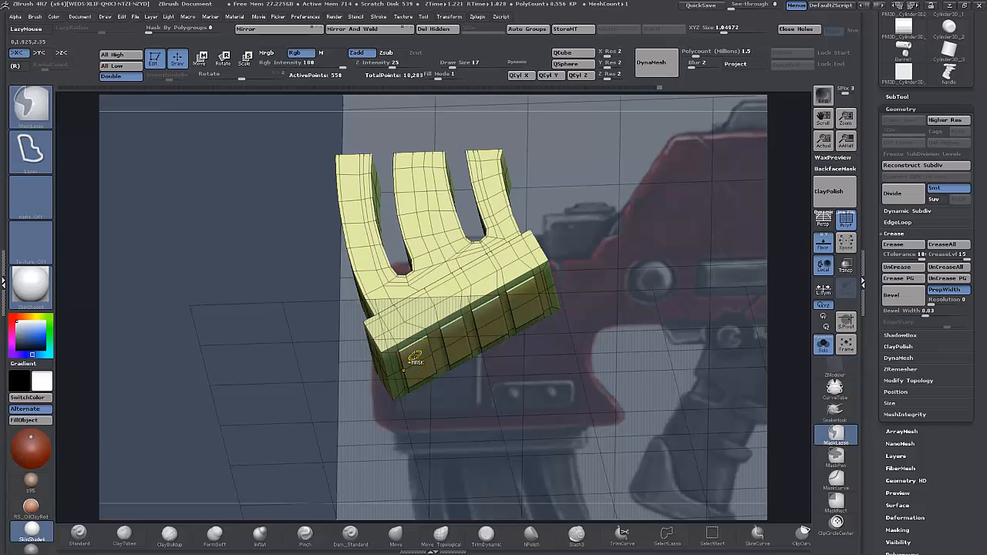
key(ctrl+z)
- Set the ZModeler polygon action to Inset with target A Single Poly and inset the four marked ridge polygons
key(space)
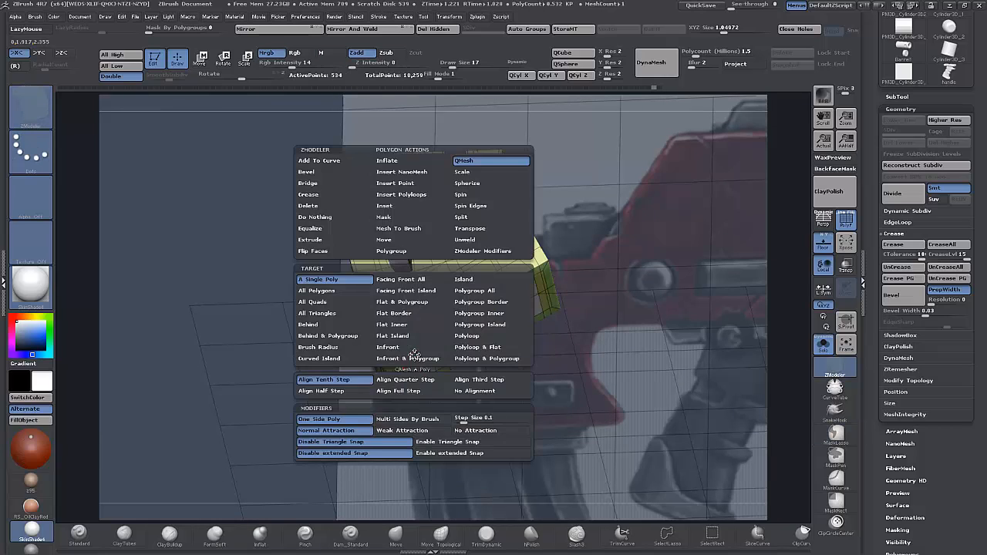
click(385, 205)
click(324, 279)
drag(386, 339, 414, 353)
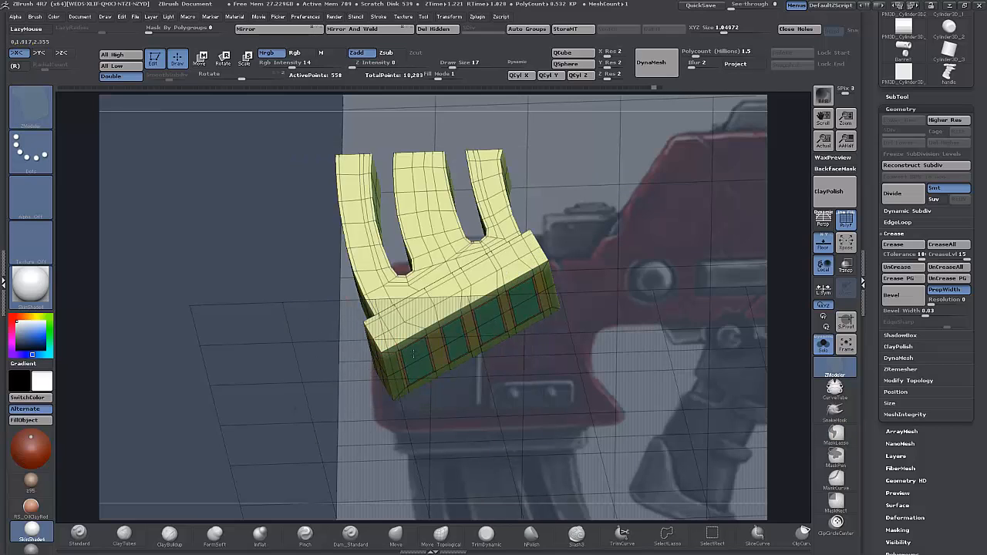
- Set the polygon action to QMesh and extrude the inset polygon at the base's lower end outward as the first ridge
key(space)
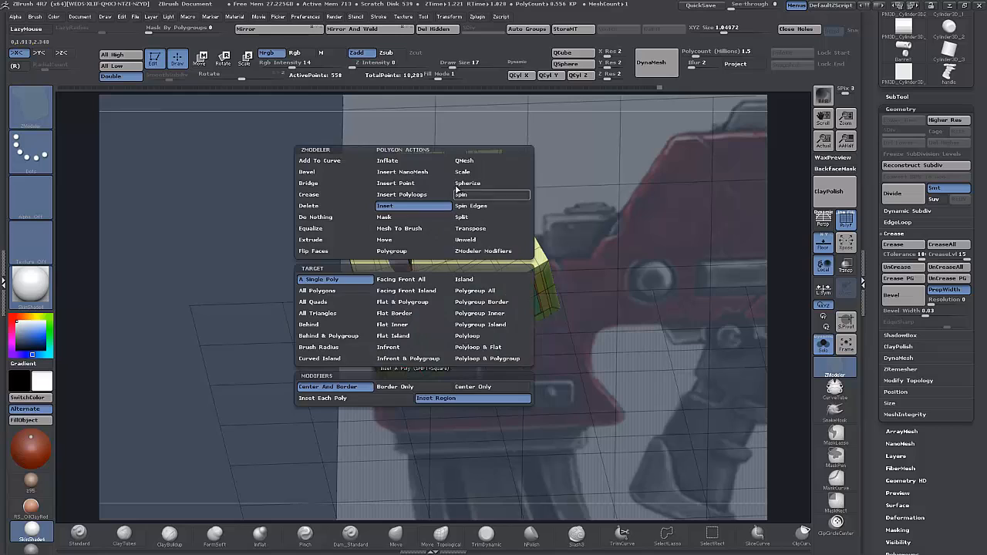
click(482, 164)
click(413, 353)
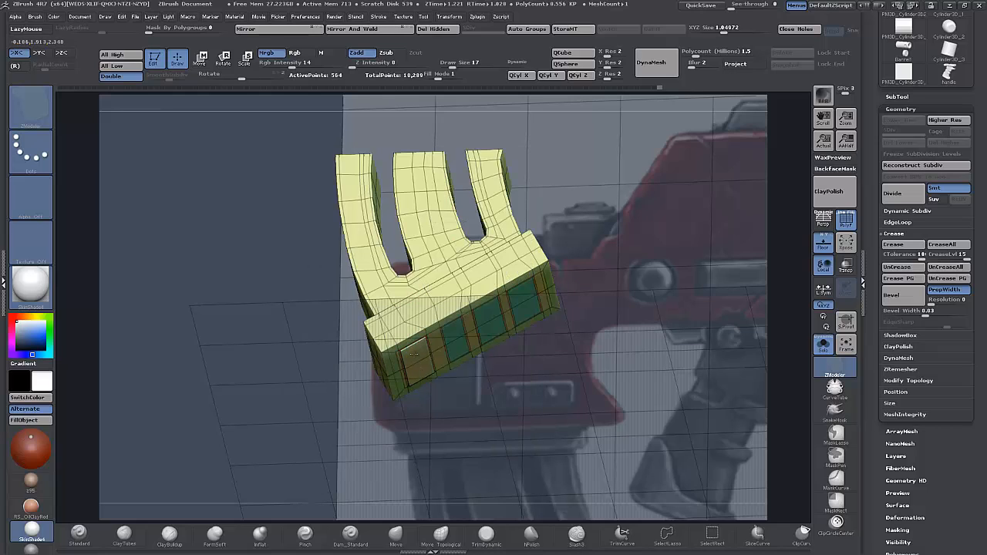
drag(414, 353, 421, 357)
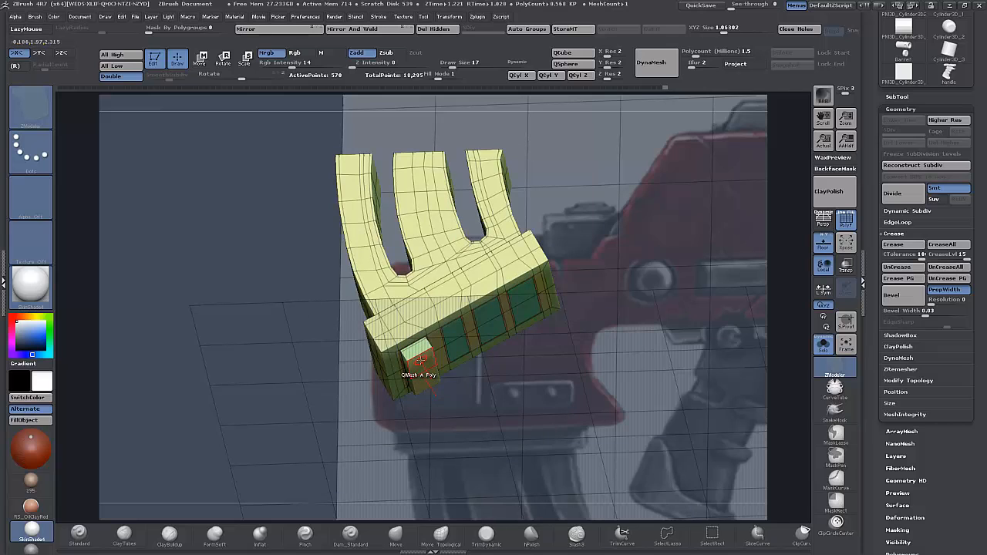
shift+drag(488, 392, 465, 387)
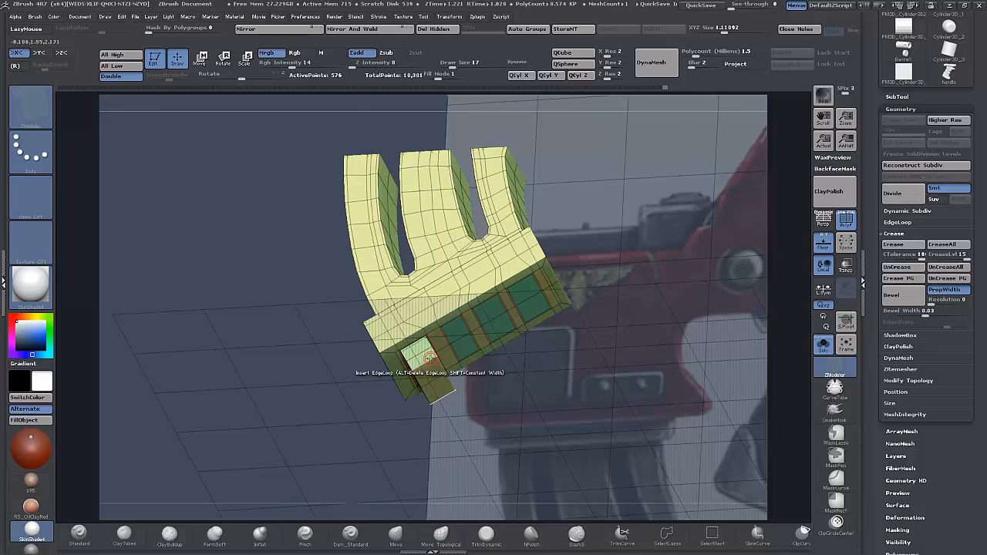
drag(487, 398, 491, 409)
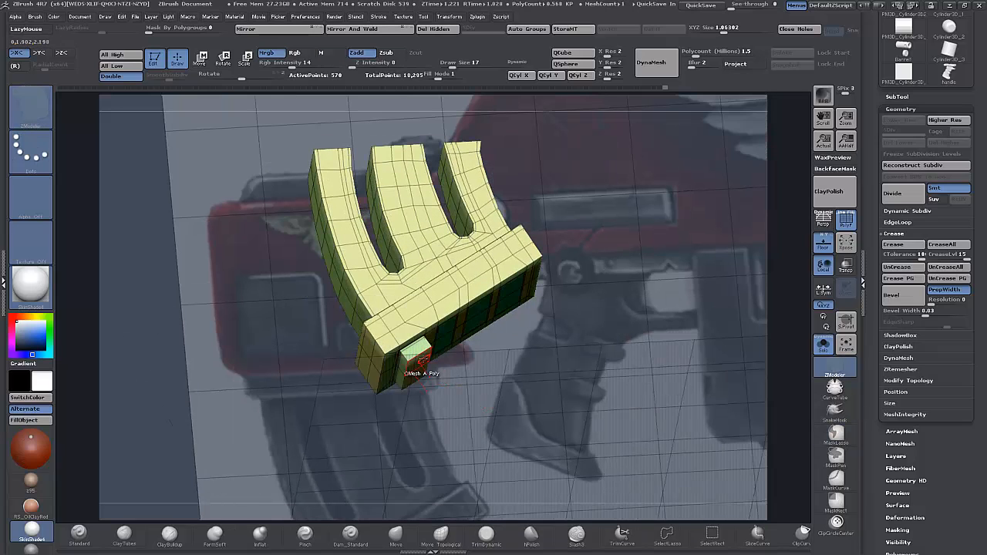
drag(422, 358, 465, 375)
key(ctrl+z)
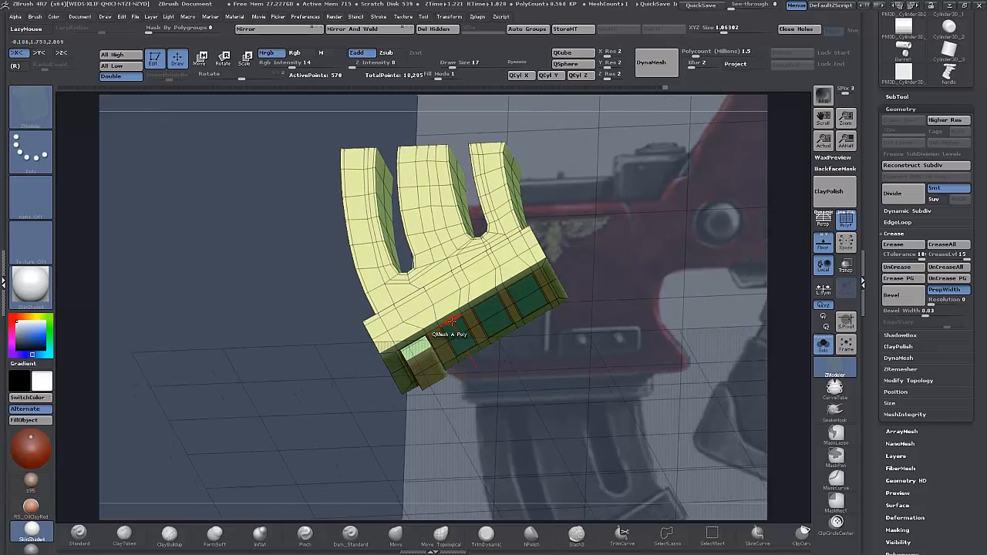
- Undo the single ridge's extrusion, mark all four inset polygons on the base's underside and extrude them together outward with QMesh
key(ctrl)
drag(460, 384, 458, 375)
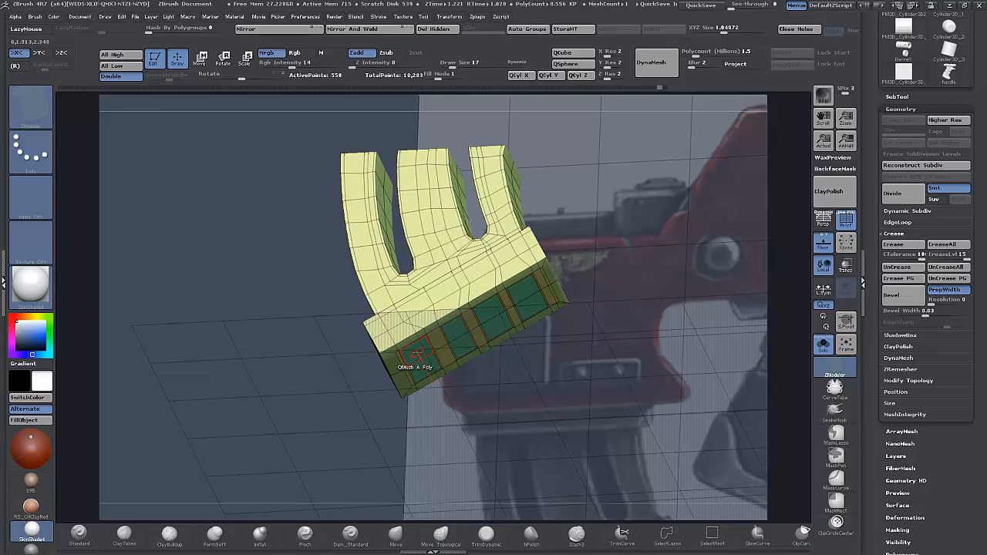
alt+click(417, 355)
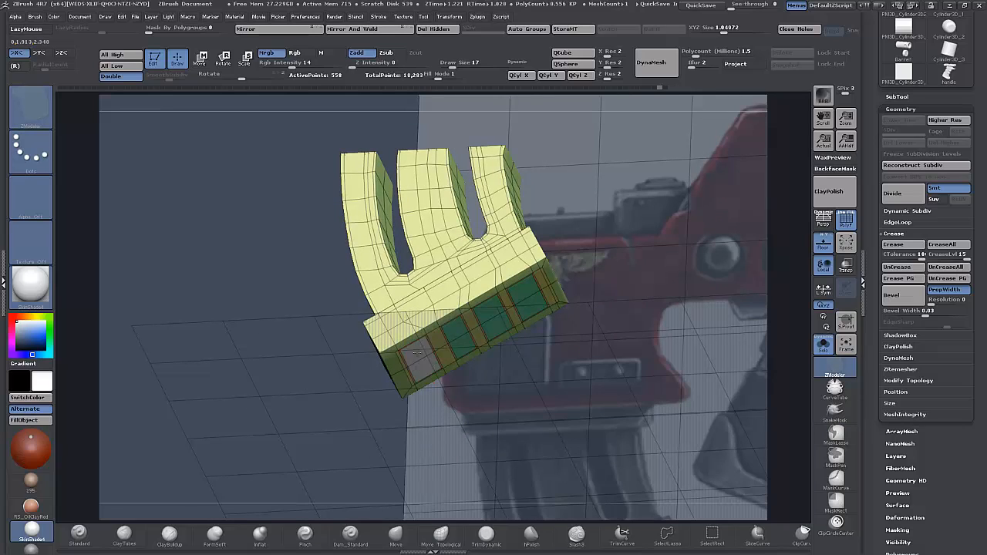
alt+click(453, 335)
alt+click(476, 316)
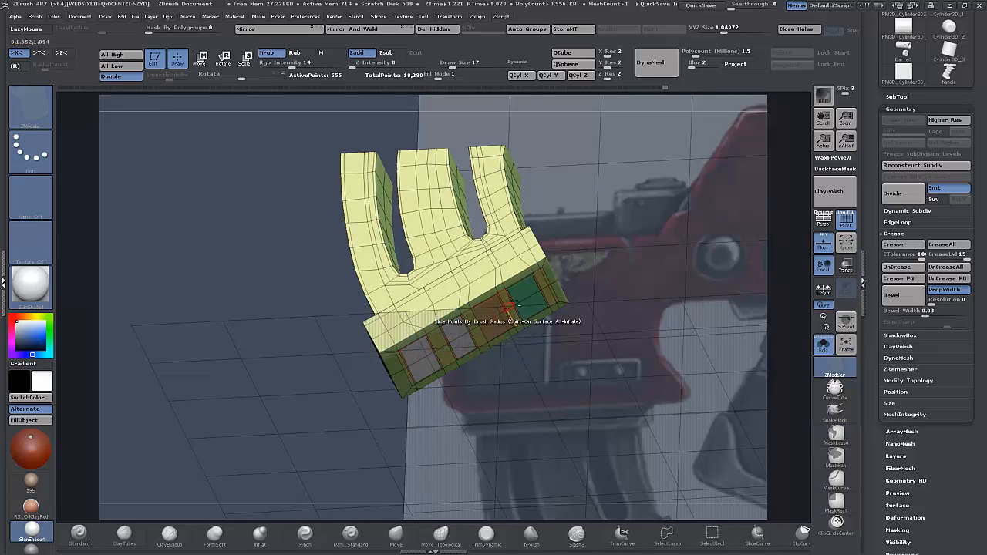
key(ctrl+z)
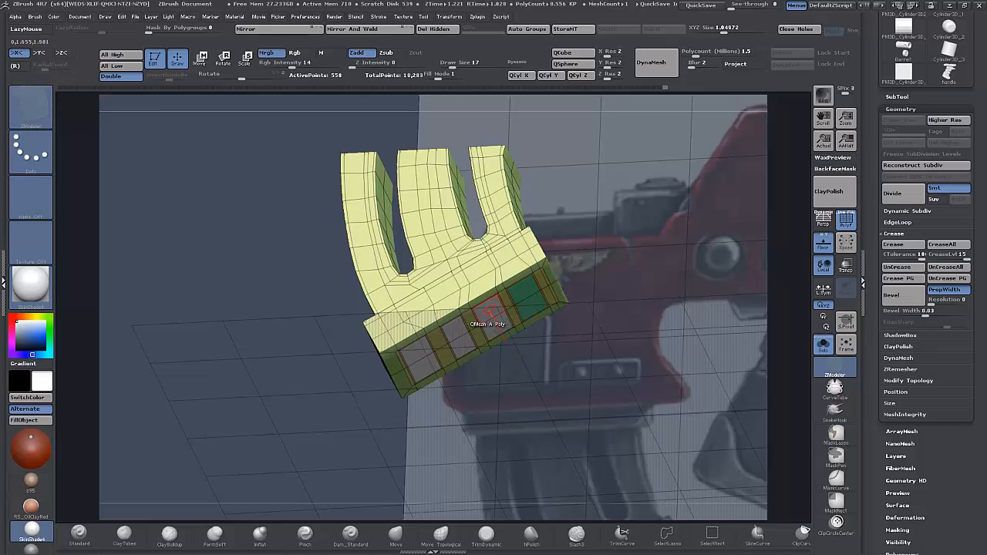
alt+click(525, 301)
mouse_move(480, 425)
mouse_down()
mouse_move(475, 393)
mouse_move(486, 420)
mouse_up()
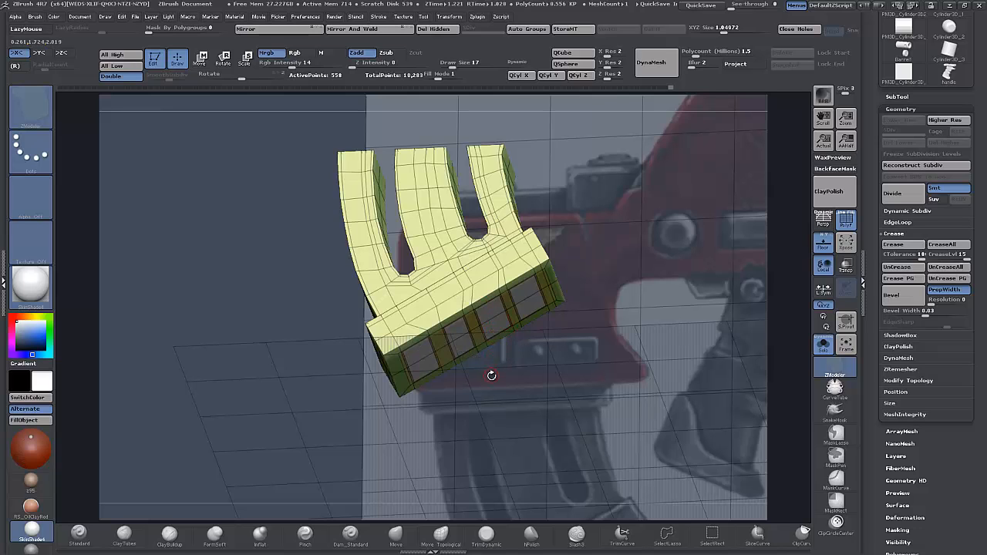
alt+drag(425, 387, 413, 411)
click(372, 374)
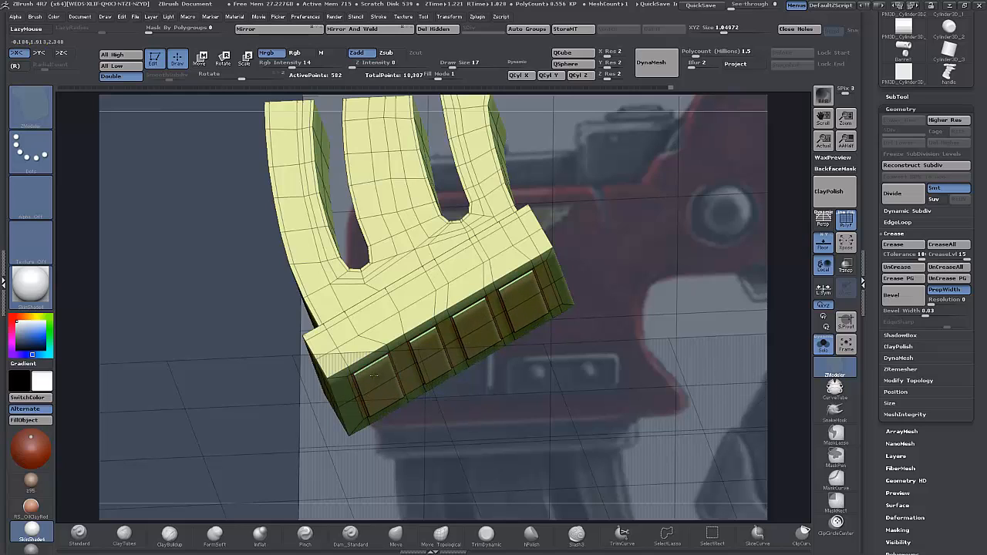
- Mark the four shallow ridge faces on the underside as a temporary selection again and extrude them further outward with QMesh
drag(373, 376, 379, 381)
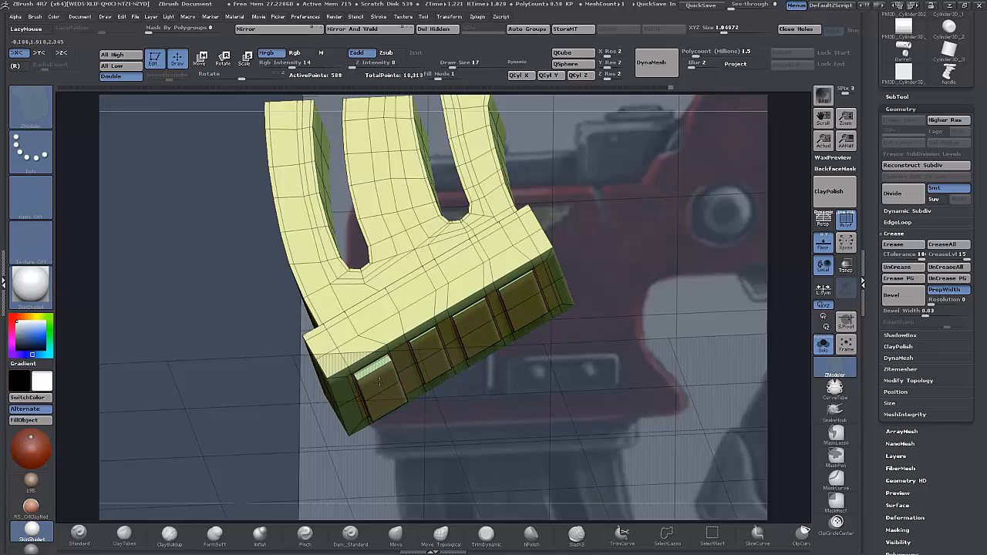
key(ctrl+z)
mouse_move(481, 459)
mouse_down()
mouse_move(462, 439)
mouse_move(481, 454)
mouse_up()
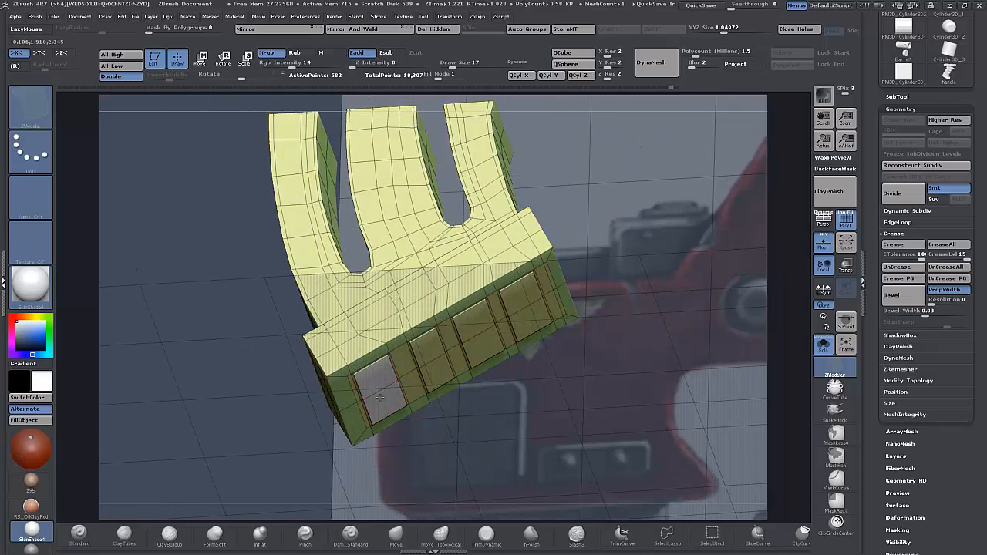
alt+click(433, 359)
alt+click(478, 334)
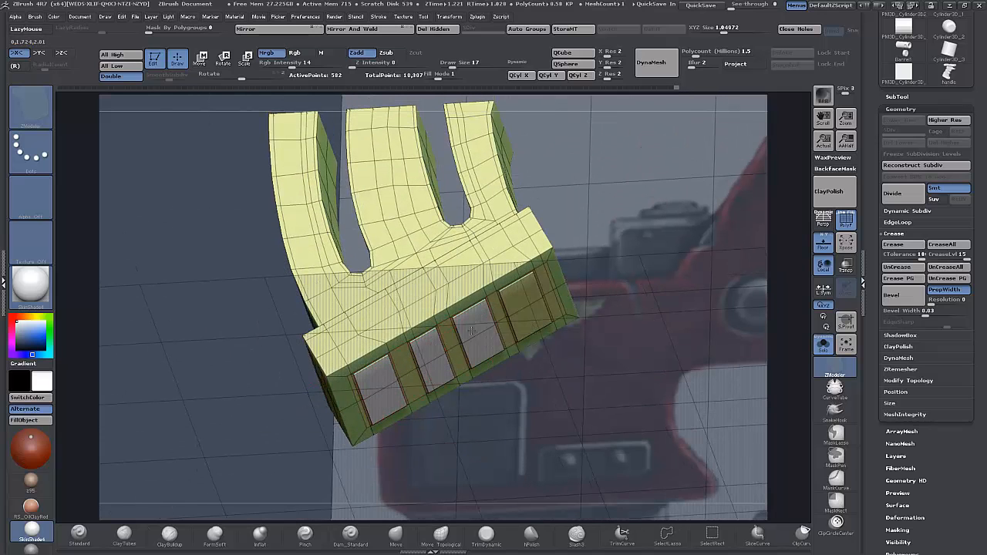
alt+click(523, 306)
drag(378, 392, 391, 377)
mouse_move(467, 438)
mouse_down()
mouse_move(478, 482)
mouse_move(471, 438)
mouse_up()
key(ctrl)
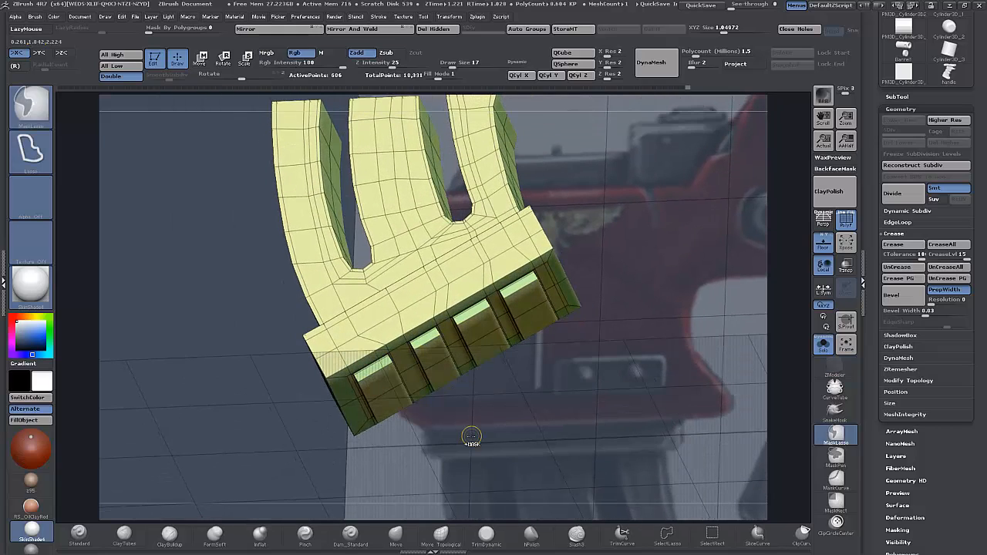
drag(368, 379, 390, 390)
- Slice across all four ridges near their outer faces with SliceCurve and preview the smoothed mesh
drag(456, 458, 458, 474)
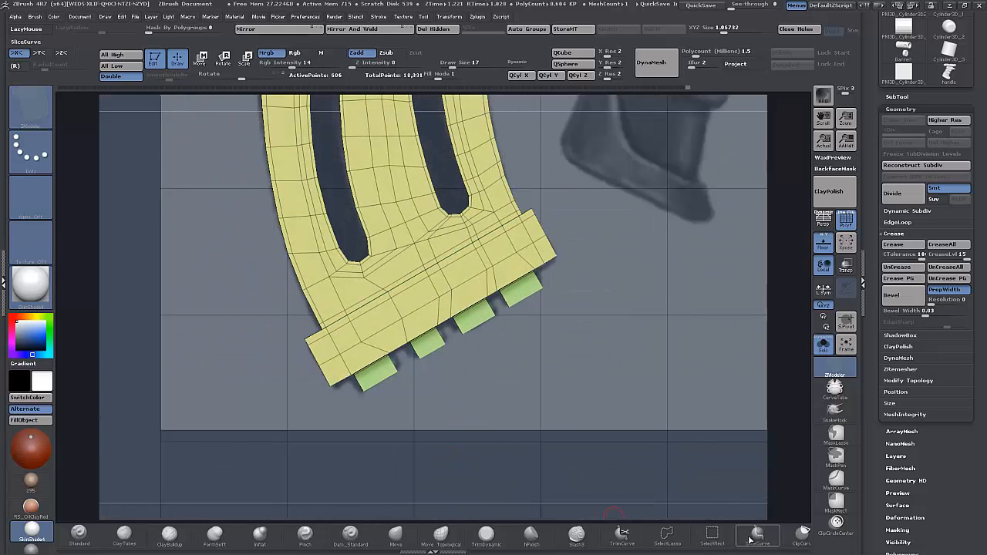
ctrl+shift+drag(264, 453, 647, 218)
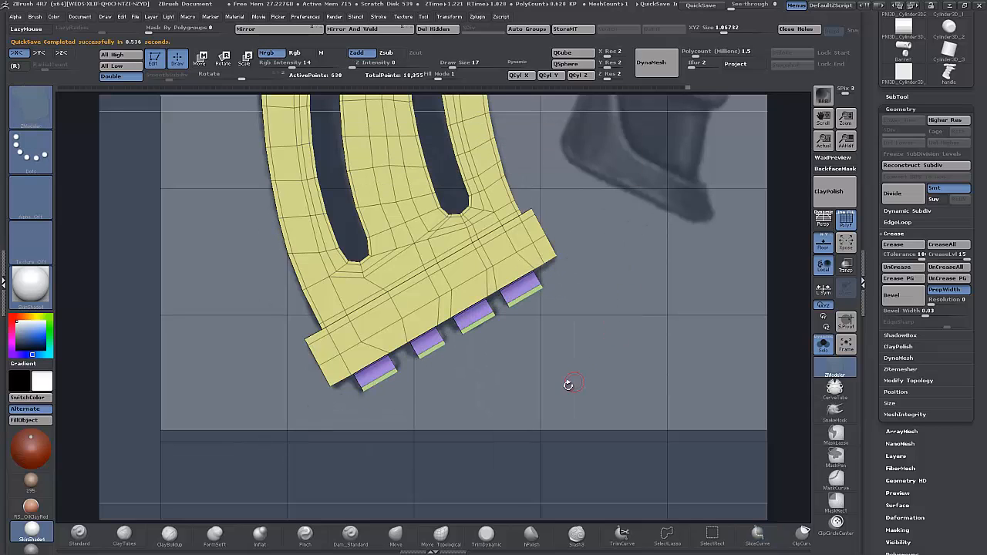
mouse_move(563, 401)
mouse_down()
mouse_move(555, 398)
mouse_move(571, 414)
mouse_up()
key(ctrl+d)
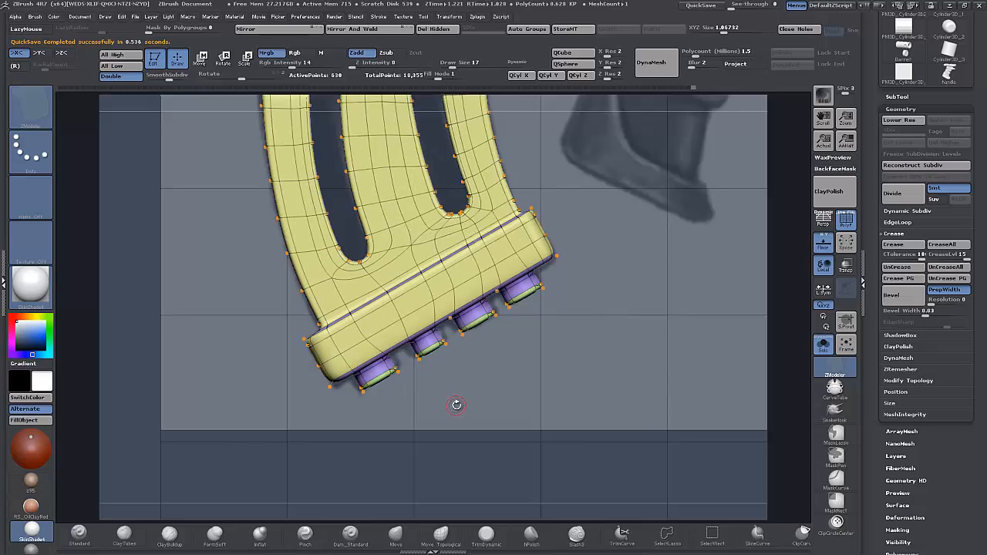
key(shift+d)
- Hide the floor grid and insert two mirrored support edge loops across the underside just inside the ends of the ridges
drag(467, 414, 454, 318)
mouse_move(620, 368)
mouse_down()
mouse_move(634, 372)
mouse_move(649, 417)
mouse_move(649, 396)
mouse_move(606, 379)
mouse_up()
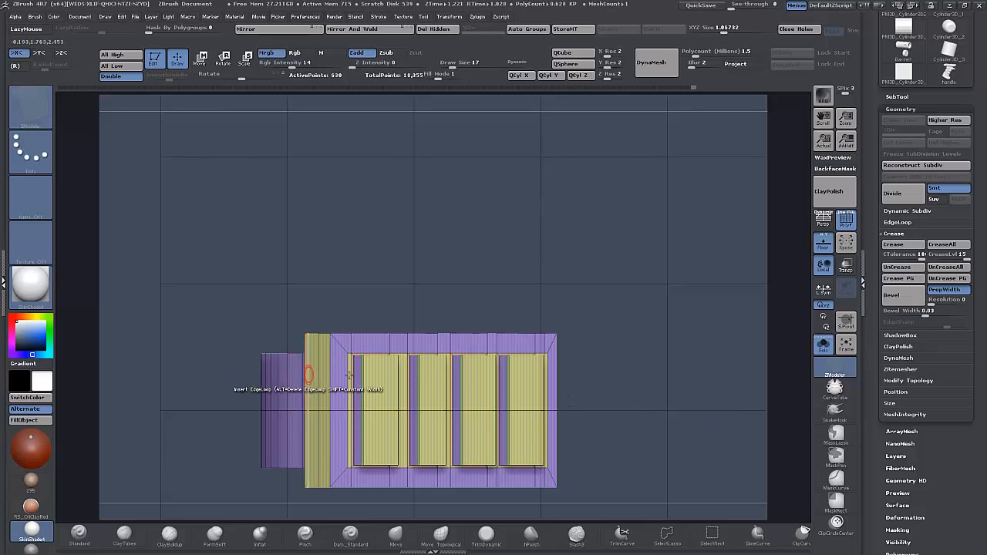
click(824, 245)
click(365, 363)
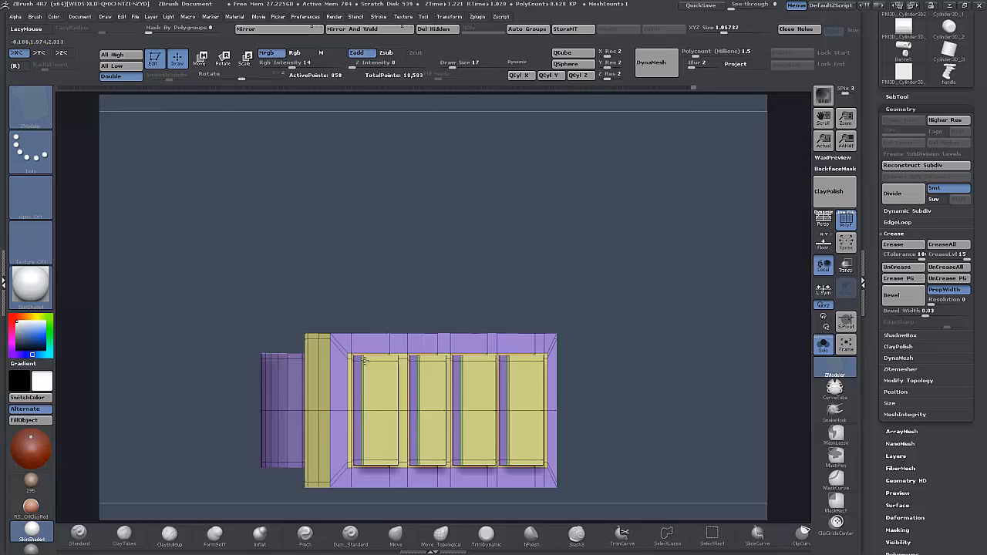
alt+drag(632, 416, 618, 343)
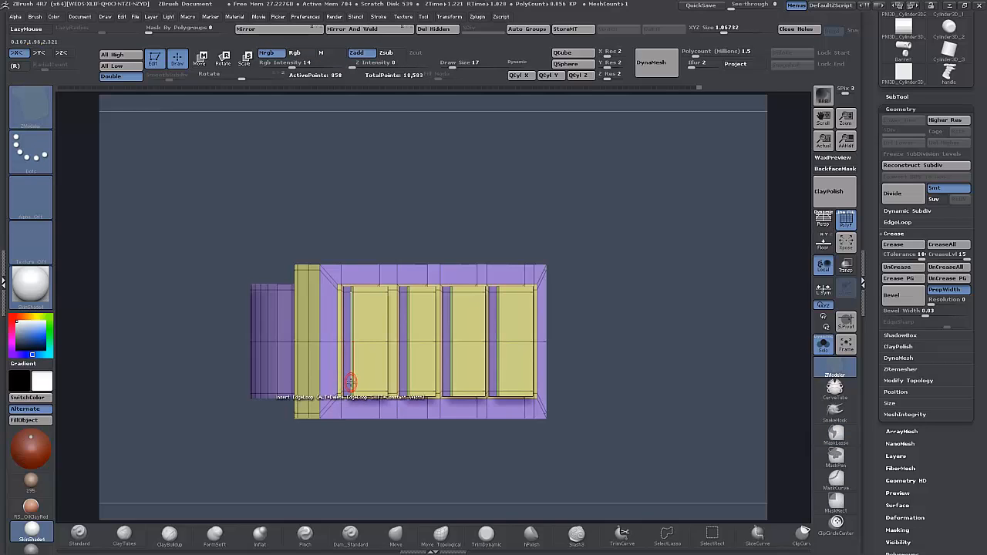
click(350, 381)
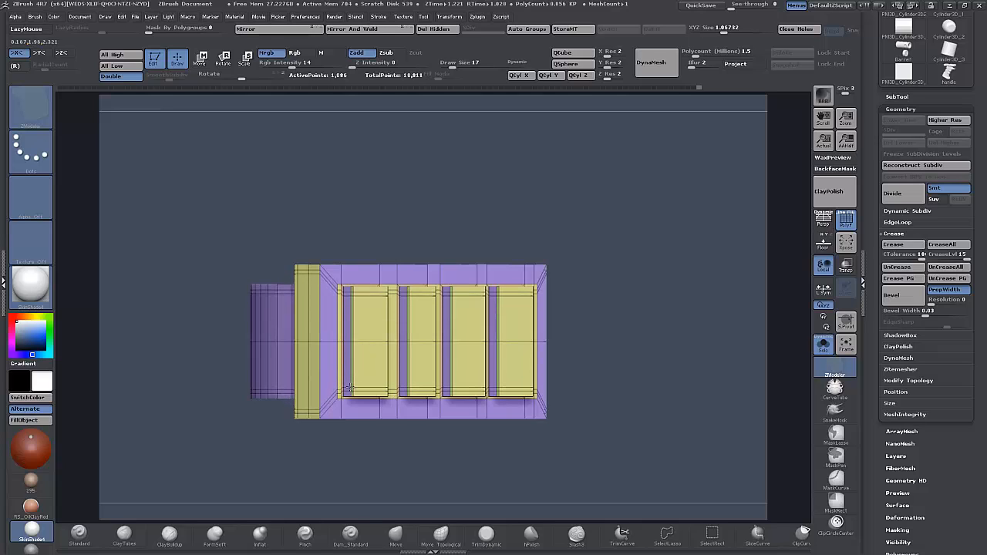
- Preview the subdivided magazine with and without its polyframe and examine the smoothing of the base and ridges
drag(594, 381, 572, 297)
drag(637, 359, 612, 399)
key(ctrl+d)
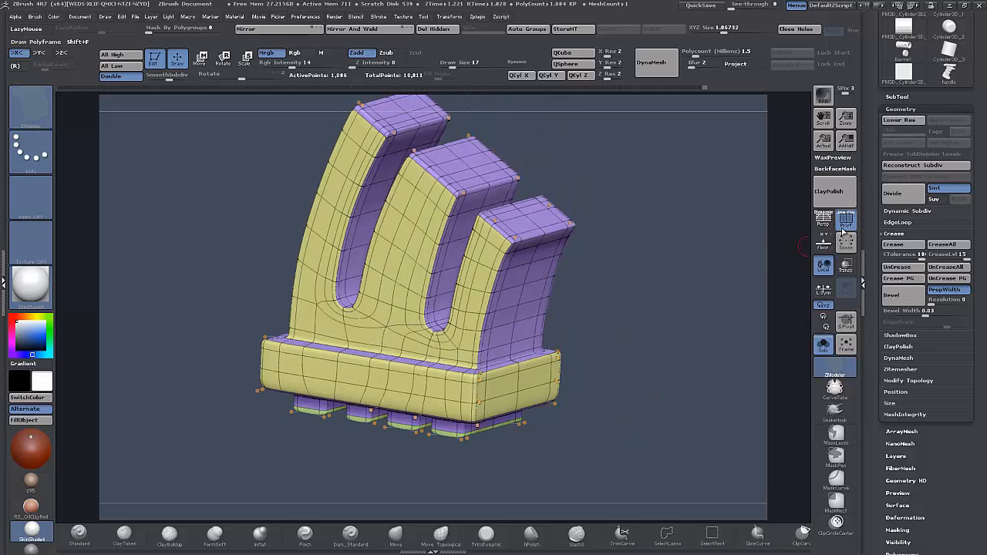
click(843, 229)
drag(642, 357, 643, 312)
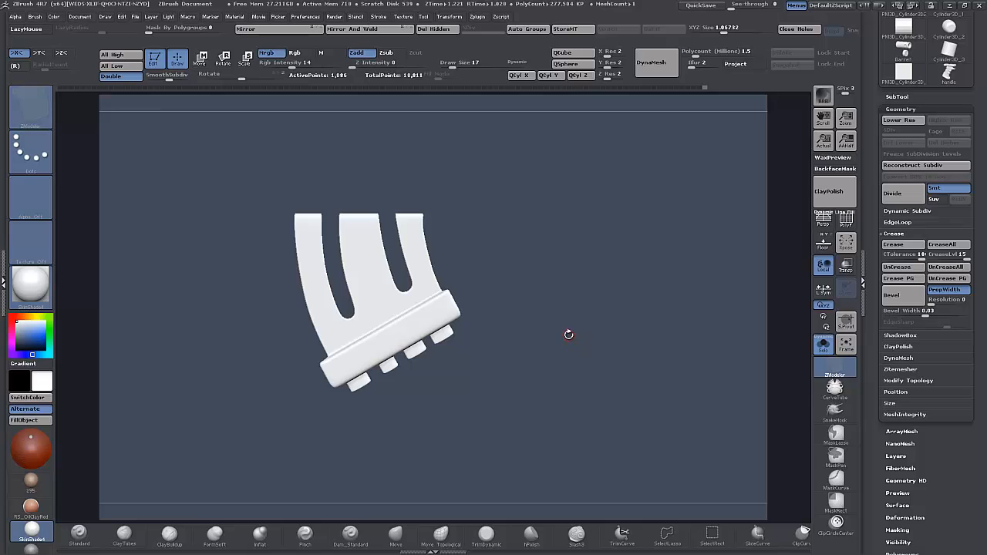
drag(565, 328, 581, 393)
click(846, 220)
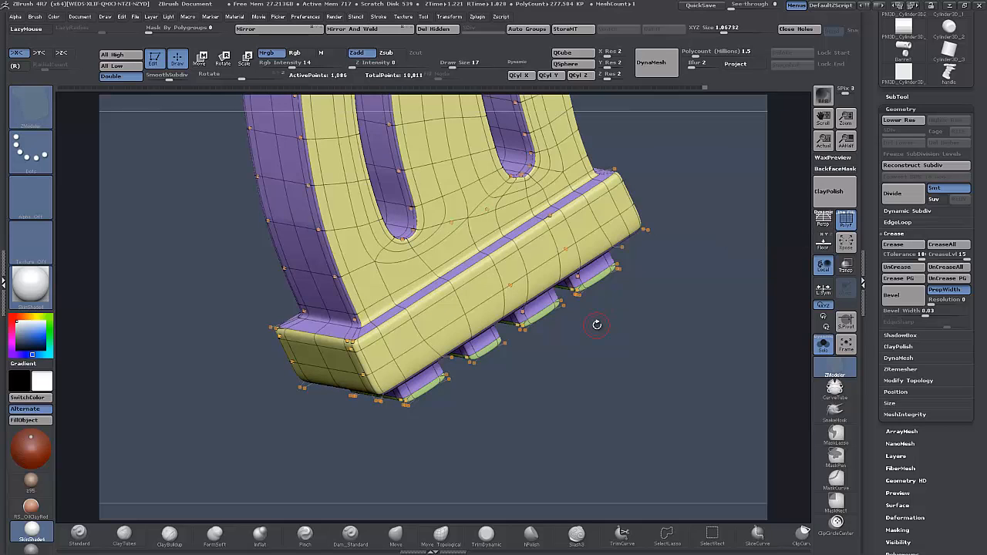
key(shift+d)
- Insert support edge loops around the base's perimeter, one near its upper edge and one near its lower edge
drag(568, 348, 510, 375)
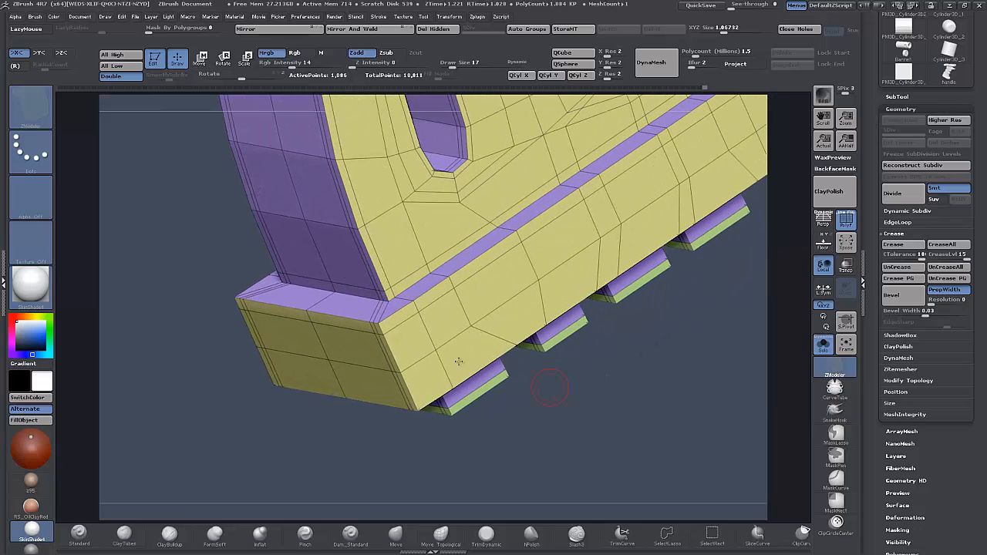
click(401, 297)
drag(223, 477, 217, 453)
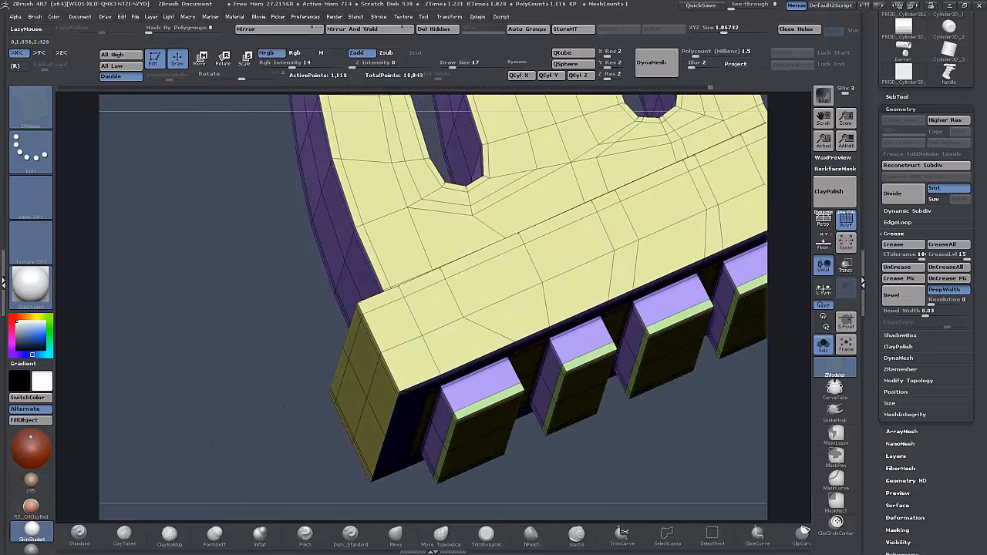
click(397, 382)
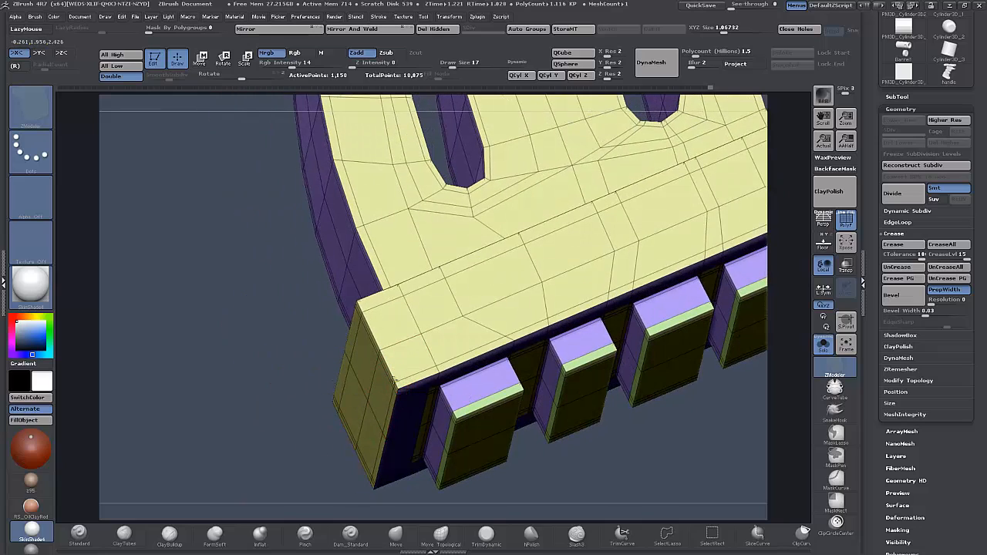
- Set the ZModeler edge action to Slide with target EdgeLoop Complete
drag(214, 360, 239, 324)
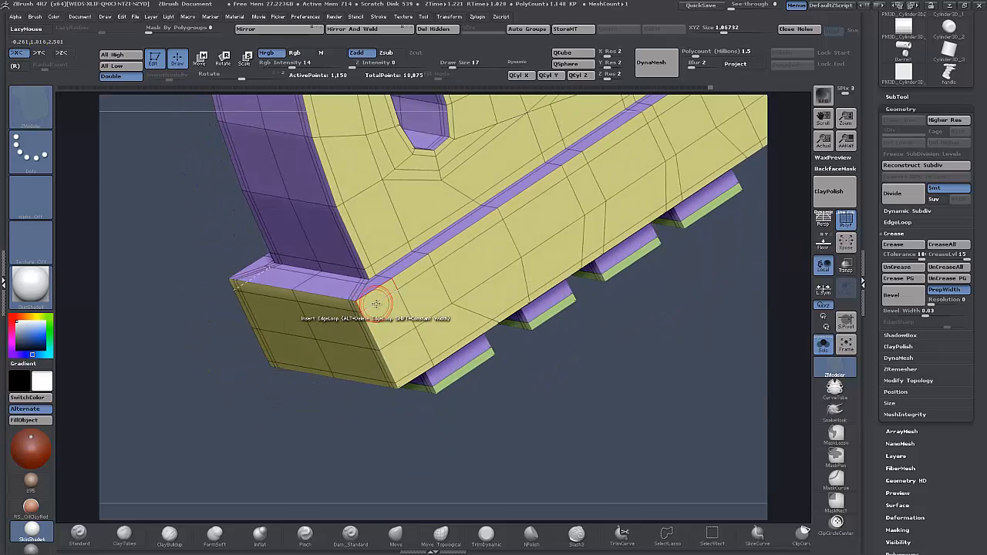
key(space)
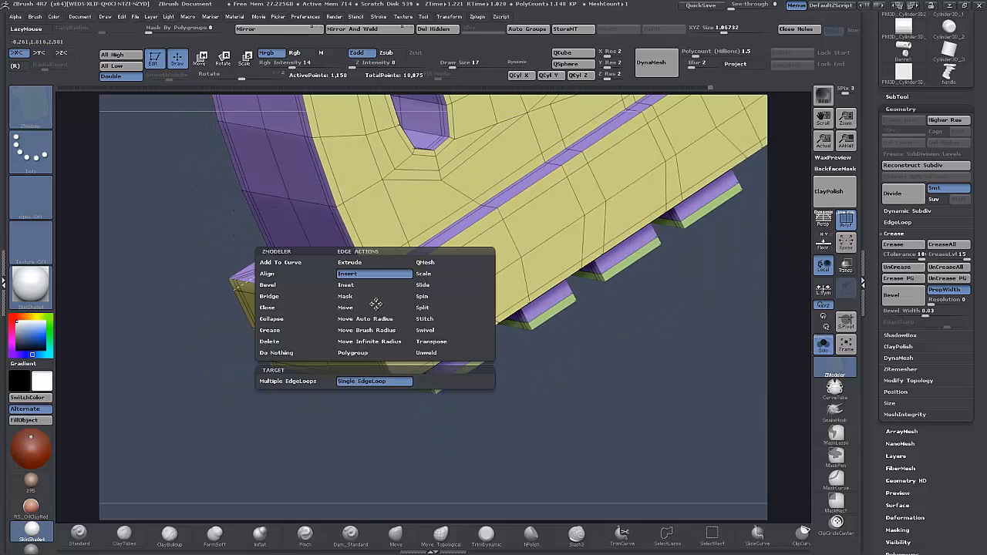
click(447, 285)
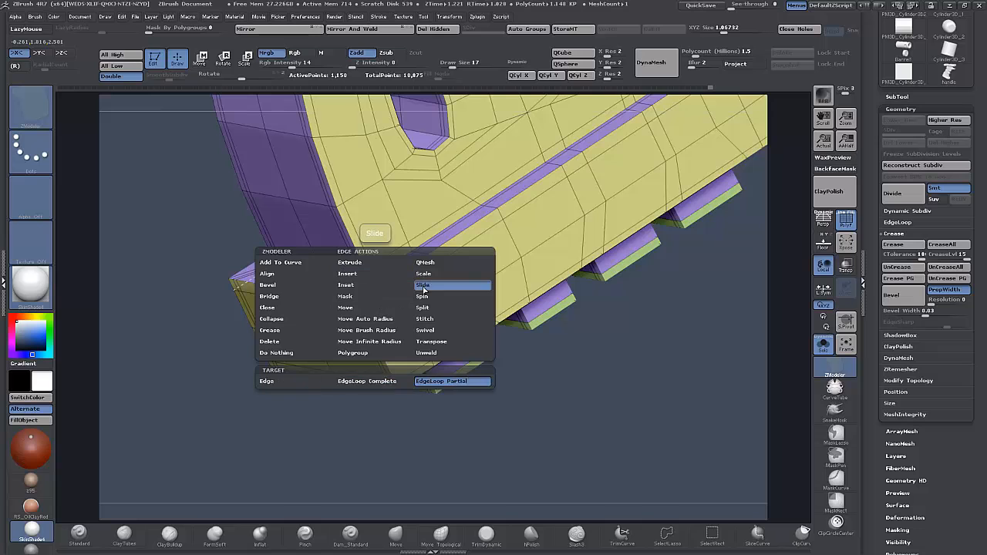
click(351, 381)
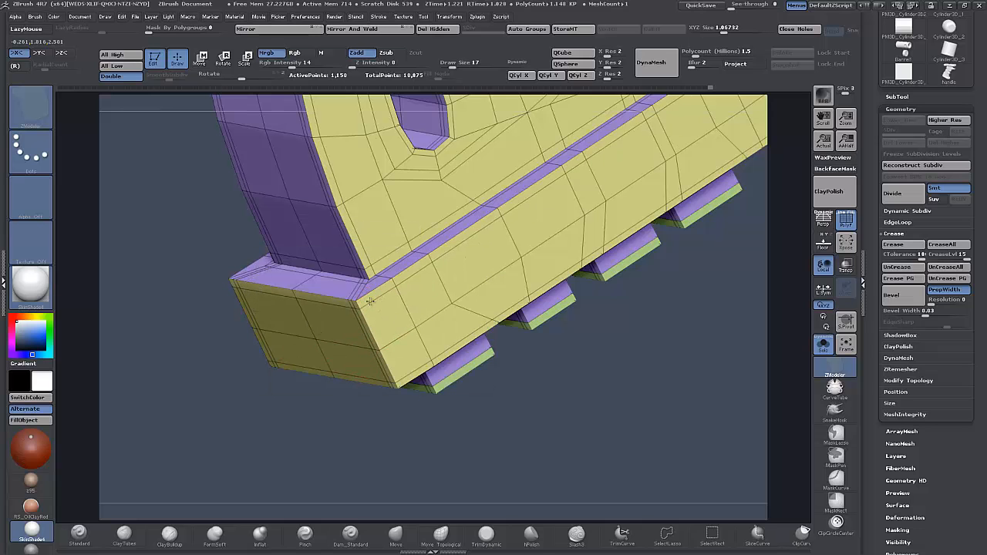
- Isolate the outer side of the ridge at the base's lower end with a mask, move it toward that end and clear the mask
drag(576, 422, 587, 359)
drag(628, 334, 577, 396)
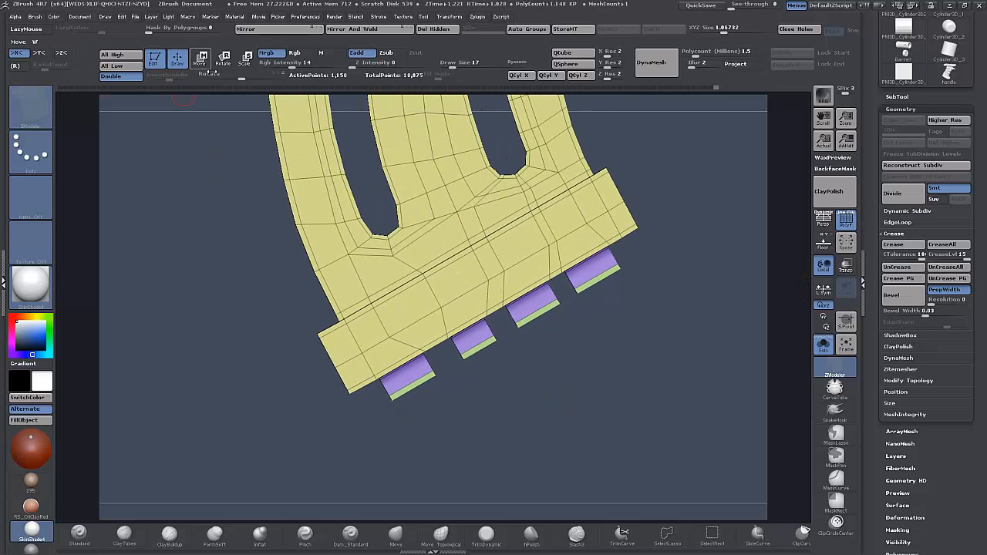
key(w)
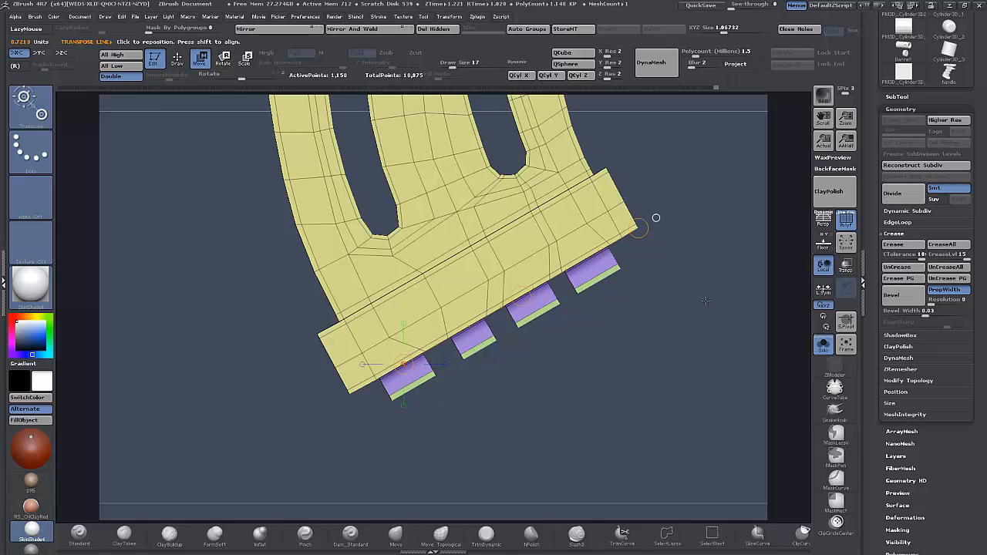
click(823, 242)
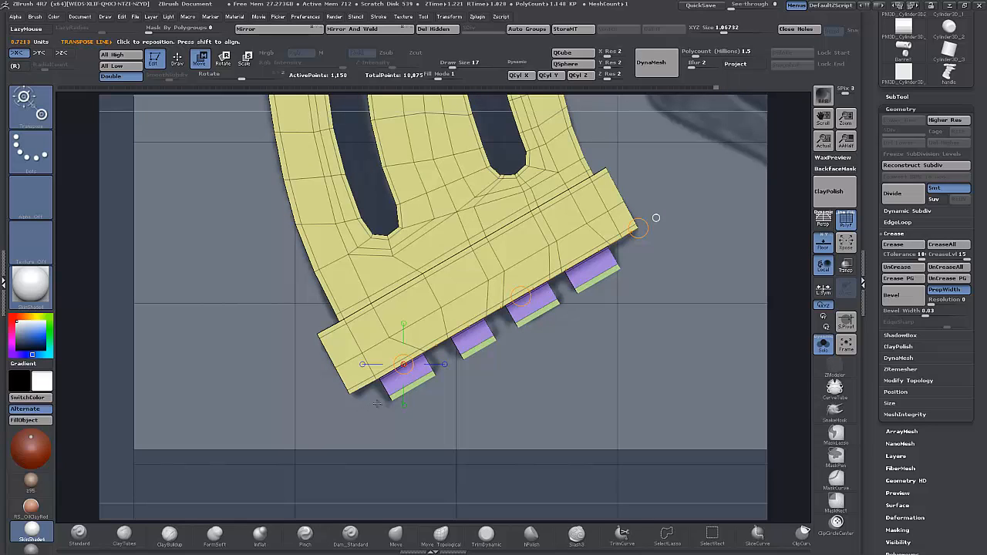
key(ctrl)
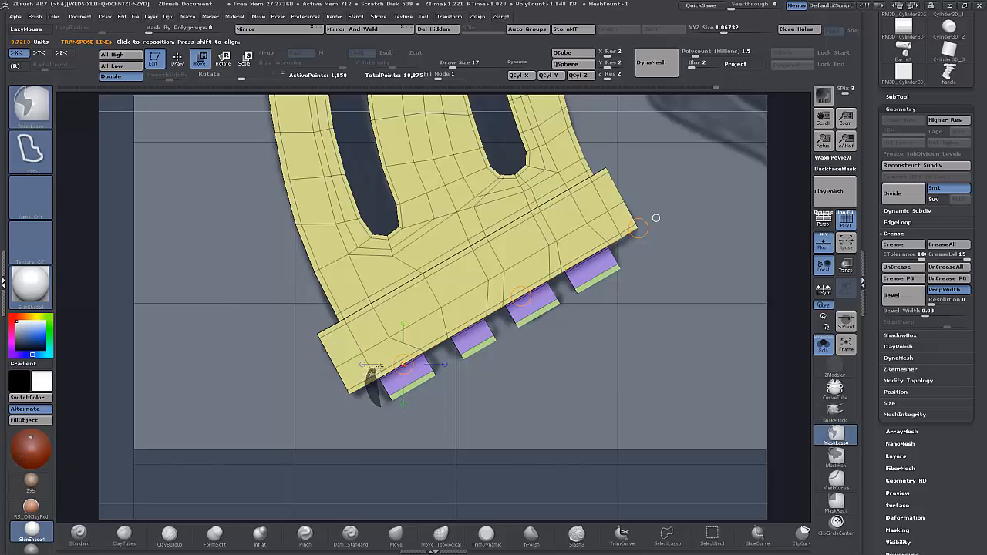
ctrl+drag(399, 427, 399, 426)
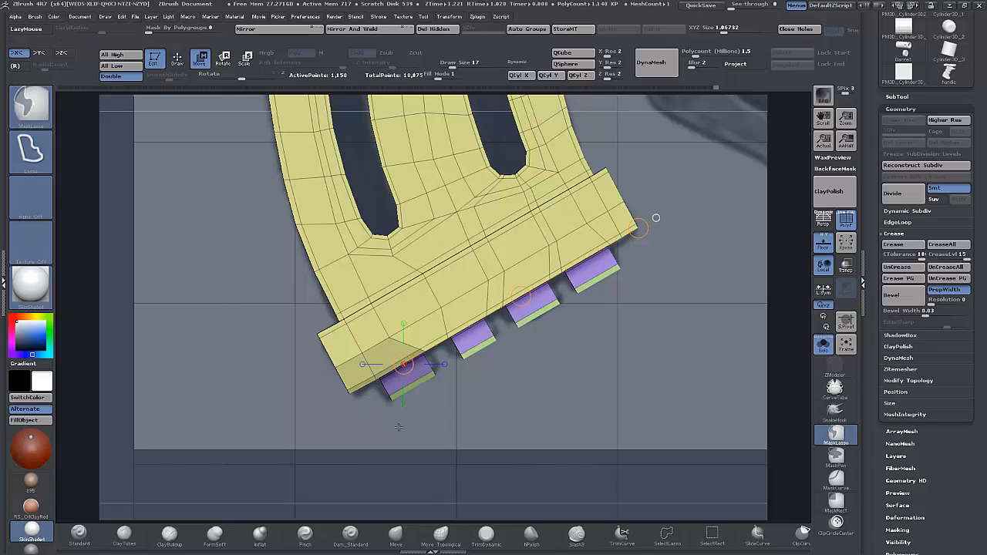
ctrl+click(409, 430)
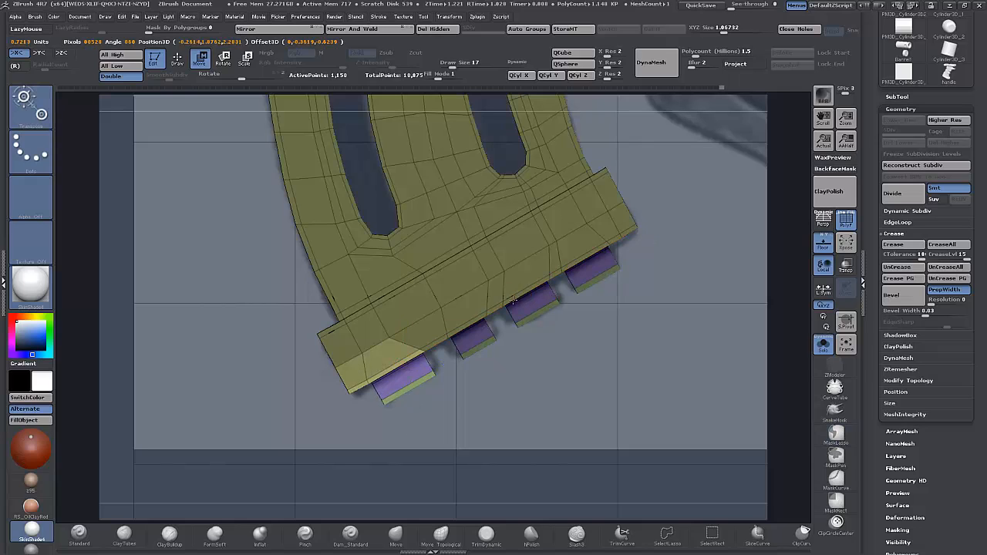
key(ctrl+d)
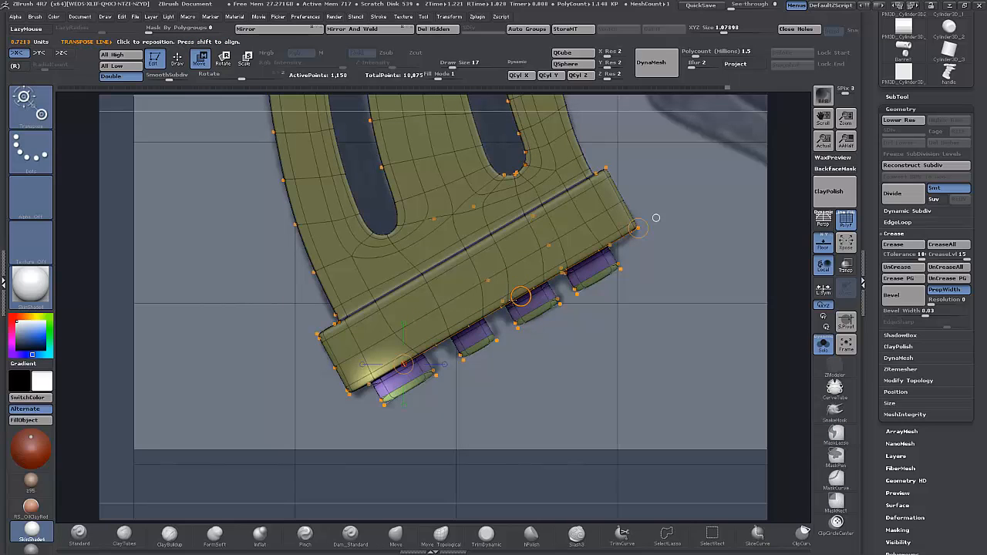
ctrl+drag(482, 424, 464, 443)
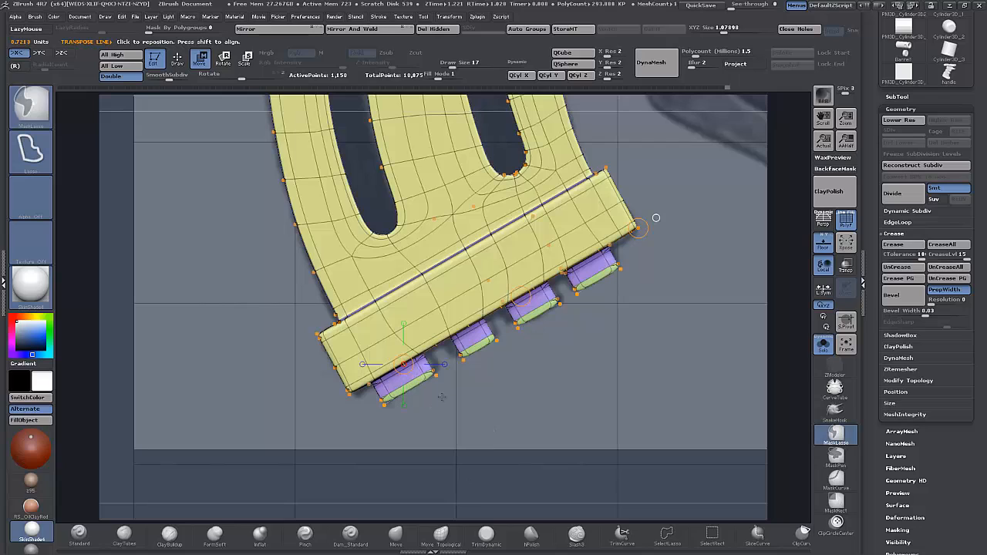
- Isolate the inner side of the ridge at the base's lower end with a mask, move it toward the second ridge and clear the mask
mouse_move(421, 377)
ctrl+mouse_down()
mouse_move(420, 342)
mouse_move(450, 399)
ctrl+mouse_up()
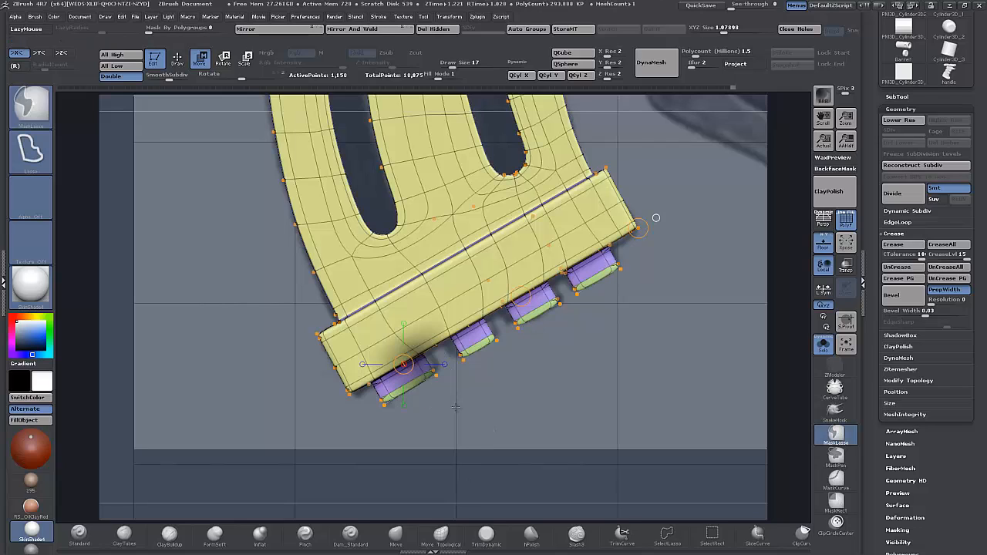
ctrl+click(478, 430)
drag(522, 299, 528, 295)
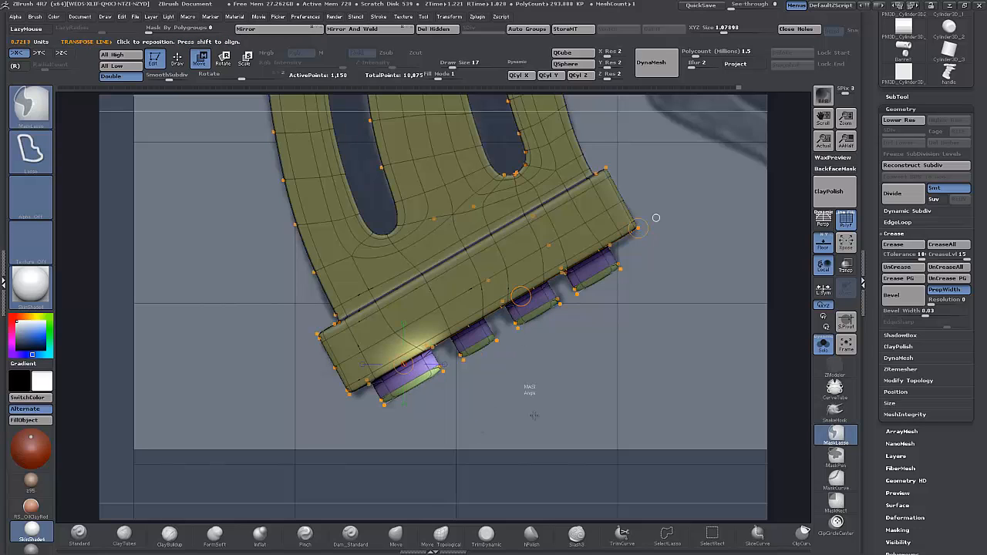
ctrl+click(656, 218)
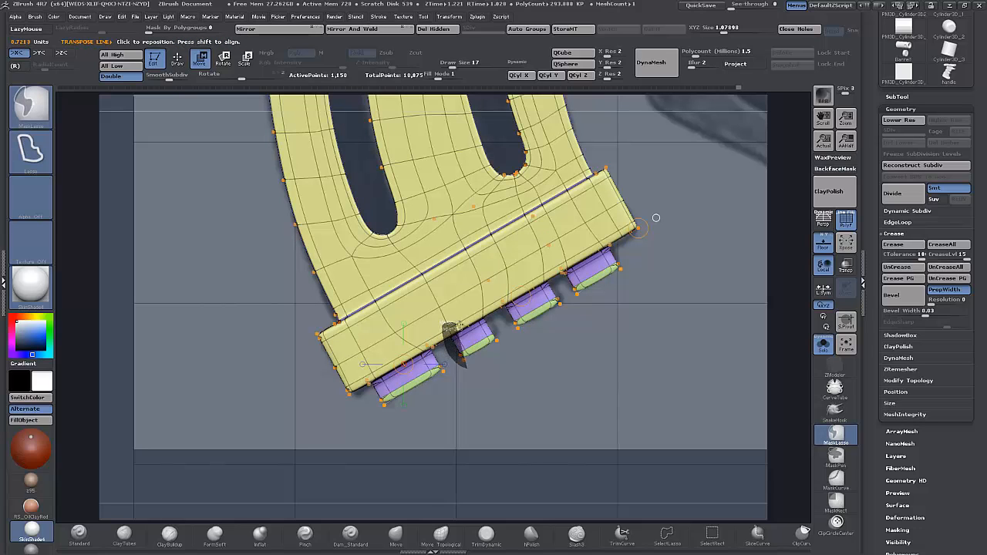
- Widen the second ridge from the base's lower end by isolating each side with a mask and moving it toward the neighbouring ridge
ctrl+drag(478, 379, 480, 381)
ctrl+click(498, 415)
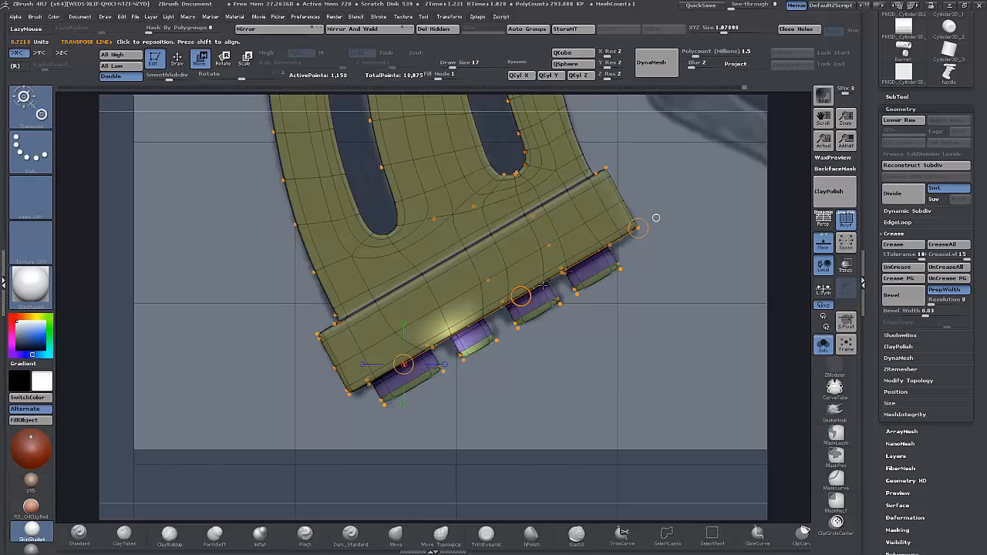
drag(519, 296, 511, 301)
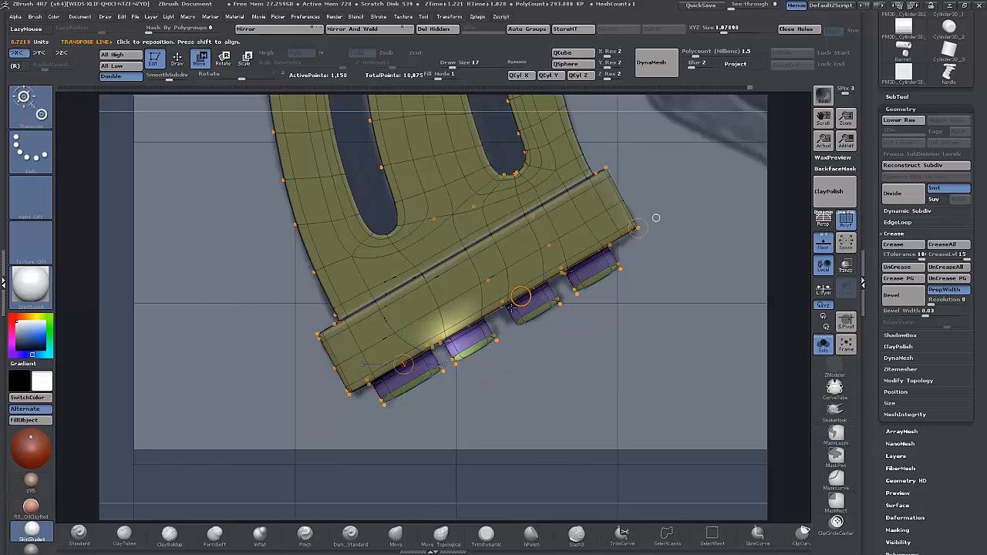
ctrl+click(505, 379)
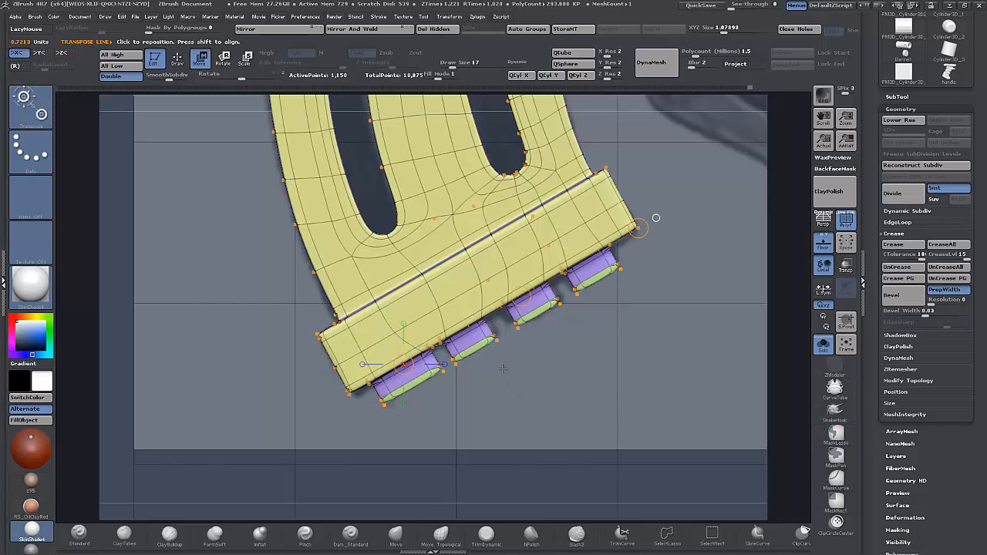
mouse_move(503, 367)
ctrl+mouse_down()
mouse_move(483, 310)
mouse_move(515, 374)
ctrl+mouse_up()
ctrl+click(521, 404)
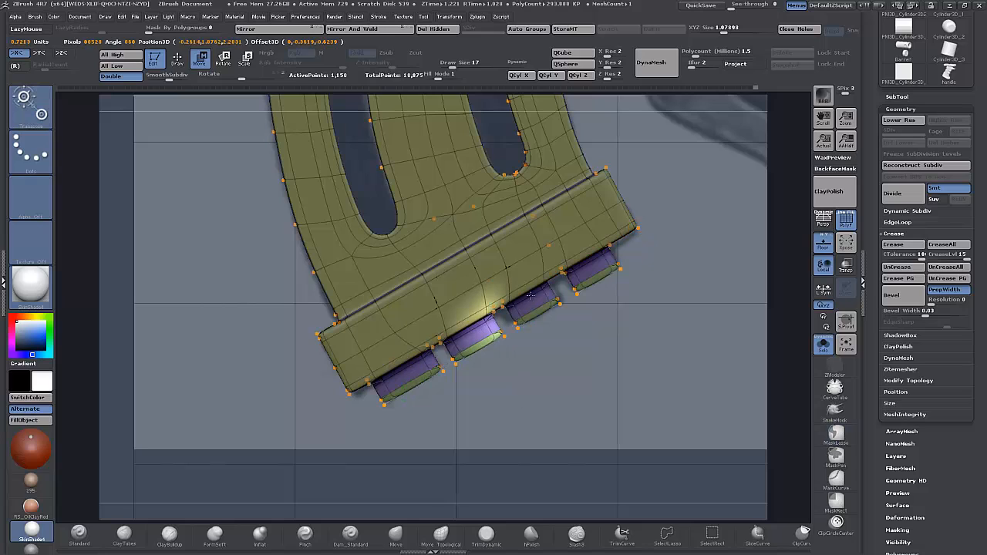
ctrl+drag(655, 216, 657, 219)
- Widen the third ridge from the base's lower end by isolating each side with a mask and moving it outward
mouse_move(503, 286)
ctrl+mouse_down()
mouse_move(500, 330)
mouse_move(539, 350)
ctrl+mouse_up()
ctrl+click(557, 350)
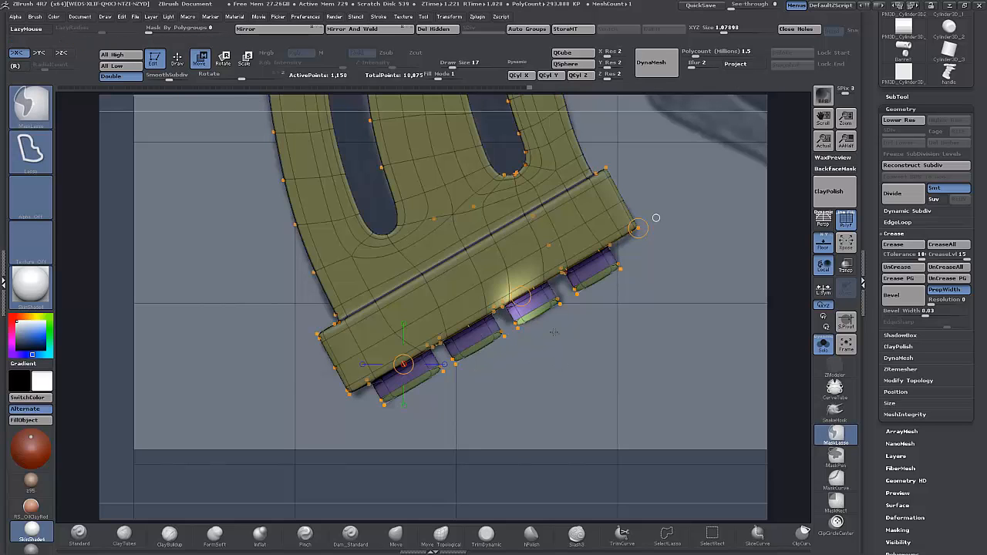
shift+drag(521, 296, 512, 295)
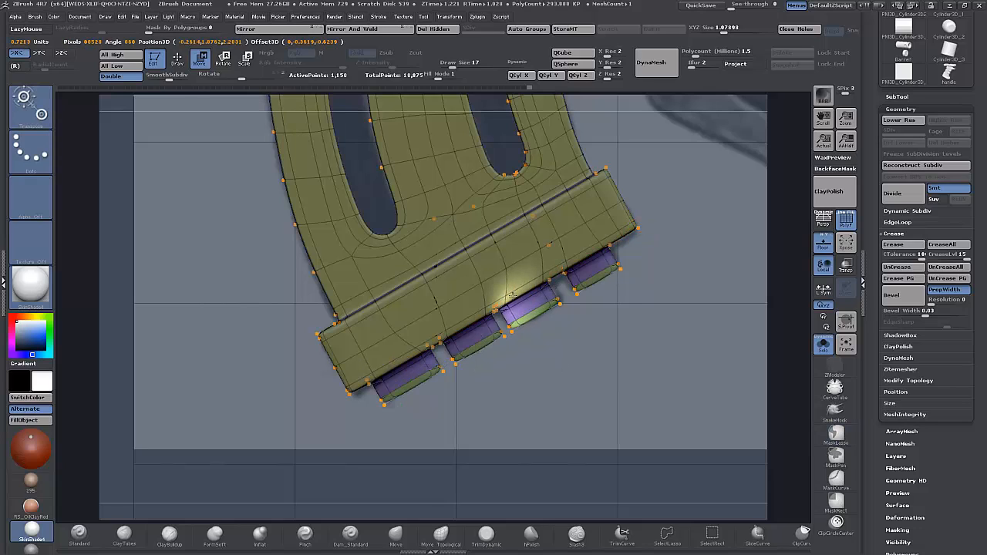
ctrl+click(656, 216)
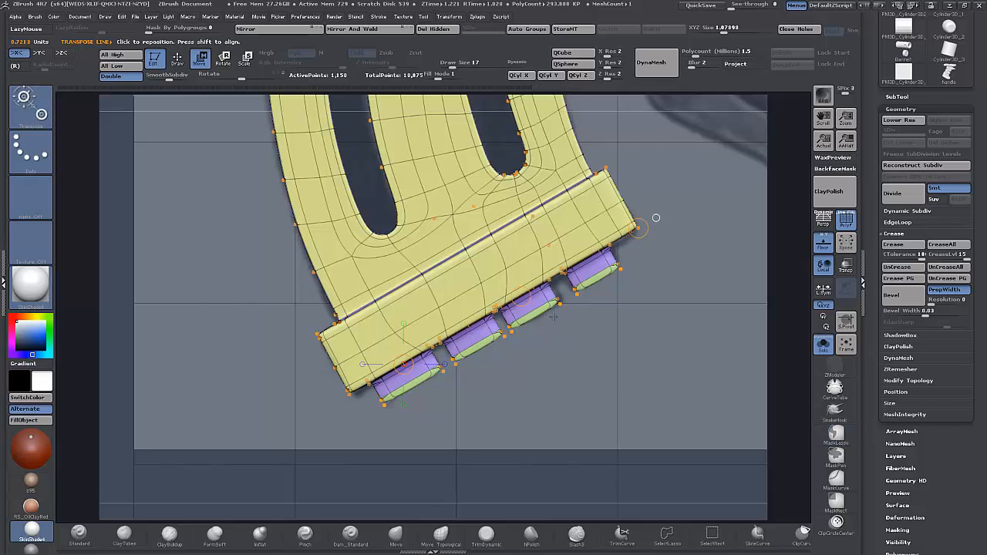
mouse_move(532, 274)
ctrl+mouse_down()
mouse_move(567, 359)
mouse_move(573, 340)
ctrl+mouse_up()
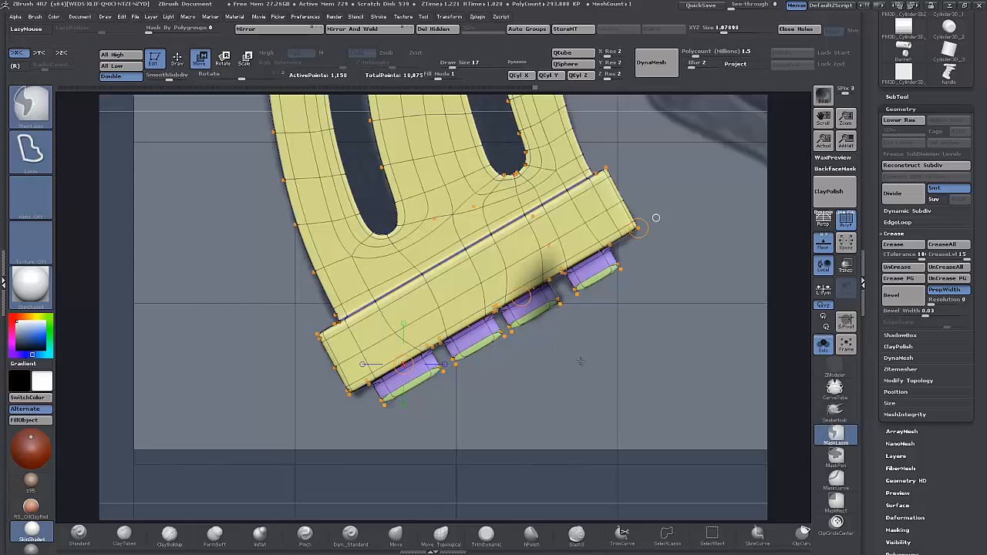
ctrl+click(573, 341)
shift+drag(521, 295, 526, 294)
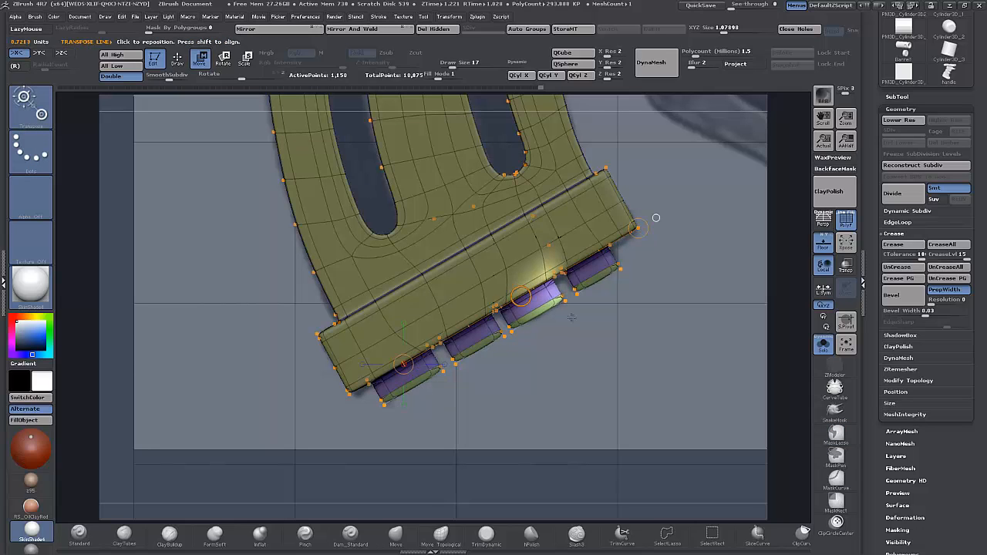
ctrl+click(600, 299)
key(ctrl)
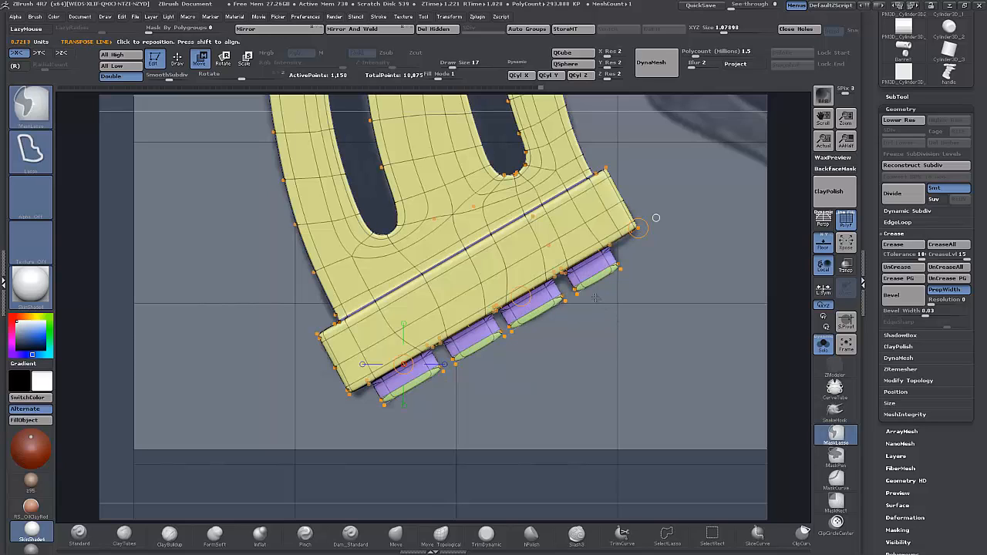
- Widen the ridge at the base's upper end by isolating each side with a mask and moving it outward, then clear the mask
ctrl+drag(596, 320, 602, 343)
ctrl+click(603, 347)
drag(520, 295, 519, 294)
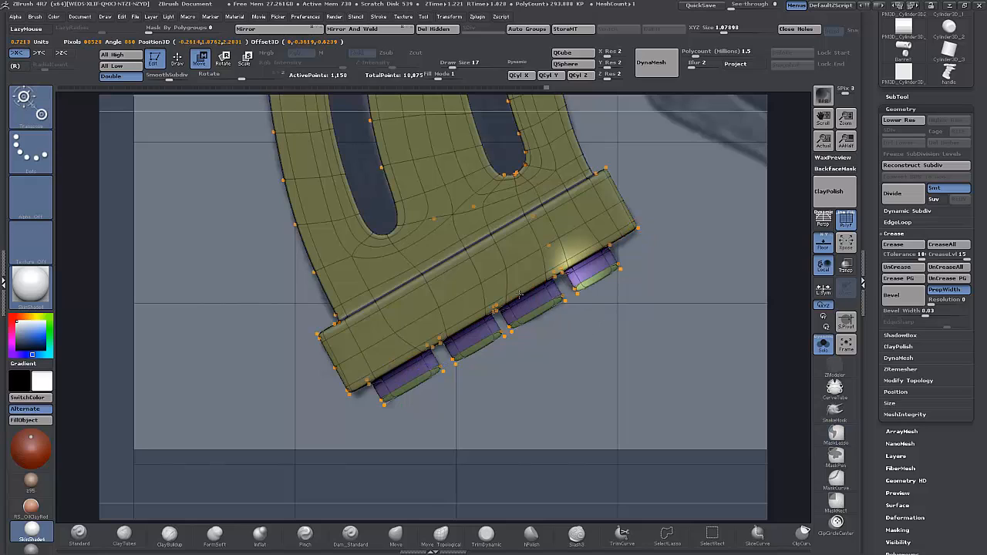
ctrl+click(654, 218)
key(ctrl)
mouse_move(621, 285)
ctrl+mouse_down()
mouse_move(595, 253)
mouse_move(623, 248)
ctrl+mouse_up()
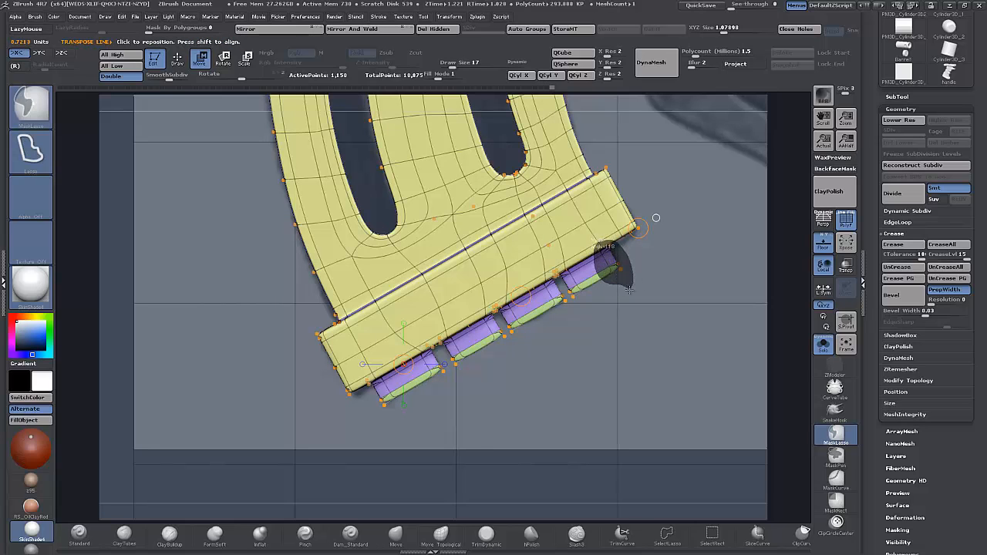
ctrl+drag(629, 290, 631, 291)
ctrl+click(632, 324)
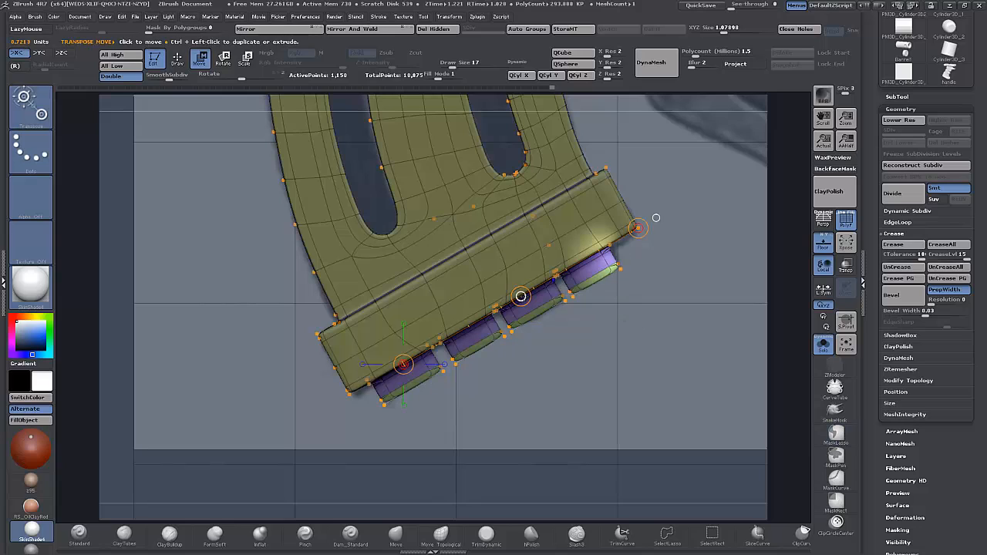
drag(520, 297, 530, 294)
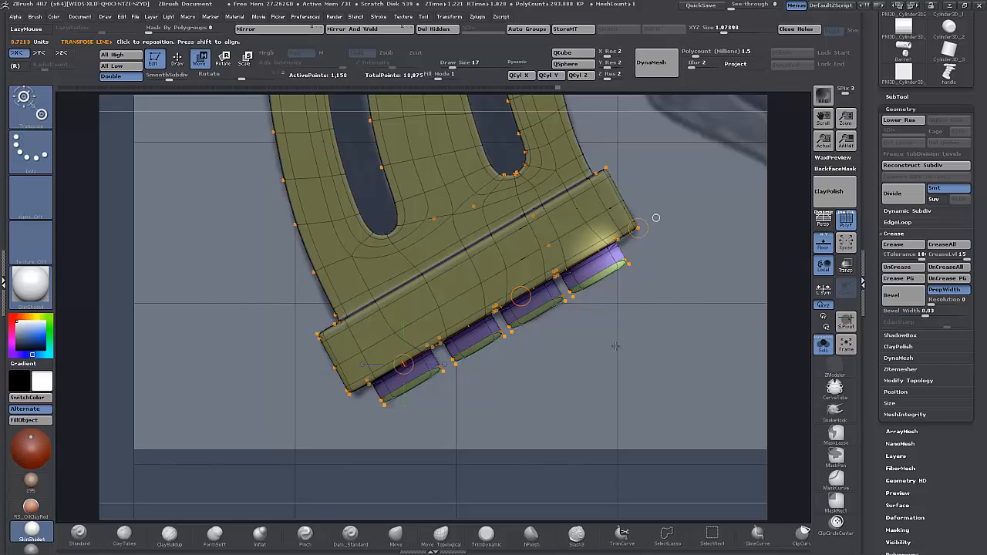
click(846, 219)
key(ctrl)
ctrl+drag(587, 420, 579, 425)
- Turn off the magazine's smooth subdivision preview, show its polyframe and hide the floor grid
drag(579, 426, 638, 369)
key(shift+d)
click(845, 220)
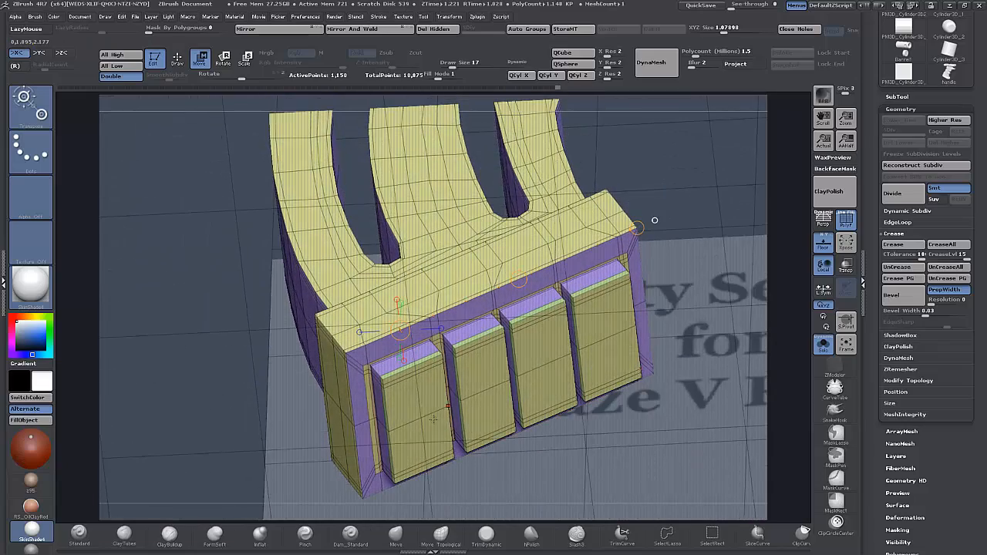
drag(654, 220, 707, 320)
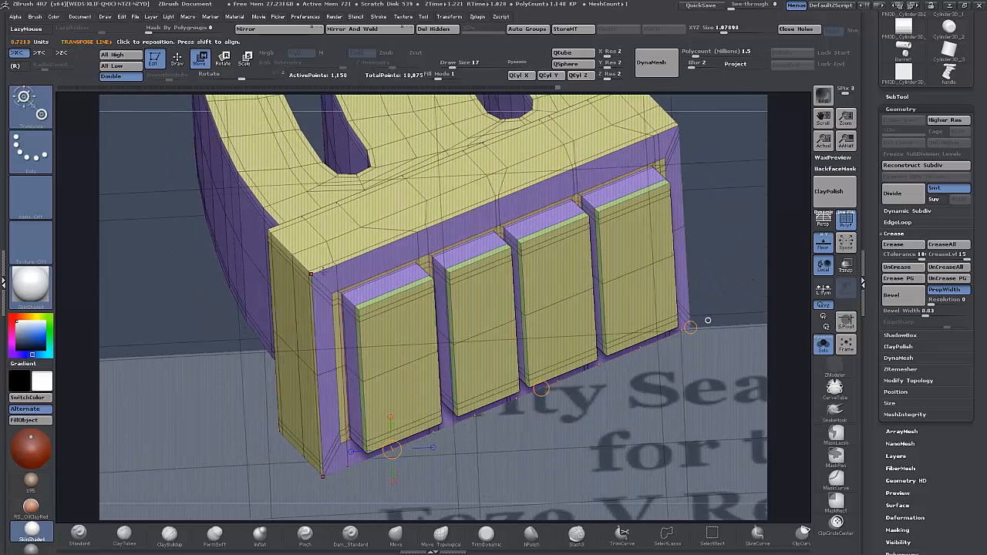
key(q)
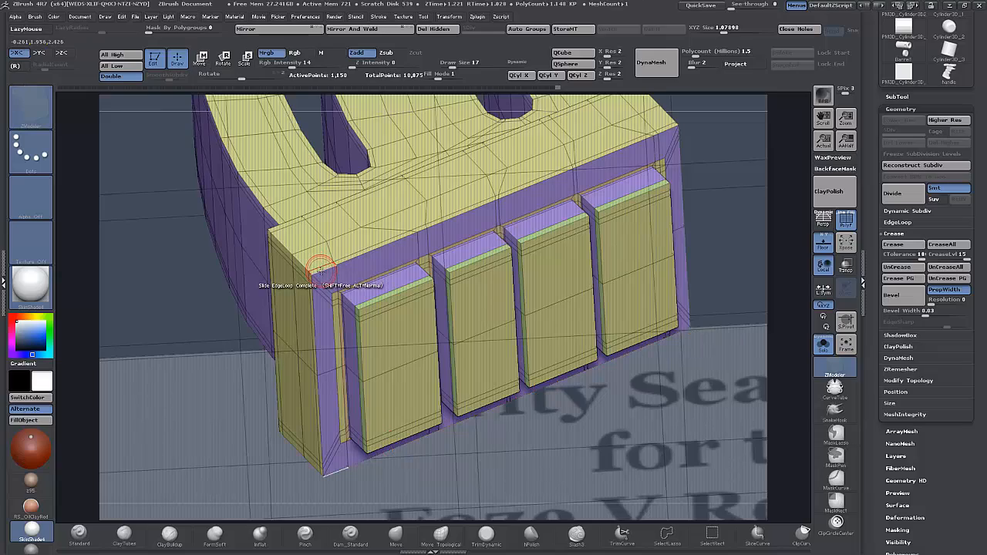
alt+drag(612, 432, 550, 431)
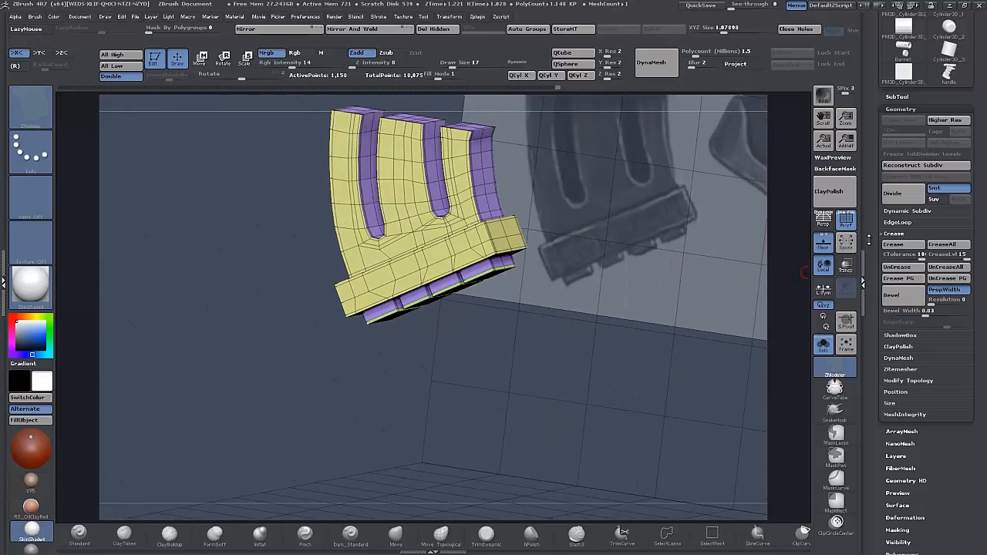
click(823, 243)
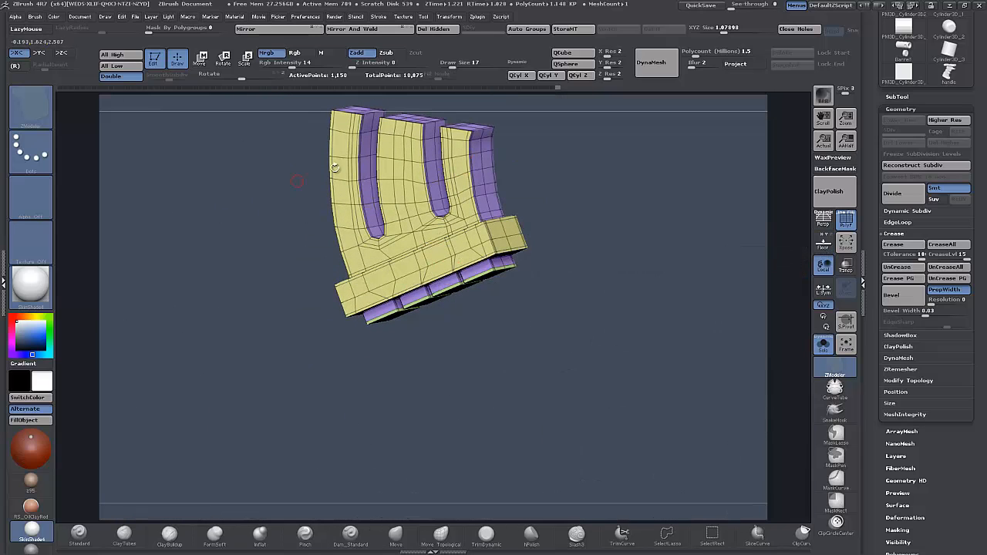
- Examine the edge flow of the magazine's base, its corners and its underside ridges from several angles
alt+drag(587, 278, 598, 206)
alt+drag(598, 206, 604, 286)
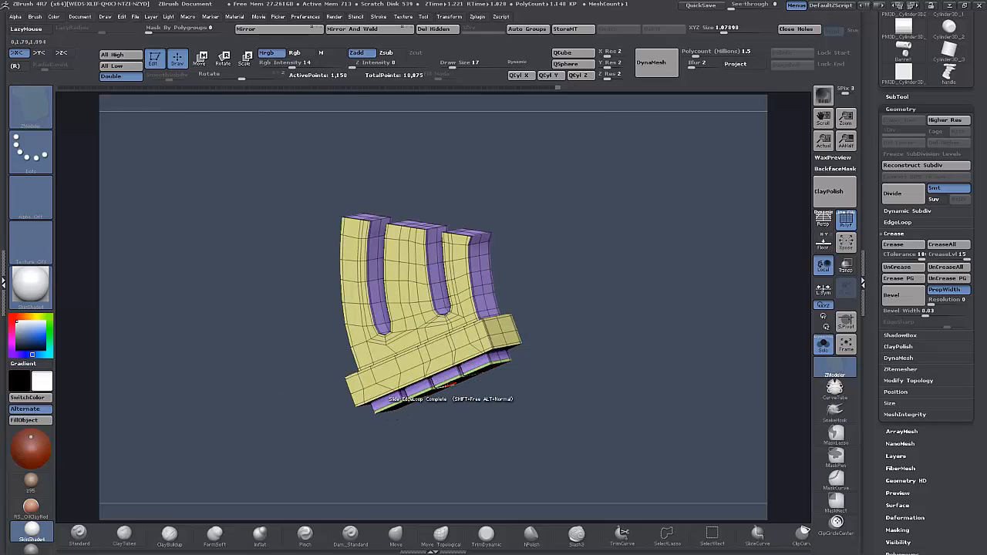
alt+drag(575, 380, 582, 358)
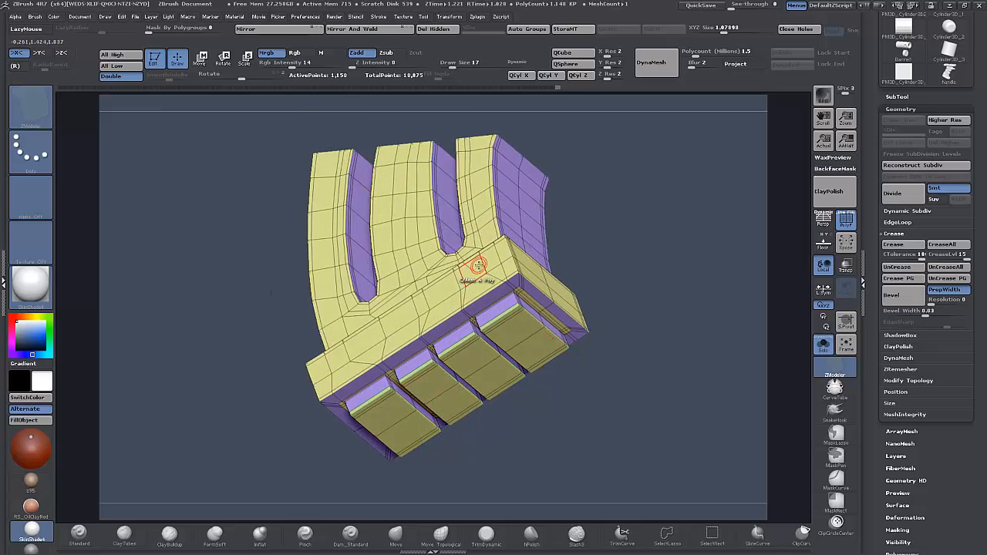
drag(649, 339, 655, 421)
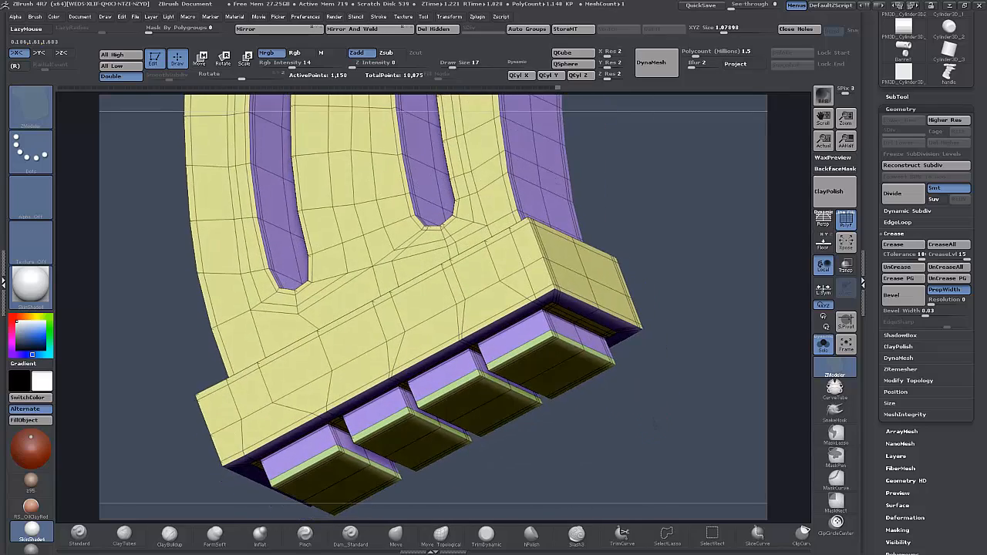
drag(679, 154, 631, 226)
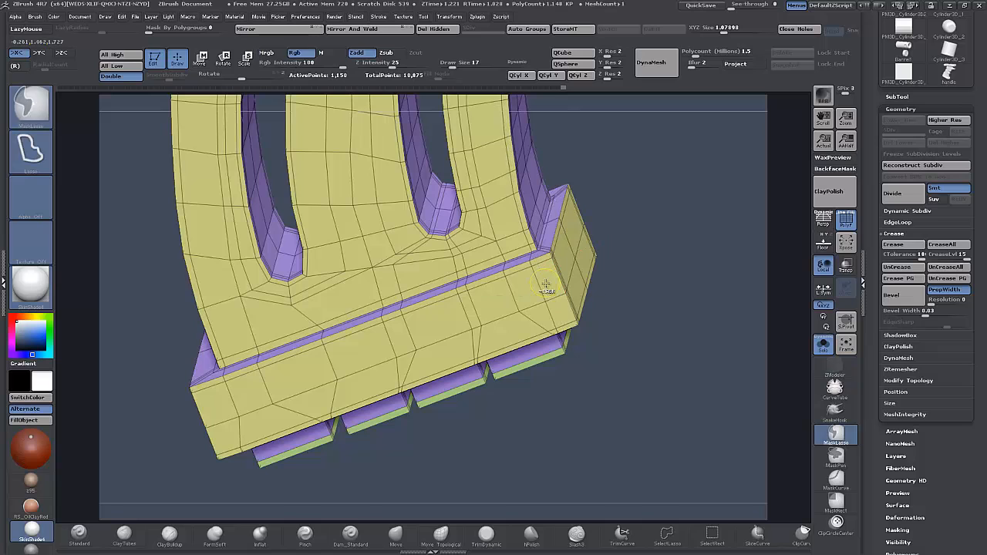
drag(599, 334, 606, 352)
drag(624, 332, 624, 362)
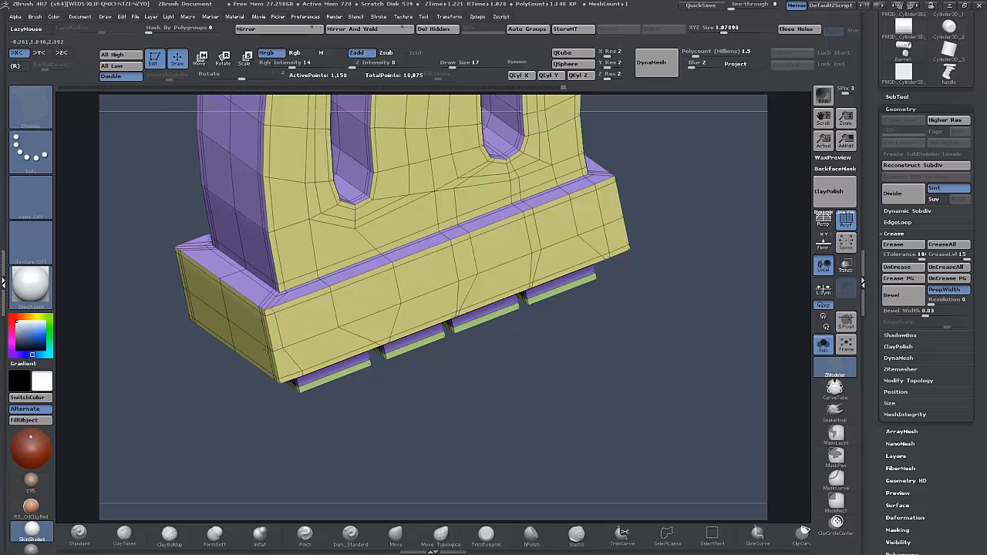
drag(250, 405, 239, 385)
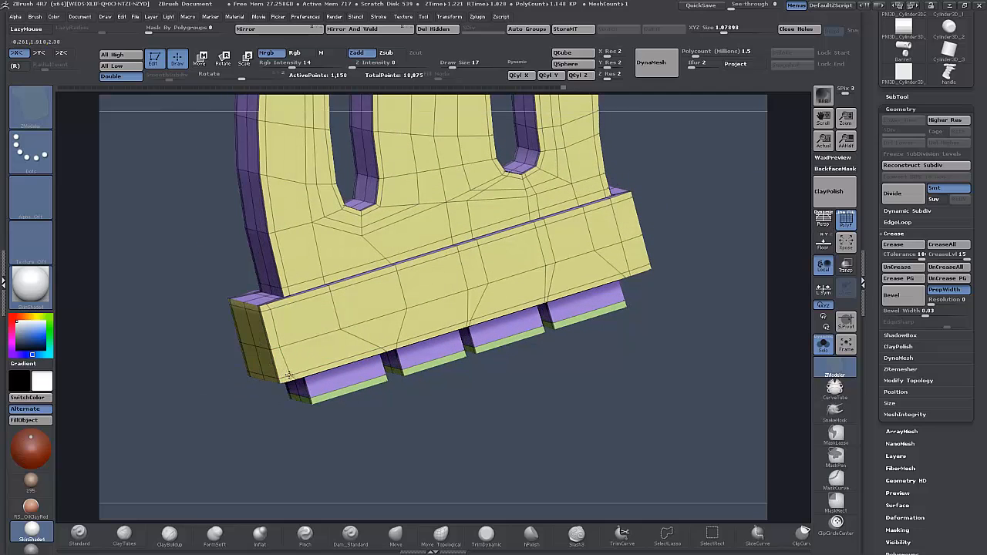
drag(290, 421, 286, 379)
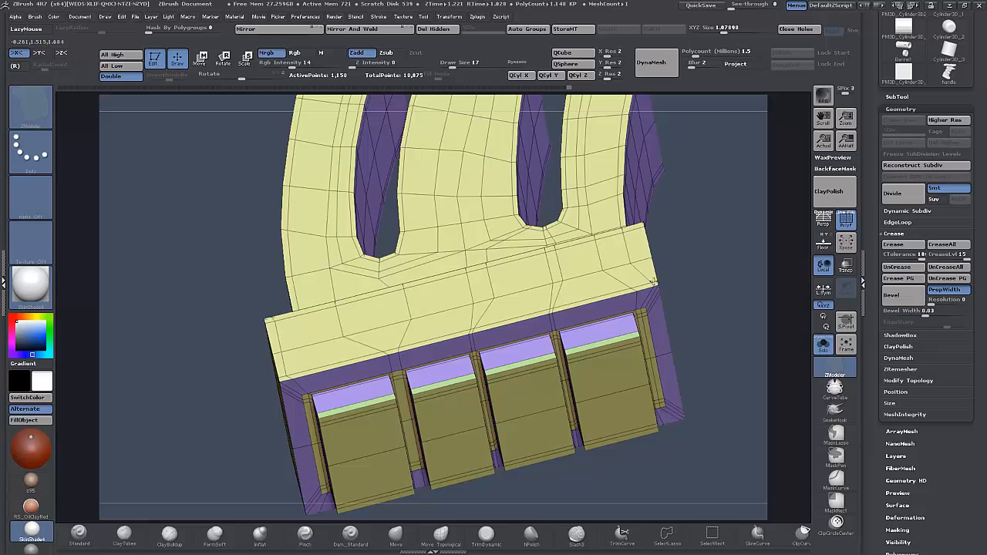
drag(708, 231, 707, 312)
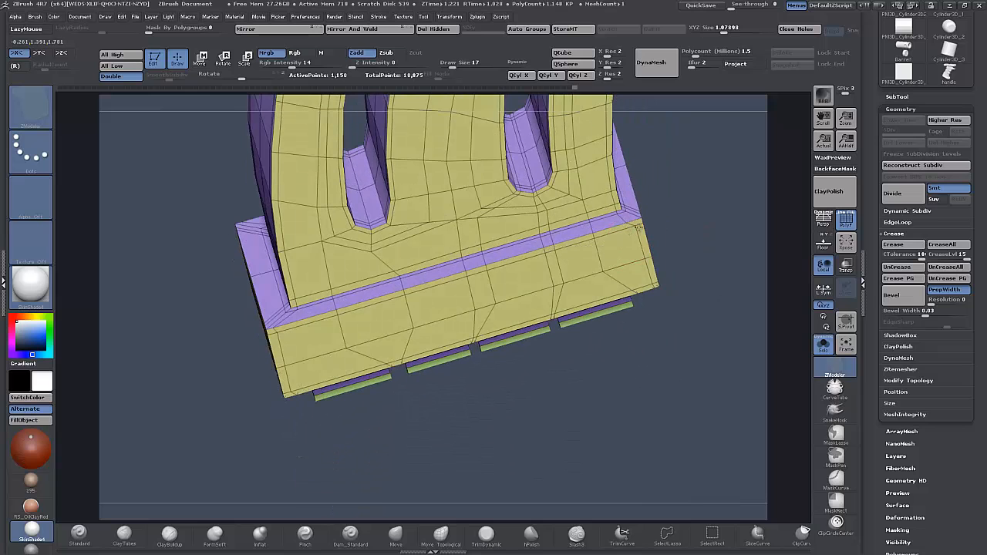
drag(632, 389, 265, 357)
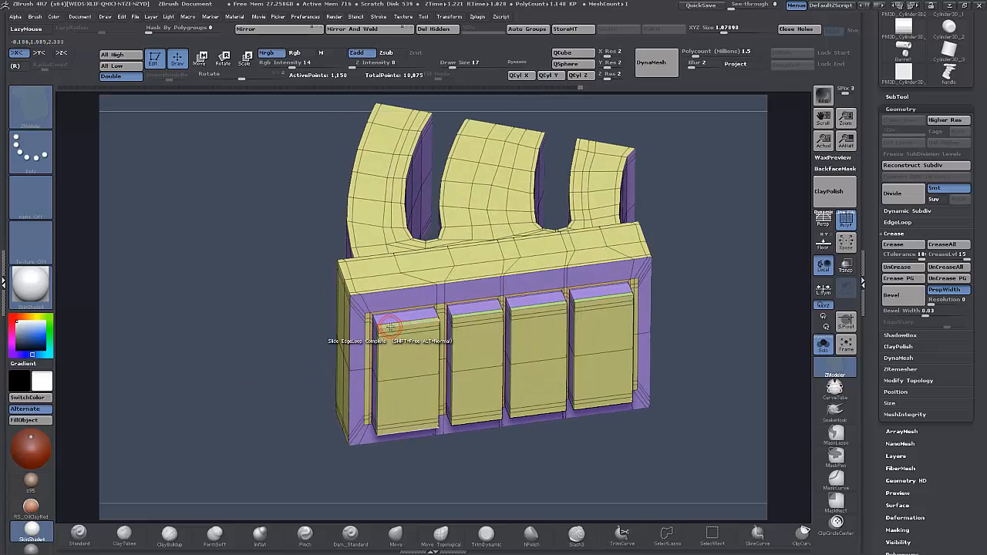
- Insert supporting edge loops close to both long sides of each of the four ridges on the base's underside
key(space)
click(358, 276)
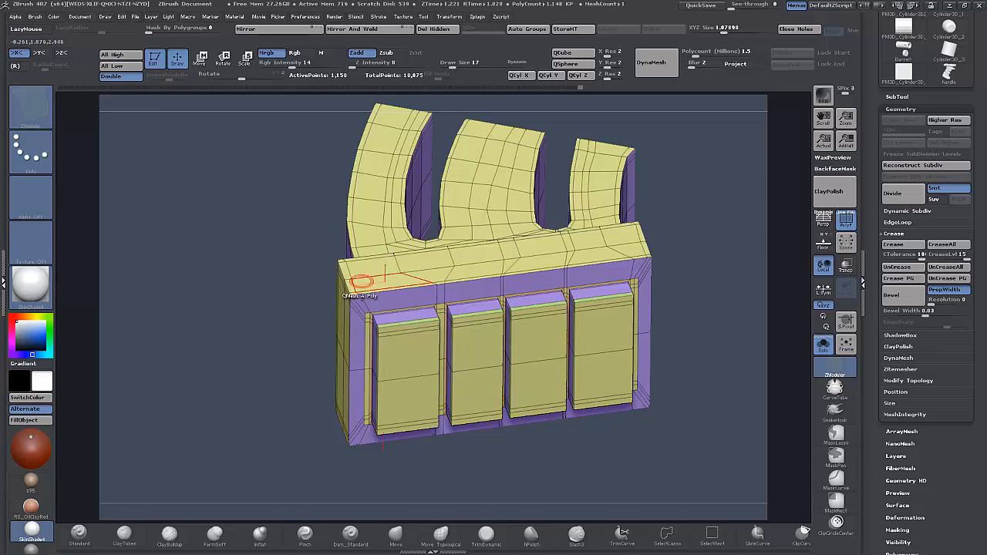
click(384, 325)
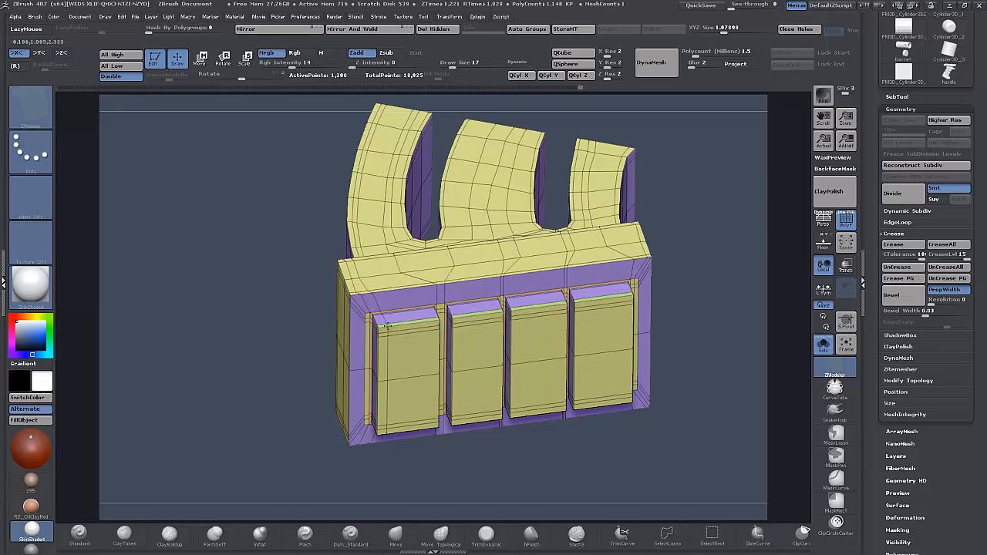
click(408, 322)
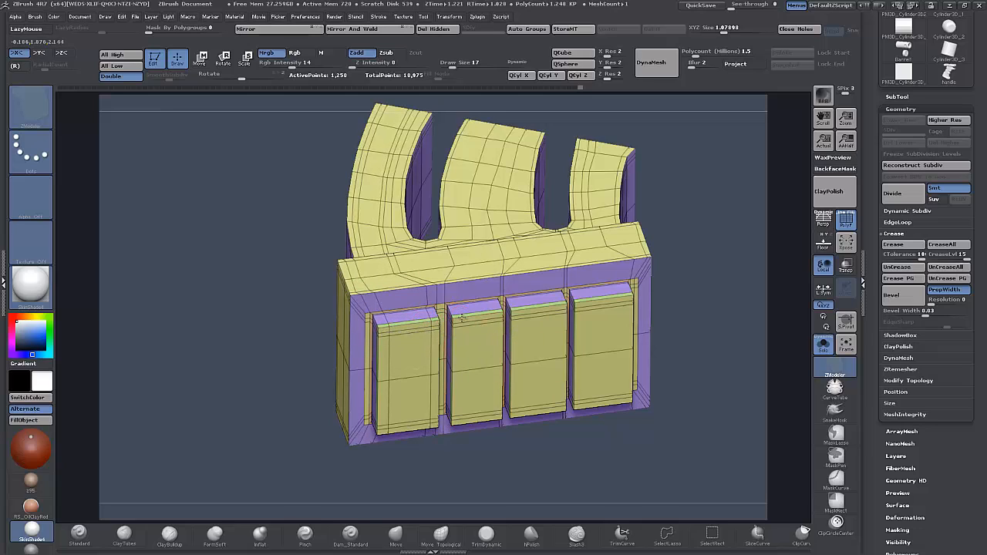
click(463, 316)
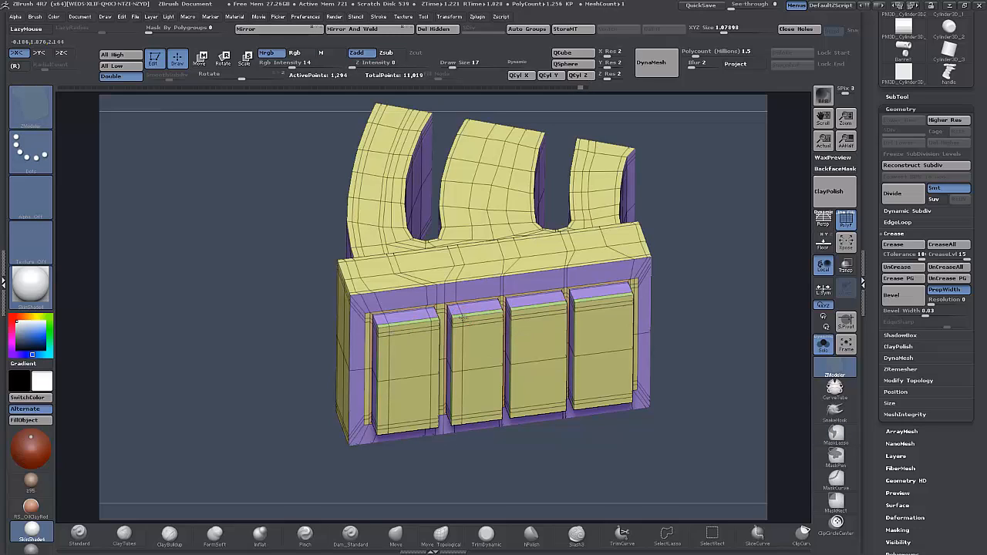
click(492, 312)
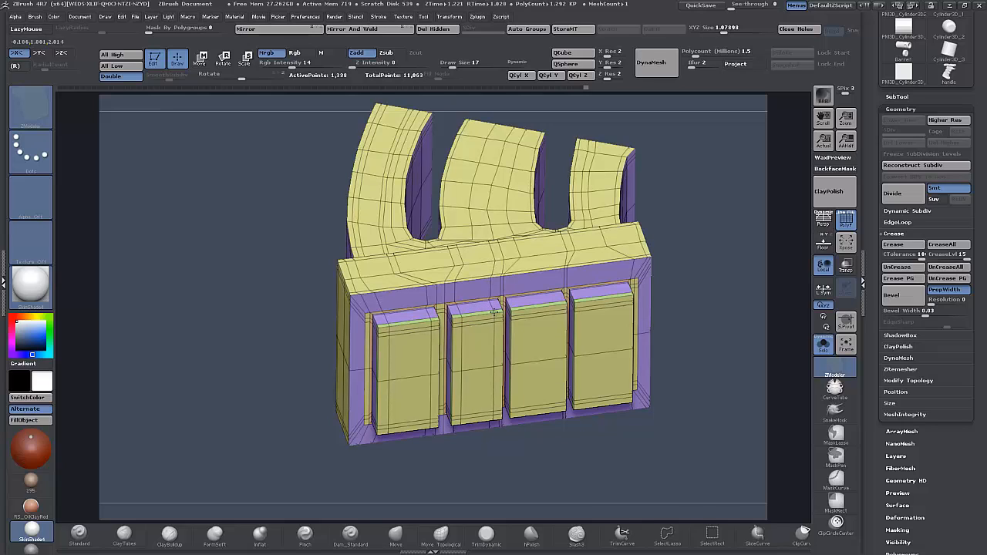
click(524, 309)
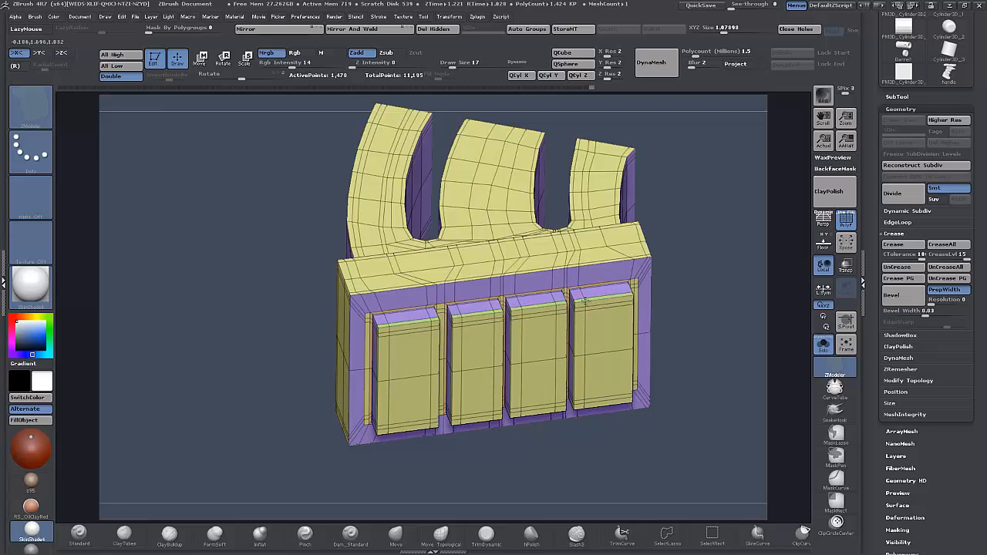
click(625, 296)
- Slide the points around the longer slot's closed end into a rounder curve and check it in the smooth subdivision preview
mouse_move(273, 303)
mouse_down()
mouse_move(262, 341)
mouse_move(233, 278)
mouse_move(157, 226)
mouse_move(203, 367)
mouse_move(221, 338)
mouse_move(177, 244)
mouse_move(239, 290)
mouse_move(280, 299)
mouse_up()
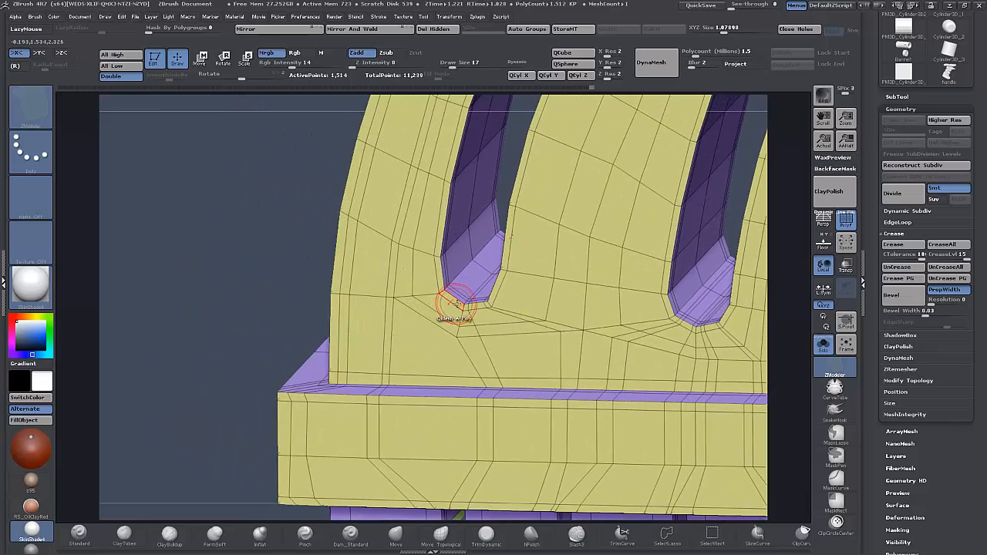
key(space)
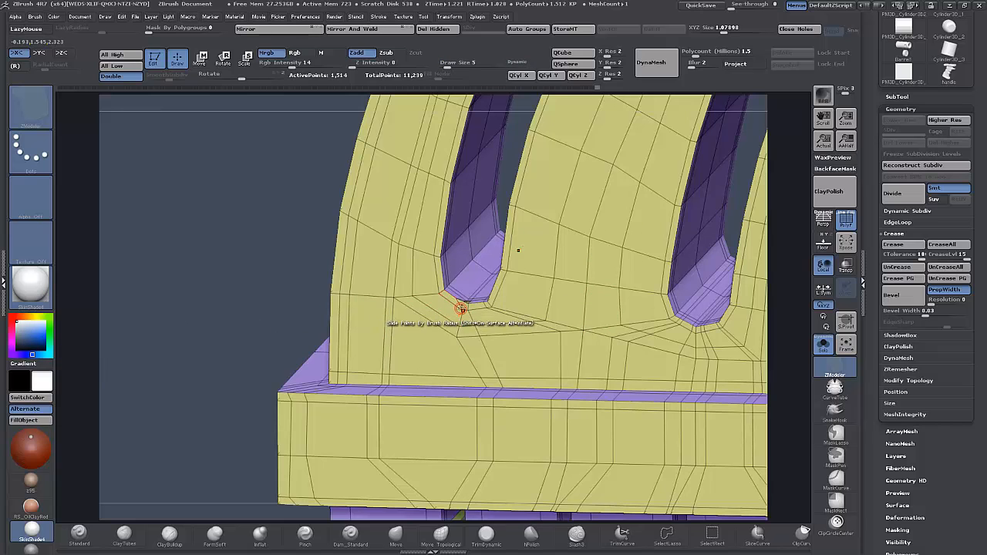
drag(339, 297, 466, 287)
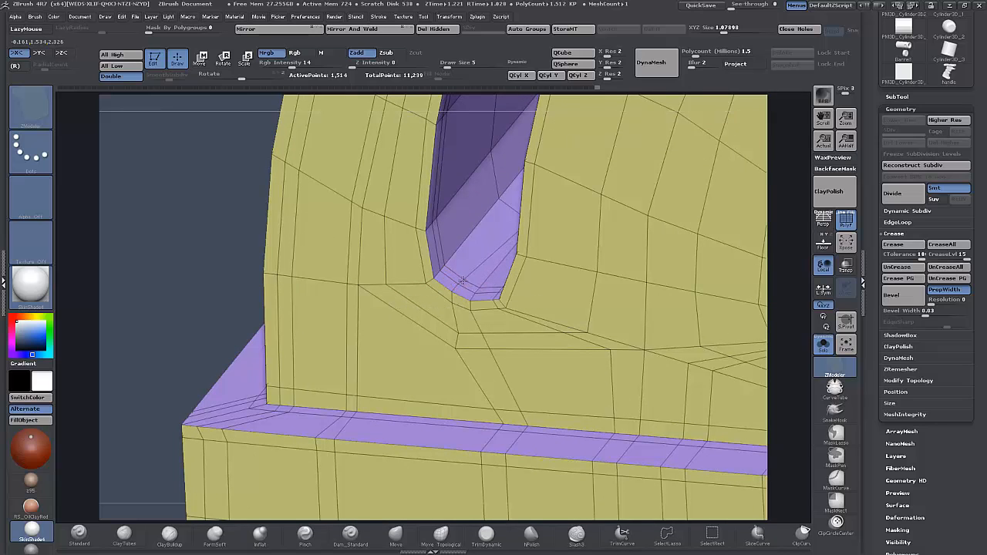
drag(185, 292, 222, 269)
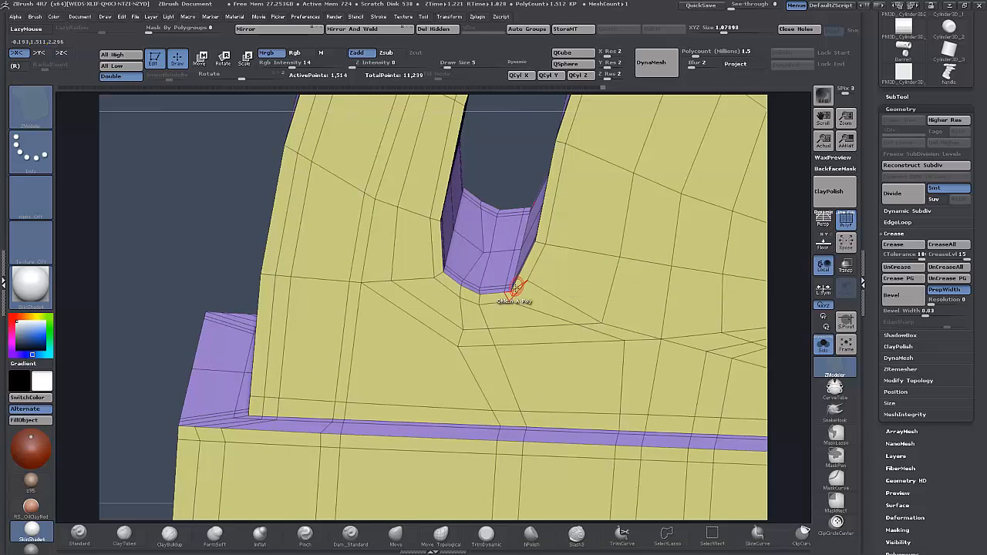
drag(148, 250, 168, 254)
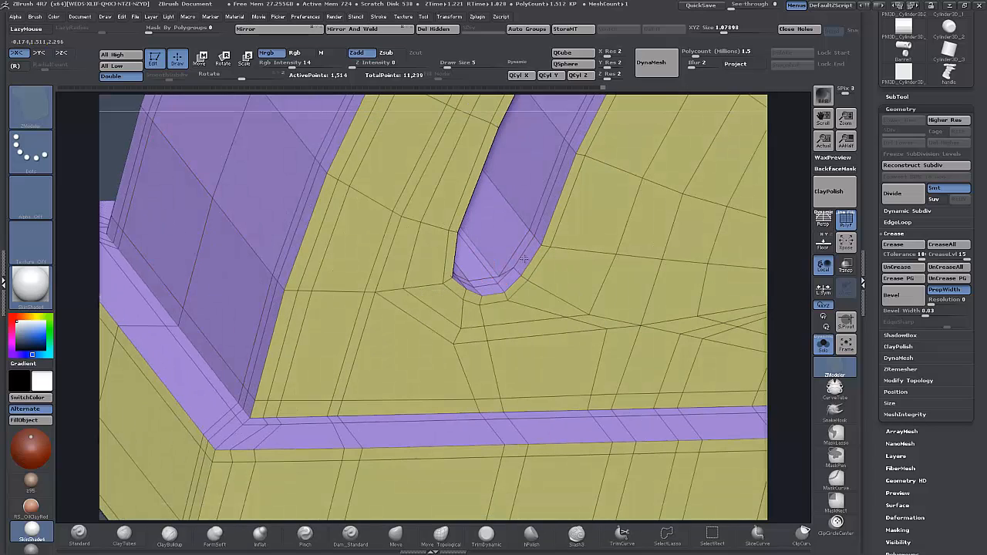
drag(108, 328, 275, 318)
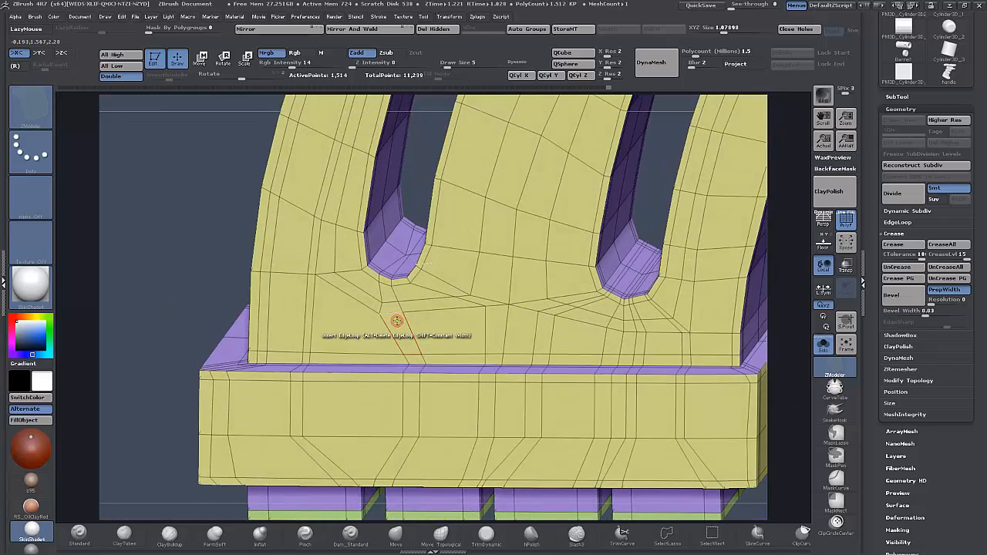
key(d)
key(shift+d)
- Slide the points around the shorter slot's closed end to round its outline and even out the surrounding edges
alt+drag(188, 267, 202, 325)
alt+drag(795, 324, 685, 325)
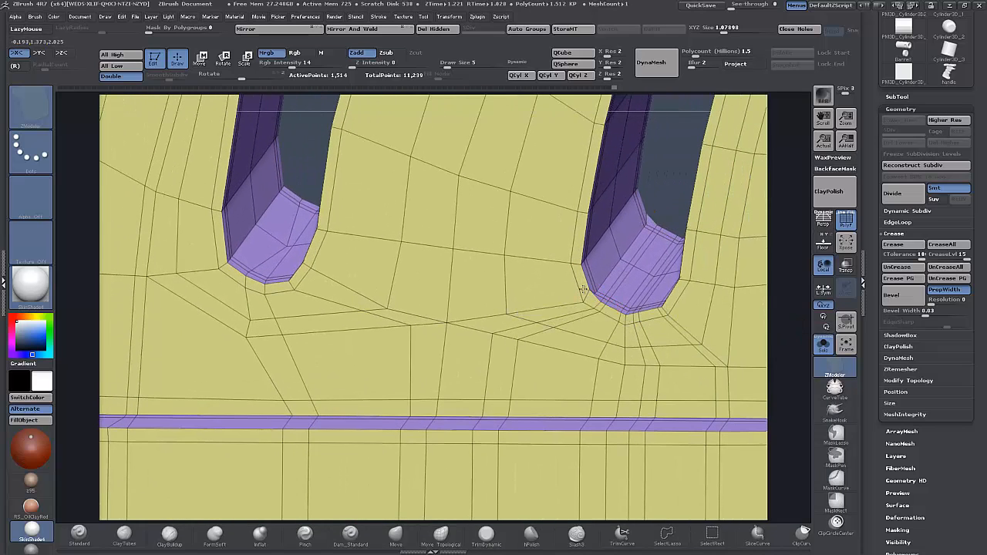
drag(665, 194, 649, 222)
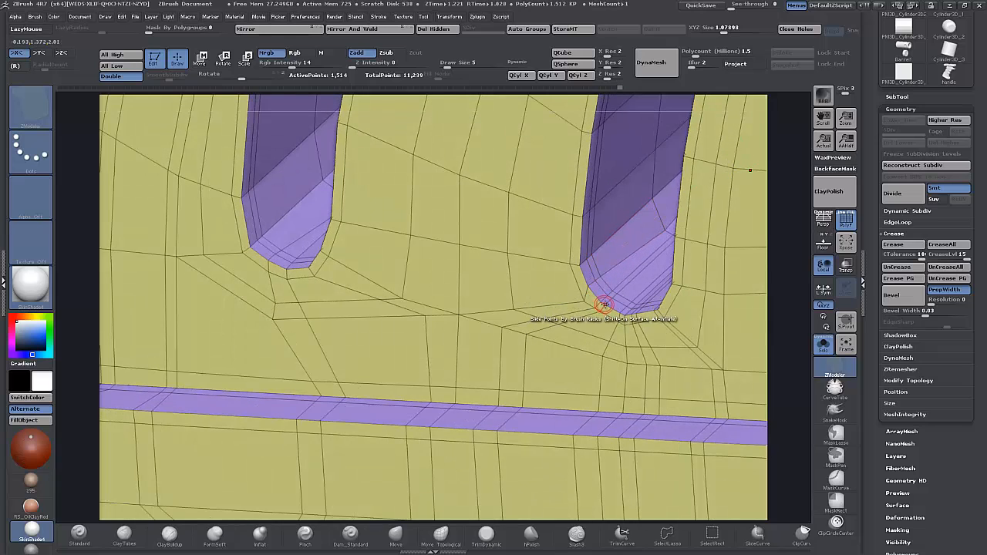
key(ctrl+z)
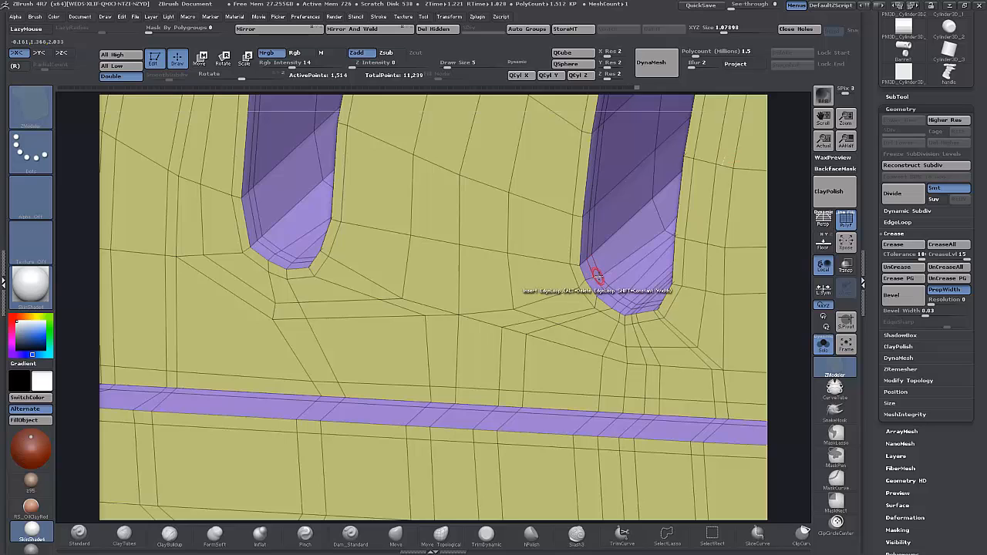
drag(792, 330, 763, 320)
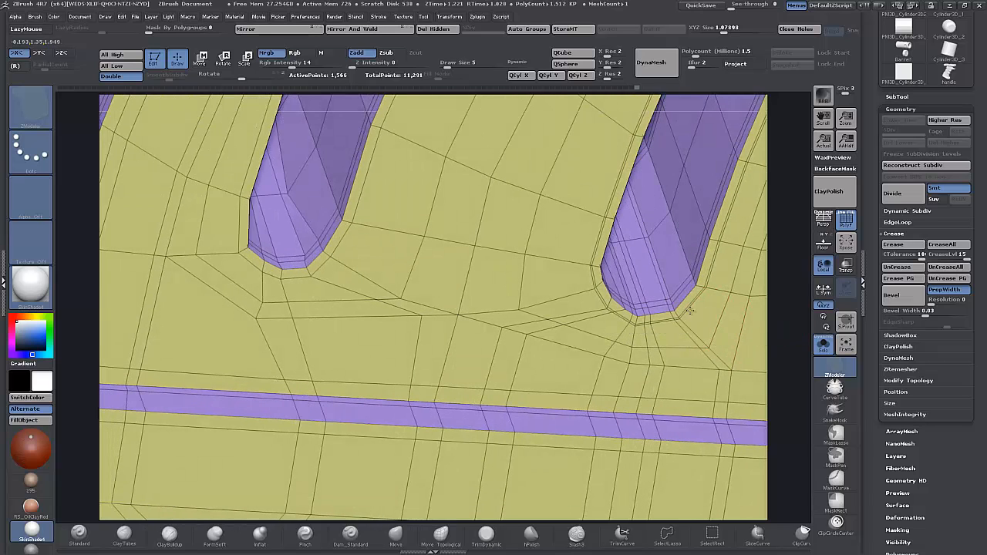
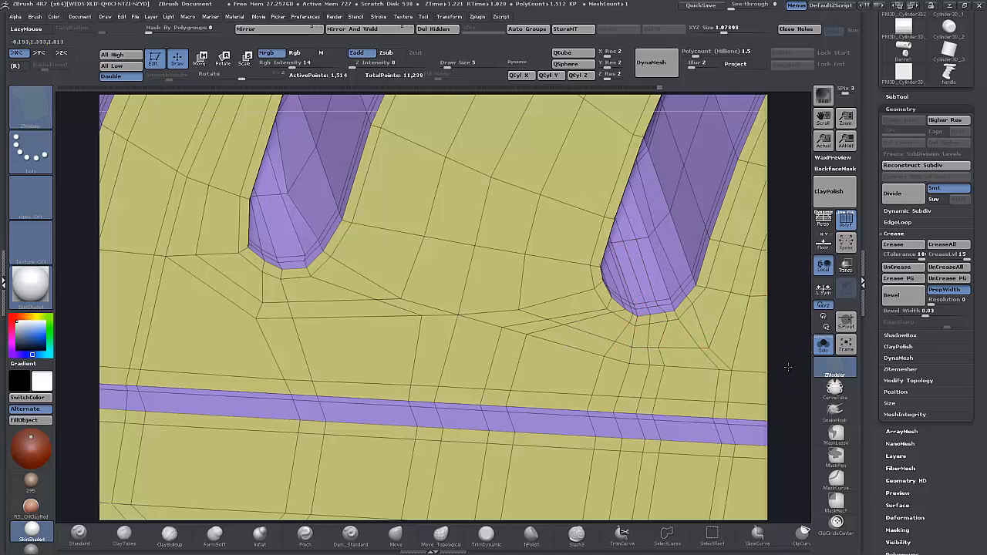
drag(789, 366, 771, 351)
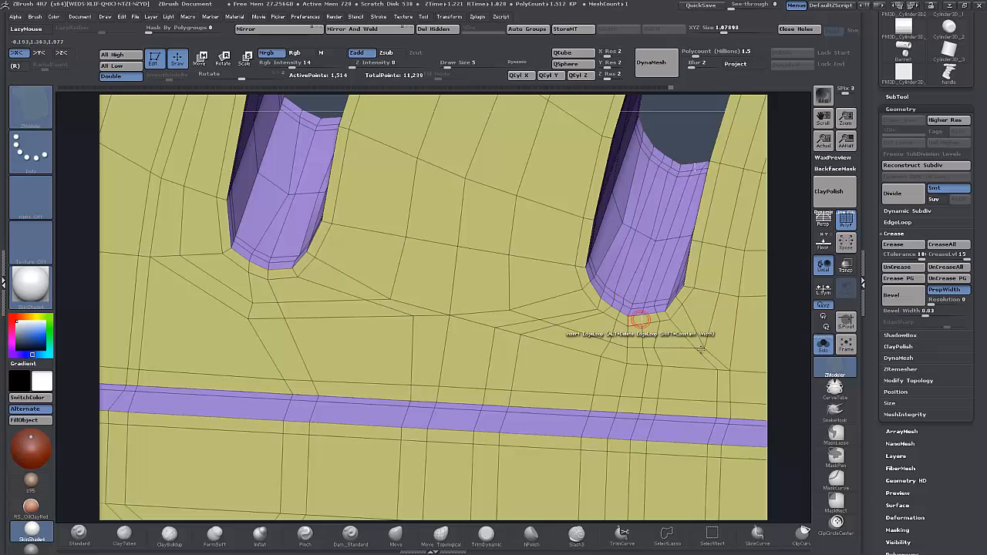
drag(787, 398, 721, 398)
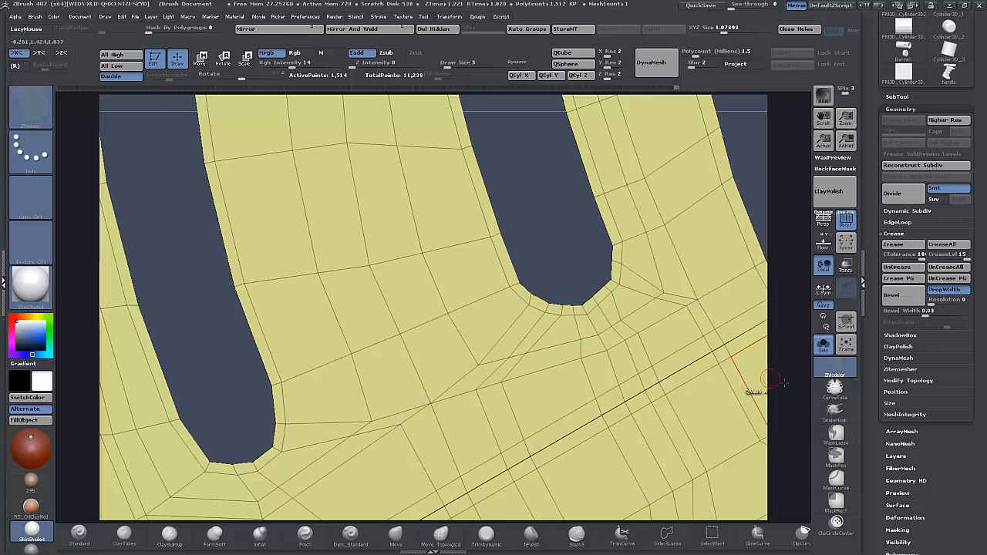
- Examine the whole magazine in the smooth subdivision preview with and without its polyframe, then return to the unsmoothed mesh
alt+drag(786, 385, 716, 273)
click(846, 220)
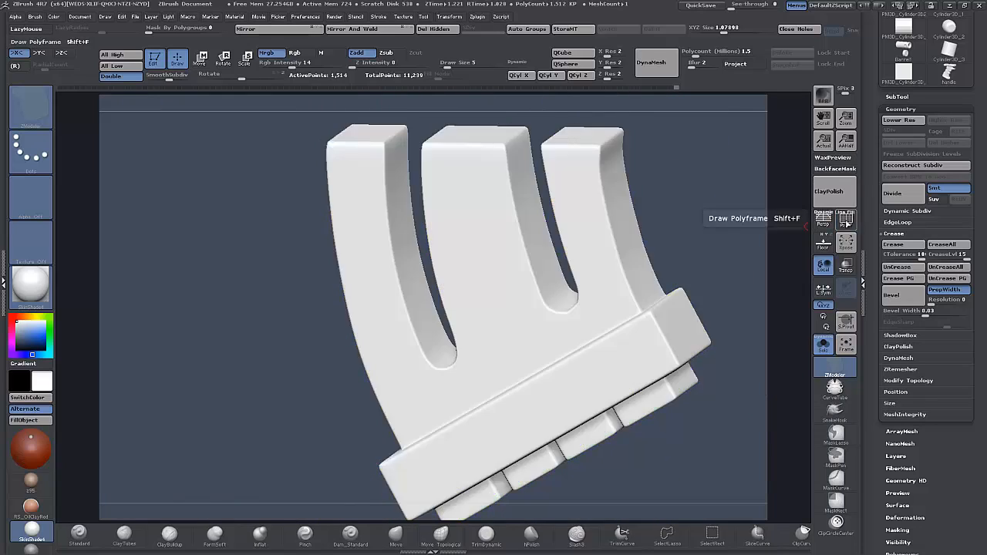
click(846, 221)
drag(661, 246, 677, 318)
alt+drag(721, 231, 622, 217)
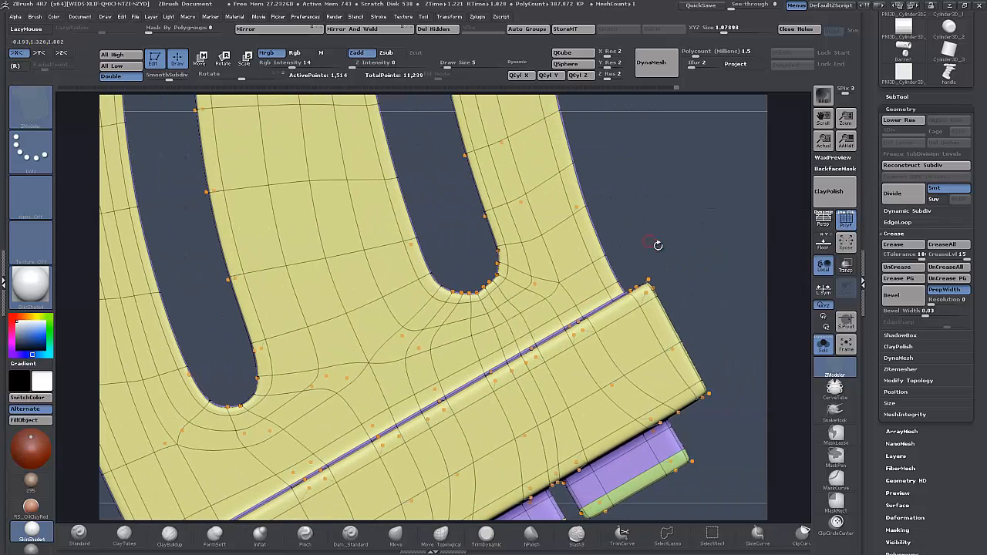
key(shift+d)
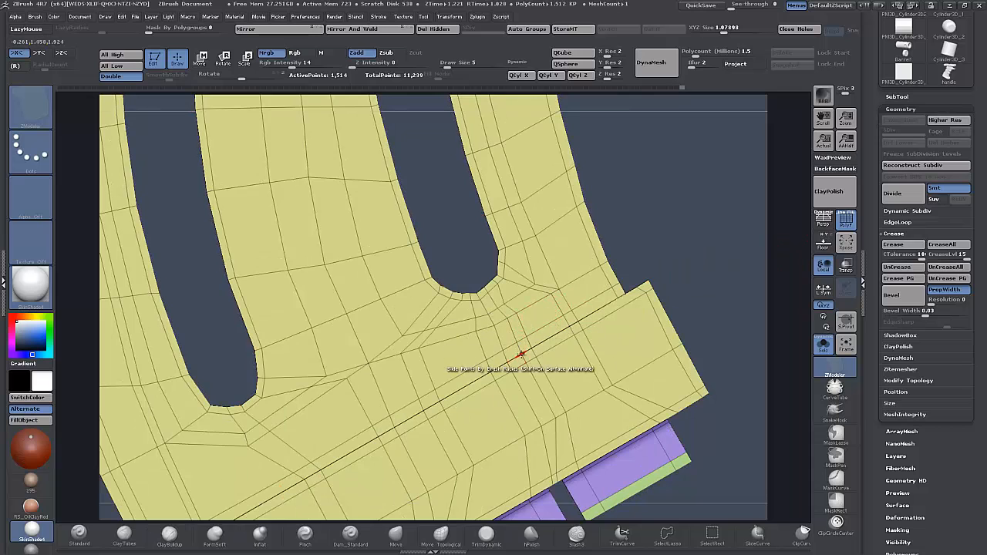
- Slide the points below the shorter slot's closed end to even their spacing and lasso-mask the small polygons beside it
drag(717, 299, 686, 224)
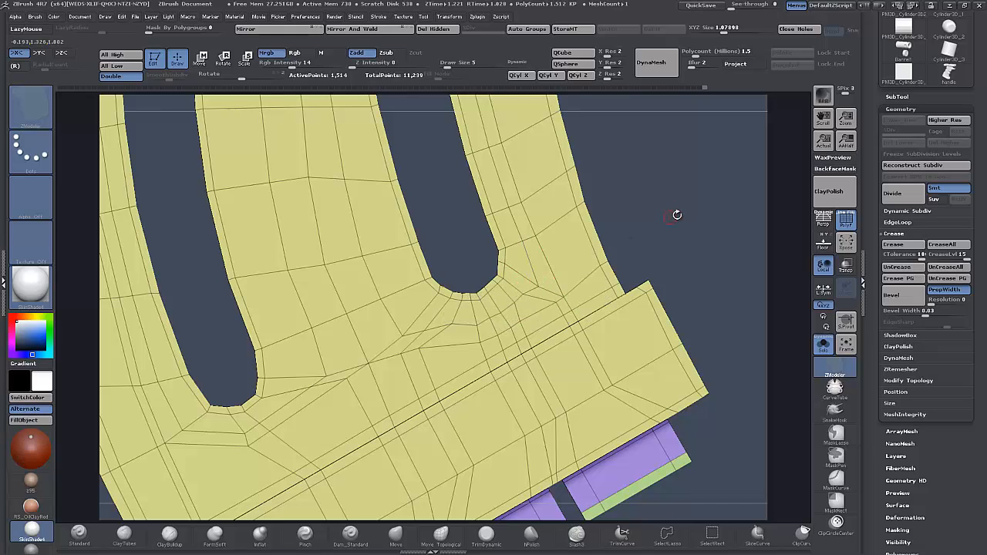
key(shift)
key(ctrl+shift)
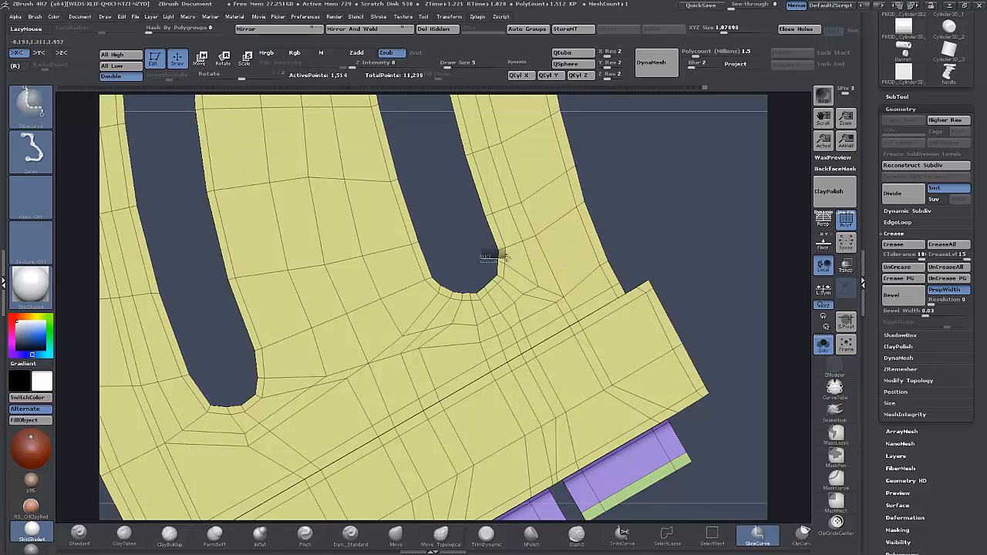
key(ctrl+shift)
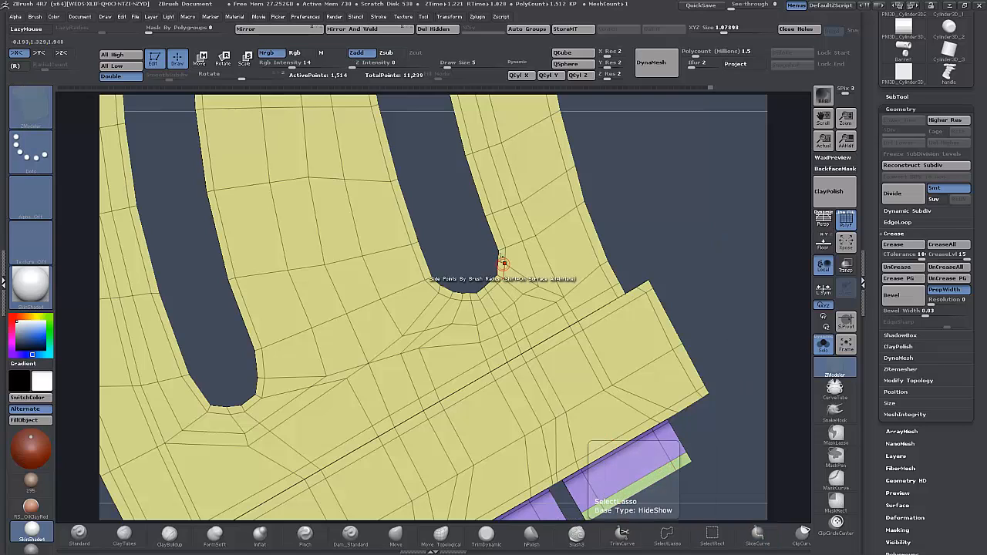
key(ctrl)
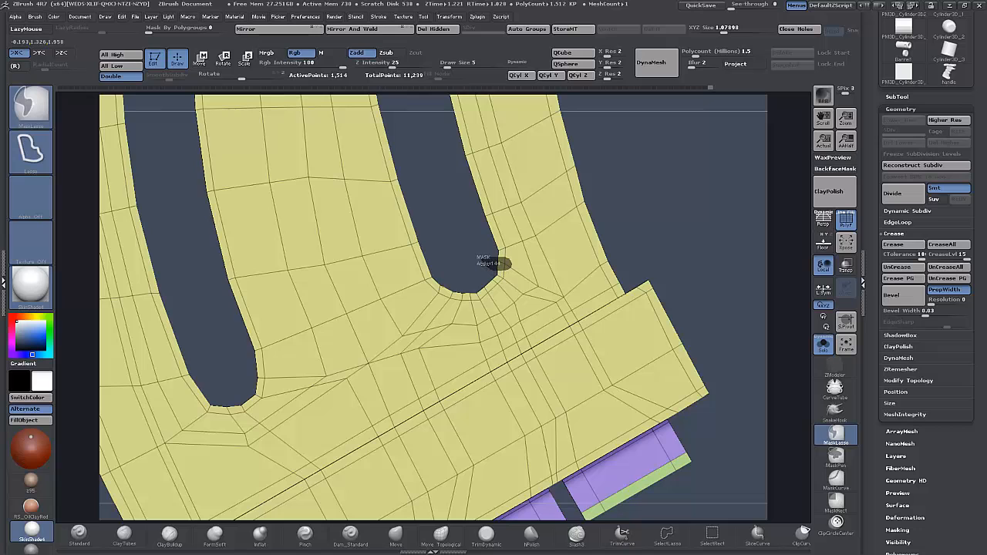
mouse_move(489, 264)
mouse_down()
mouse_move(552, 267)
mouse_move(700, 230)
mouse_up()
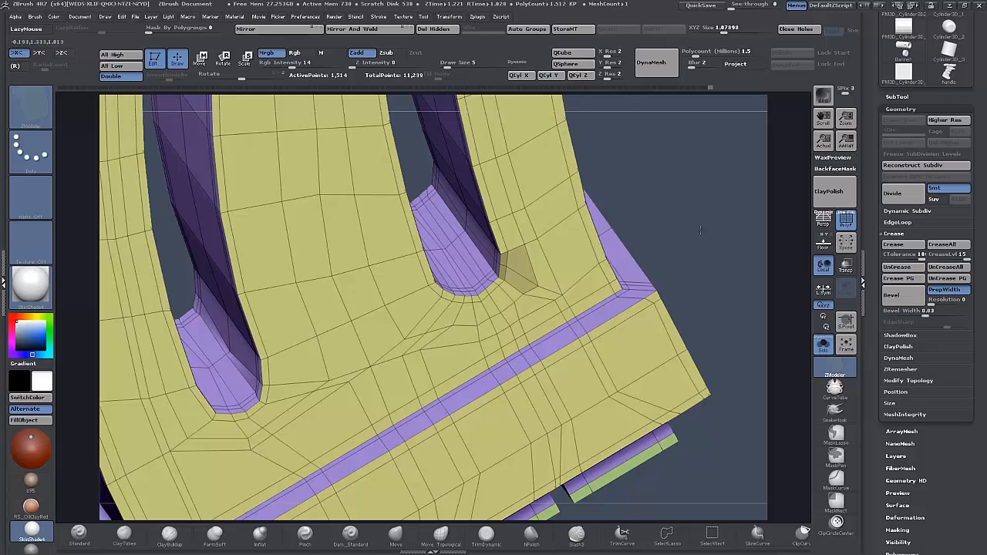
- Insert an edge loop along the ledge above the base and stitch the closely spaced points crossing it below the shorter slot
click(572, 331)
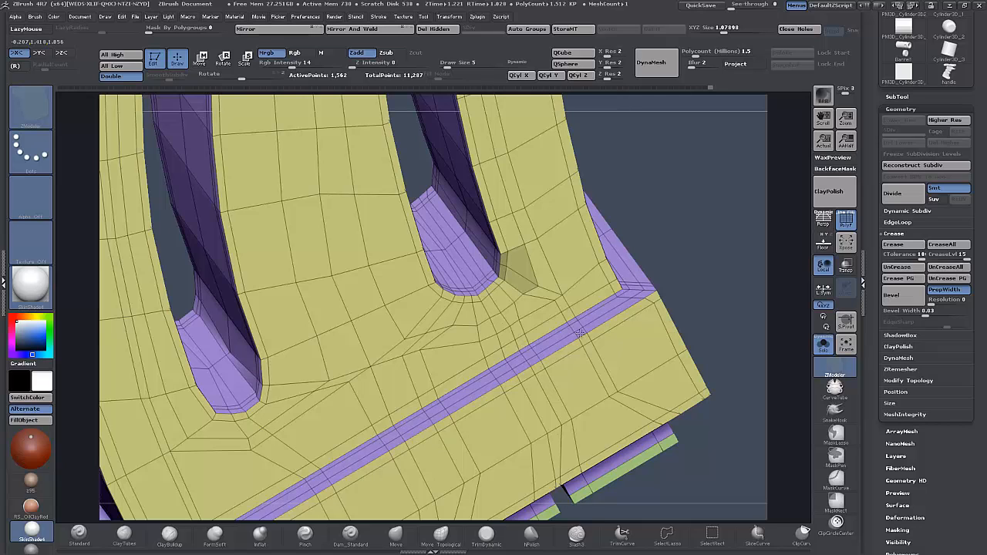
alt+drag(689, 247, 698, 282)
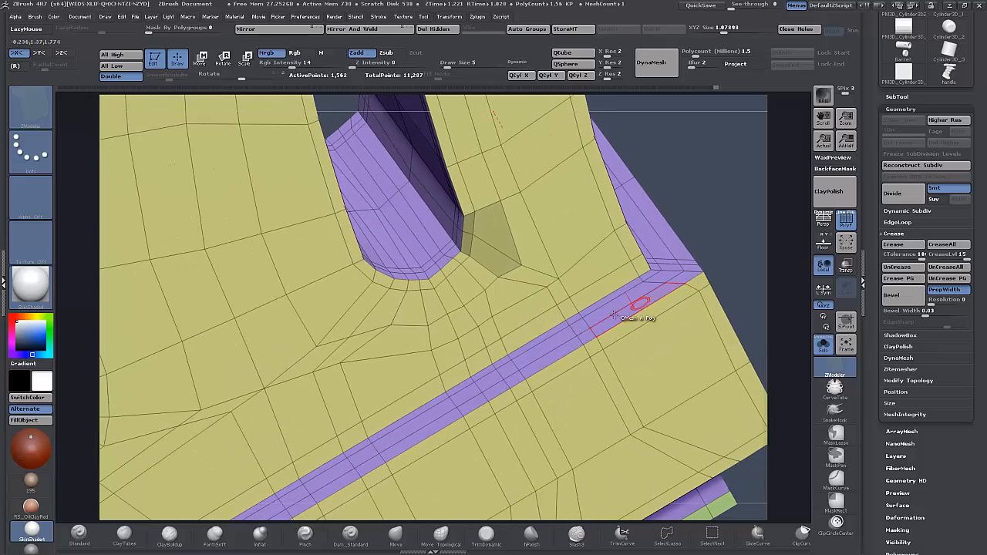
key(space)
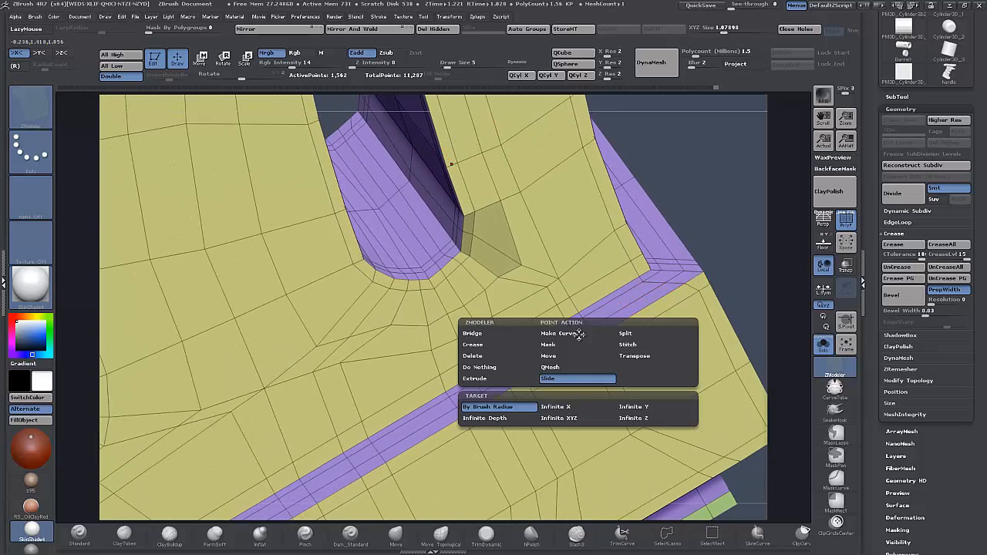
click(624, 344)
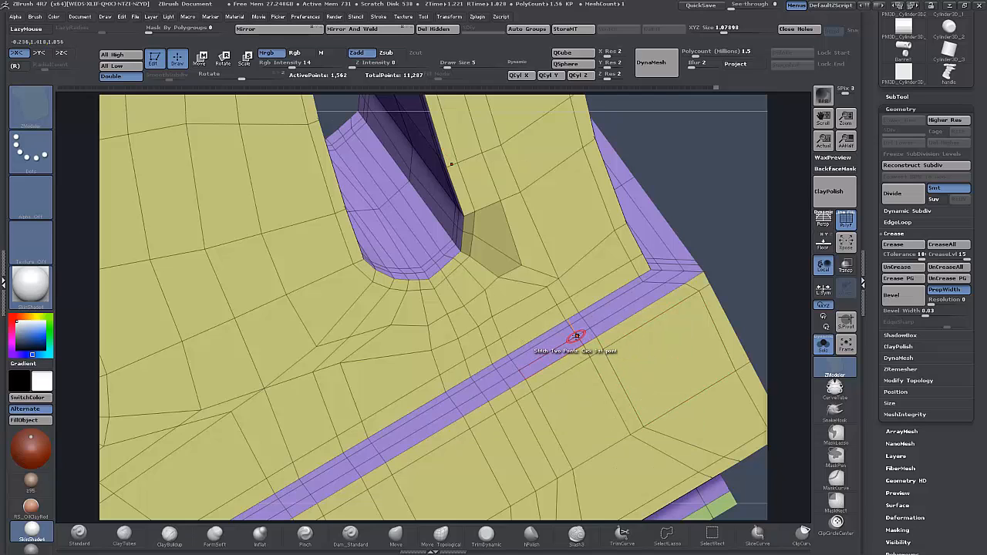
key(ctrl)
click(577, 334)
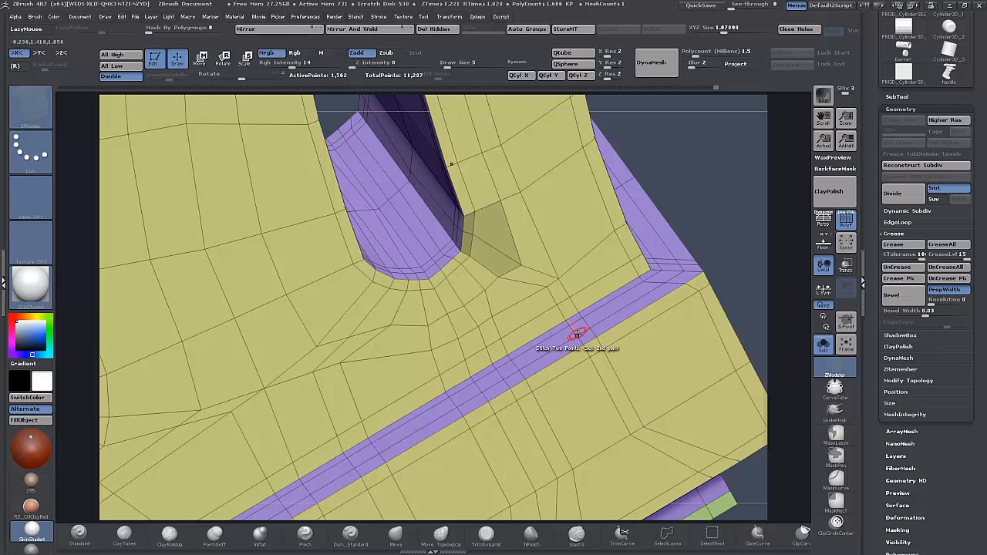
click(570, 331)
click(570, 328)
click(571, 325)
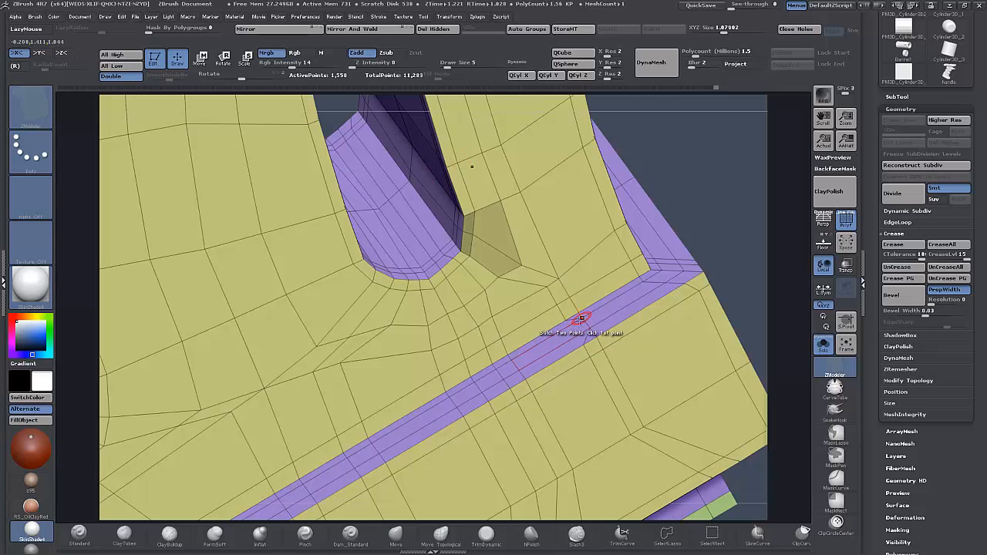
- Stitch the closely spaced point pairs running from the ledge up to the side of the shorter slot's closed end
click(577, 312)
click(571, 313)
click(557, 307)
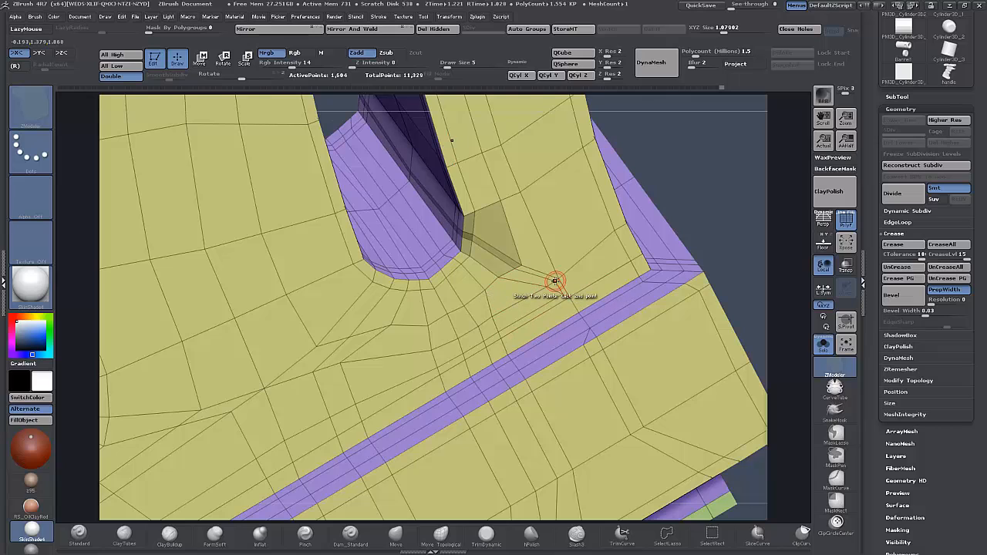
click(558, 279)
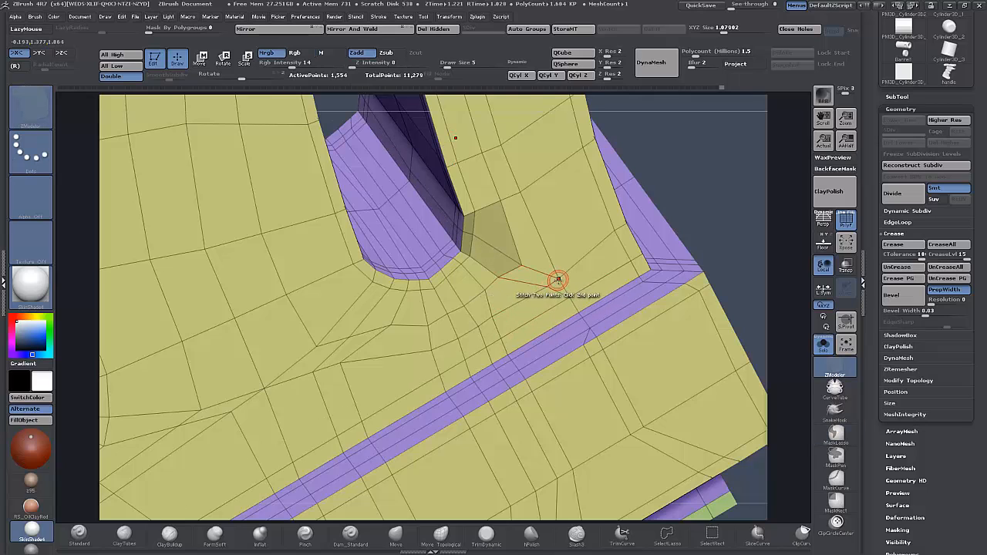
click(521, 266)
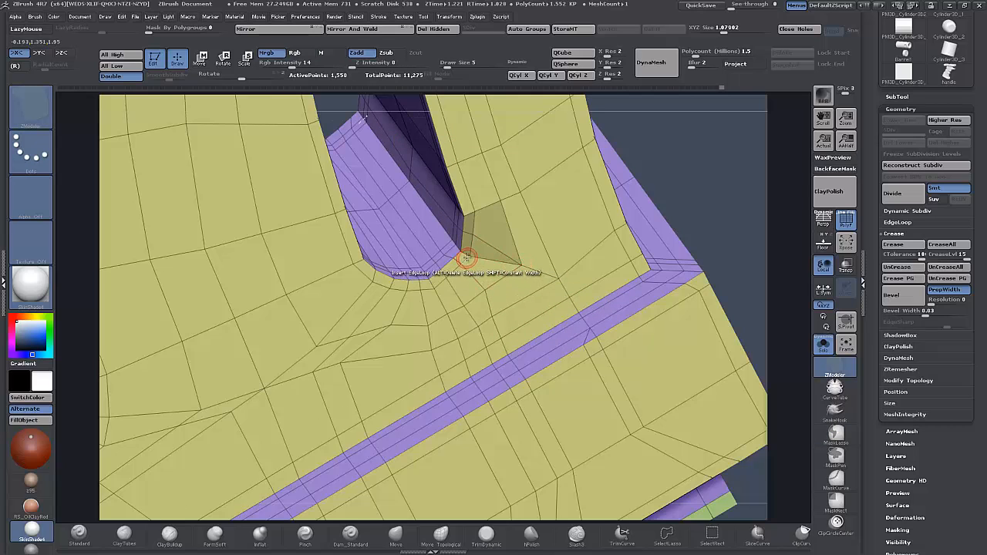
click(469, 234)
mouse_move(657, 192)
mouse_down()
mouse_move(621, 202)
mouse_move(679, 190)
mouse_move(664, 194)
mouse_up()
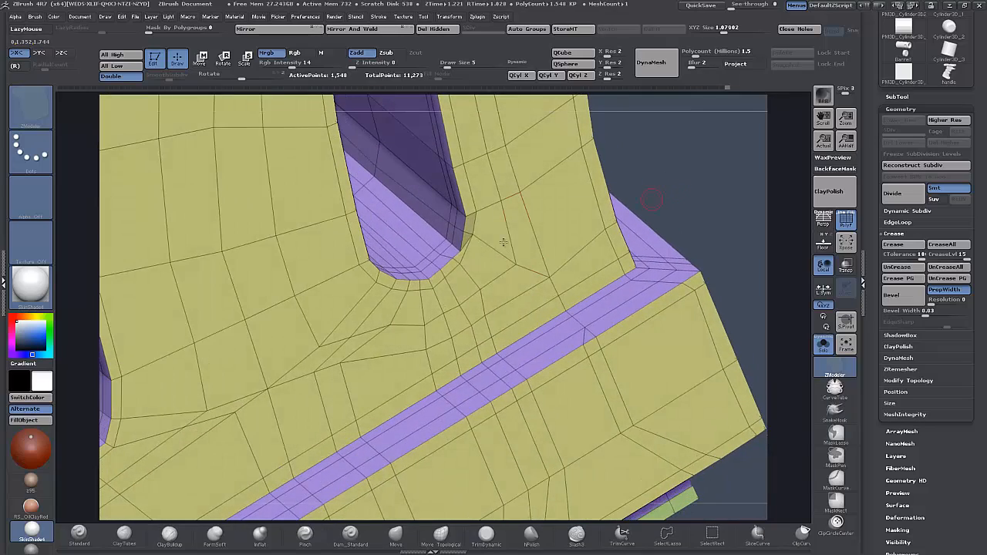
- Stitch the surplus points on the inner wall of the shorter slot near its closed end
click(454, 229)
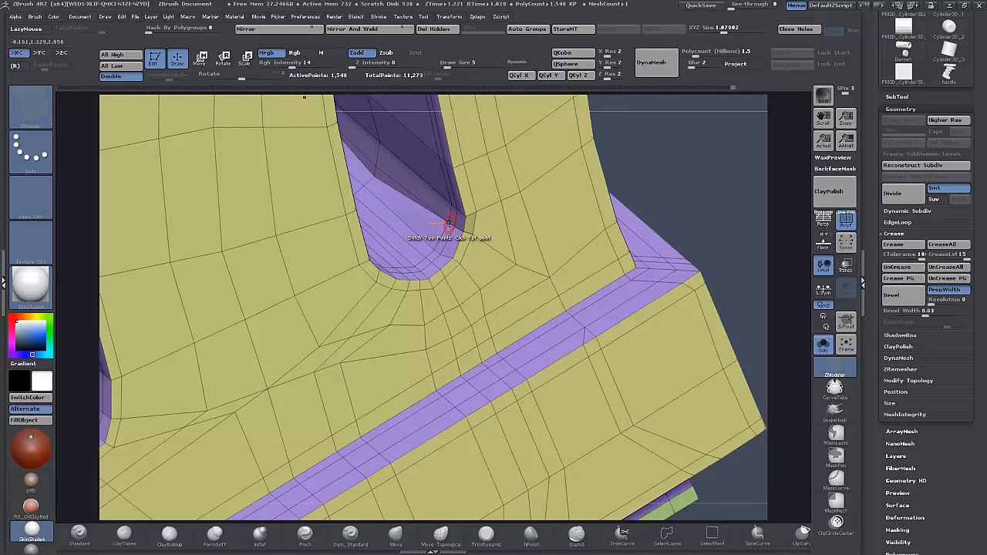
drag(676, 193, 651, 279)
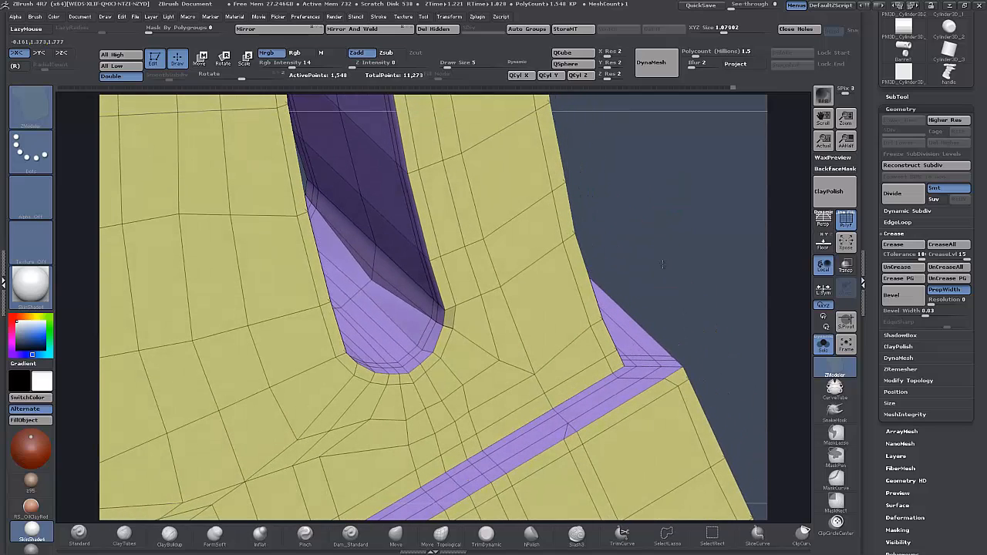
click(371, 268)
drag(661, 237, 680, 209)
mouse_move(706, 279)
mouse_down()
mouse_move(685, 220)
mouse_move(708, 294)
mouse_up()
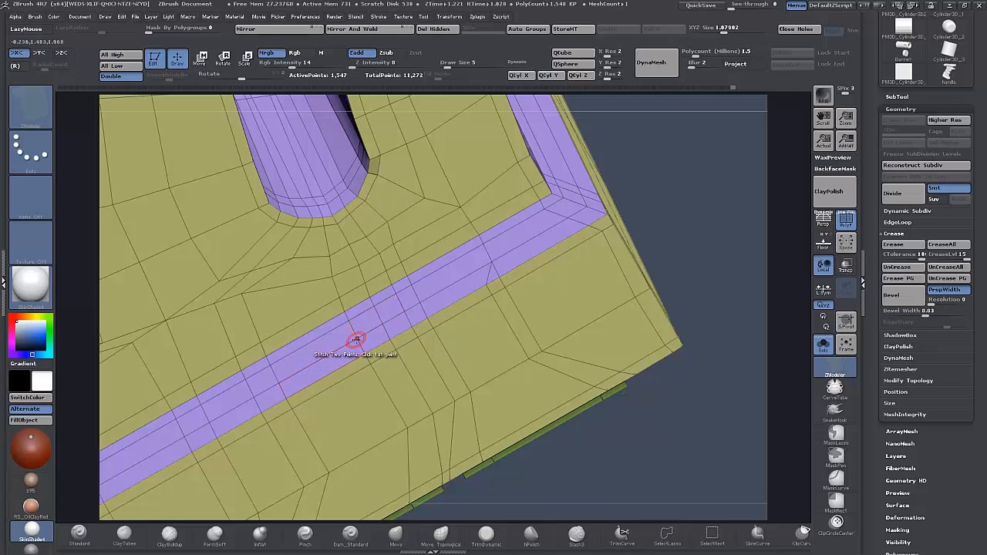
- Stitch the paired points across the ledge and up the face directly below the shorter slot
click(378, 326)
click(346, 320)
click(370, 308)
click(347, 312)
click(369, 297)
click(343, 296)
click(360, 282)
click(347, 269)
click(328, 254)
click(346, 246)
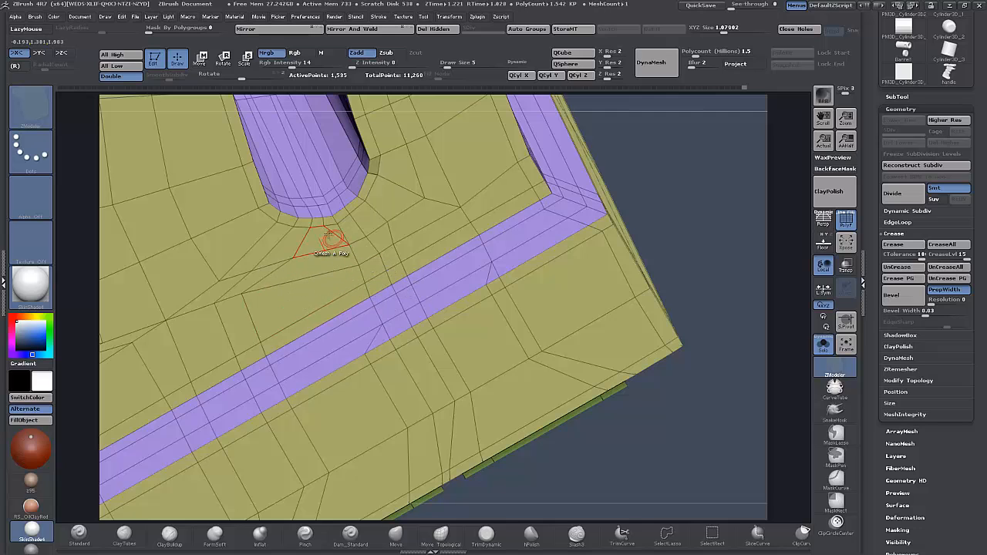
- Stitch the doubled points along the rim and inner wall of the shorter slot's closed end
click(324, 225)
click(333, 223)
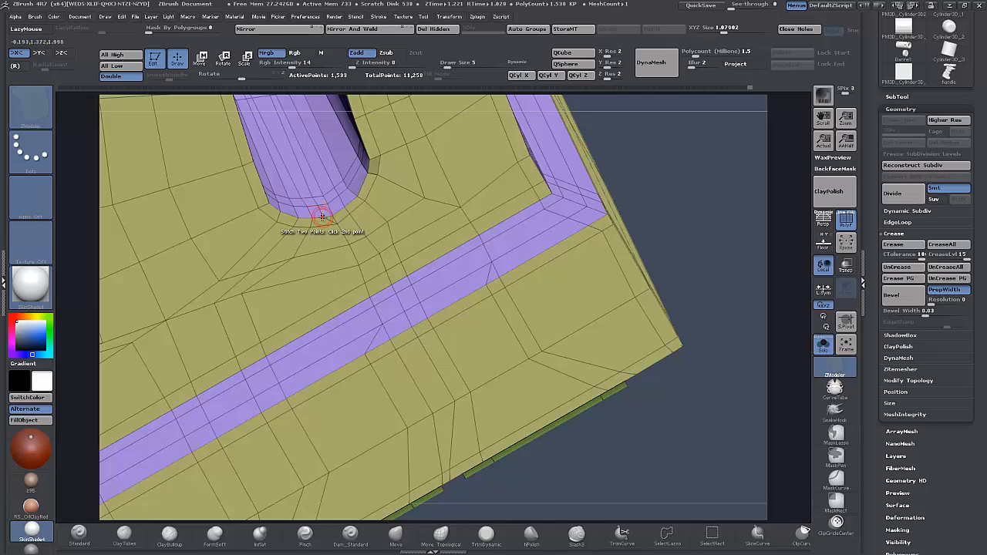
click(322, 205)
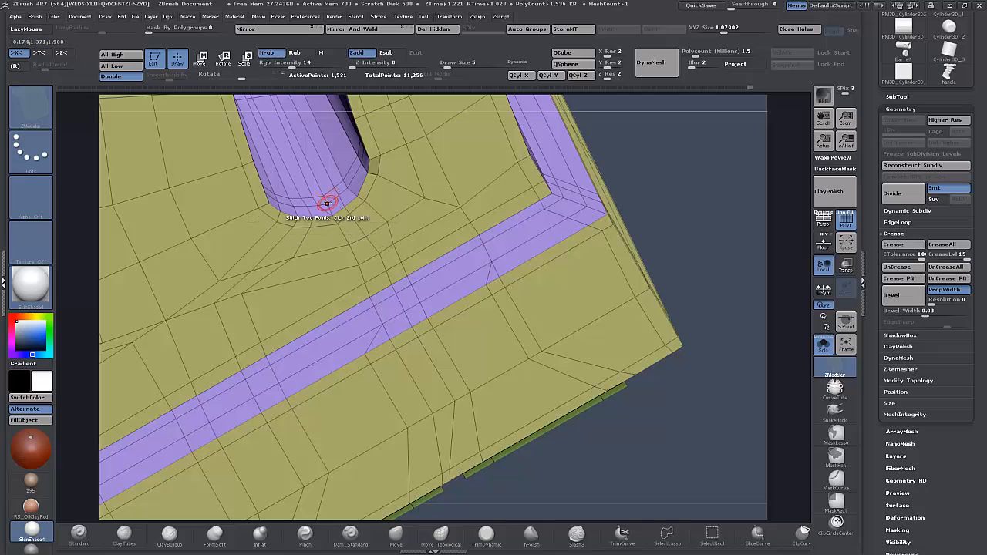
click(311, 198)
click(311, 198)
click(320, 194)
alt+drag(658, 158, 684, 308)
click(296, 248)
click(301, 247)
- Isolate the edge rows beside the shorter slot's closed end with inverted lasso masks and shift them slightly up the slot
drag(627, 234, 716, 342)
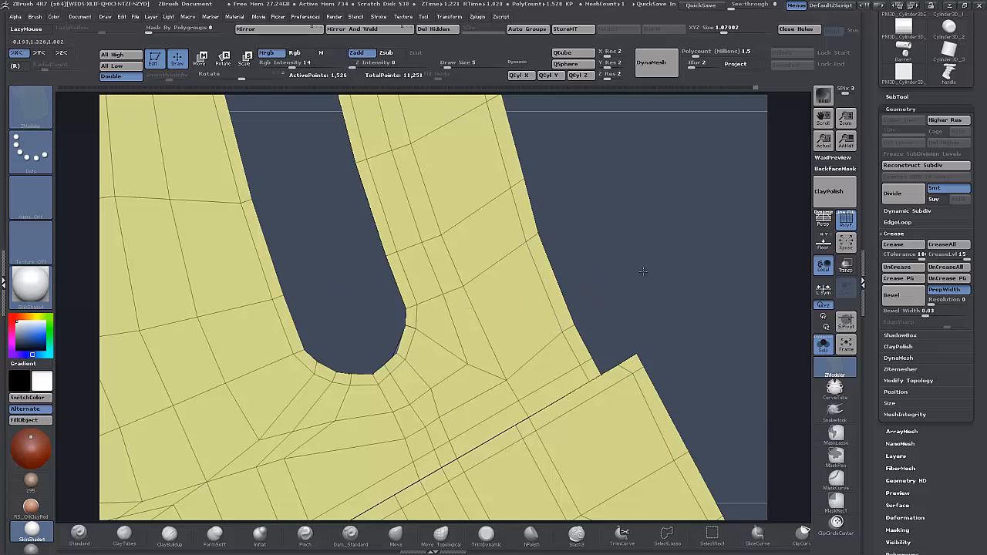
mouse_move(372, 290)
ctrl+mouse_down()
mouse_move(421, 305)
mouse_move(416, 317)
mouse_move(381, 310)
ctrl+mouse_up()
ctrl+click(371, 295)
key(w)
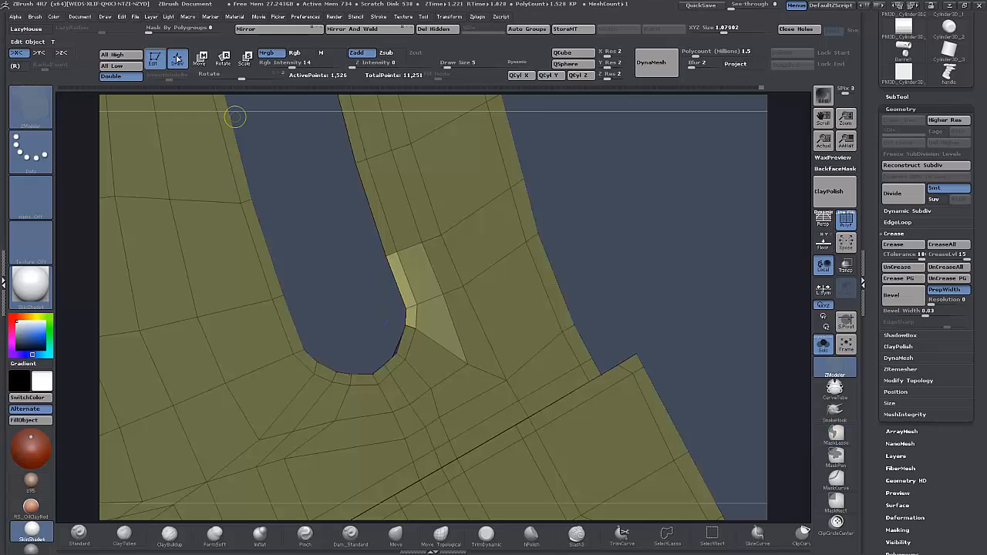
shift+drag(463, 286, 462, 151)
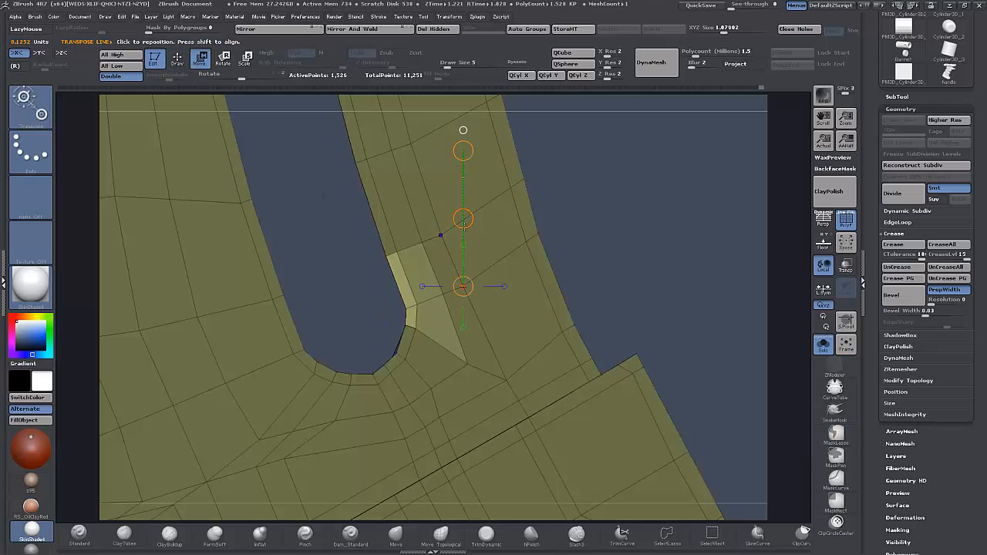
drag(462, 218, 457, 206)
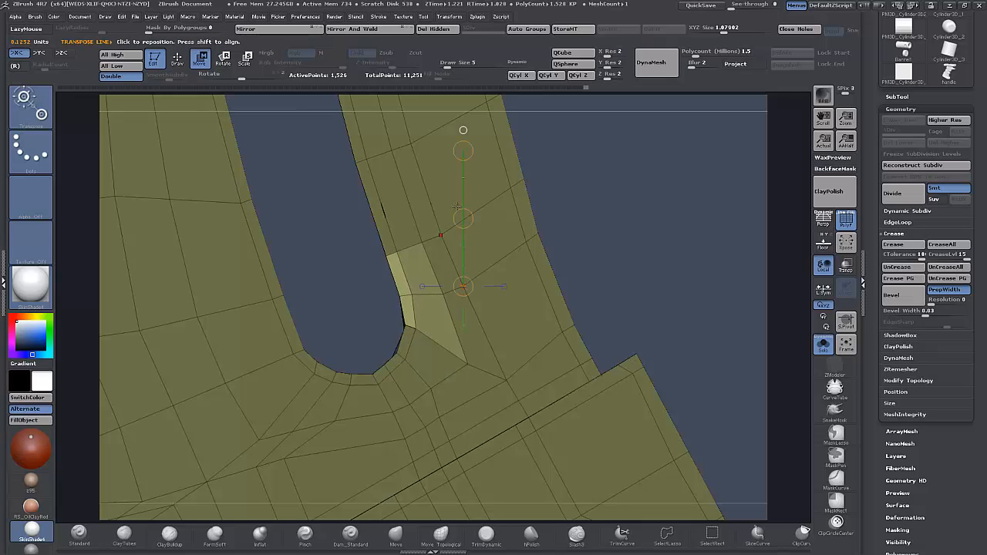
mouse_move(365, 306)
ctrl+mouse_down()
mouse_move(370, 322)
mouse_move(431, 349)
mouse_move(390, 317)
ctrl+mouse_up()
ctrl+click(317, 296)
drag(465, 217, 465, 210)
- Mask and nudge the remaining edge rows around the shorter slot's rounded corner, then clear the mask
mouse_move(344, 285)
ctrl+mouse_down()
mouse_move(399, 365)
mouse_move(376, 345)
ctrl+mouse_up()
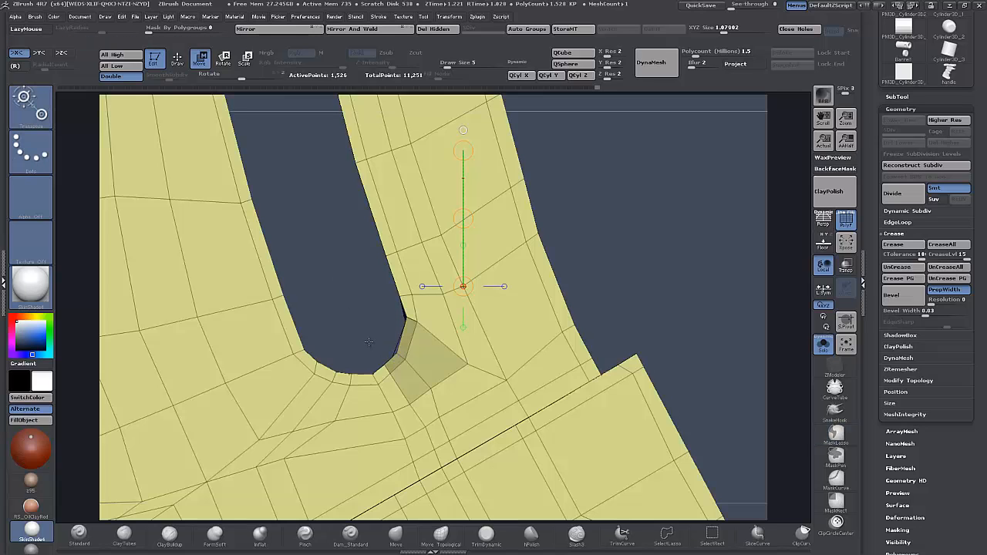
ctrl+click(363, 334)
drag(462, 218, 469, 208)
mouse_move(332, 293)
ctrl+mouse_down()
mouse_move(350, 336)
mouse_move(396, 379)
mouse_move(371, 354)
ctrl+mouse_up()
ctrl+click(370, 347)
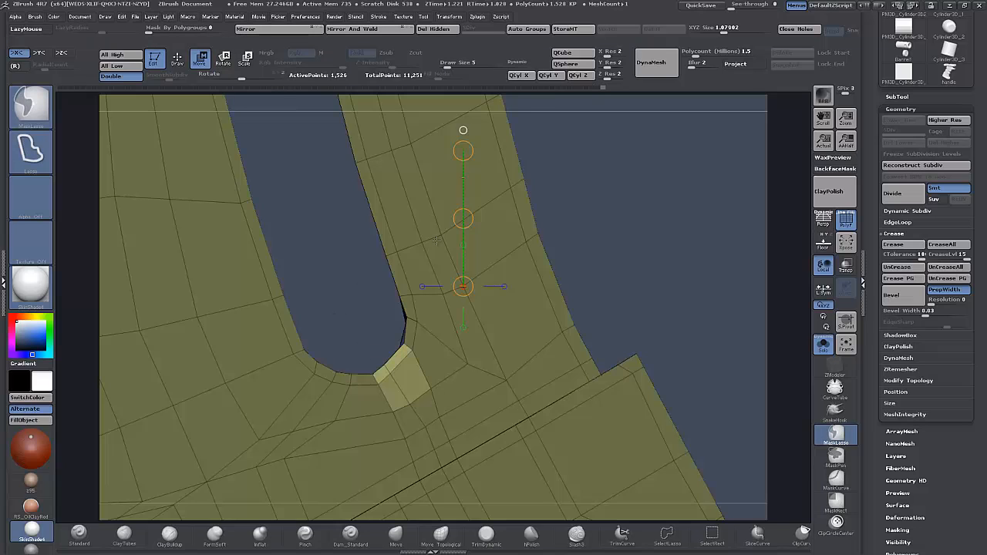
drag(463, 219, 467, 217)
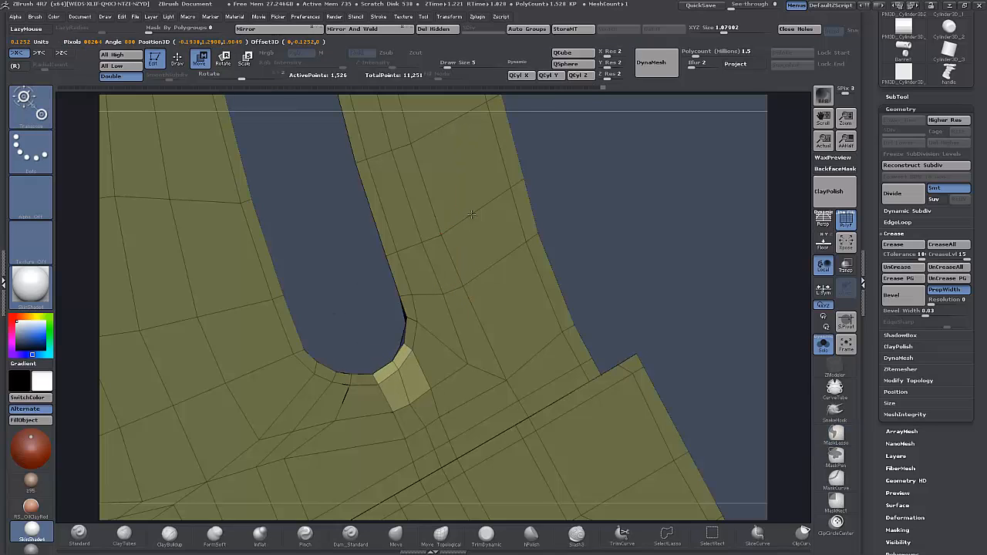
drag(473, 213, 474, 215)
ctrl+drag(646, 243, 649, 218)
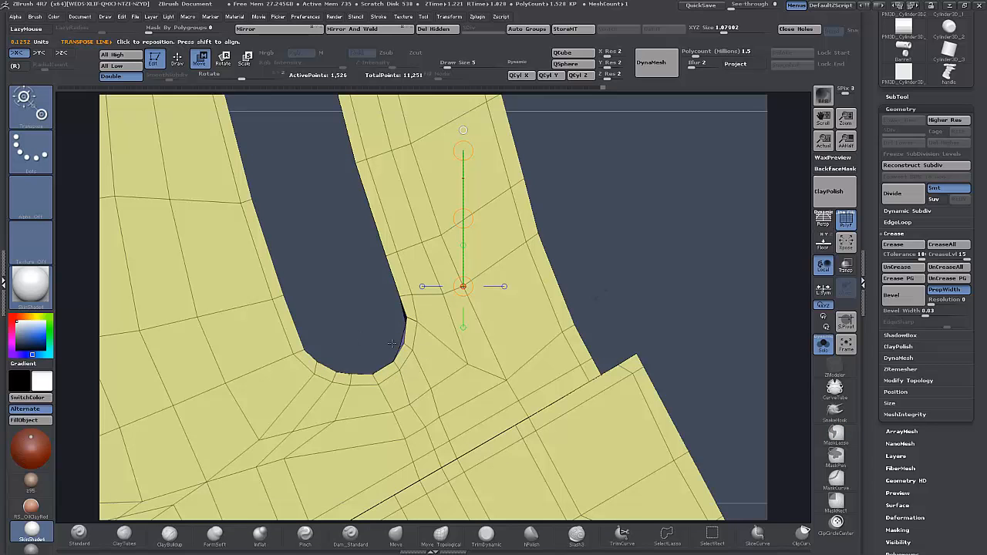
- Align the inner-wall points at the shorter slot's closed end and even out the points below it with the brush-radius point move
drag(397, 343, 345, 324)
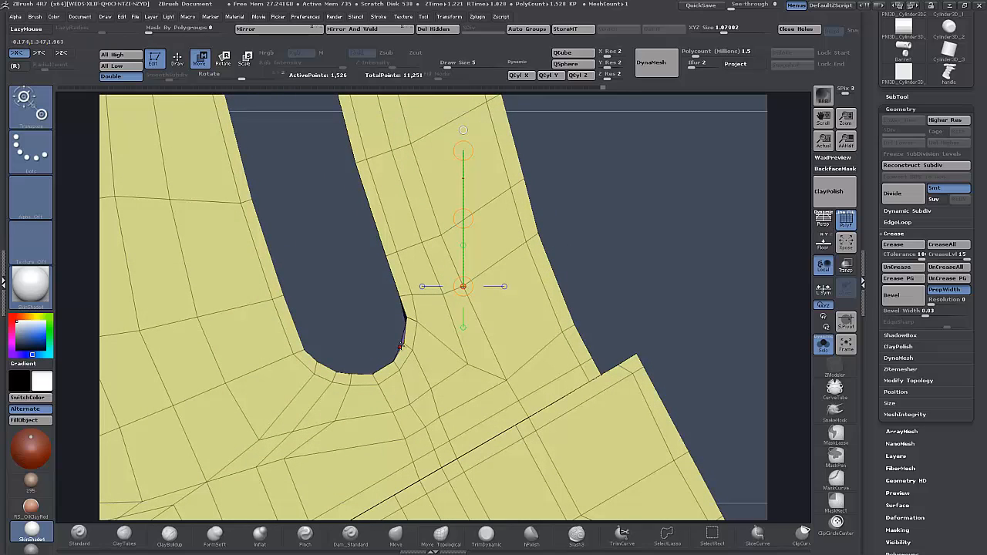
key(space)
key(q)
key(space)
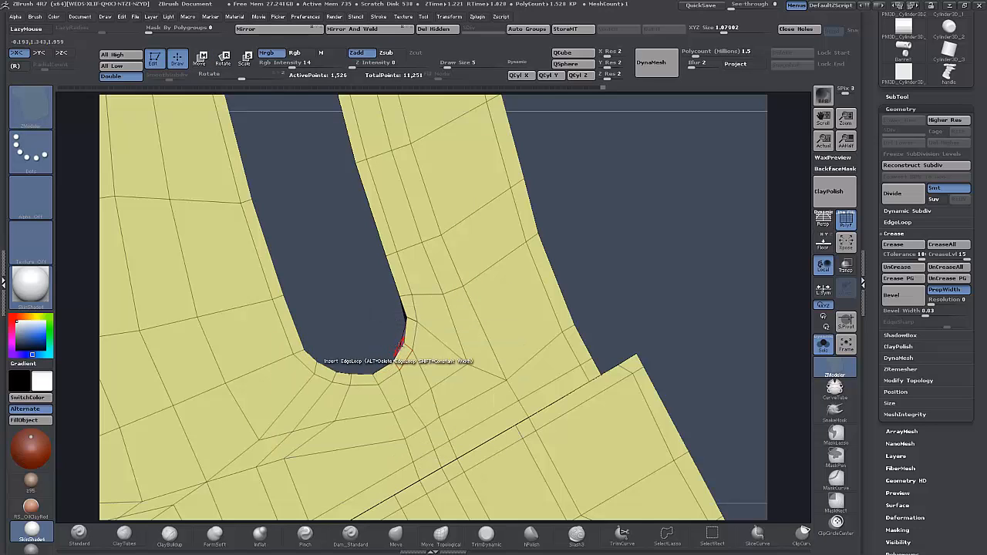
drag(400, 344, 400, 345)
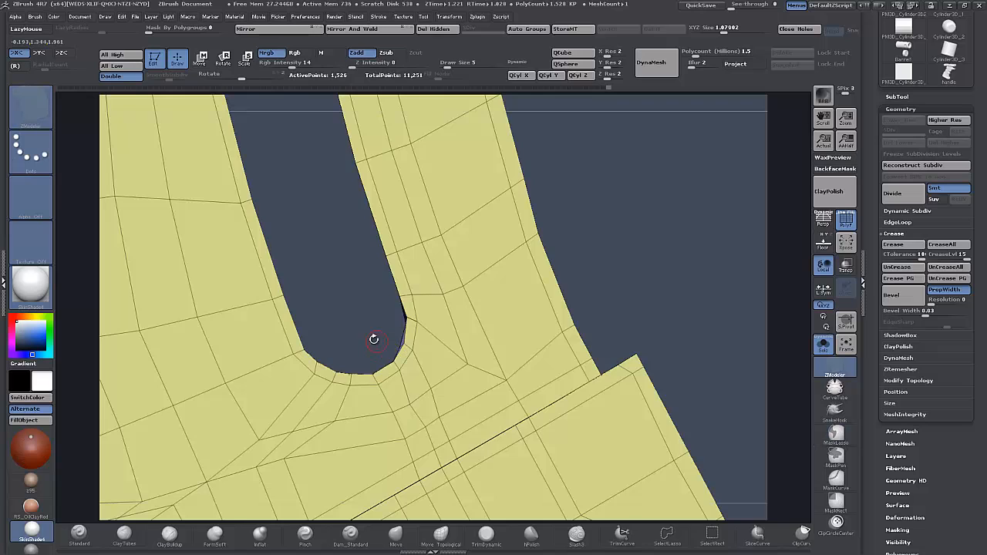
alt+drag(366, 340, 370, 369)
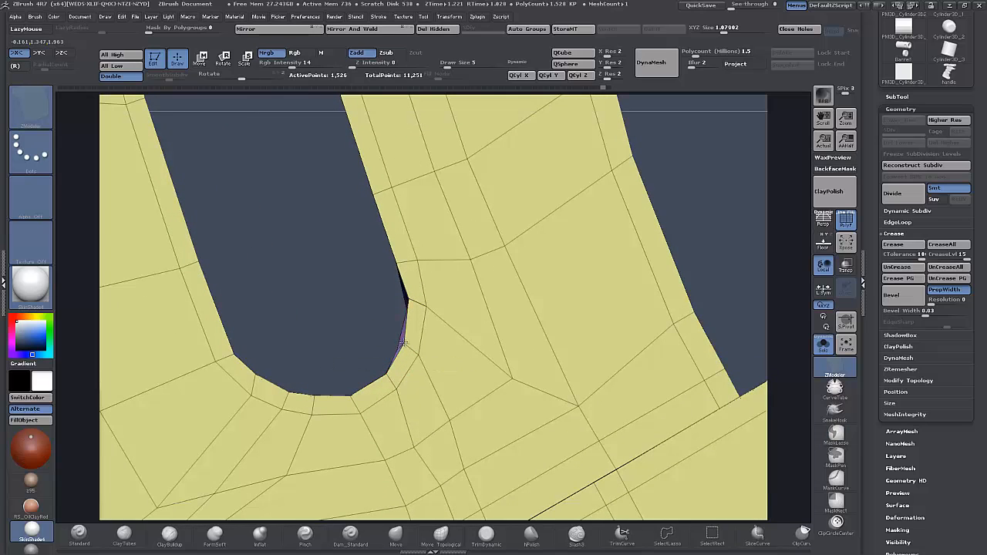
click(407, 340)
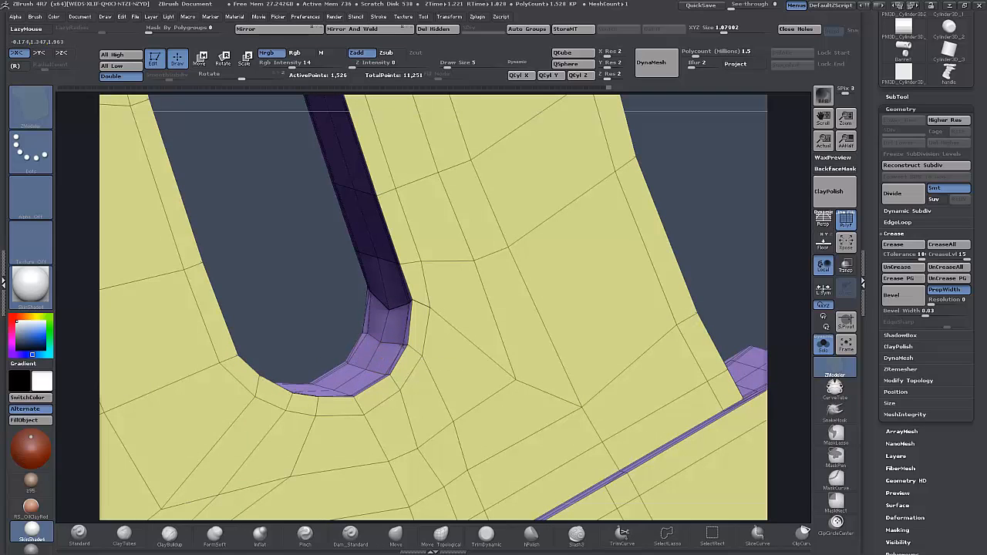
shift+drag(236, 293, 327, 297)
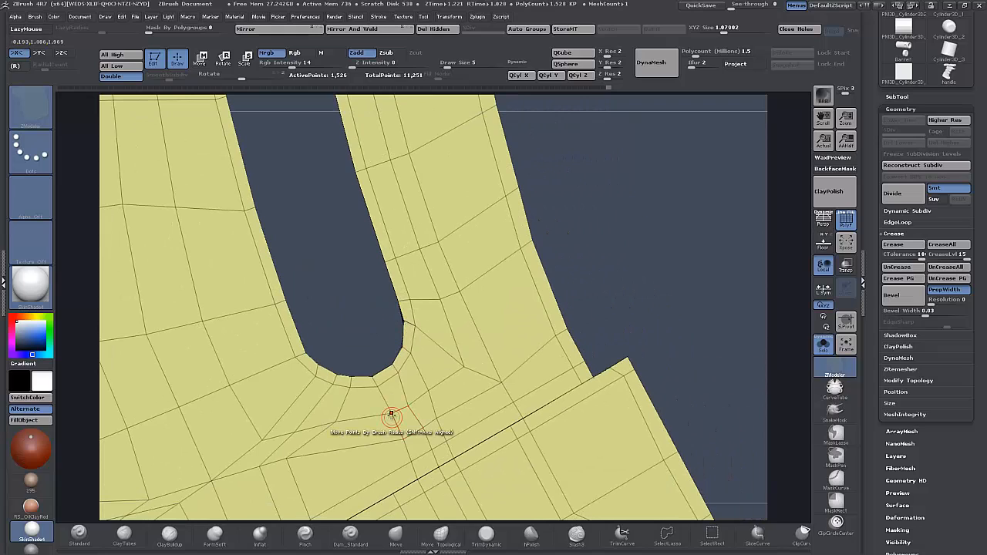
mouse_move(392, 417)
shift+mouse_down()
mouse_move(427, 394)
mouse_move(386, 417)
mouse_move(301, 432)
mouse_move(310, 443)
mouse_move(301, 478)
mouse_move(316, 470)
shift+mouse_up()
click(290, 424)
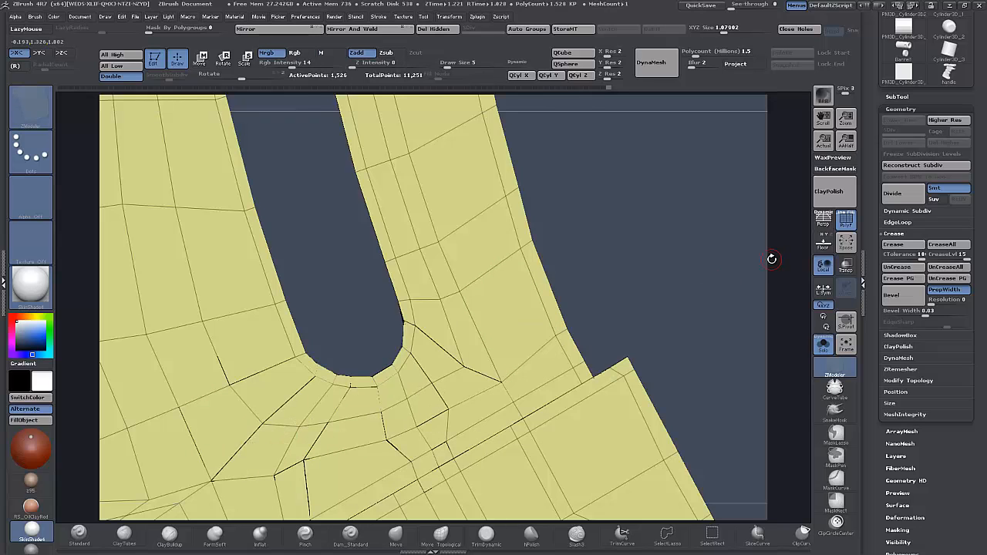
- Examine the magazine in the smooth preview without polyframe and against the reference image, then return to the unsmoothed mesh with polyframe
key(ctrl+d)
click(846, 220)
mouse_move(627, 281)
mouse_down()
mouse_move(619, 212)
mouse_move(608, 258)
mouse_move(644, 268)
mouse_move(555, 285)
mouse_up()
drag(577, 213, 610, 225)
drag(406, 354, 467, 346)
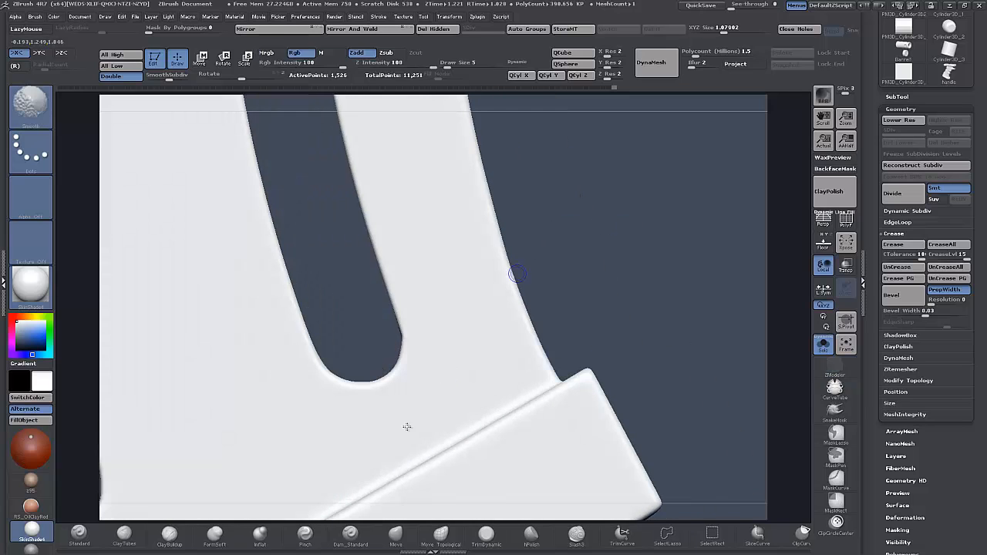
alt+drag(615, 362, 642, 362)
drag(615, 421, 623, 433)
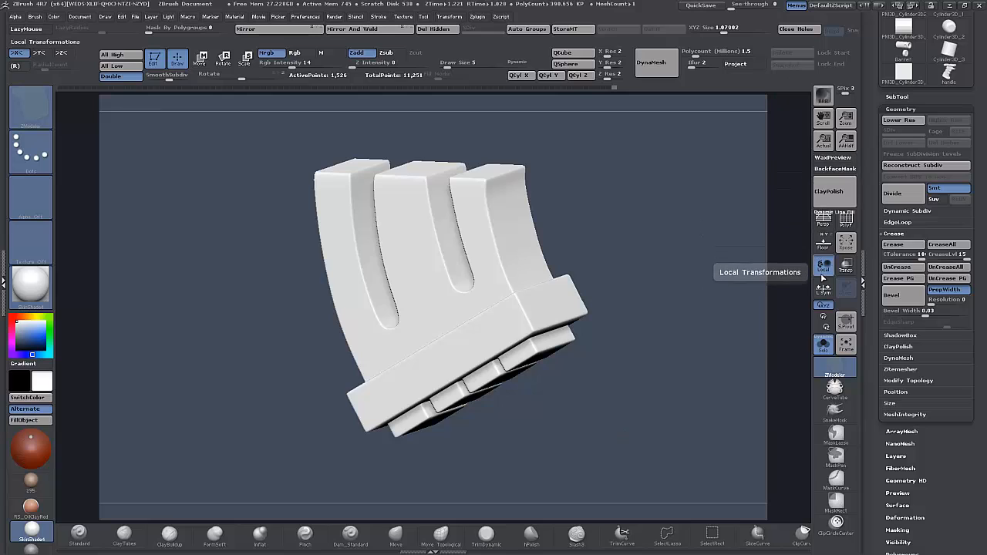
shift+drag(694, 272, 235, 173)
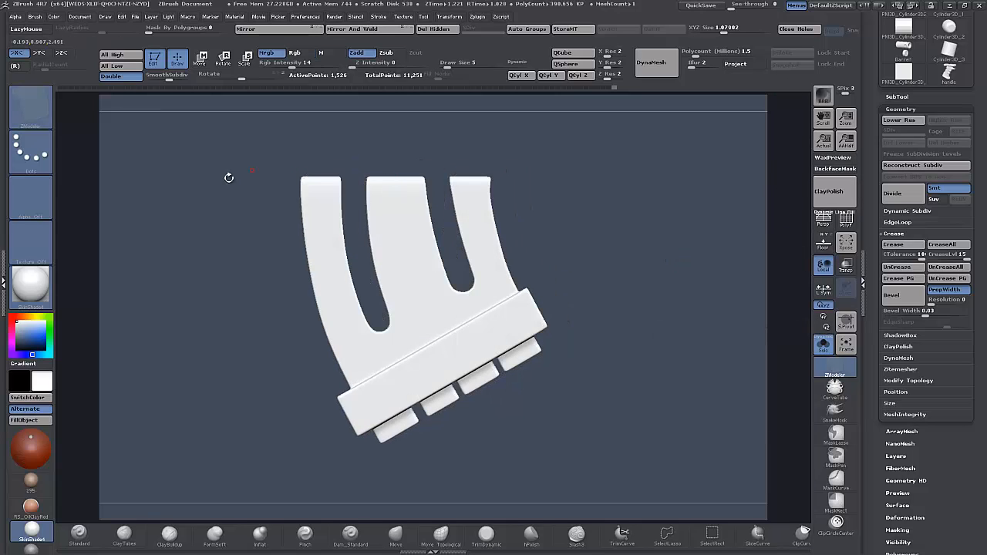
click(822, 244)
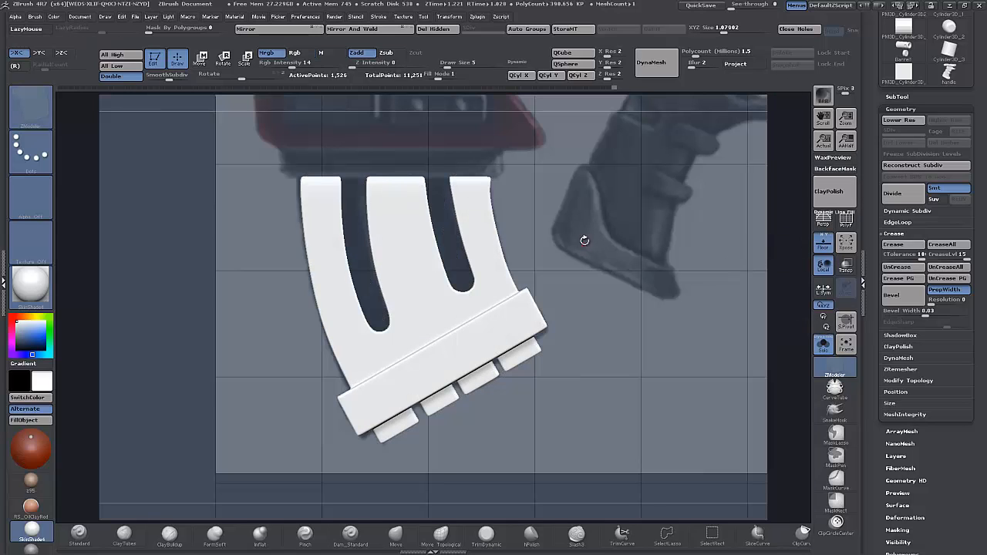
mouse_move(590, 223)
alt+mouse_down()
mouse_move(599, 307)
mouse_move(574, 343)
alt+mouse_up()
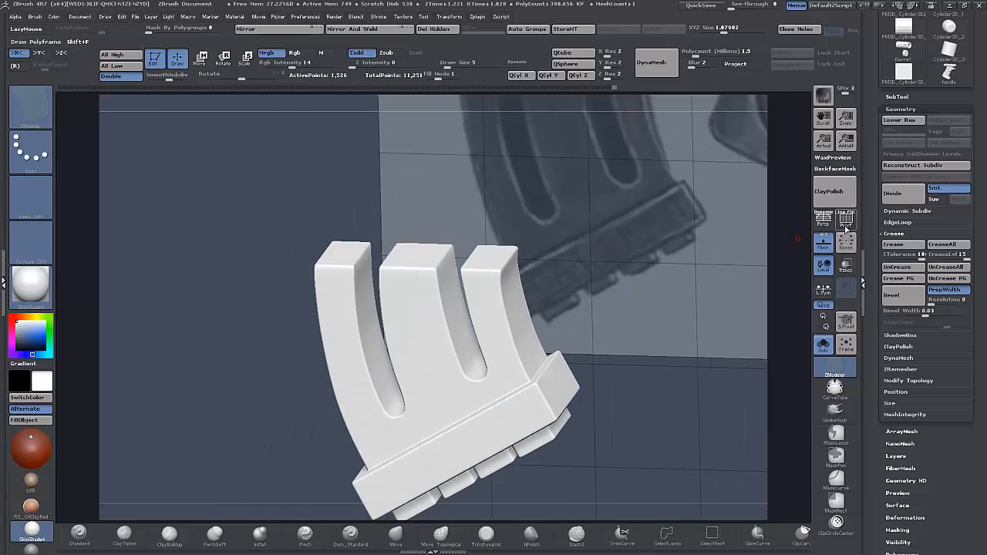
click(845, 223)
key(shift+d)
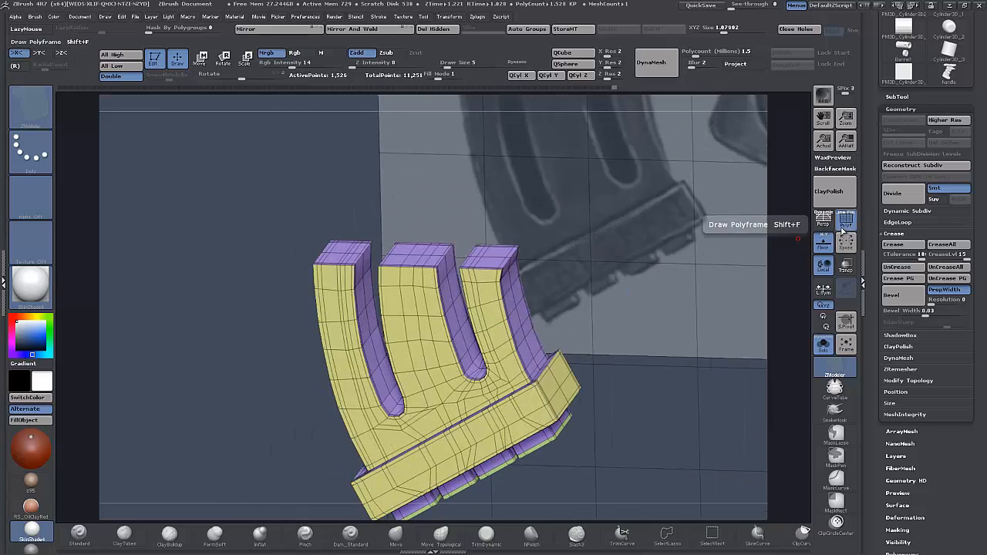
- Extrude one polygon on top of the middle prong with QMesh and pull it out as a separate block above the magazine
drag(628, 273, 423, 248)
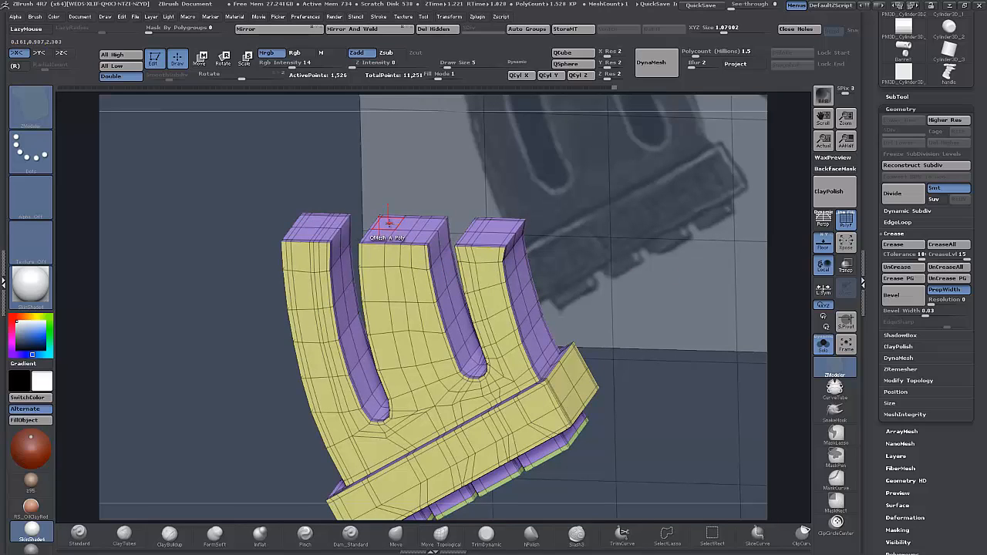
drag(388, 223, 389, 218)
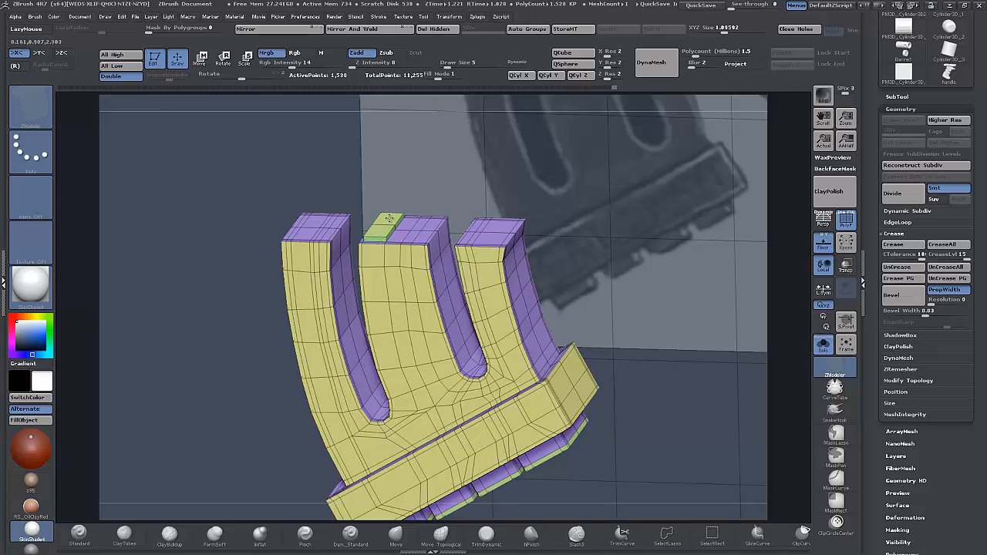
drag(389, 216, 389, 170)
shift+drag(581, 227, 588, 205)
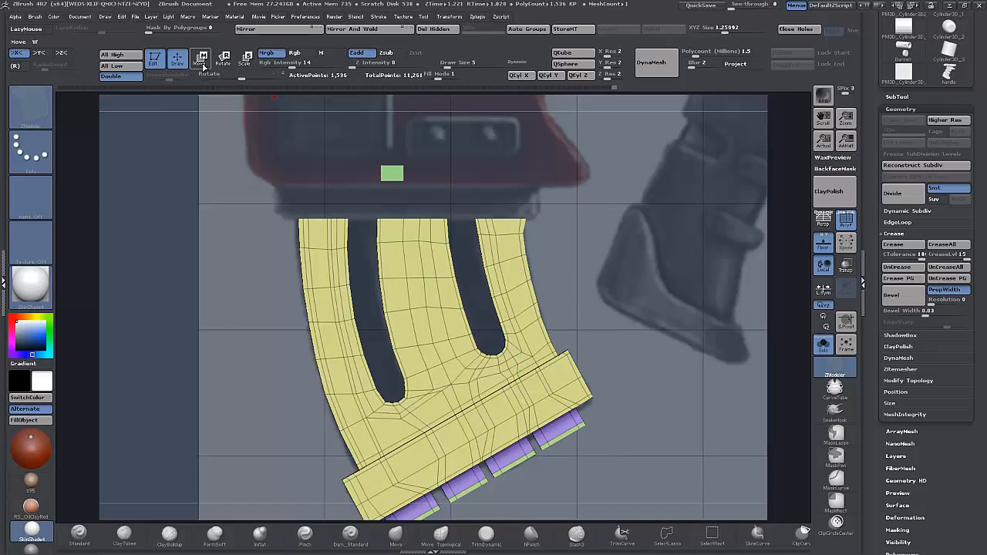
- Lay a horizontal Transpose move line from the new block above the magazine and mask everything except that block
key(w)
drag(403, 179, 777, 177)
key(ctrl+z)
drag(661, 180, 637, 179)
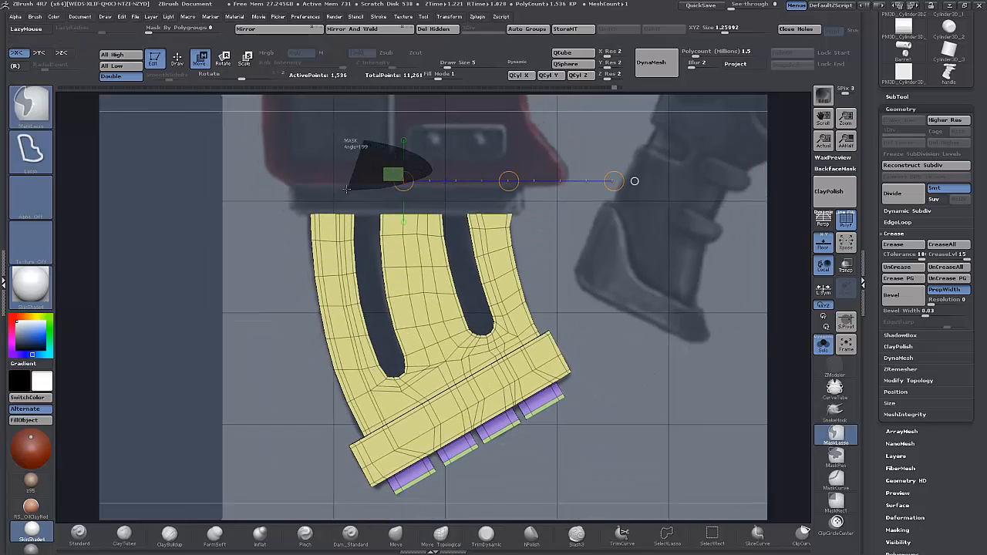
ctrl+click(634, 181)
click(624, 178)
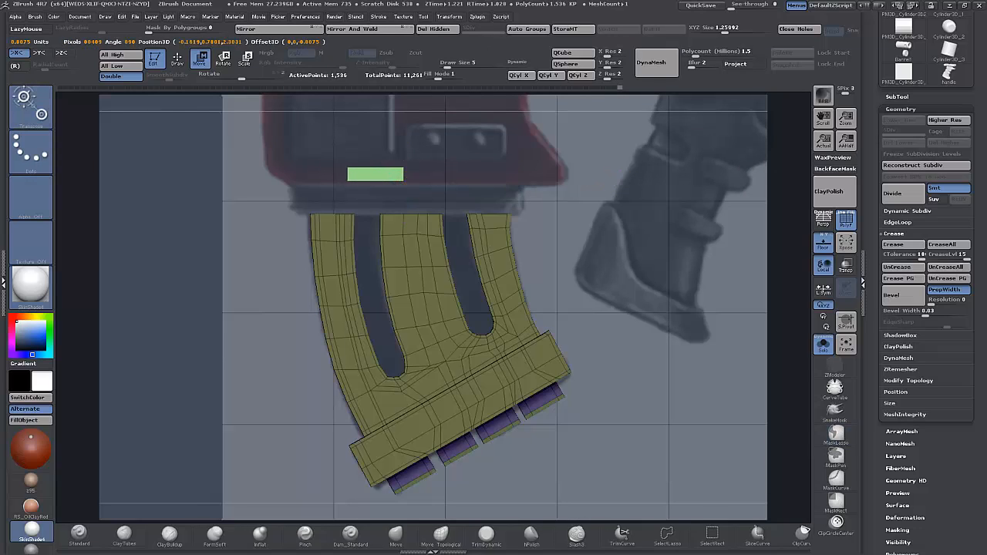
- Stretch the unmasked block into a wide strip across the magazine and lower it to meet the prongs' upper ends
drag(615, 183, 673, 173)
drag(509, 182, 522, 195)
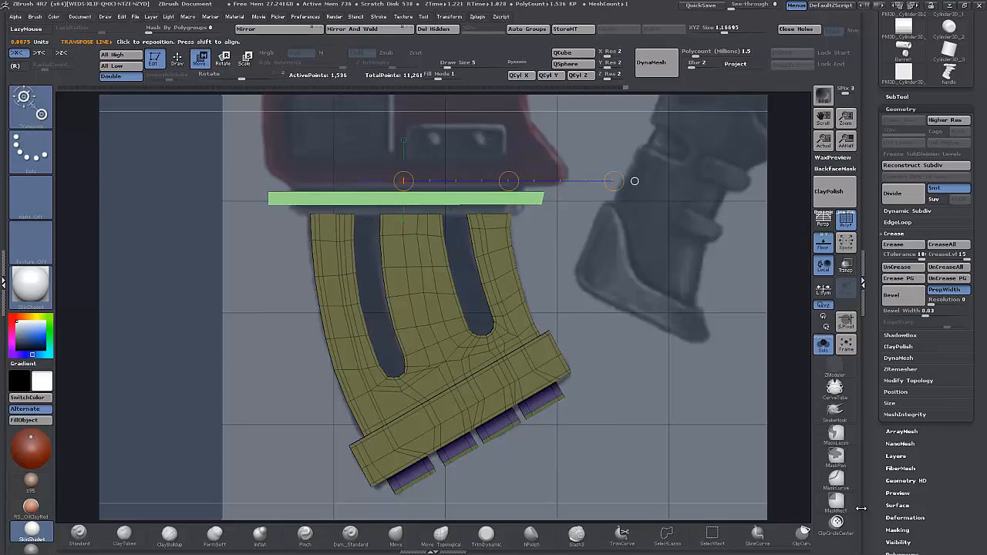
shift+drag(442, 213, 453, 15)
drag(442, 159, 441, 177)
- Set the polyframe fill mode to 3 and trim the strip's right end to the reference collar with ClipCurve
click(801, 534)
mouse_move(518, 150)
ctrl+shift+mouse_down()
mouse_move(517, 287)
mouse_move(532, 288)
ctrl+shift+mouse_up()
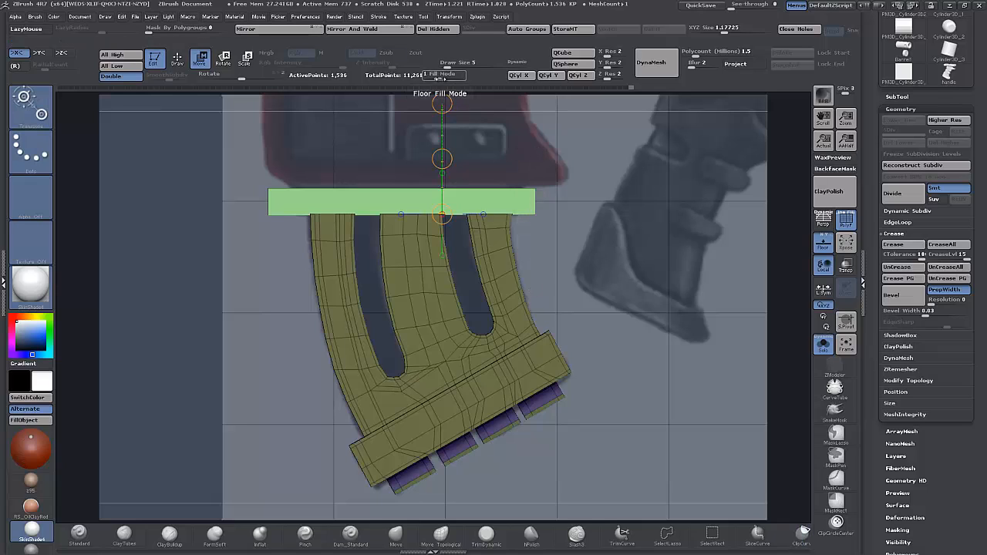
click(437, 75)
mouse_move(522, 145)
ctrl+shift+mouse_down()
mouse_move(517, 272)
mouse_move(526, 307)
ctrl+shift+mouse_up()
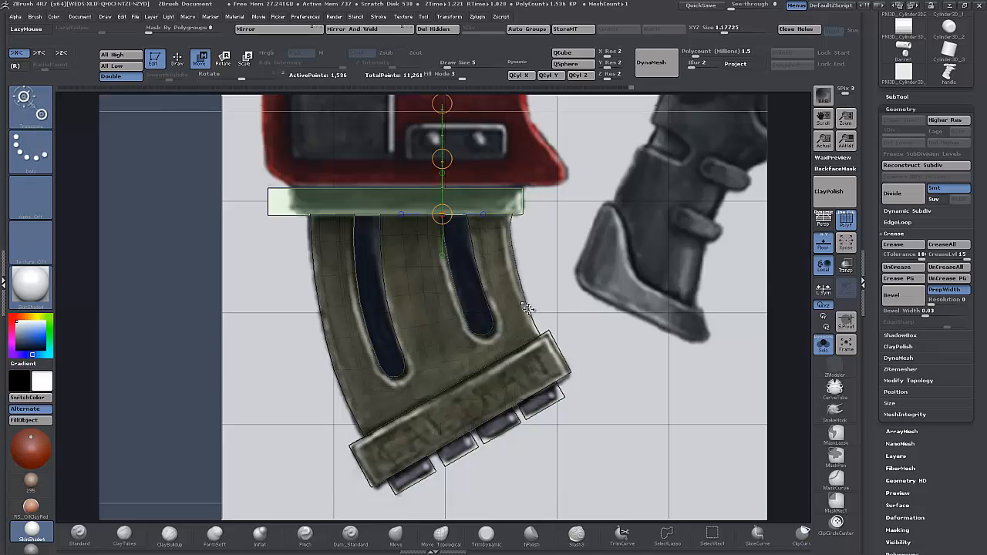
mouse_move(282, 125)
ctrl+shift+mouse_down()
mouse_move(272, 353)
mouse_move(282, 352)
ctrl+shift+mouse_up()
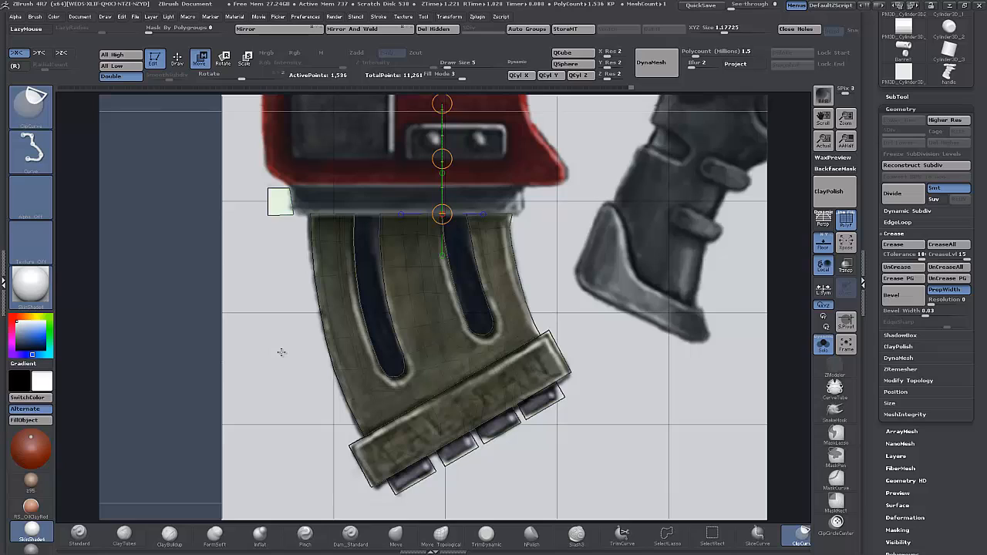
key(ctrl+z)
ctrl+click(273, 360)
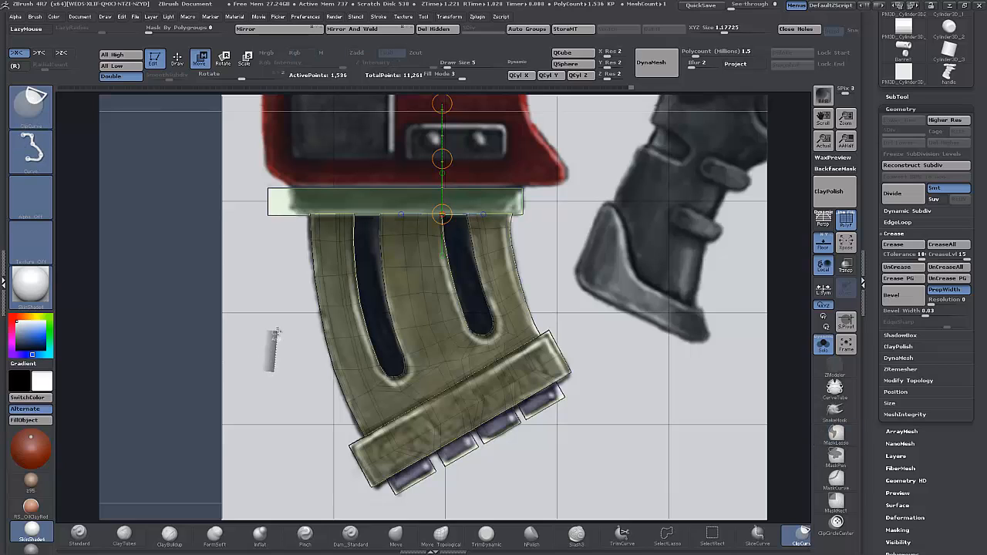
key(ctrl+z)
- Clip the strip's left end to the reference collar and adjust the strip's thickness in the side view
mouse_move(273, 352)
ctrl+shift+mouse_down()
mouse_move(280, 177)
mouse_move(263, 109)
mouse_move(286, 103)
ctrl+shift+mouse_up()
drag(541, 250, 581, 251)
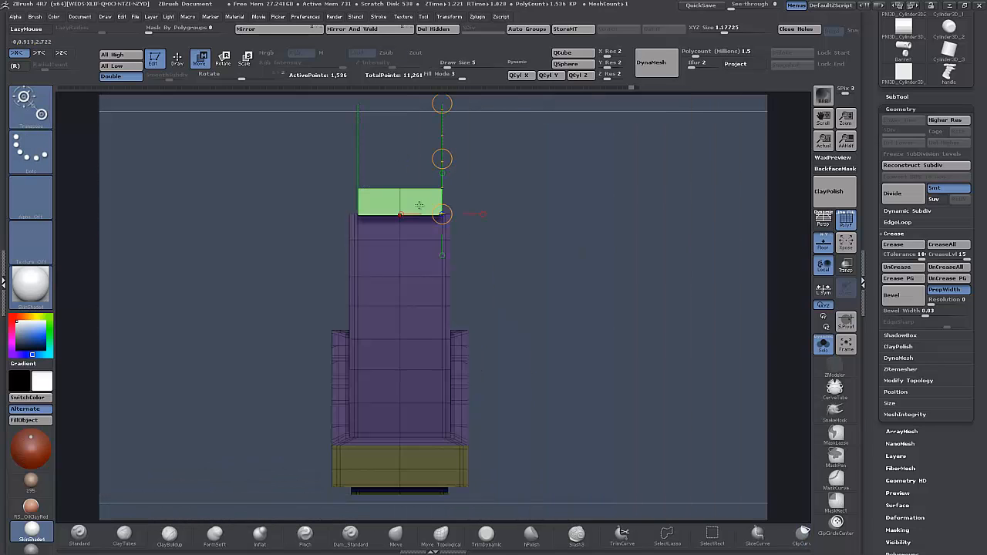
drag(399, 187, 688, 240)
mouse_move(605, 319)
mouse_down()
mouse_move(599, 326)
mouse_move(607, 319)
mouse_up()
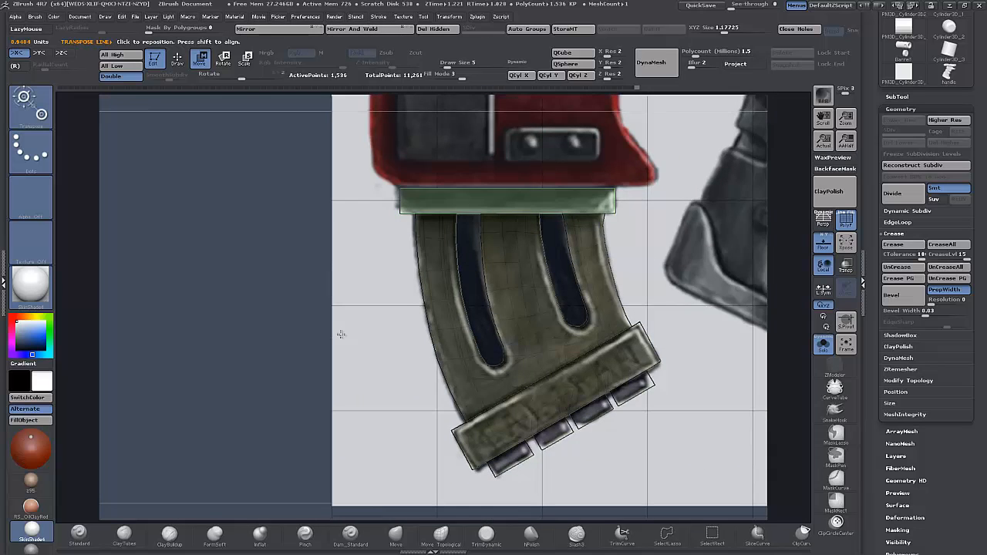
- Check the strip's fit against the reference collar, then clear the mask and set the polyframe fill mode to 1
alt+drag(340, 335, 343, 344)
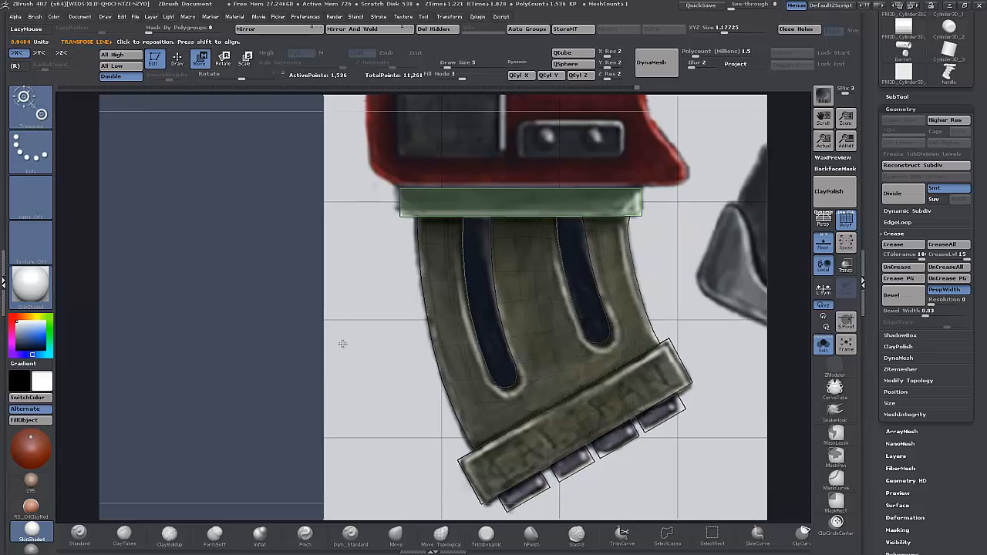
key(y)
alt+drag(347, 321, 293, 336)
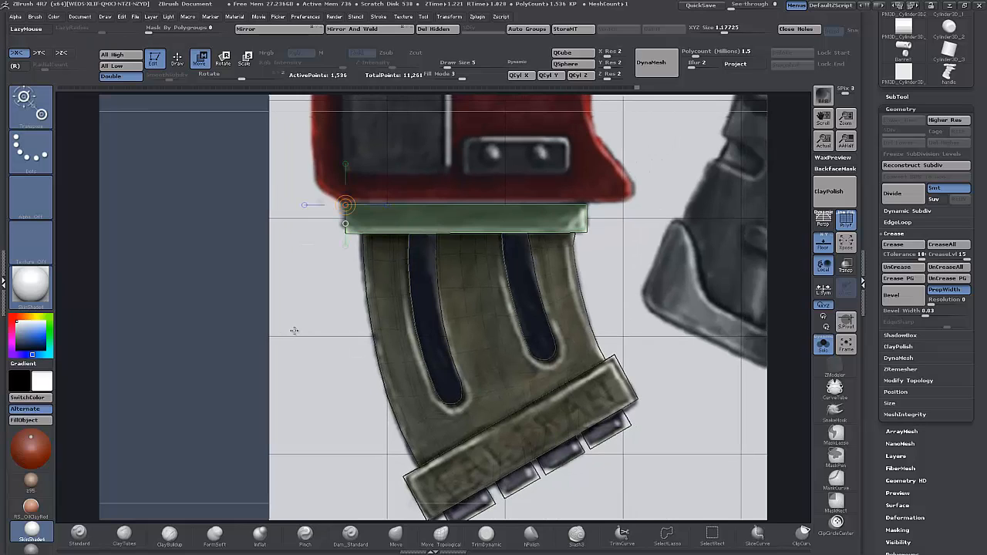
alt+drag(308, 300, 310, 318)
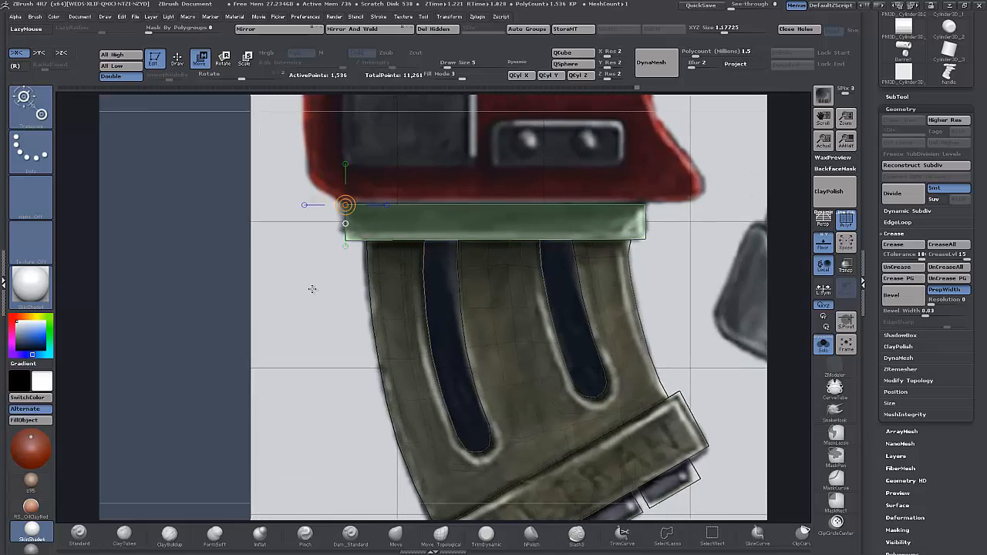
ctrl+drag(263, 288, 282, 313)
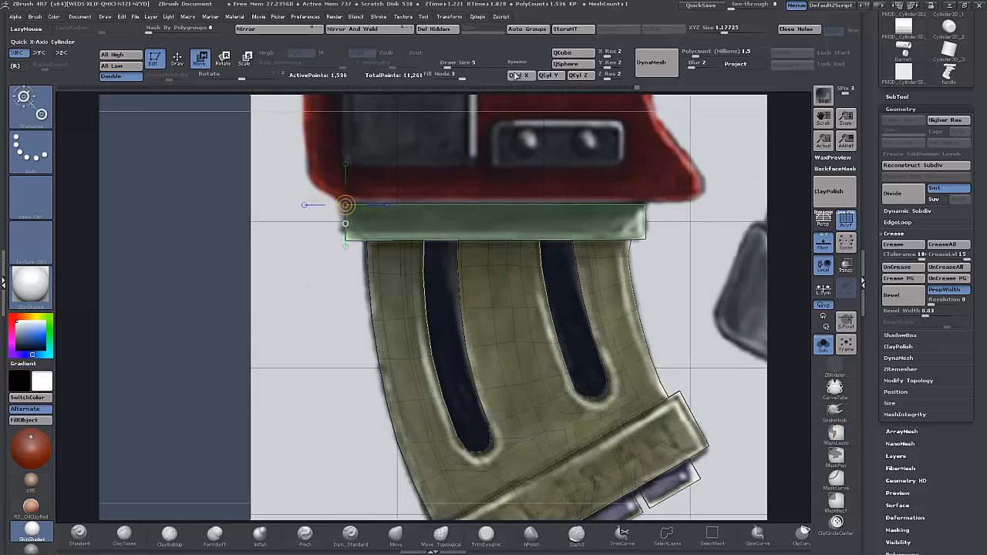
click(438, 76)
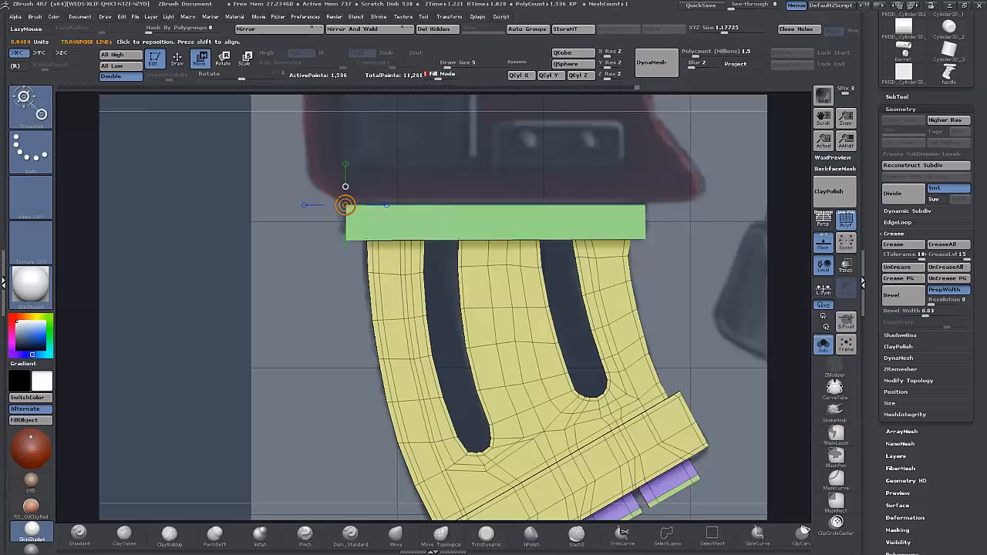
- Bevel the collar strip's lower edge loop with the ZModeler edge action Bevel, targeting the complete edge loop
drag(303, 293, 360, 219)
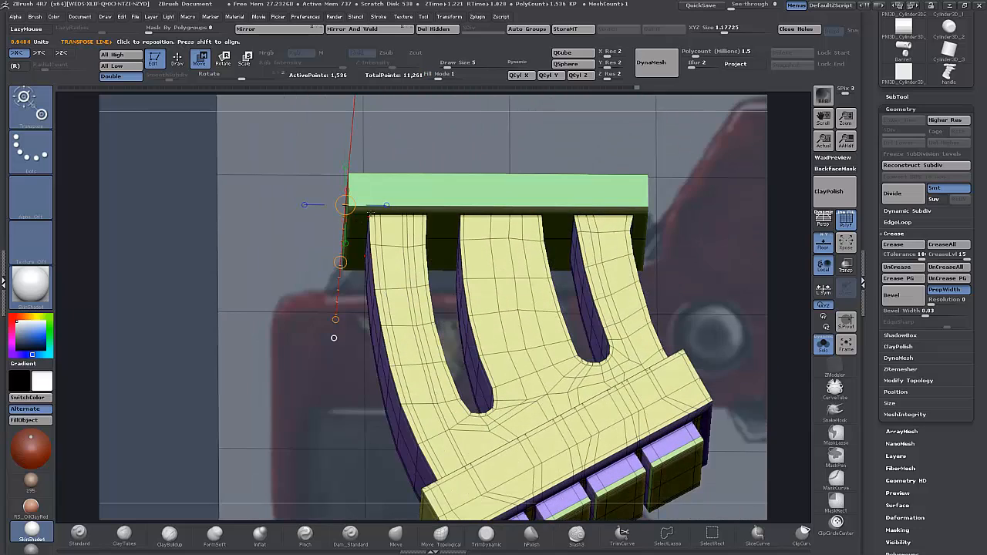
key(b)
key(z)
key(m)
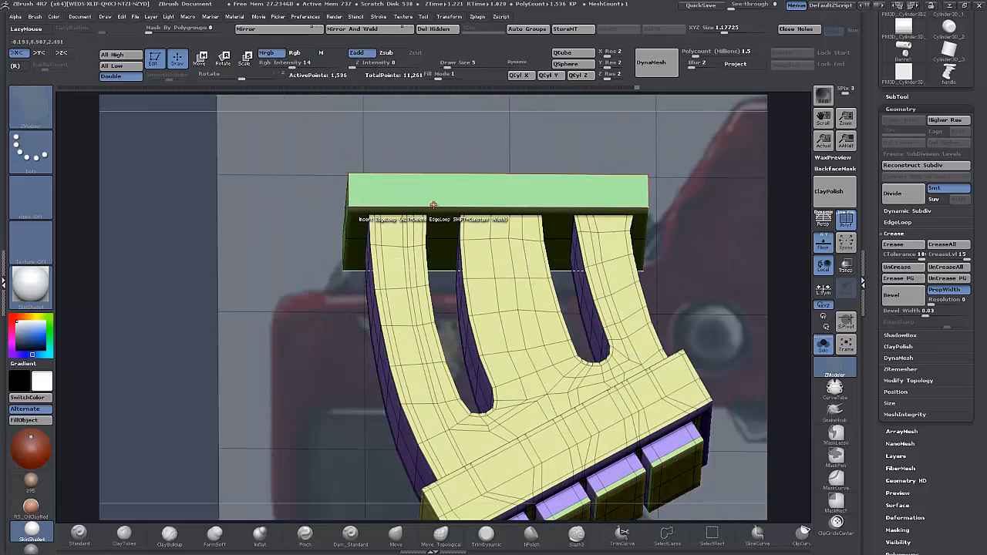
key(space)
click(351, 226)
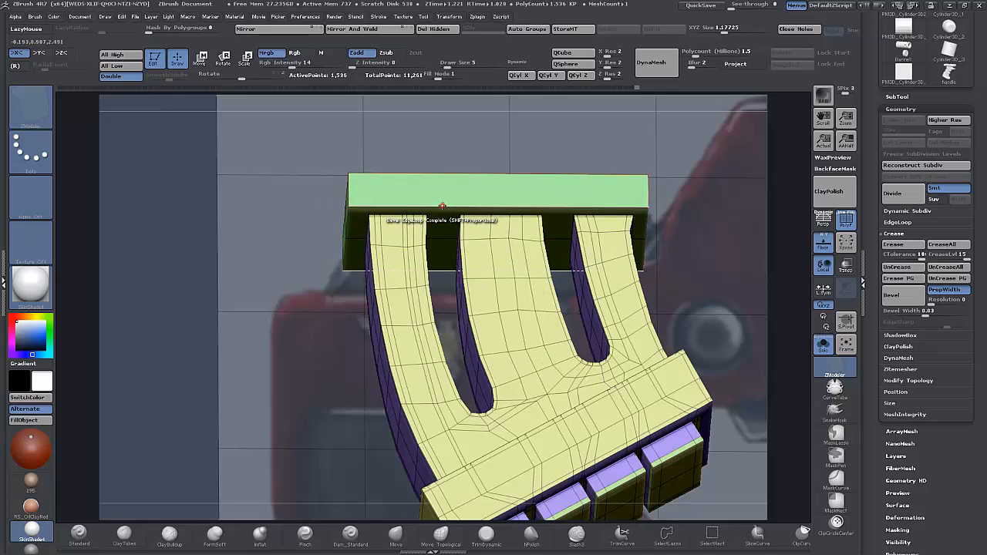
drag(444, 203, 444, 200)
- Insert a single edge loop just below the collar strip's upper edge and check it briefly in the smooth preview
drag(301, 239, 258, 258)
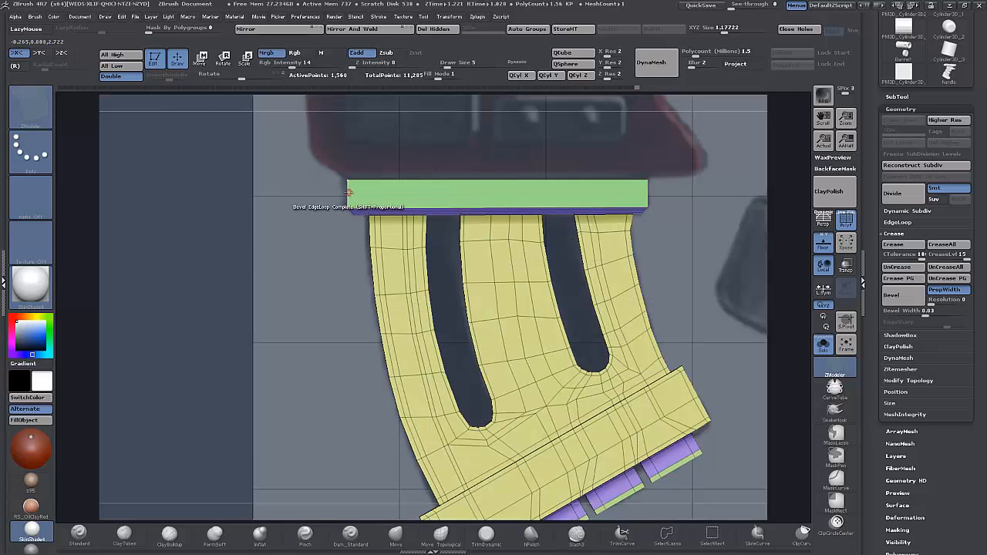
key(space)
click(330, 203)
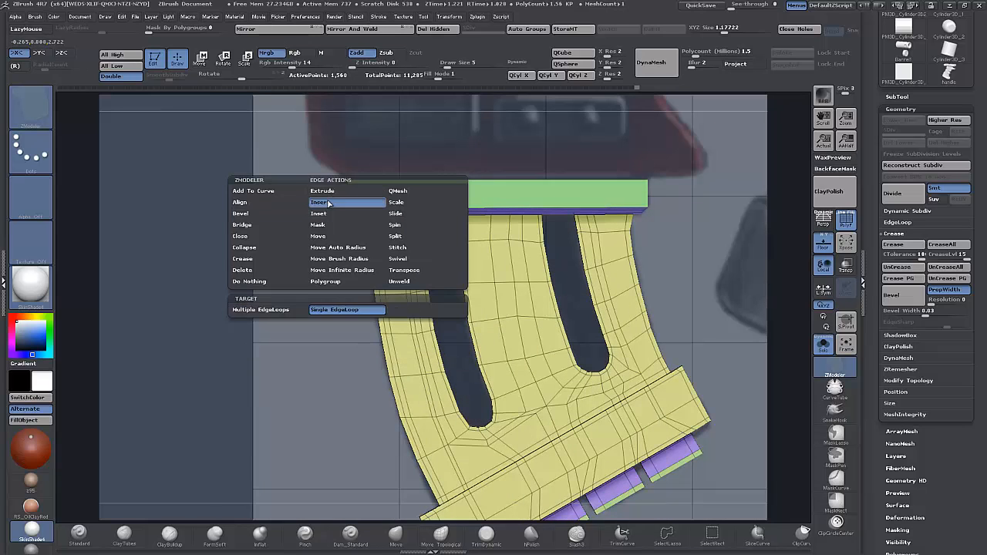
click(346, 193)
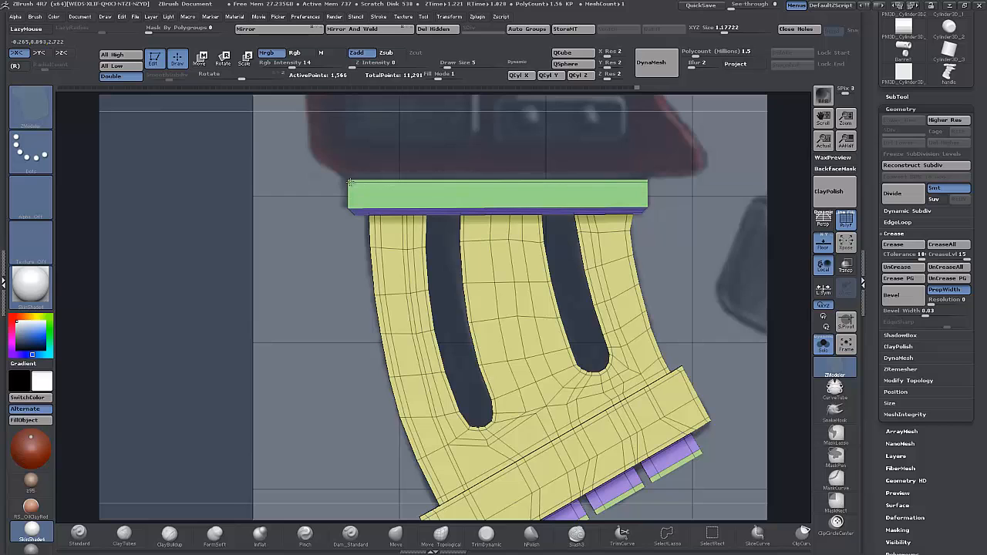
drag(287, 222, 278, 234)
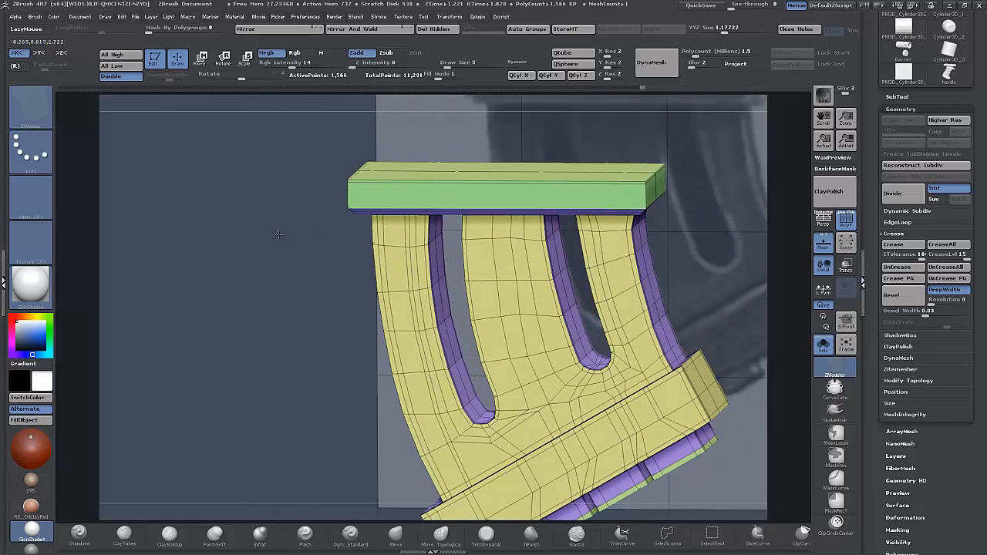
key(ctrl+d)
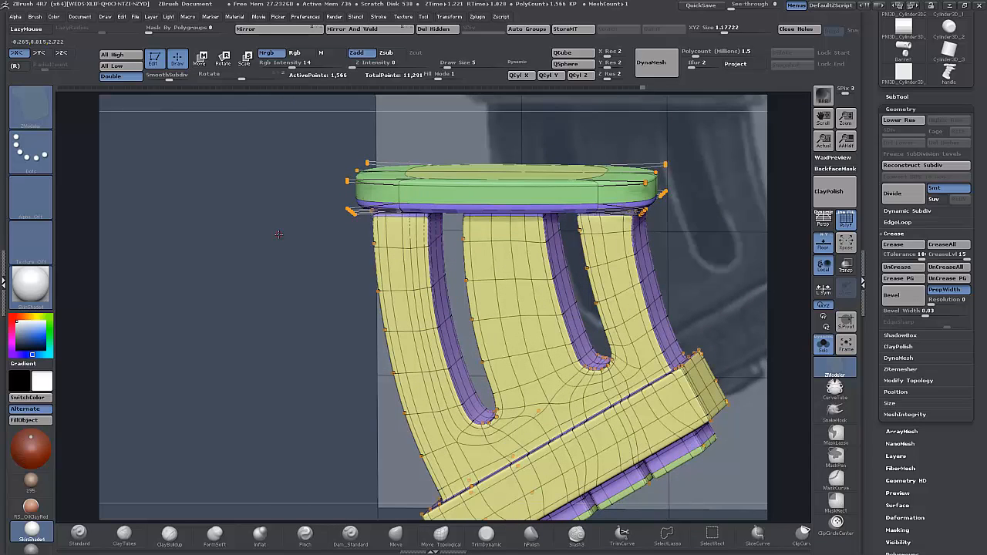
key(shift+d)
- Insert supporting edge loops close to both ends of the collar strip and another near its lower edge
drag(265, 243, 278, 264)
click(358, 164)
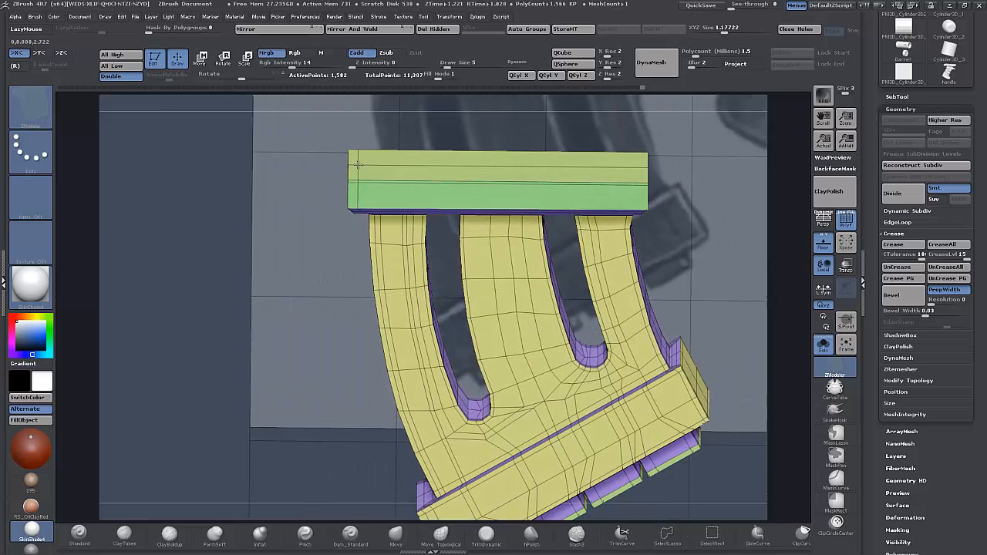
click(641, 167)
drag(301, 223, 339, 218)
click(351, 216)
- Examine the collar and magazine in the smooth preview without polyframe, then return to the unsmoothed mesh with polyframe
drag(282, 268, 248, 237)
key(d)
alt+drag(274, 292, 268, 248)
click(852, 223)
mouse_move(317, 288)
mouse_down()
mouse_move(235, 262)
mouse_move(247, 321)
mouse_up()
drag(247, 321, 202, 344)
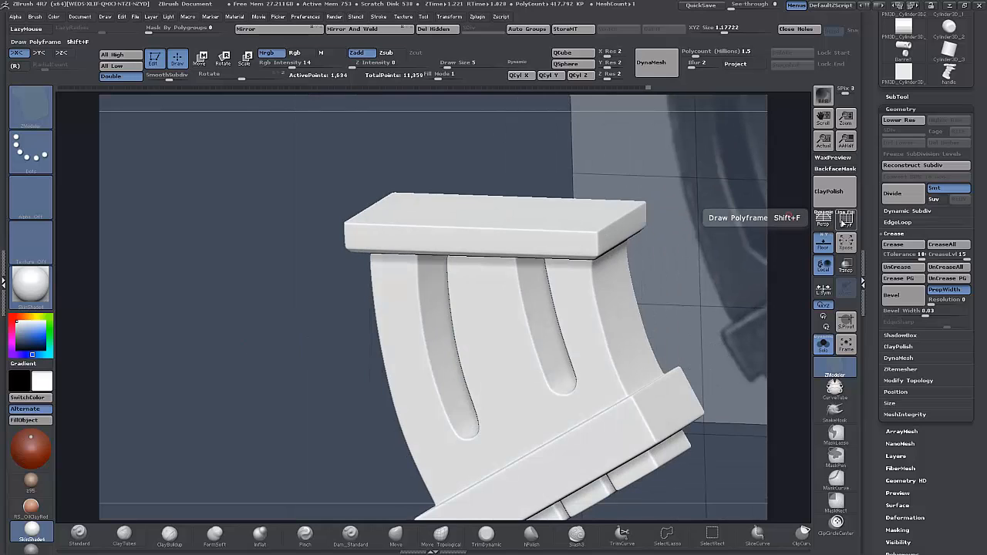
click(846, 219)
key(shift+d)
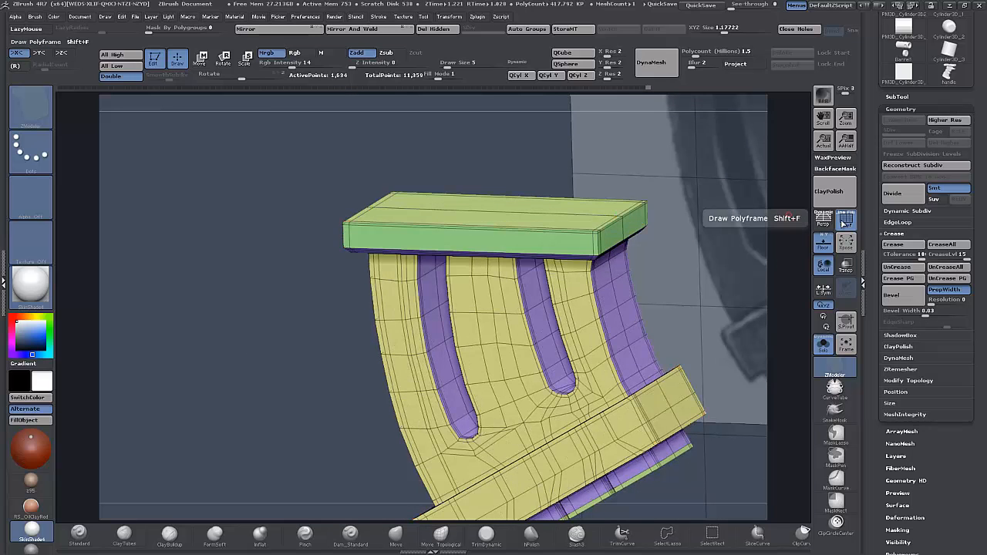
- Delete the upper face of the collar strip with the ZModeler polygon action Delete, targeting Flat Island
drag(650, 162, 651, 200)
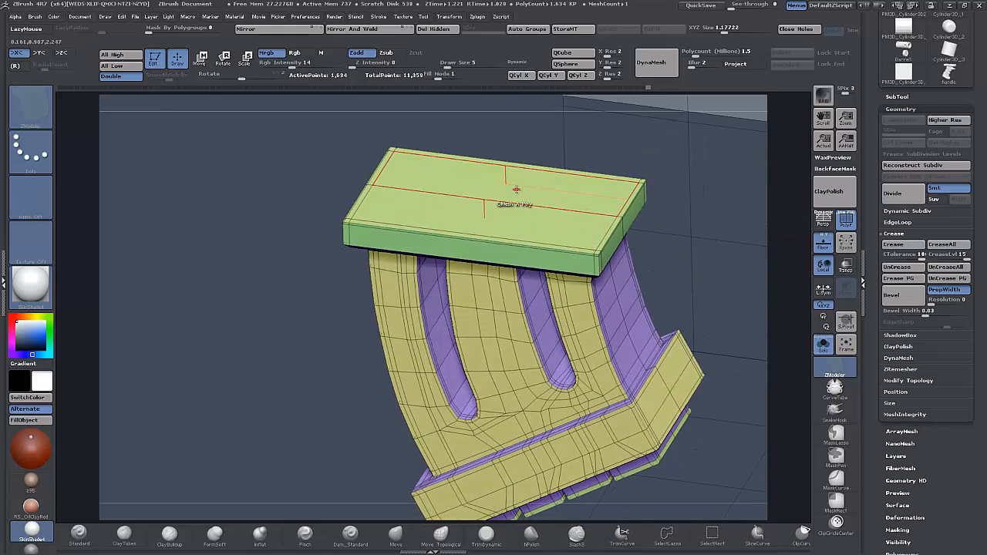
key(space)
click(416, 206)
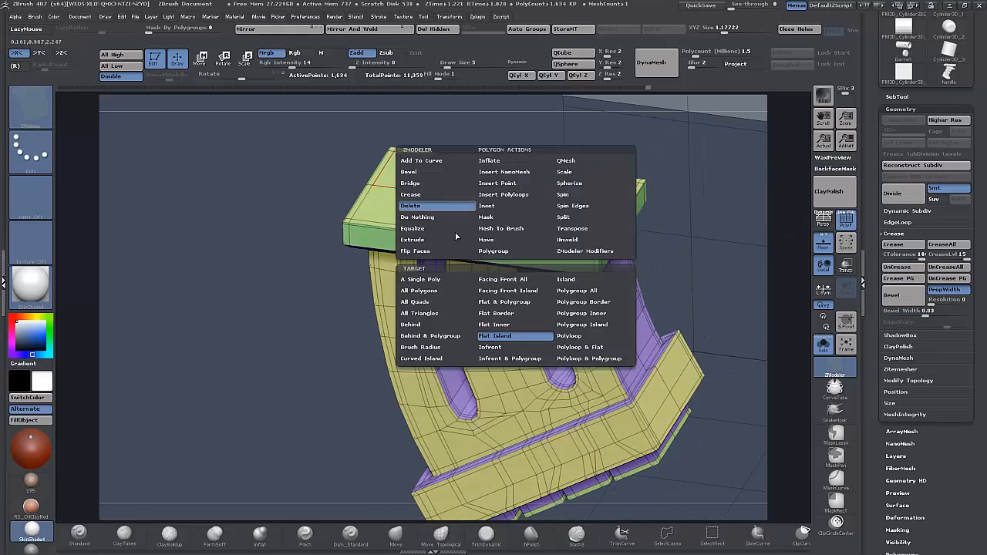
click(511, 333)
click(529, 185)
- Mask everything except the collar's upper edge and move that edge slightly upward with the smooth preview on
shift+drag(248, 311, 223, 283)
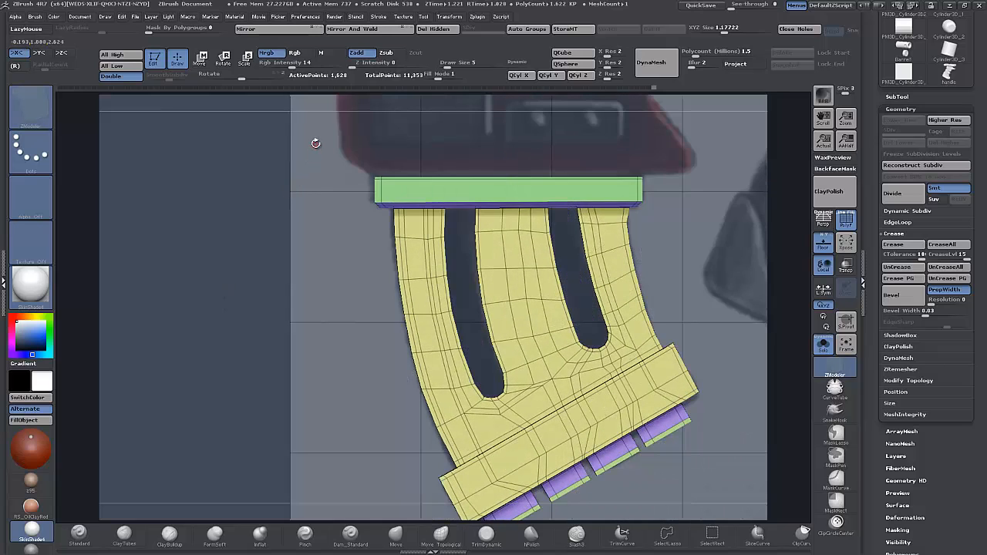
key(ctrl)
mouse_move(701, 141)
ctrl+mouse_down()
mouse_move(578, 189)
mouse_move(316, 189)
mouse_move(302, 202)
ctrl+mouse_up()
key(w)
drag(476, 186, 476, 94)
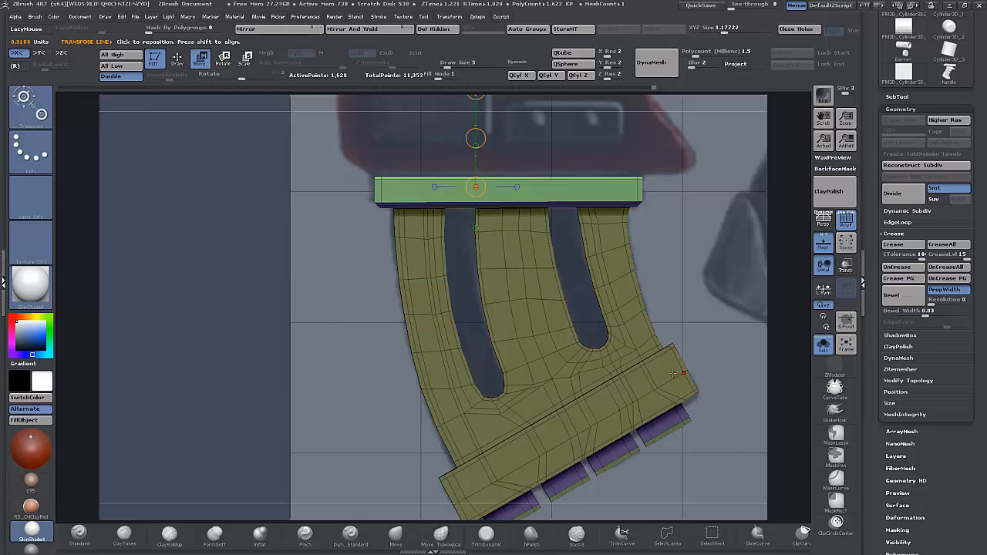
key(ctrl+d)
drag(475, 139, 471, 136)
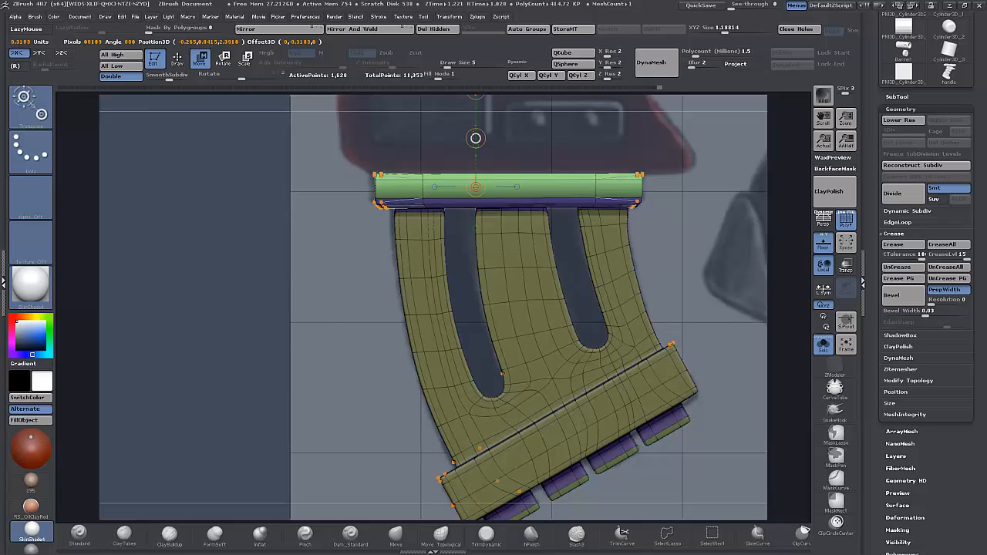
- Show the rest of the gun, turn off polyframe and raise the collar's upper edge to meet the gun body
alt+drag(350, 356, 345, 320)
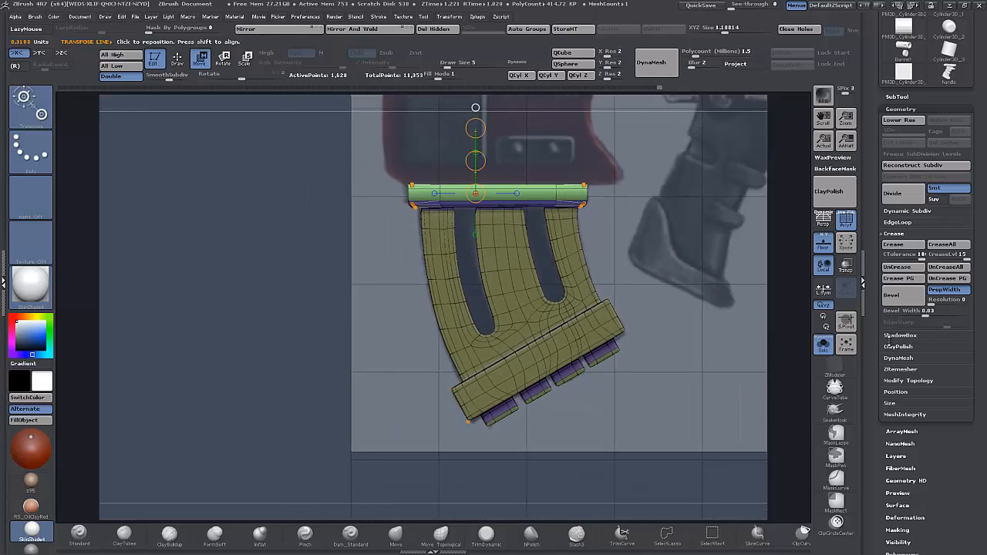
click(828, 349)
alt+drag(337, 256, 278, 337)
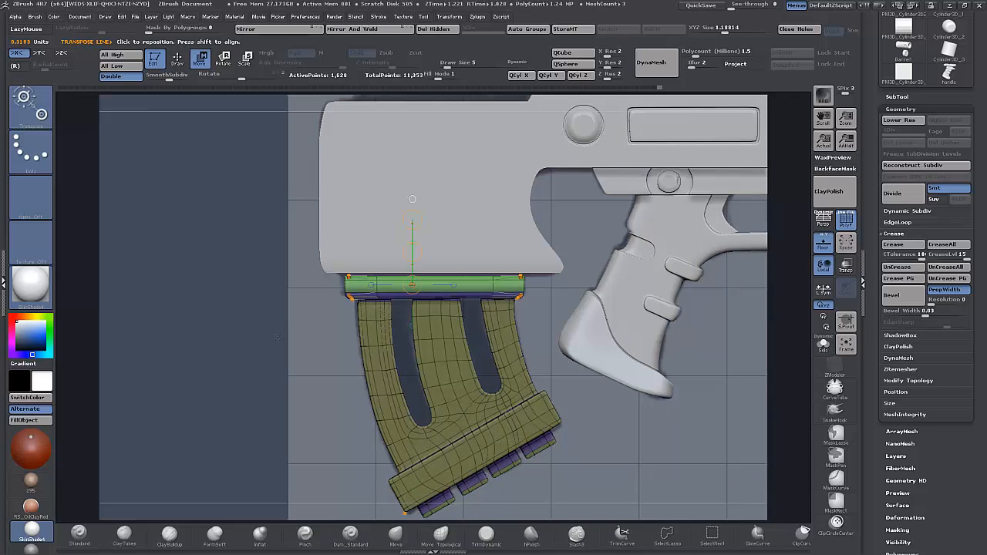
click(846, 220)
drag(411, 252, 411, 249)
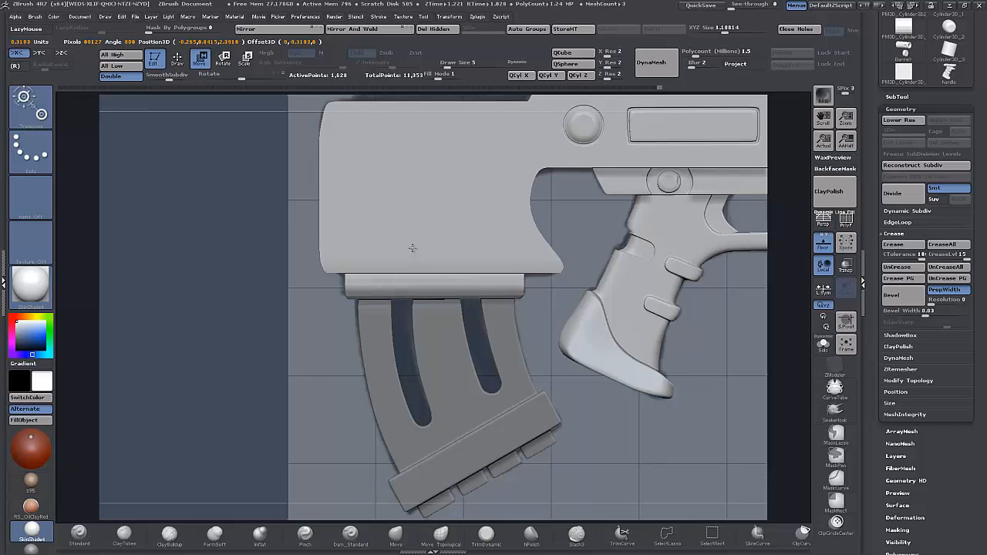
drag(412, 247, 412, 247)
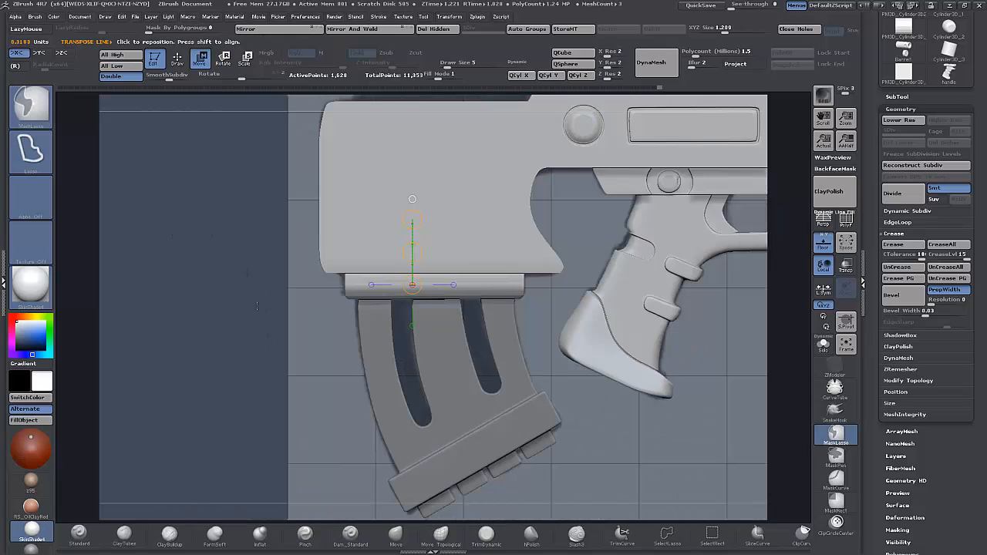
ctrl+drag(266, 341, 286, 278)
ctrl+click(285, 278)
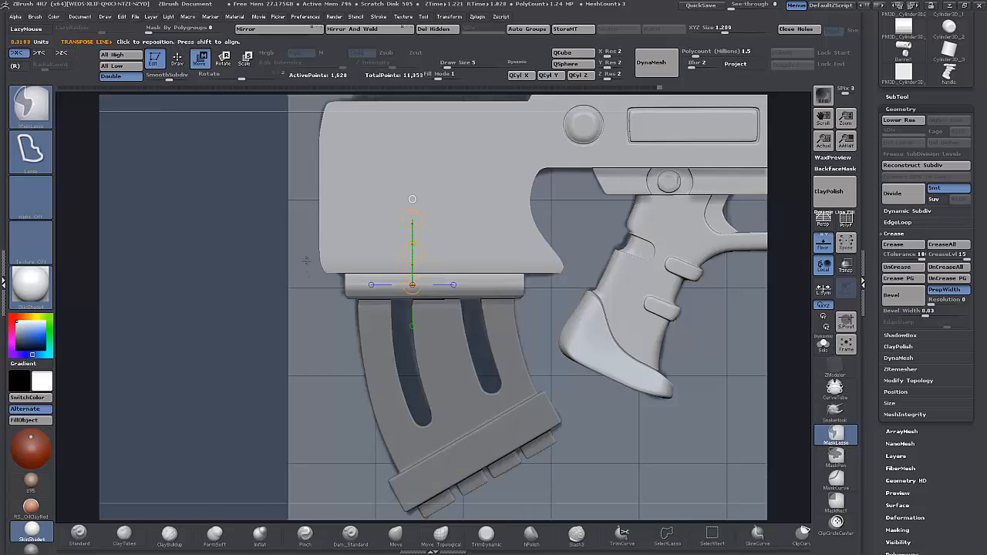
- Mask everything except the collar's rear end with a soft falloff, stretch that end slightly backward and clear the mask
ctrl+click(330, 258)
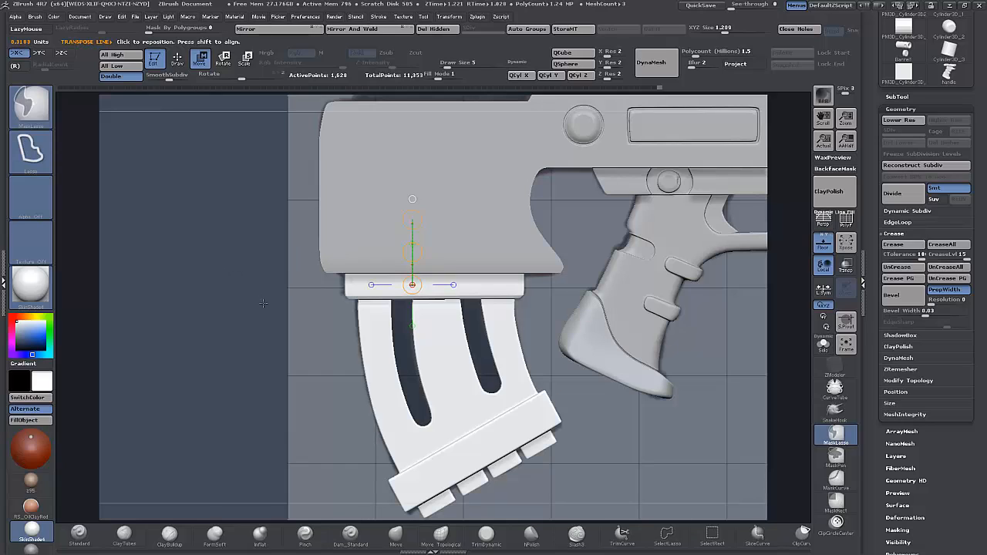
mouse_move(340, 258)
ctrl+mouse_down()
mouse_move(297, 285)
mouse_move(299, 325)
ctrl+mouse_up()
ctrl+click(299, 325)
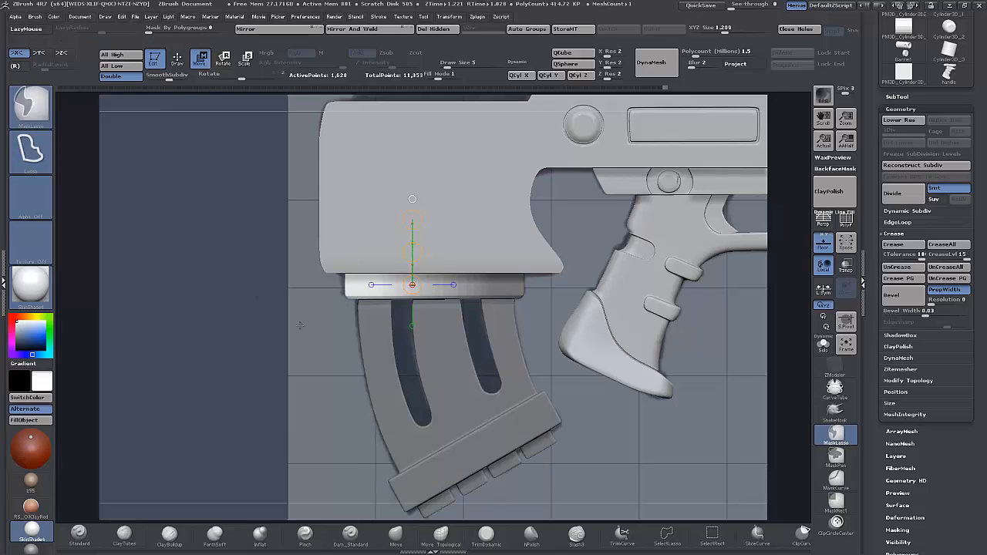
drag(357, 286, 232, 286)
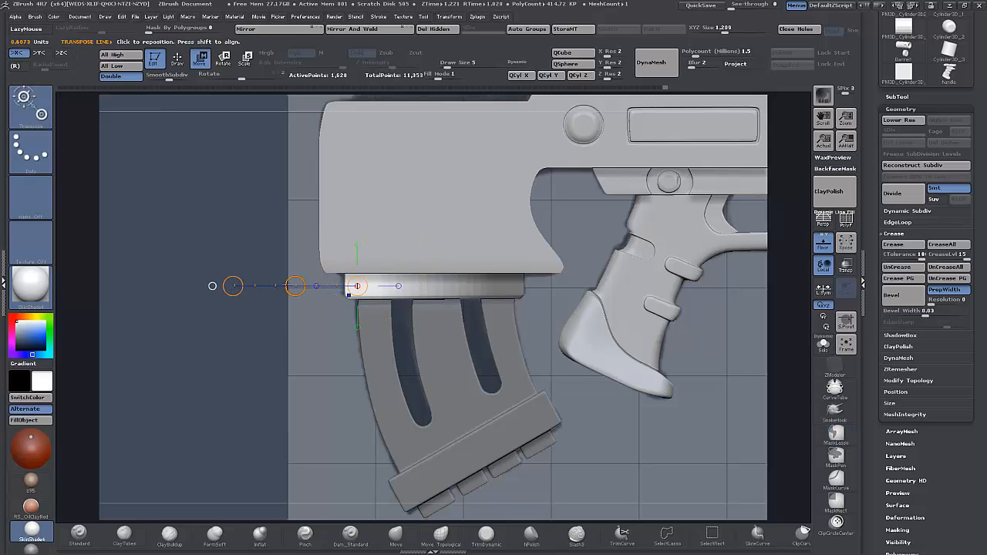
drag(295, 285, 291, 285)
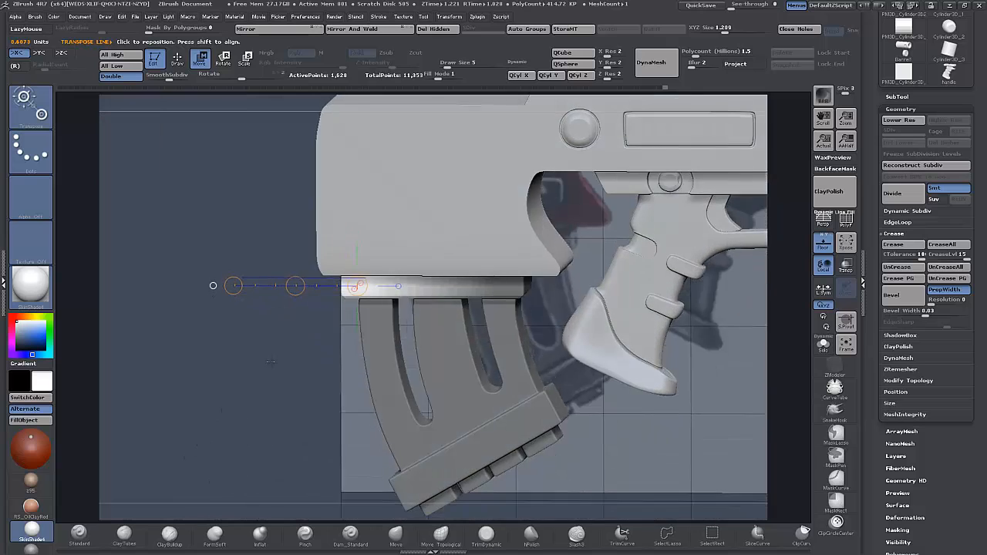
mouse_move(266, 395)
alt+mouse_down()
mouse_move(250, 386)
mouse_move(260, 383)
alt+mouse_up()
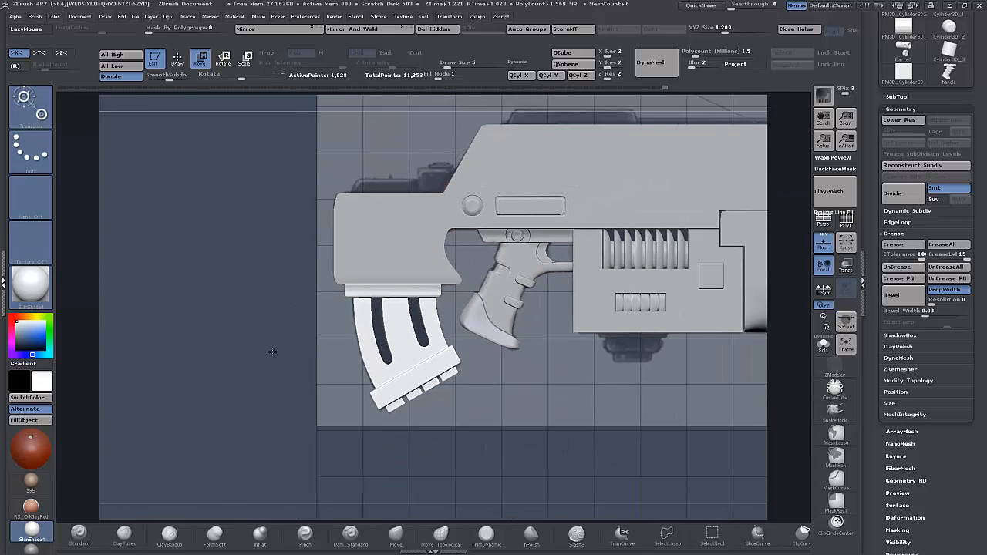
- Examine the whole gun with its magazine and collar from several angles against the reference image
drag(352, 290, 267, 290)
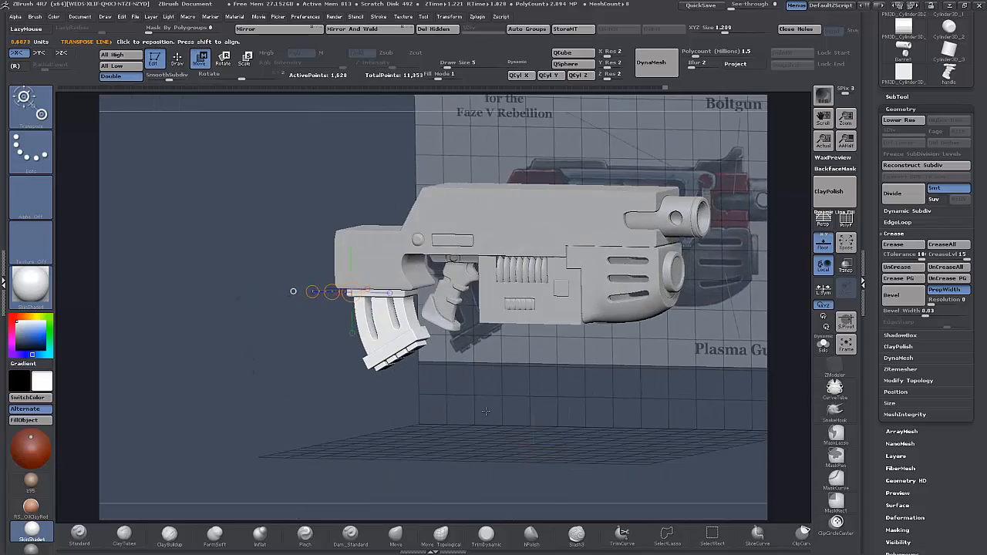
drag(486, 411, 472, 429)
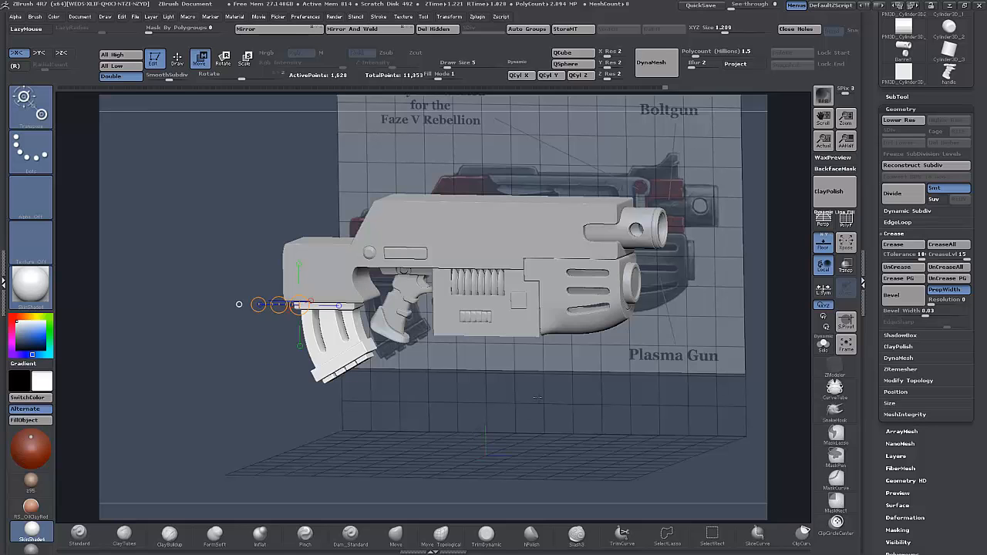
drag(540, 397, 549, 363)
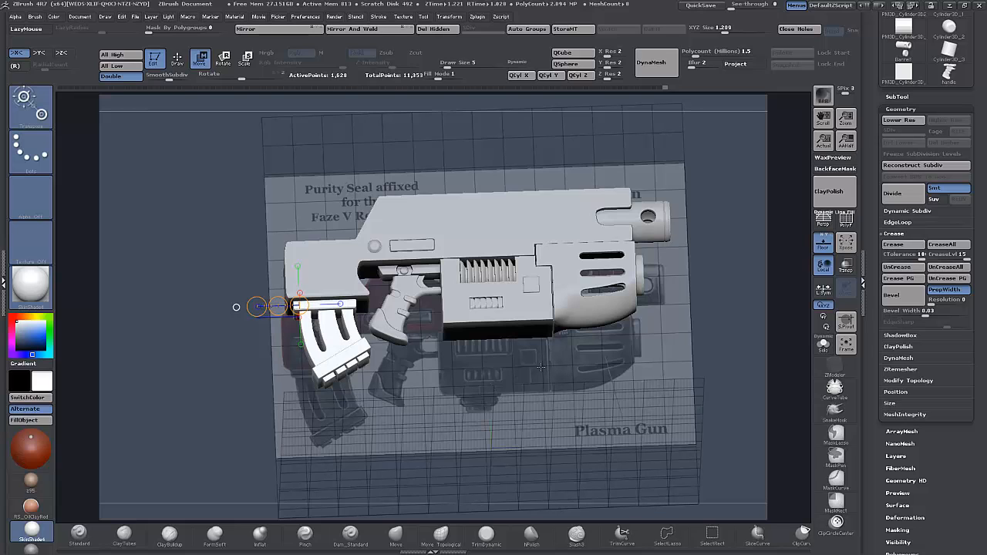
drag(550, 423, 530, 449)
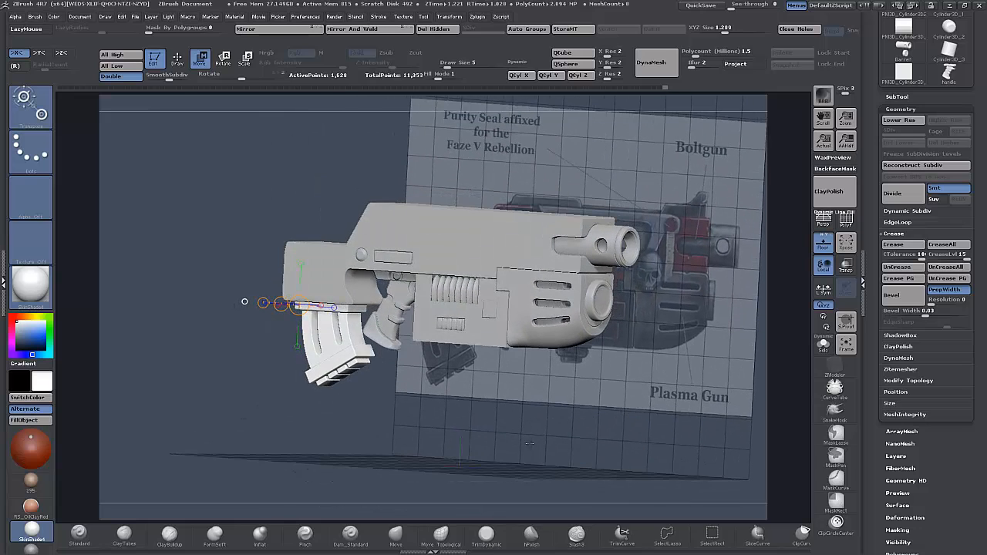